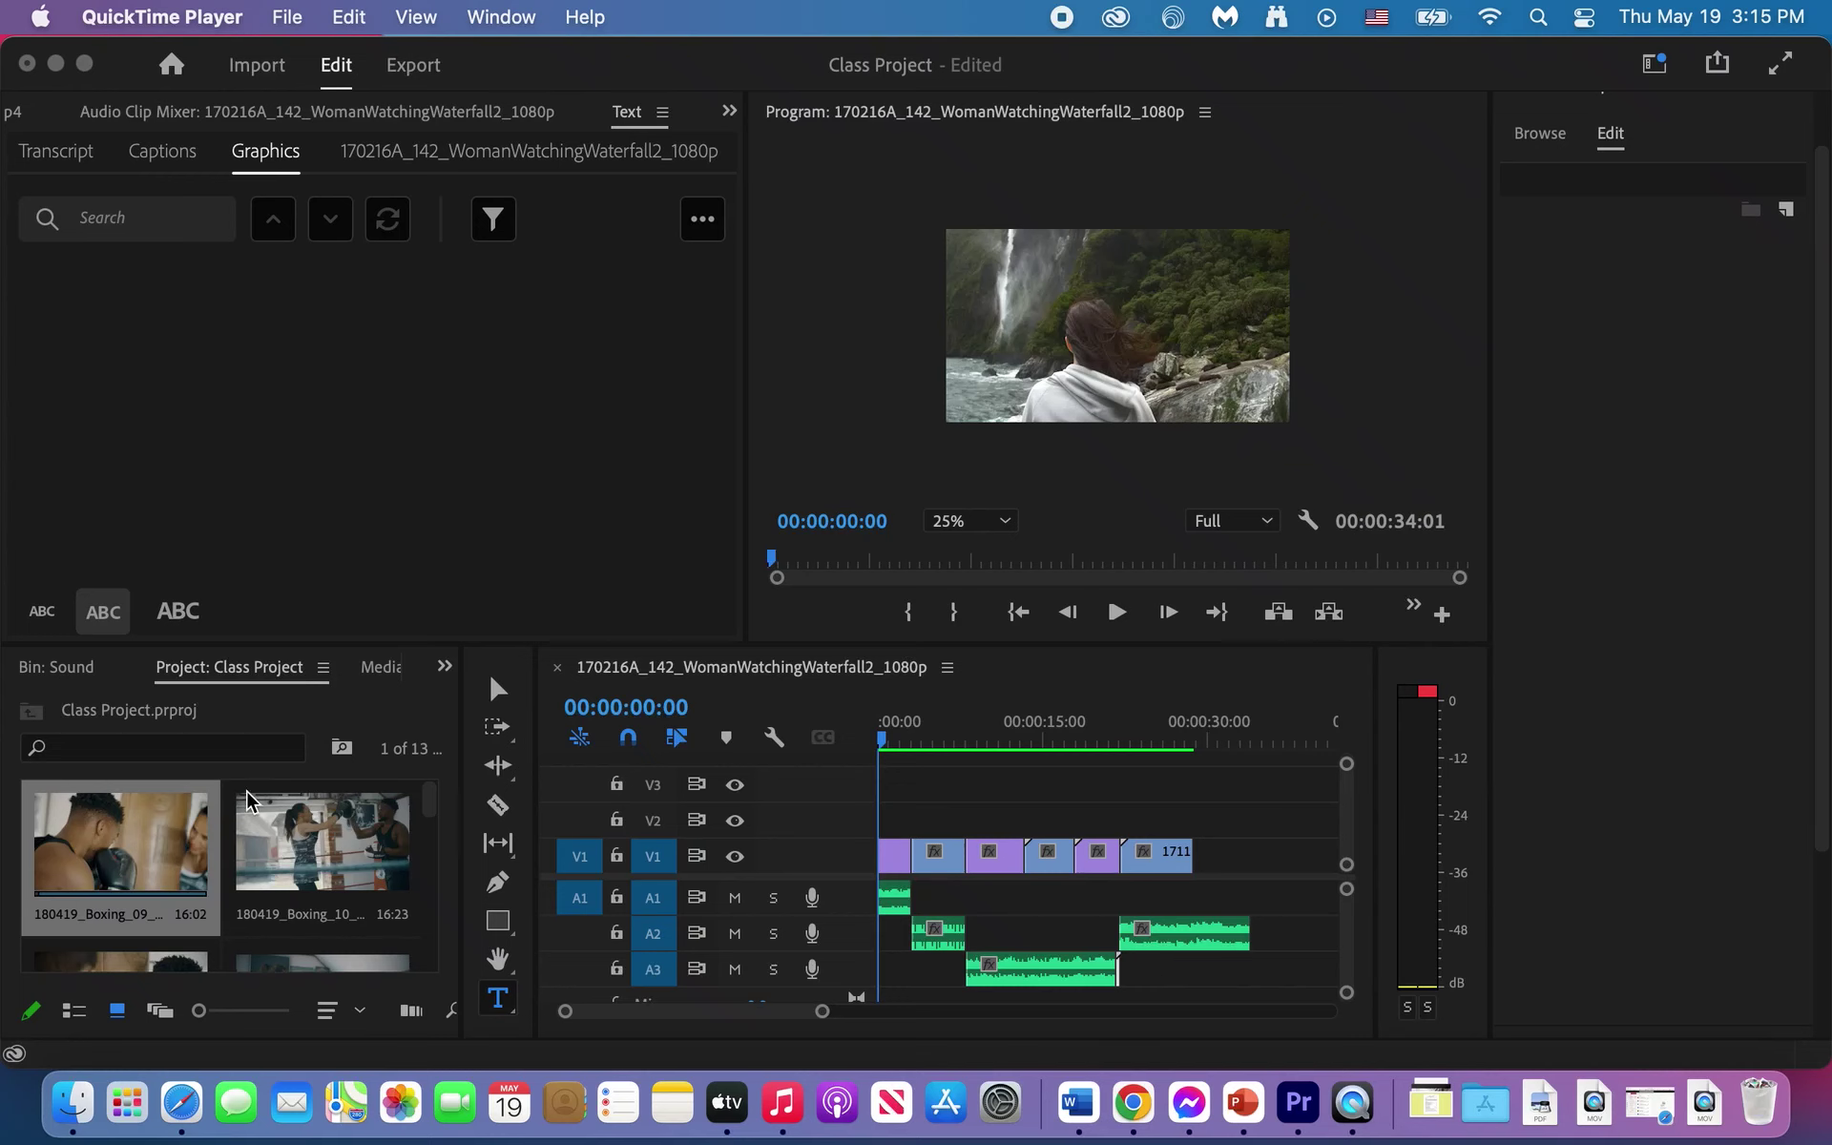
Step: Bring Premiere Pro forward and open 180419_Boxing_10_05.mp4 in the Source monitor
{"action": "left_click", "coordinate": [277, 848]}
{"action": "double_click", "coordinate": [280, 847]}
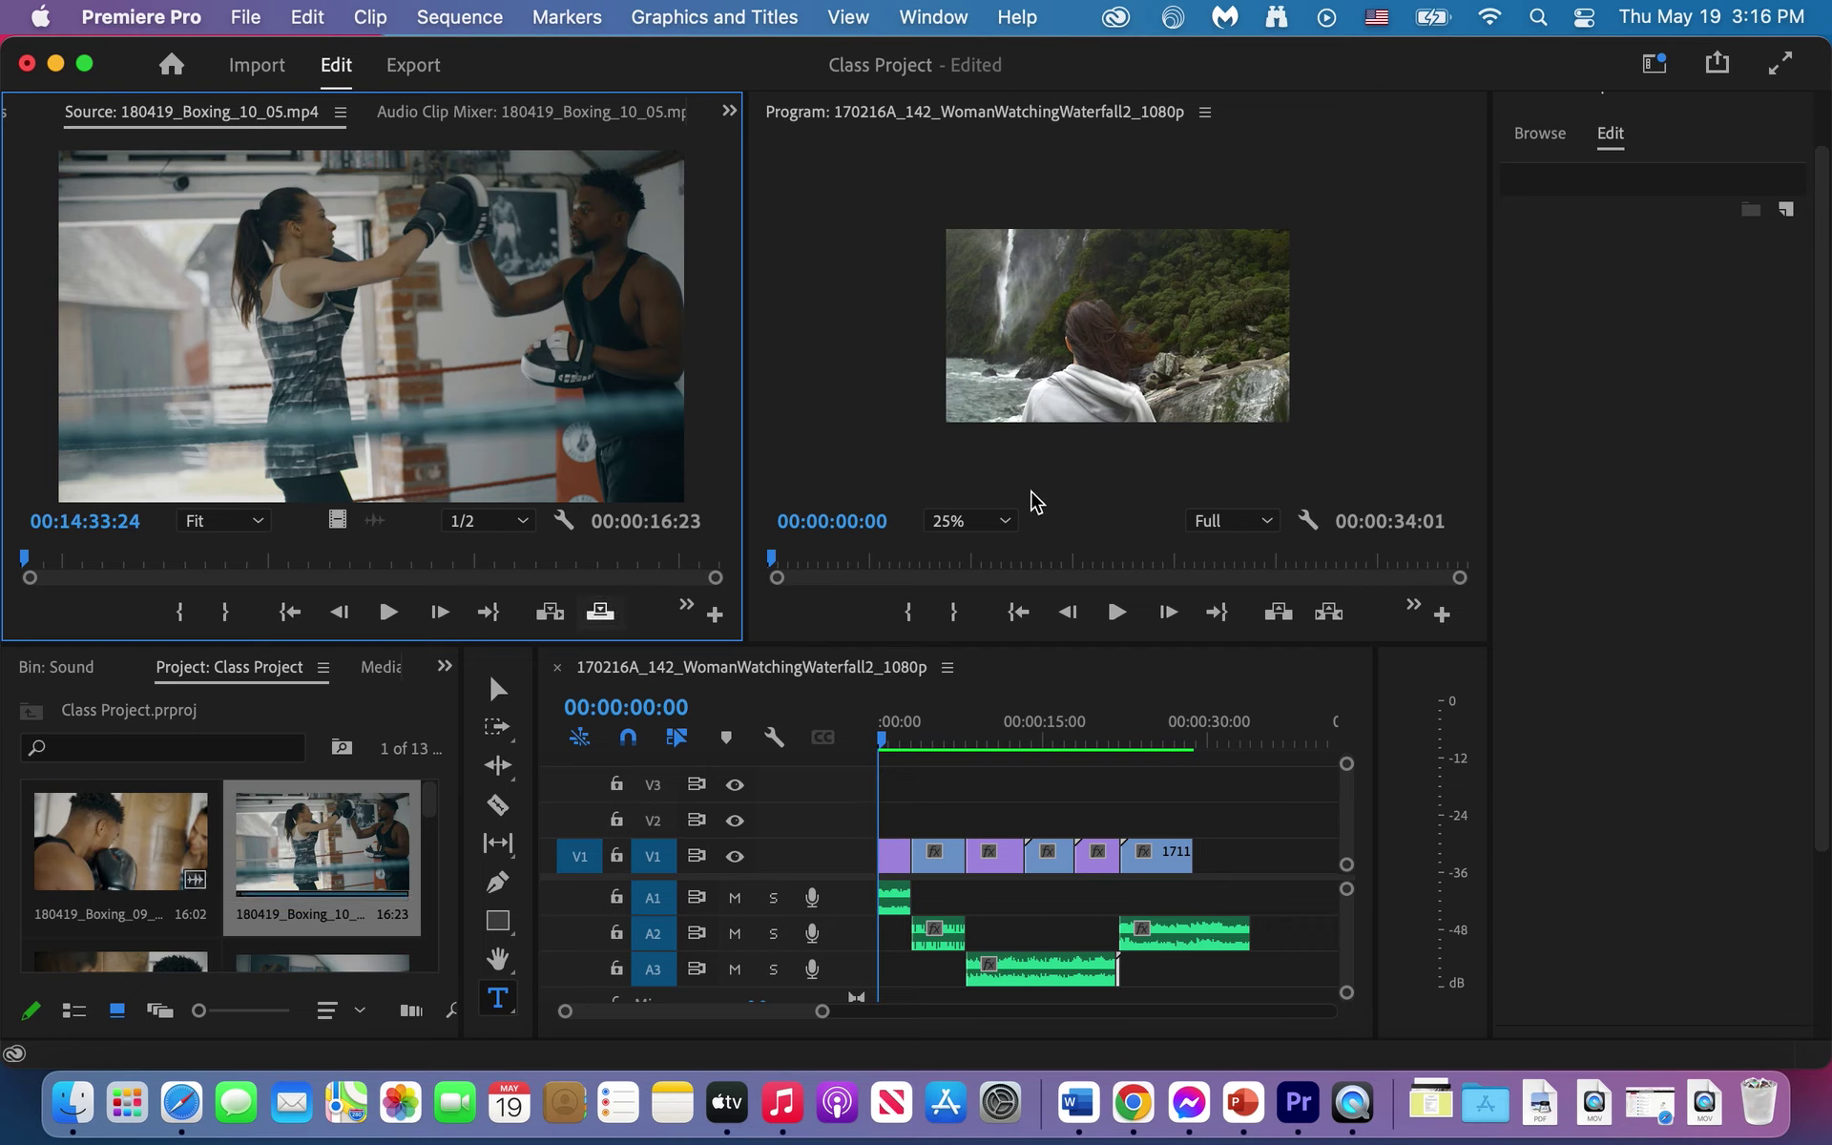
{"action": "scroll", "coordinate": [1774, 332], "scroll_direction": "up", "scroll_amount": 2}
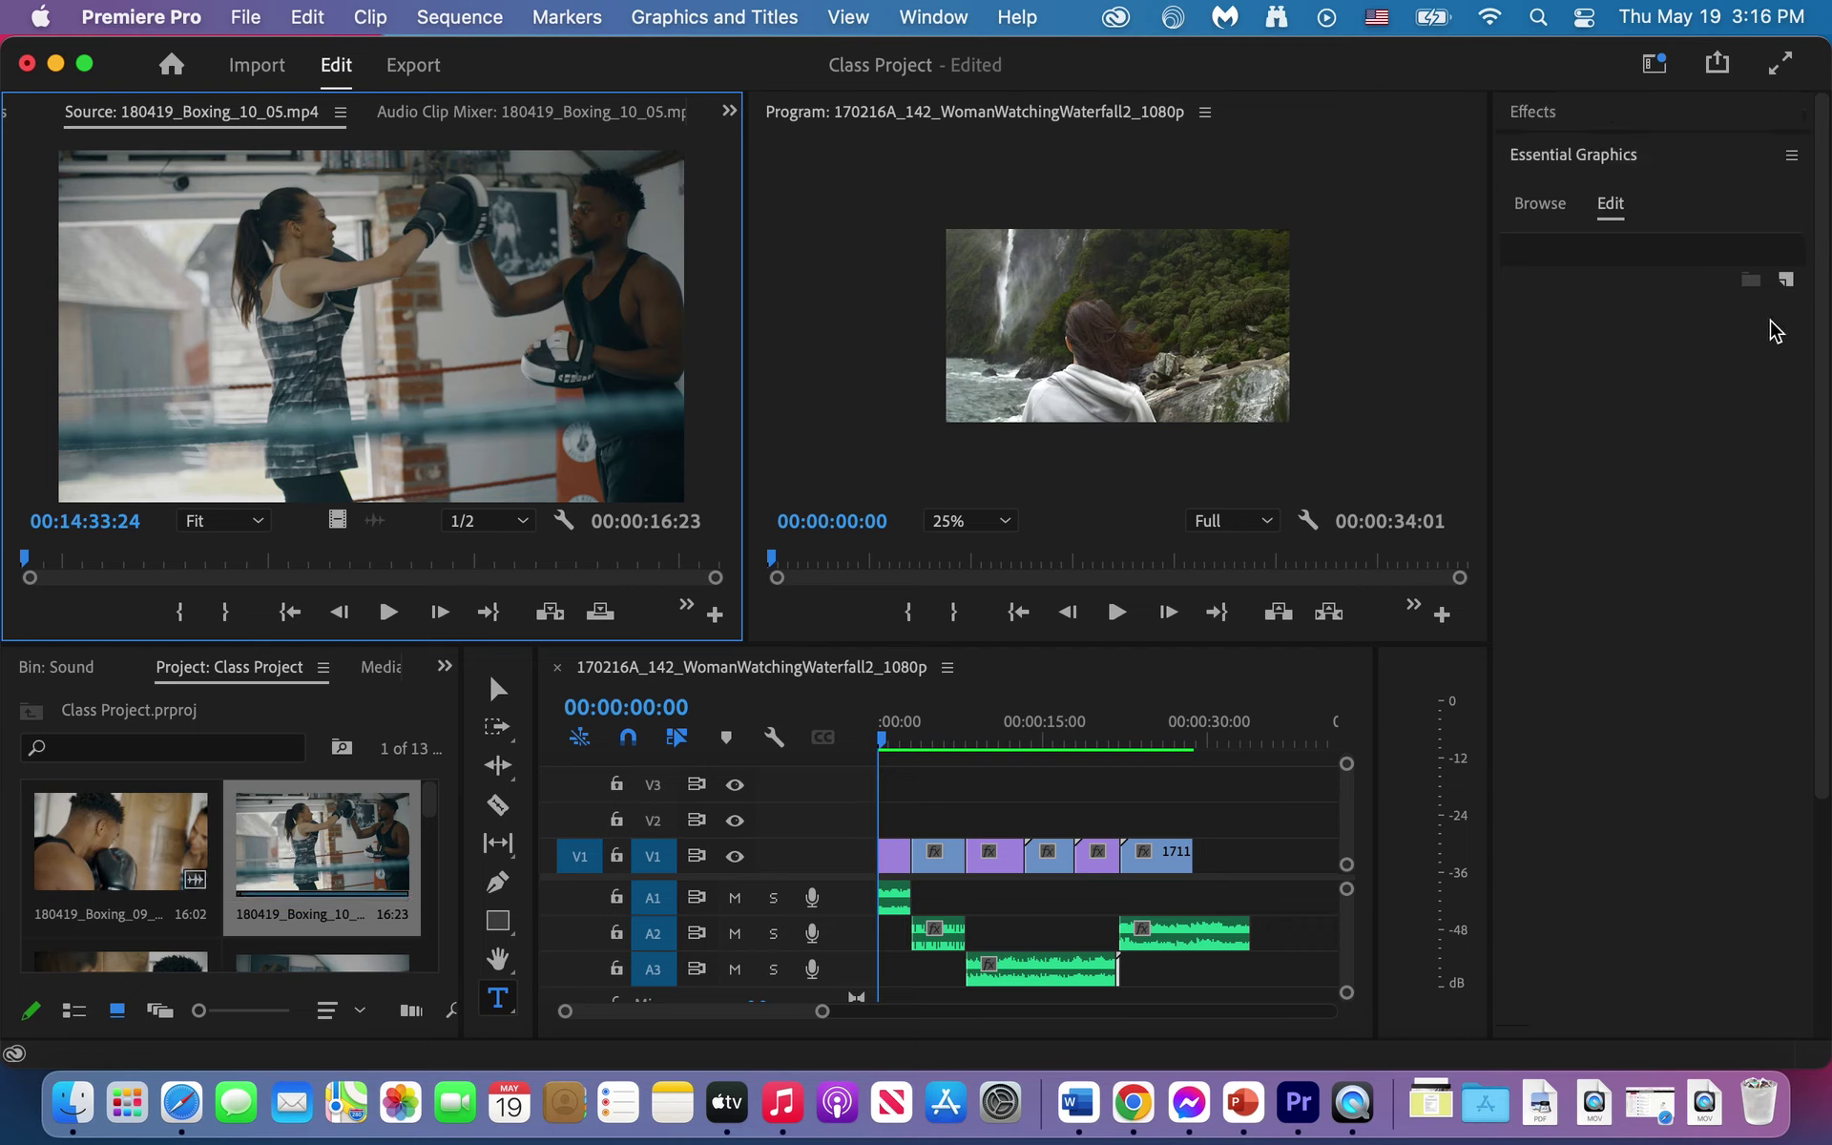
Step: Browse the Graphics and Titles and Window menus, then show the Essential Graphics title templates
{"action": "left_click", "coordinate": [691, 19]}
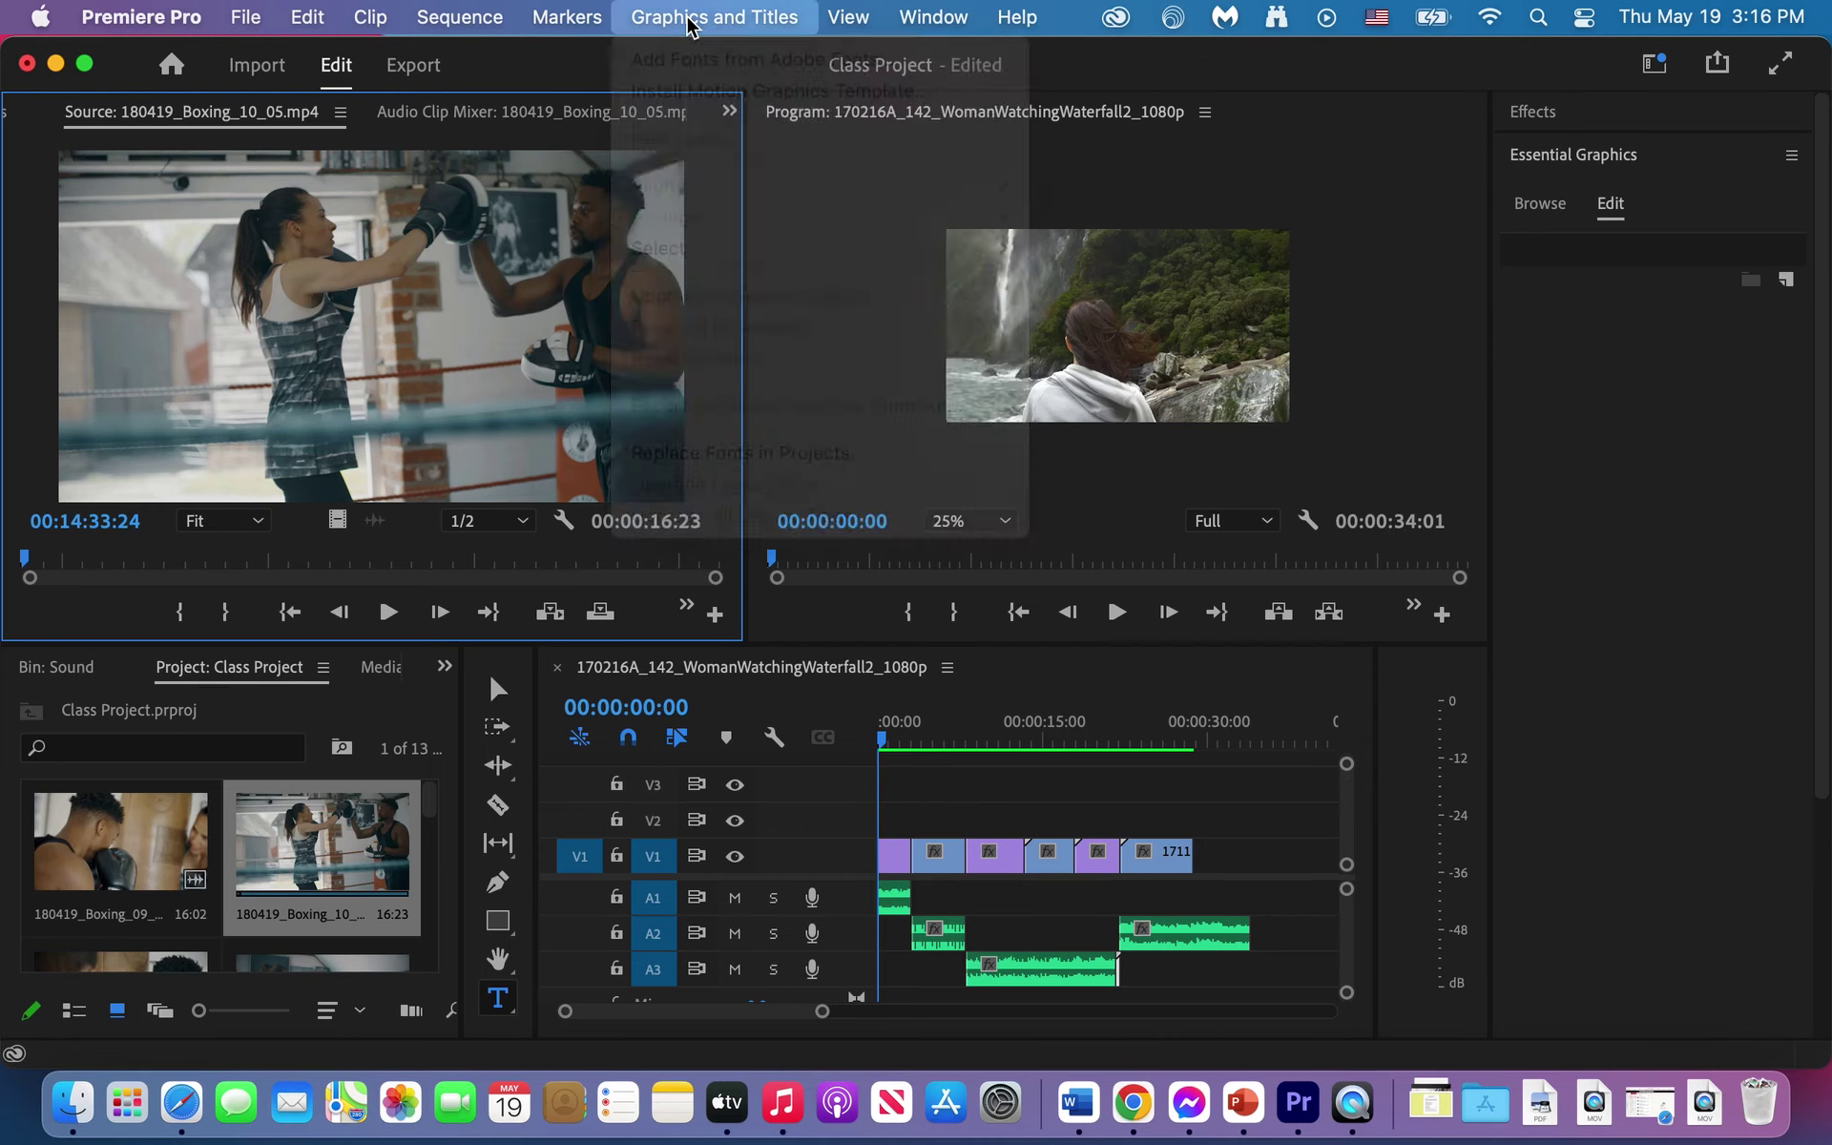
{"action": "left_click", "coordinate": [1579, 163]}
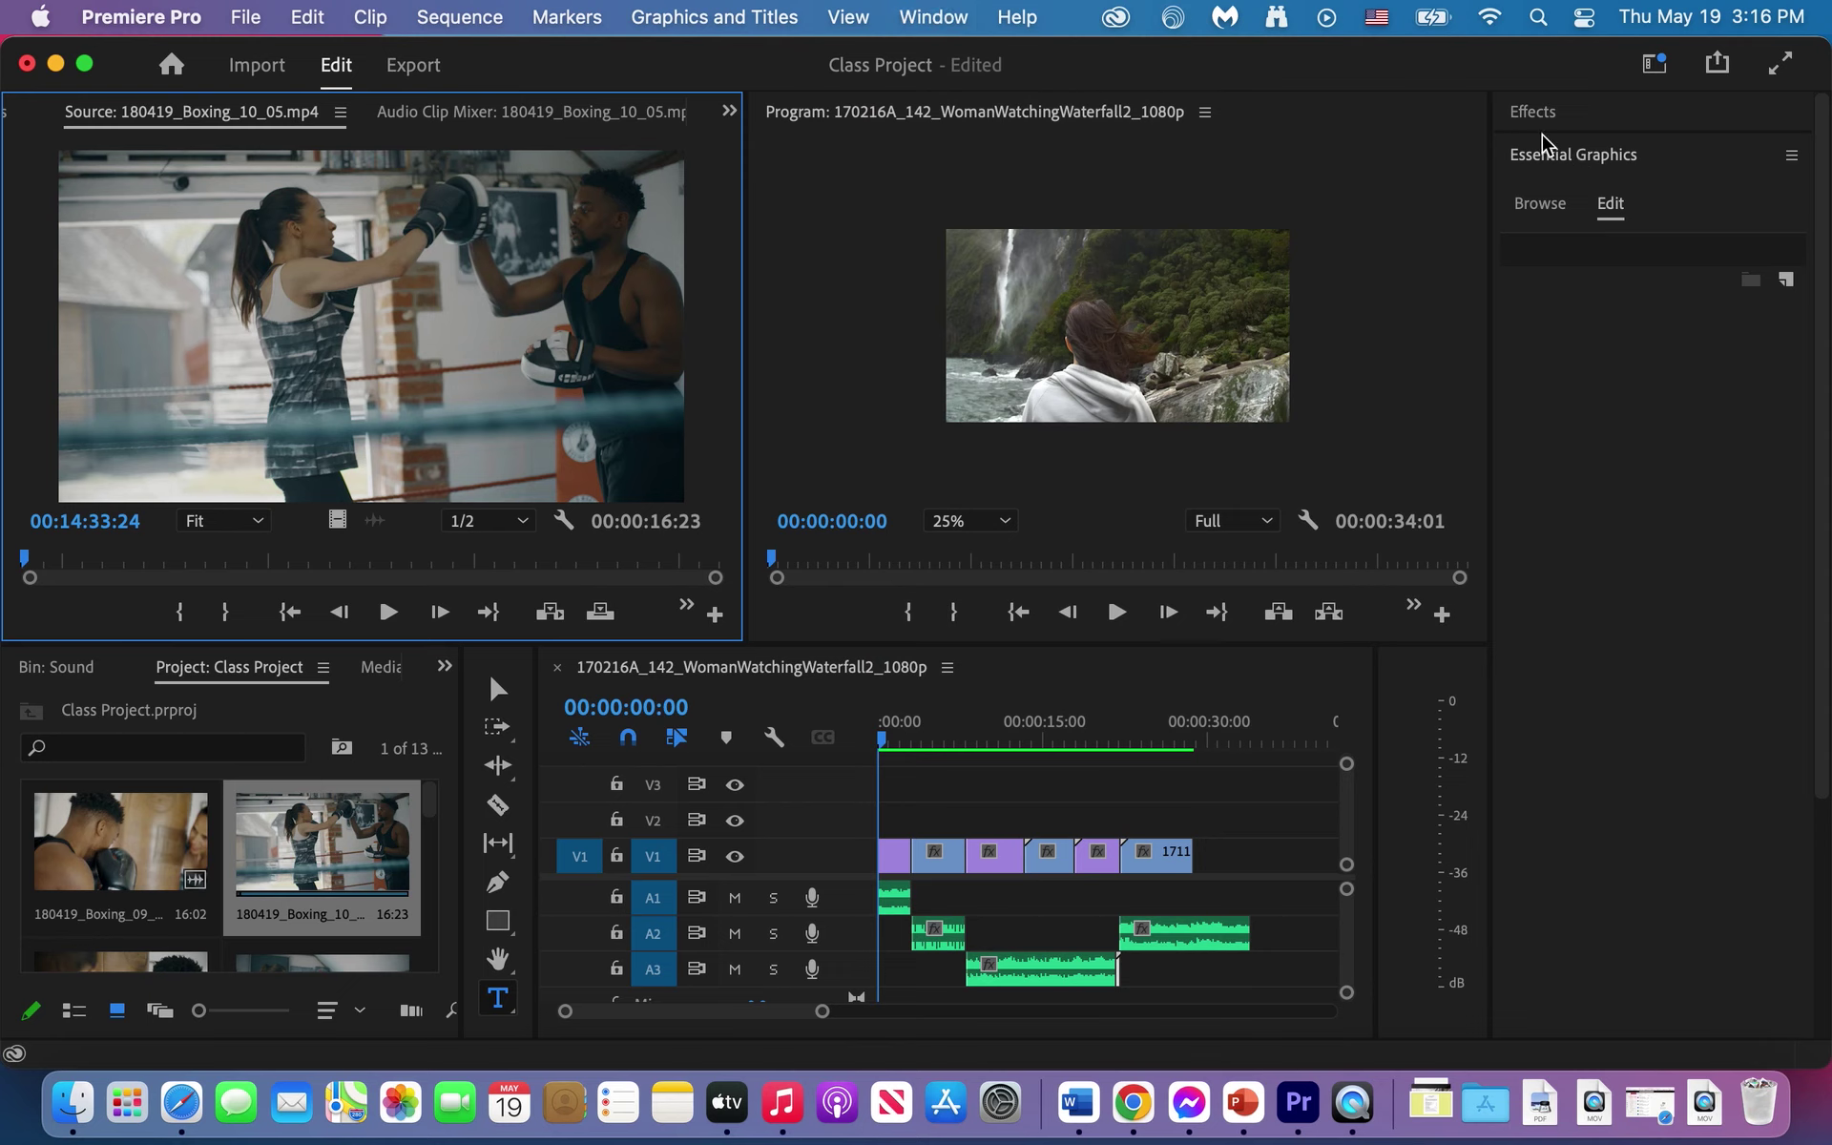
{"action": "left_click", "coordinate": [1547, 158]}
{"action": "left_click", "coordinate": [1548, 157]}
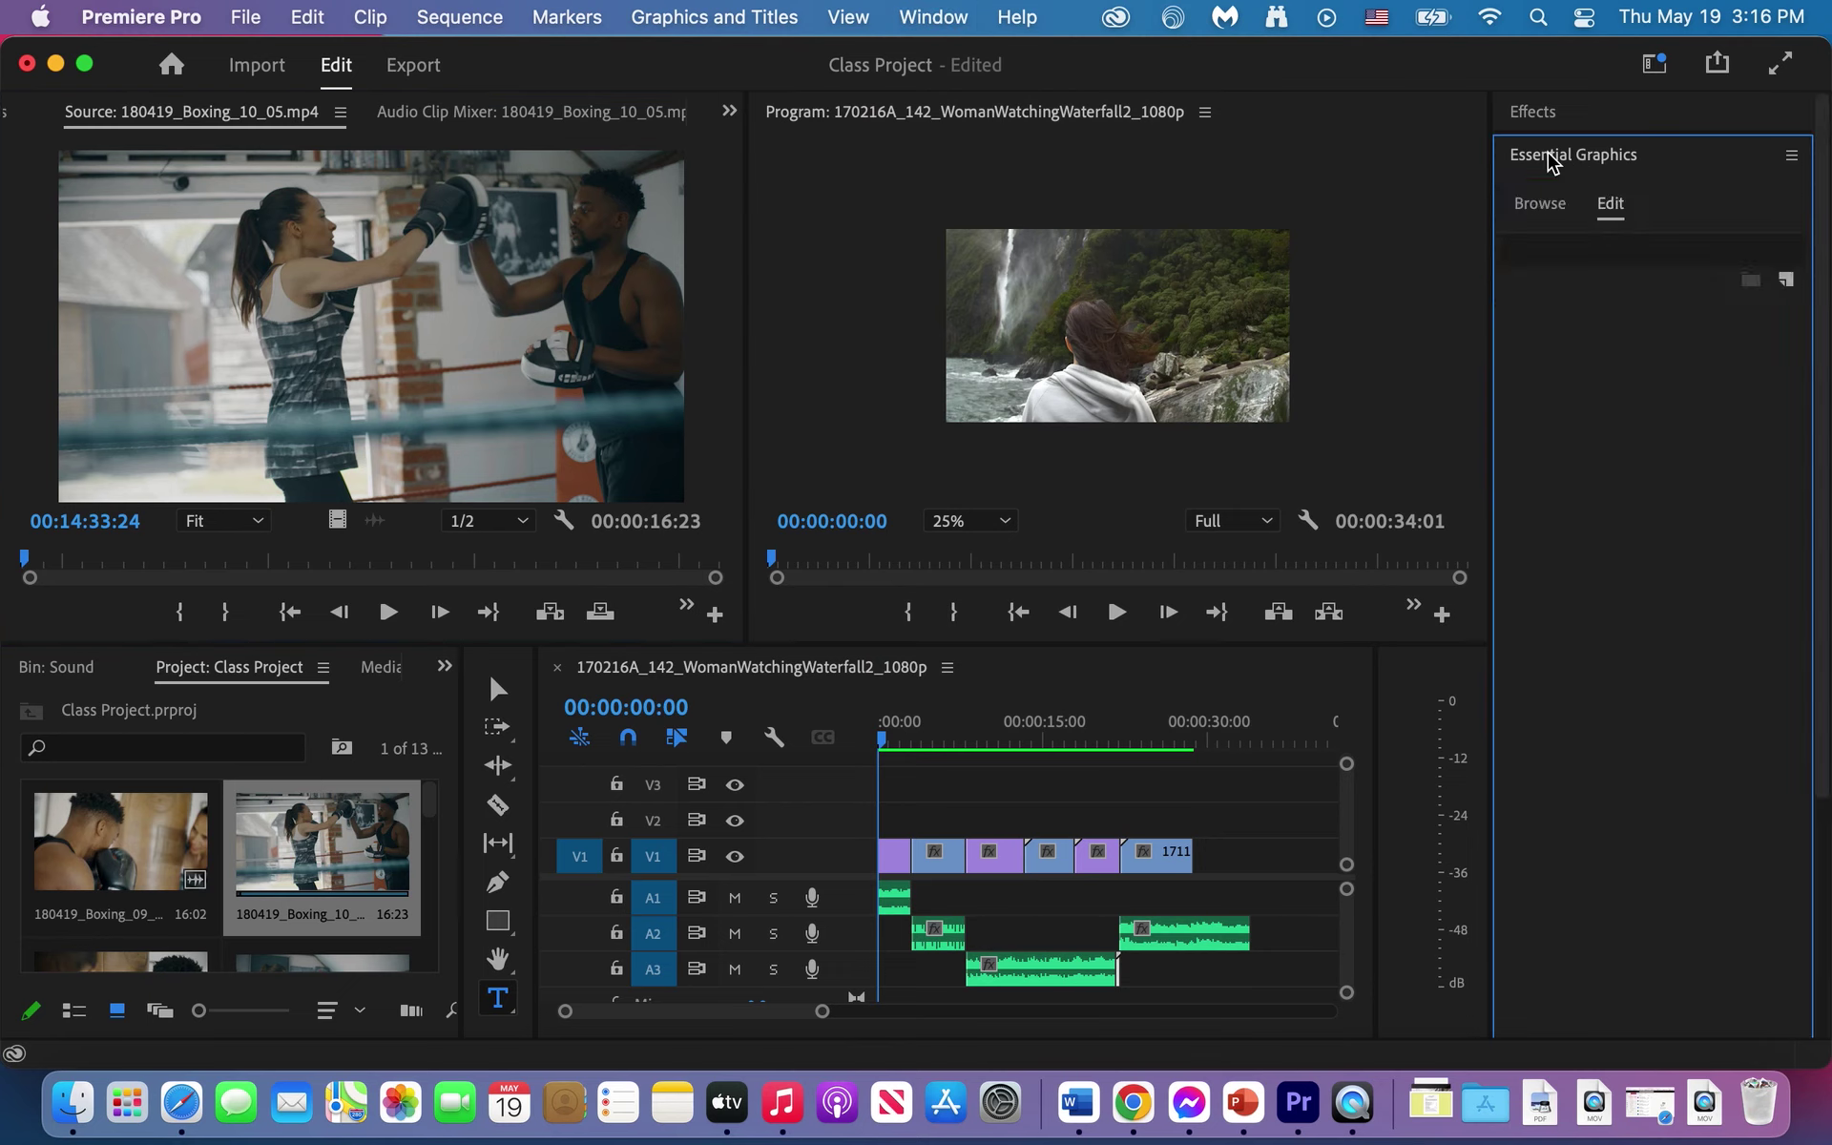
{"action": "left_click", "coordinate": [1540, 205]}
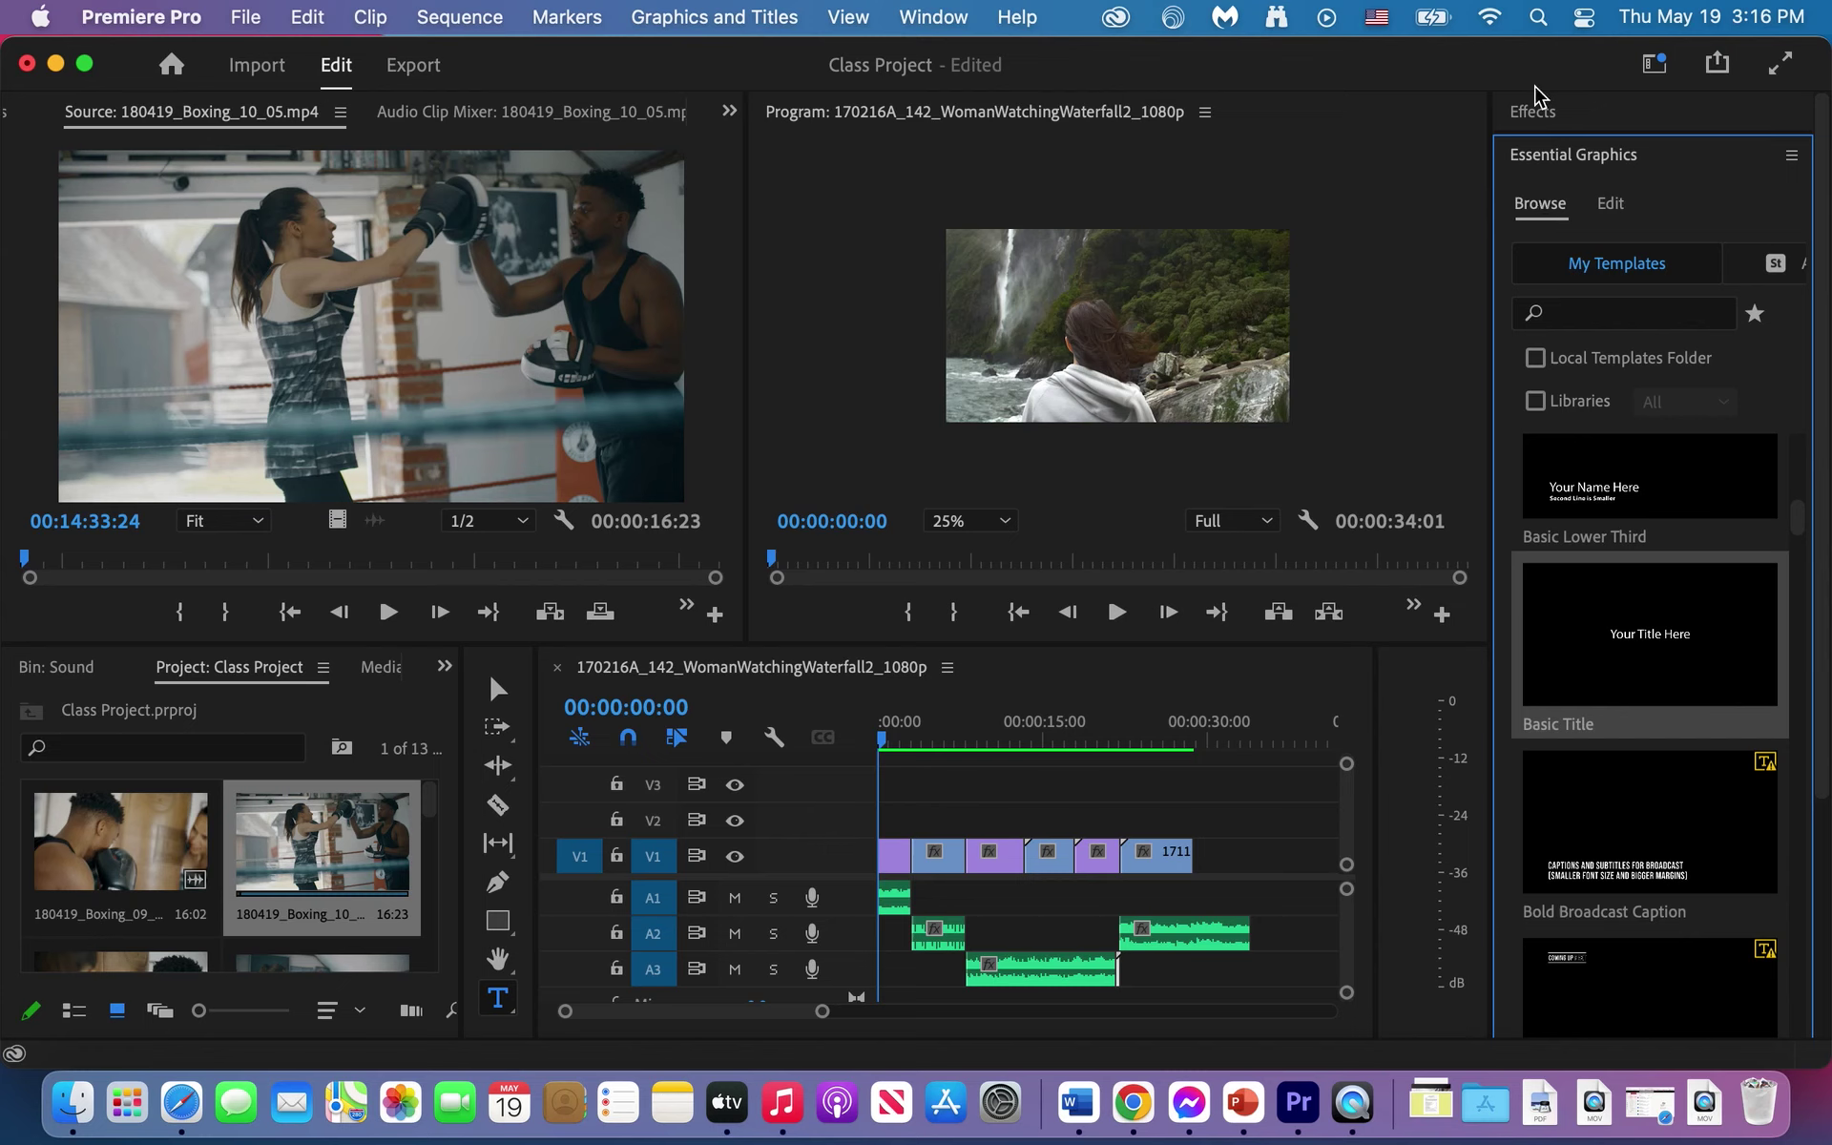
Step: Collapse Essential Graphics, Essential Sound and Libraries, then reopen the Essential Graphics templates
{"action": "left_click", "coordinate": [1538, 163]}
{"action": "left_click", "coordinate": [1541, 203]}
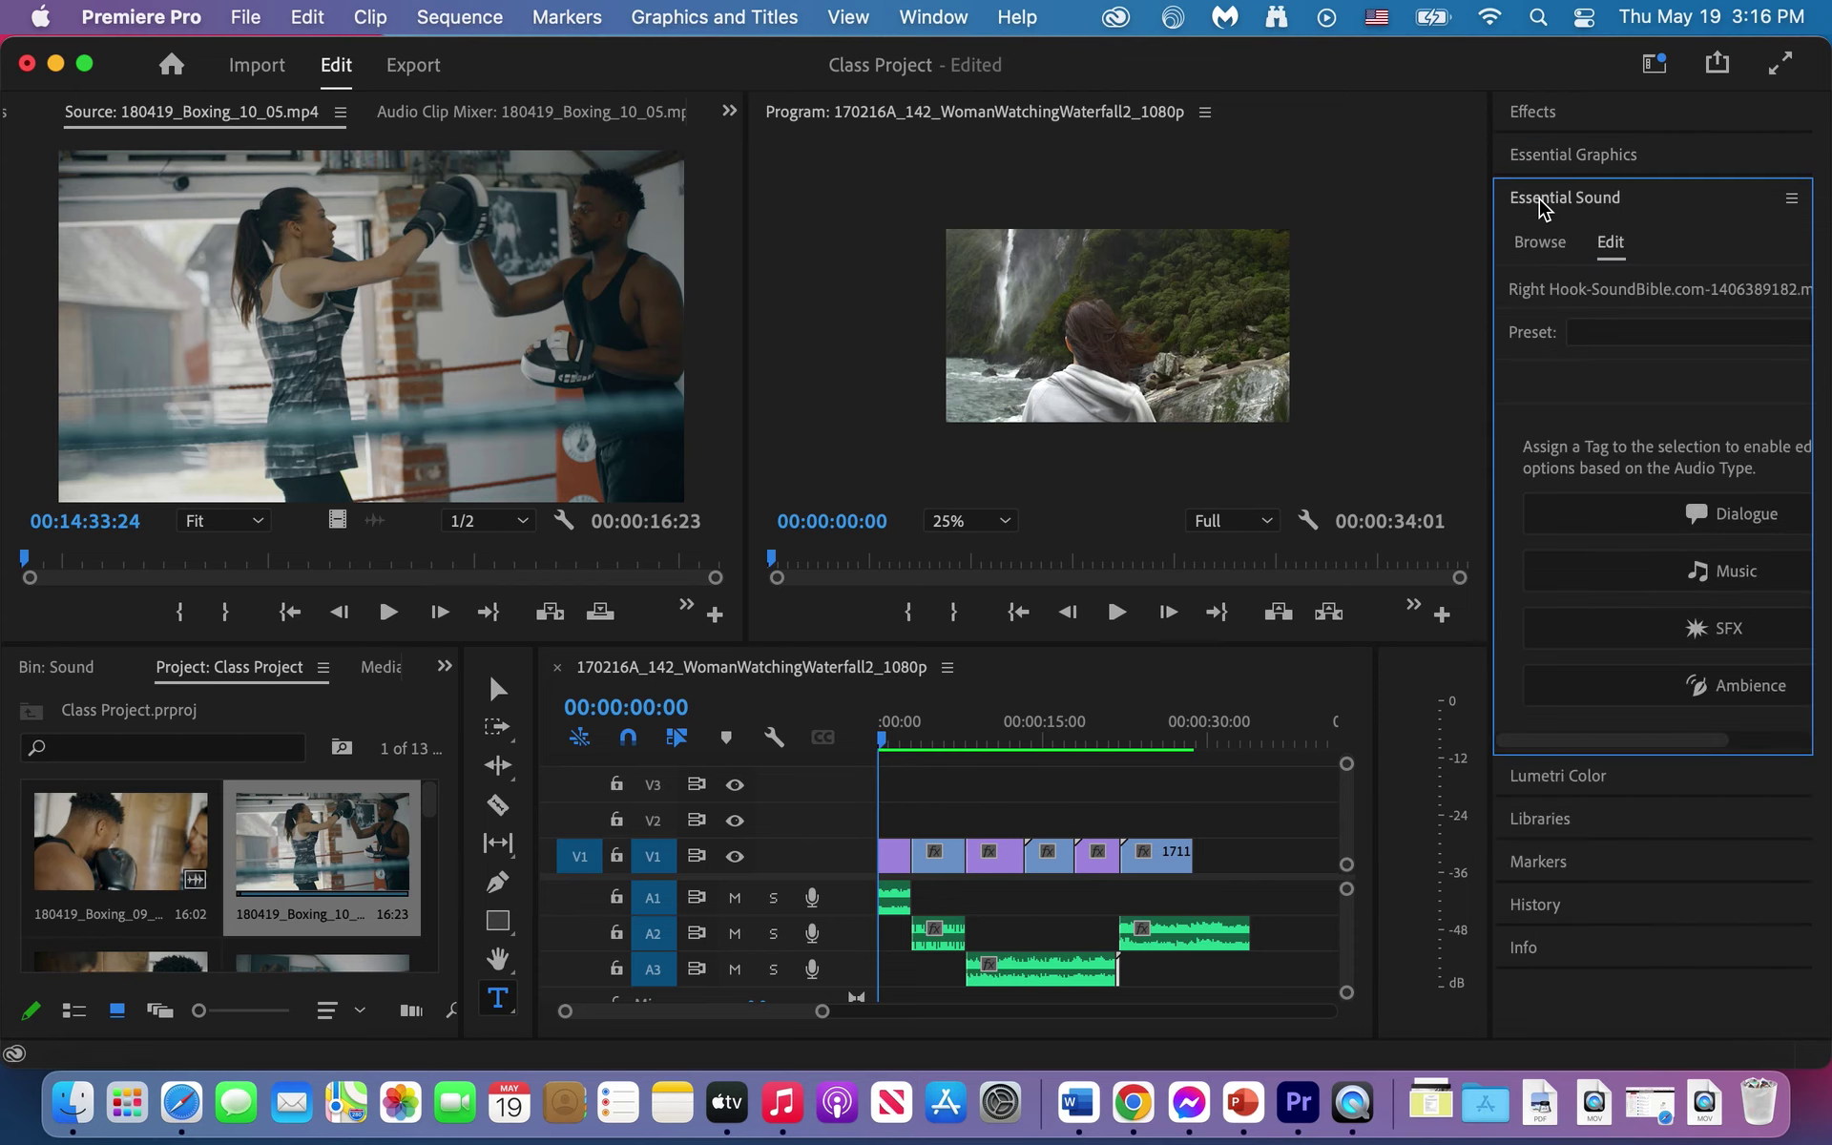
{"action": "left_click", "coordinate": [1543, 202]}
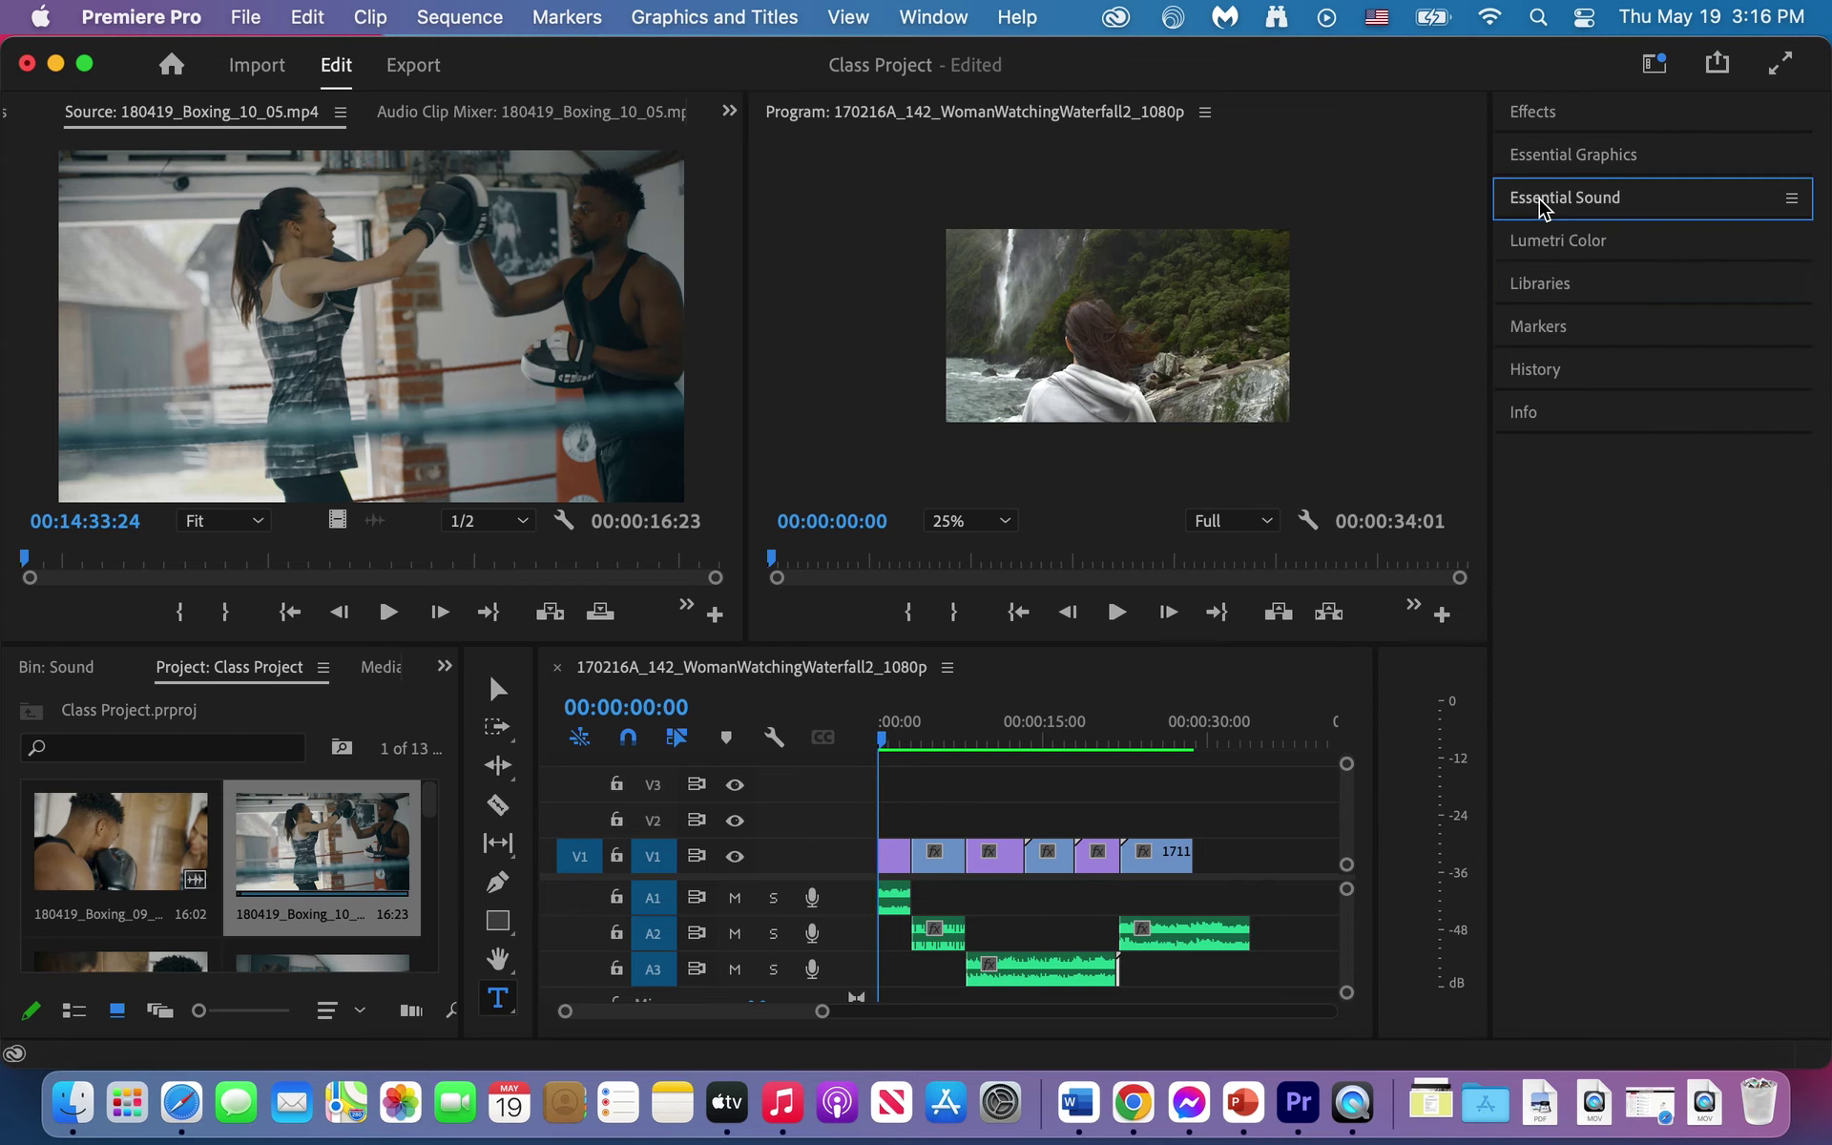
{"action": "left_click", "coordinate": [1536, 288]}
{"action": "left_click", "coordinate": [1533, 290]}
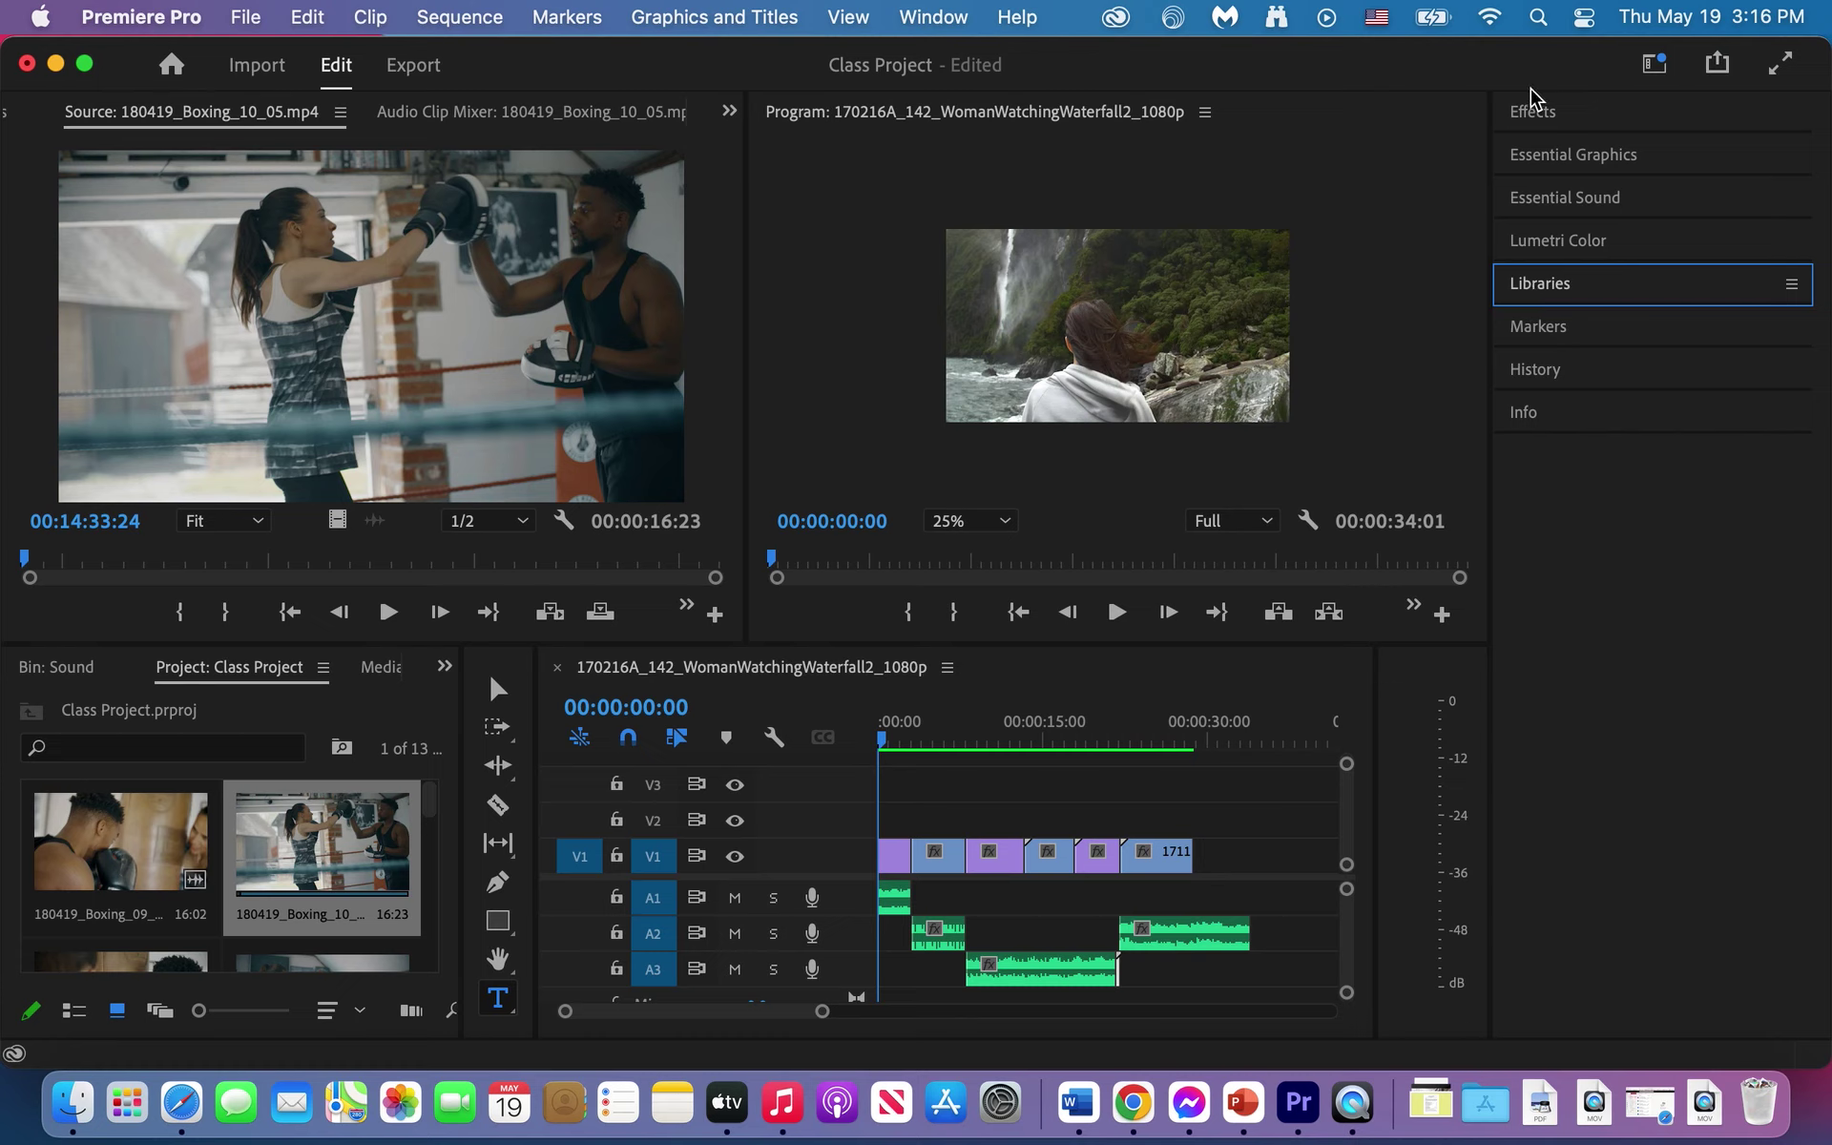
{"action": "left_click", "coordinate": [1550, 158]}
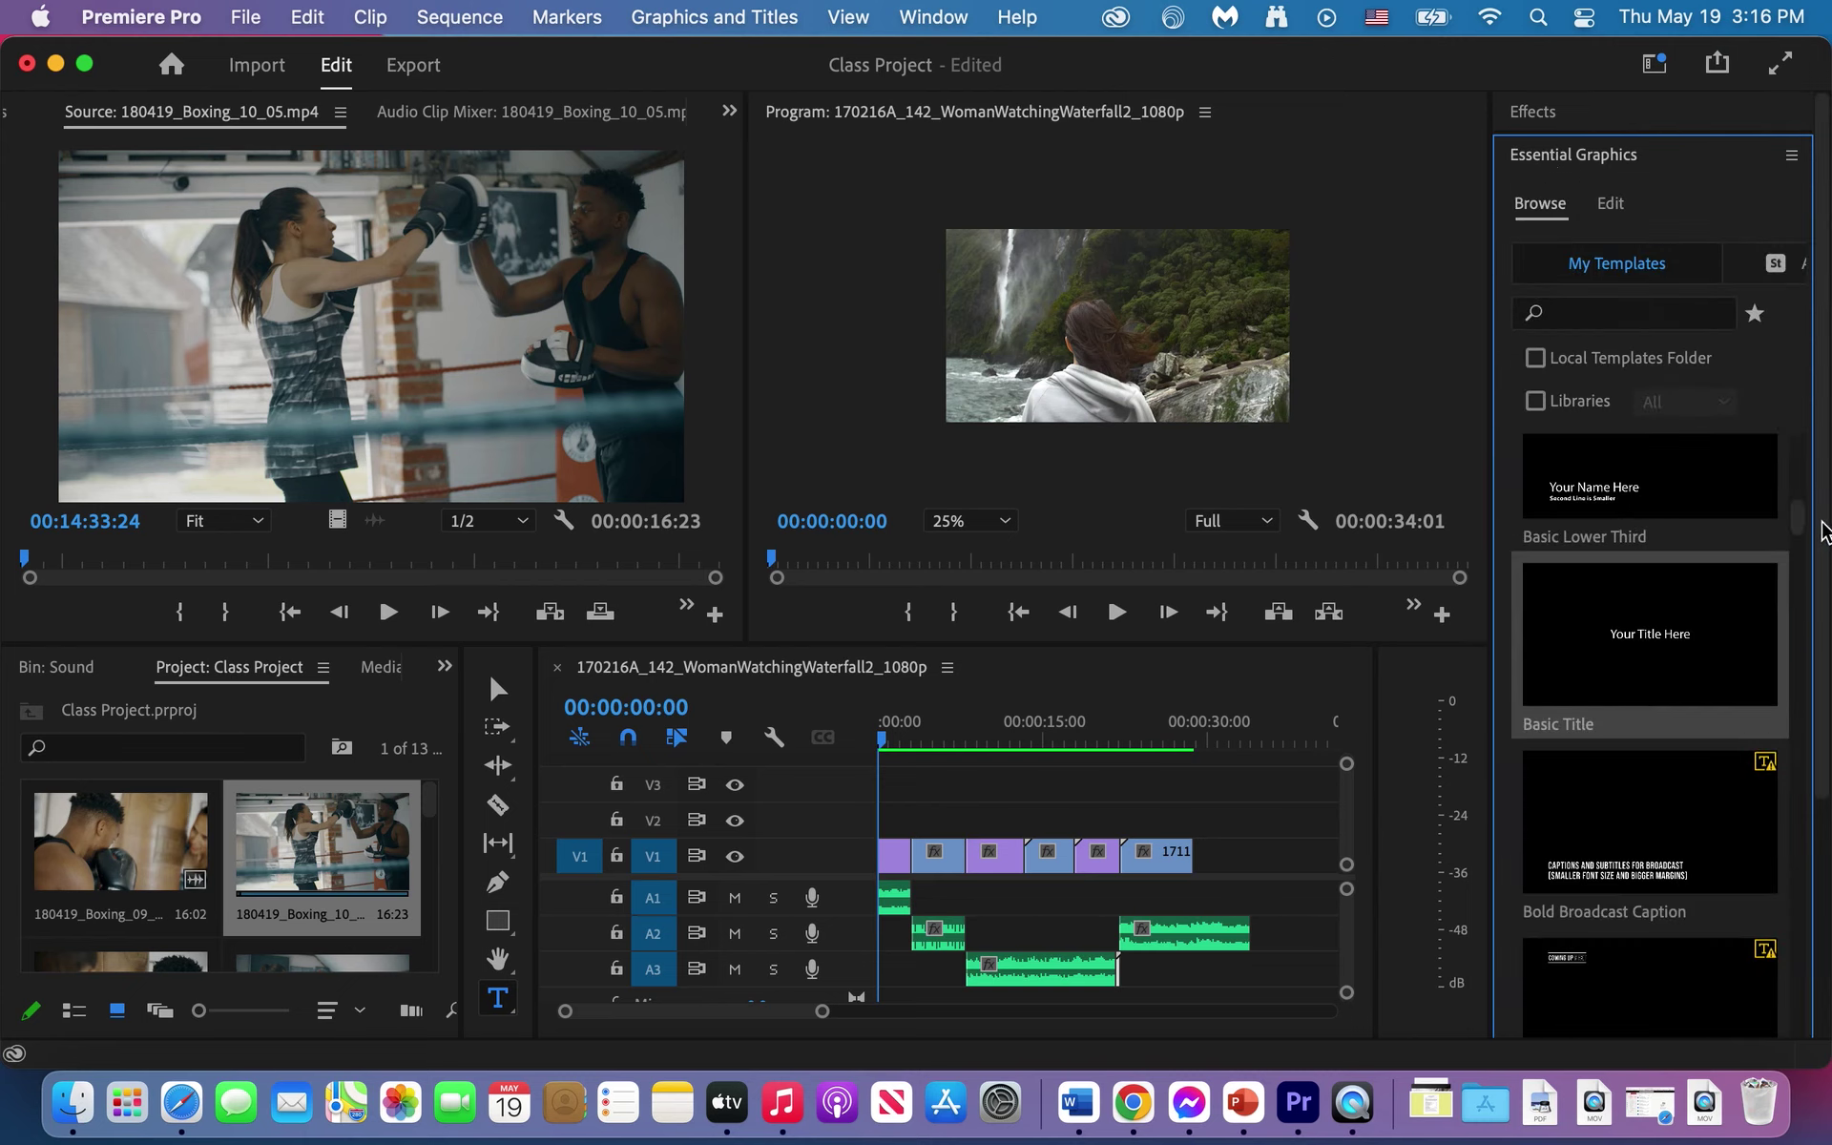
Step: Select all sequence clips and push them later to open a gap at the start
{"action": "mouse_move", "coordinate": [1801, 521]}
{"action": "left_mouse_down"}
{"action": "mouse_move", "coordinate": [1806, 539]}
{"action": "mouse_move", "coordinate": [1800, 502]}
{"action": "mouse_move", "coordinate": [1799, 531]}
{"action": "left_mouse_up"}
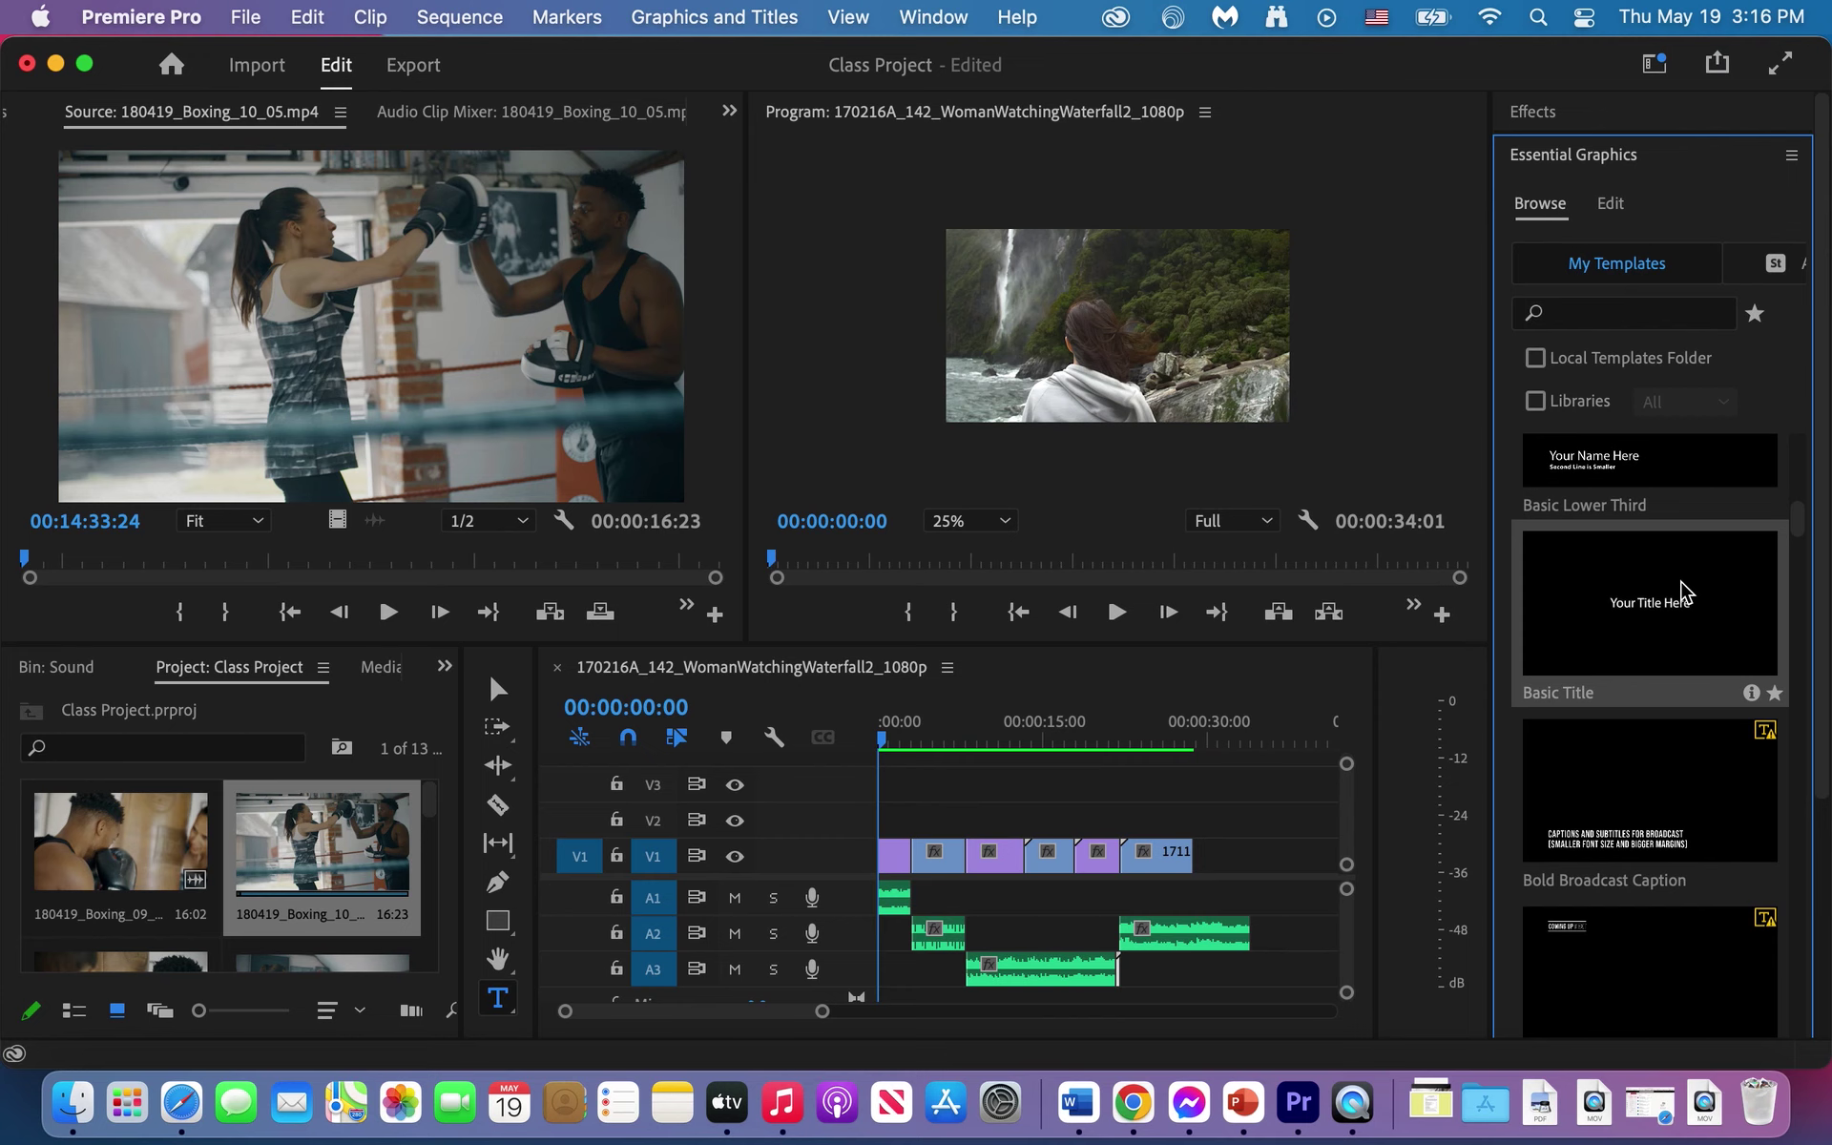
{"action": "left_click_drag", "start_coordinate": [1648, 586], "coordinate": [1096, 806]}
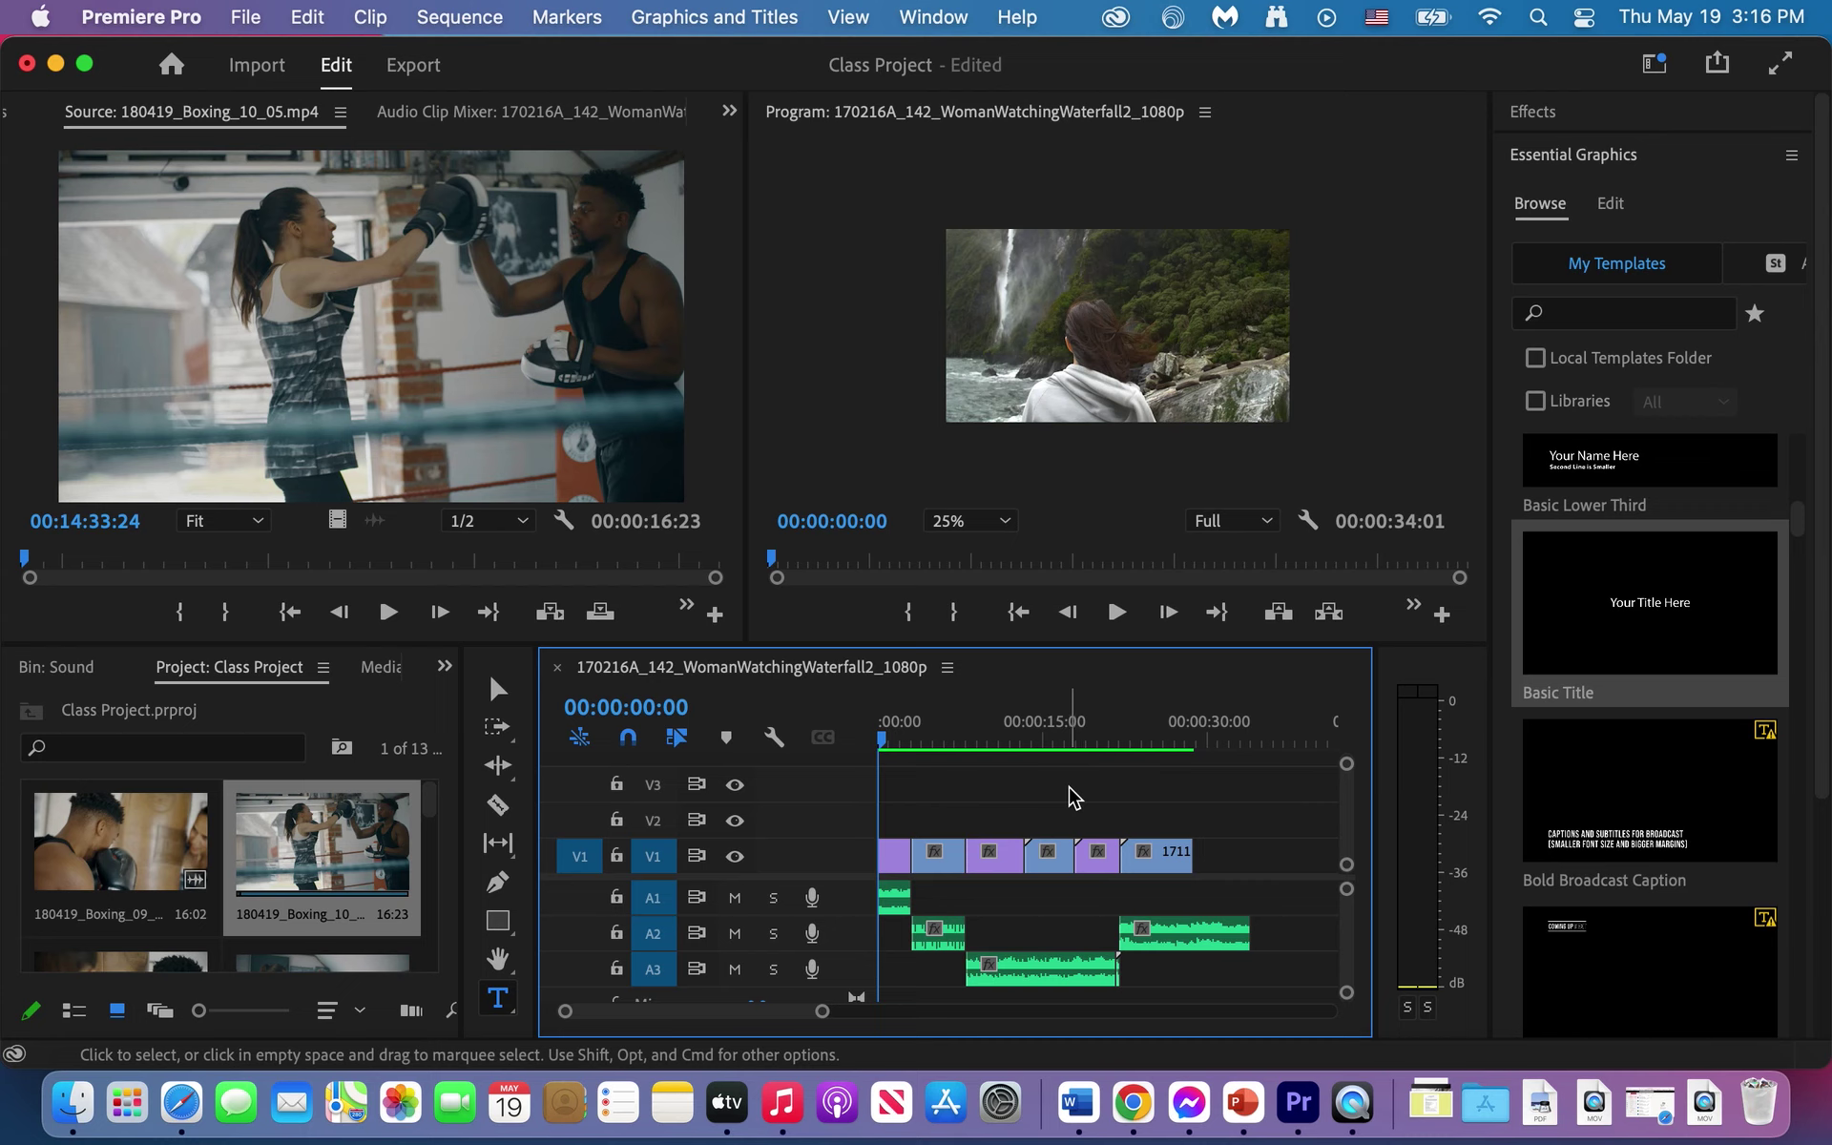
{"action": "key", "text": "super+a"}
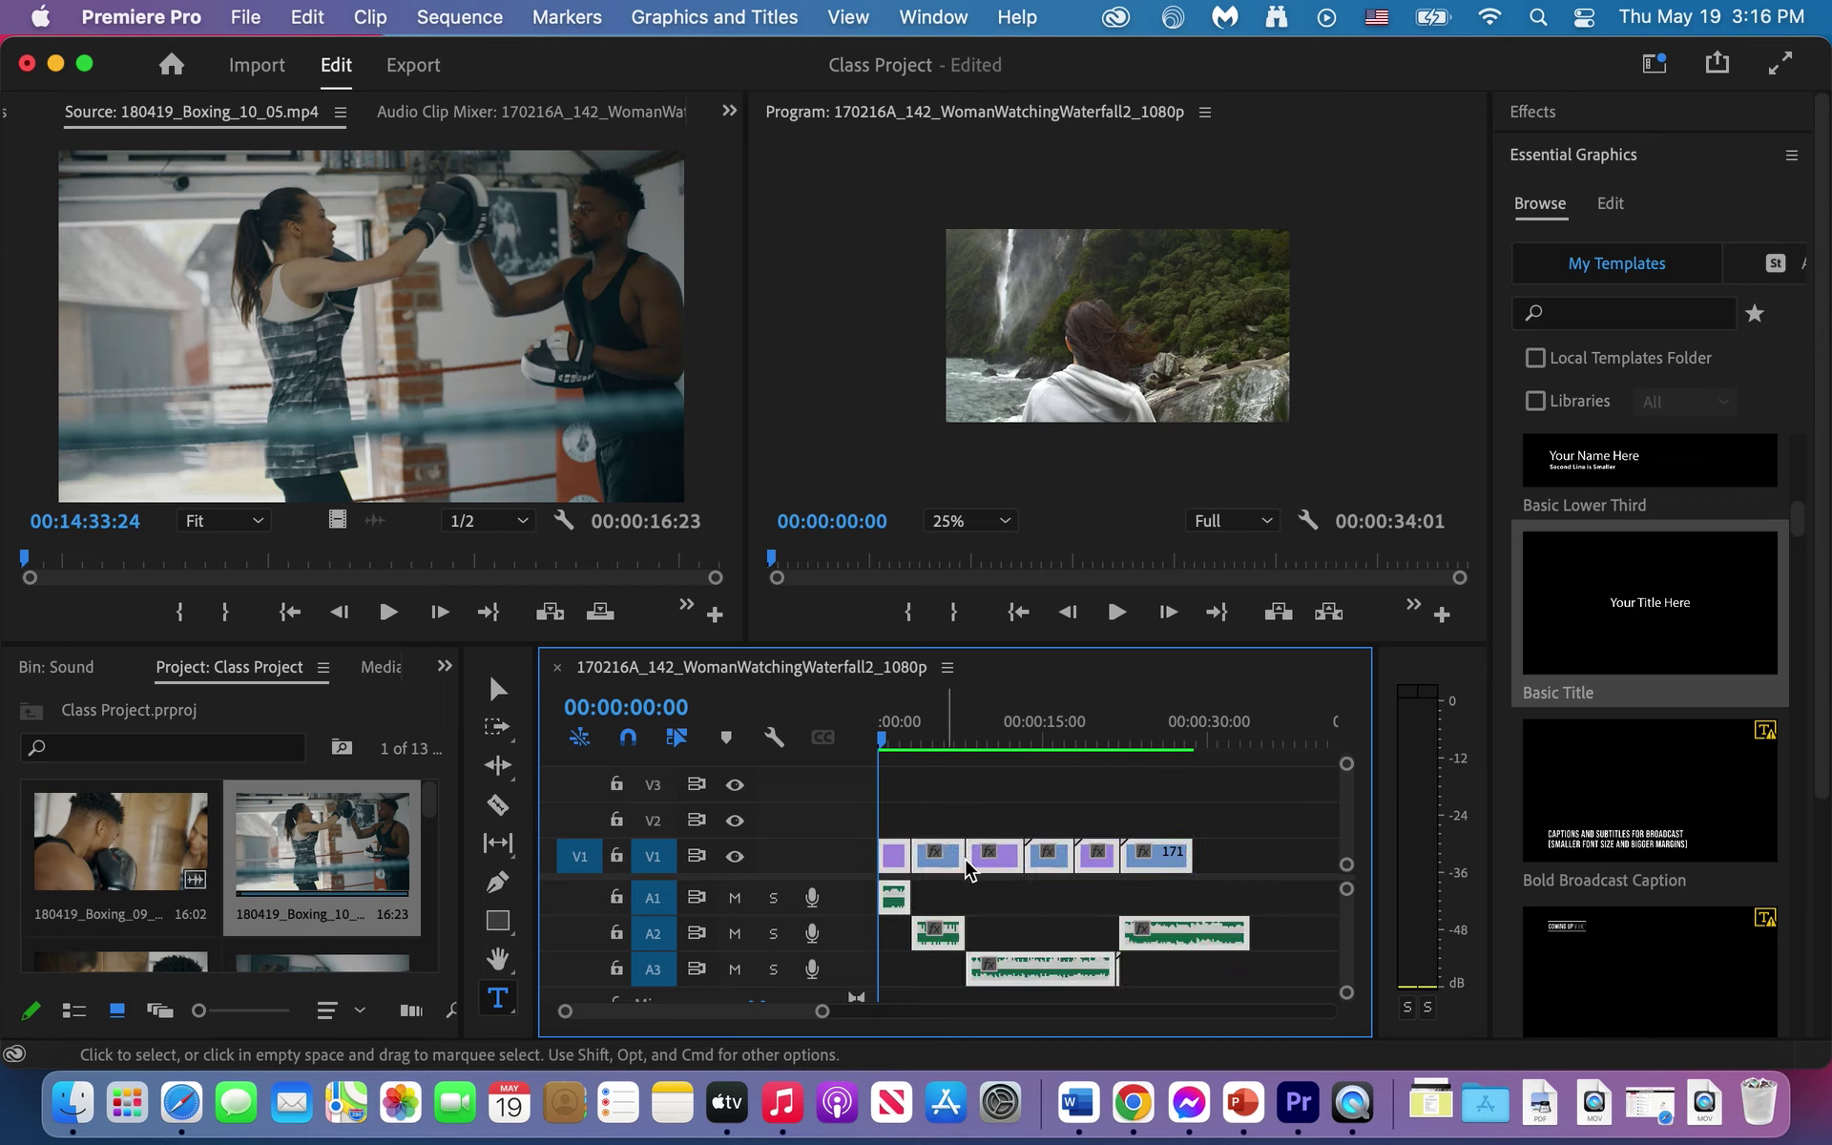
{"action": "left_click_drag", "start_coordinate": [966, 866], "coordinate": [1011, 870]}
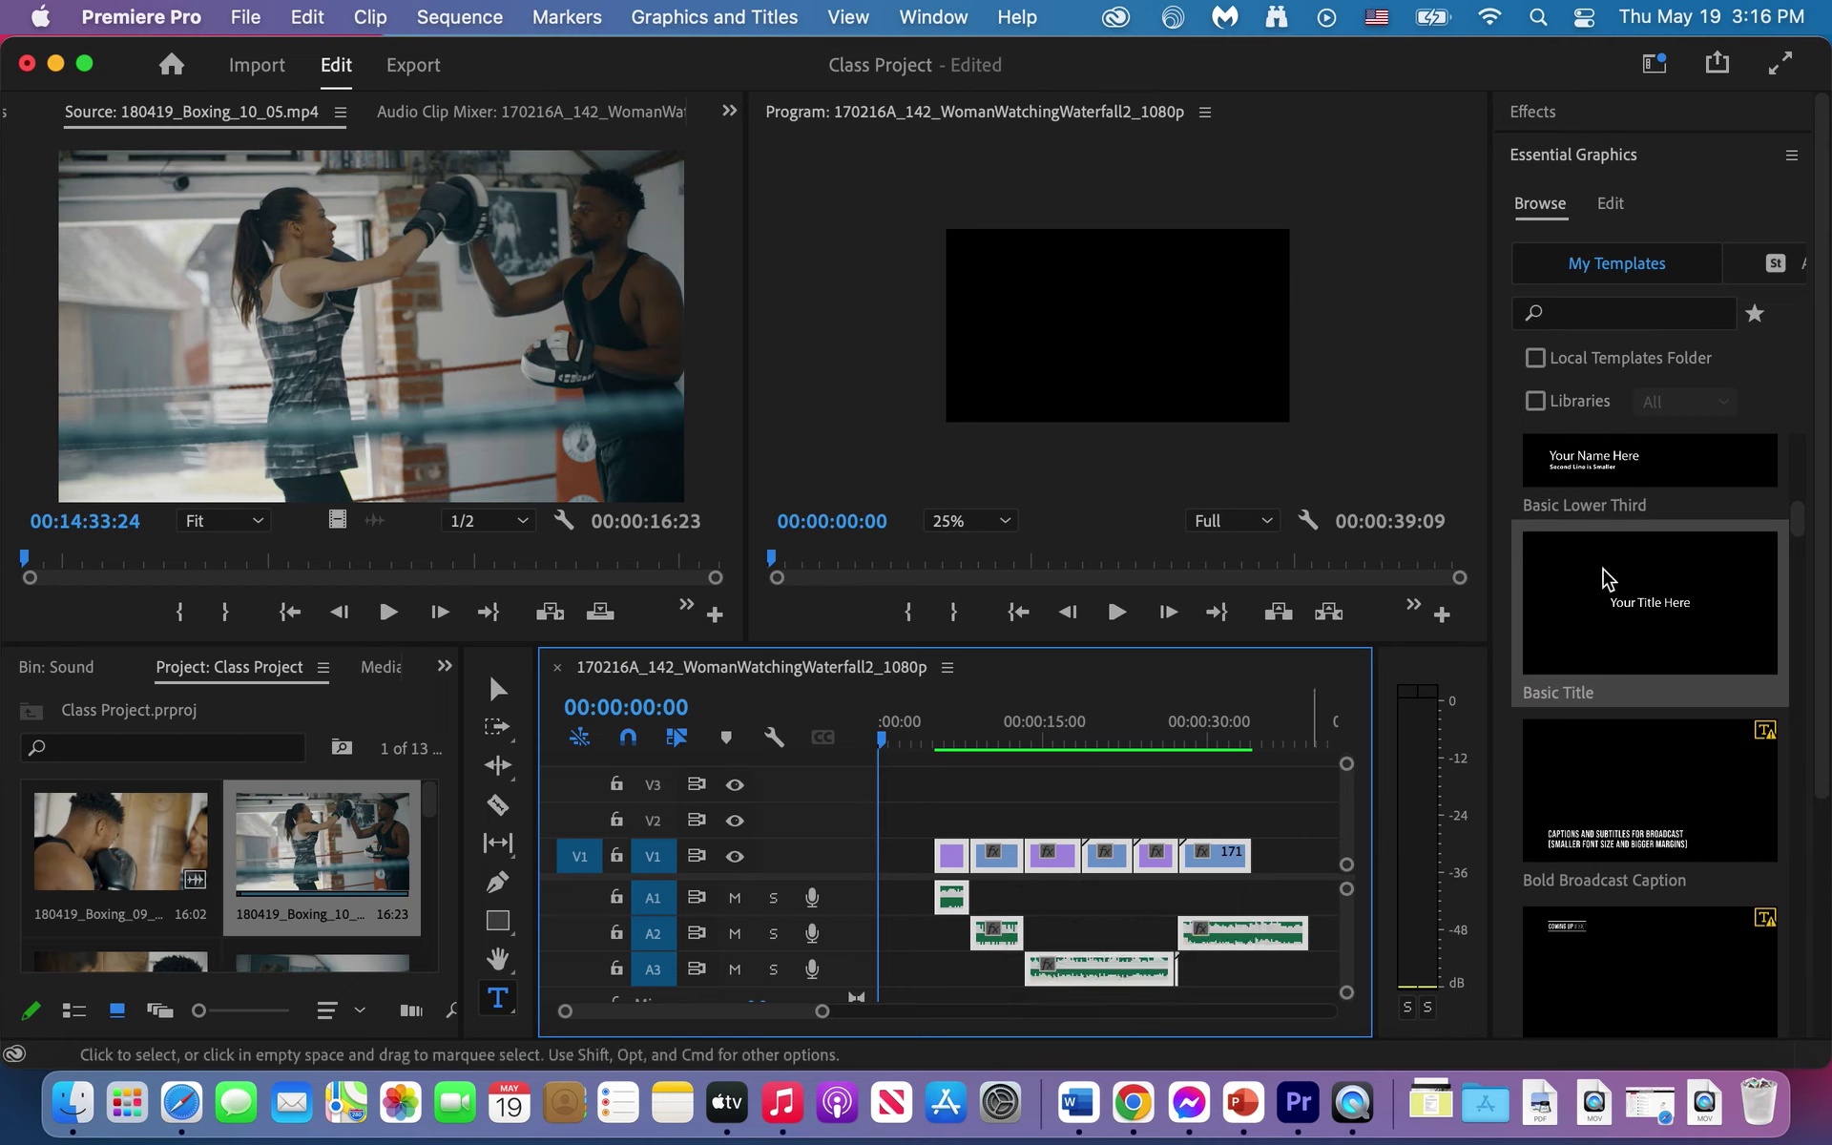
Step: Place the Basic Title template at the start of V1 and select it
{"action": "left_click_drag", "start_coordinate": [1609, 580], "coordinate": [878, 856]}
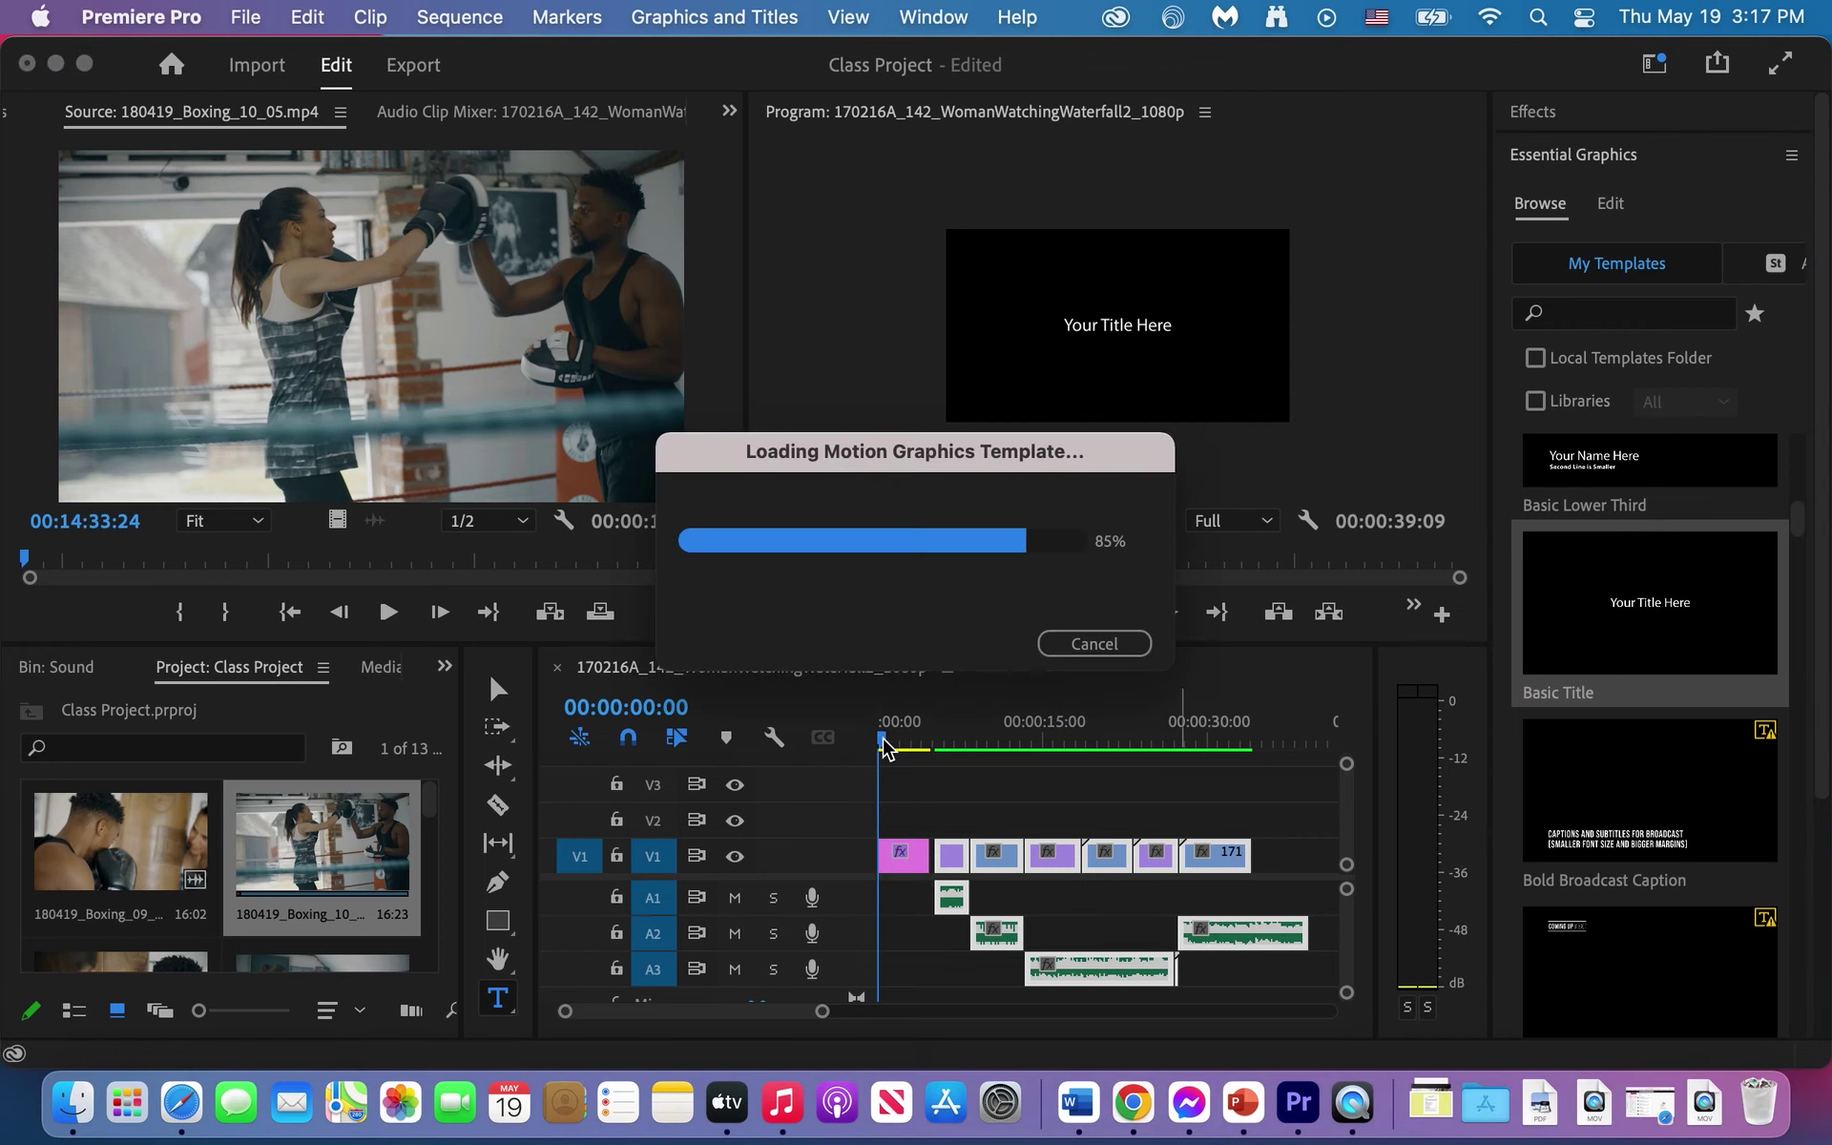
{"action": "left_click_drag", "start_coordinate": [884, 742], "coordinate": [887, 749]}
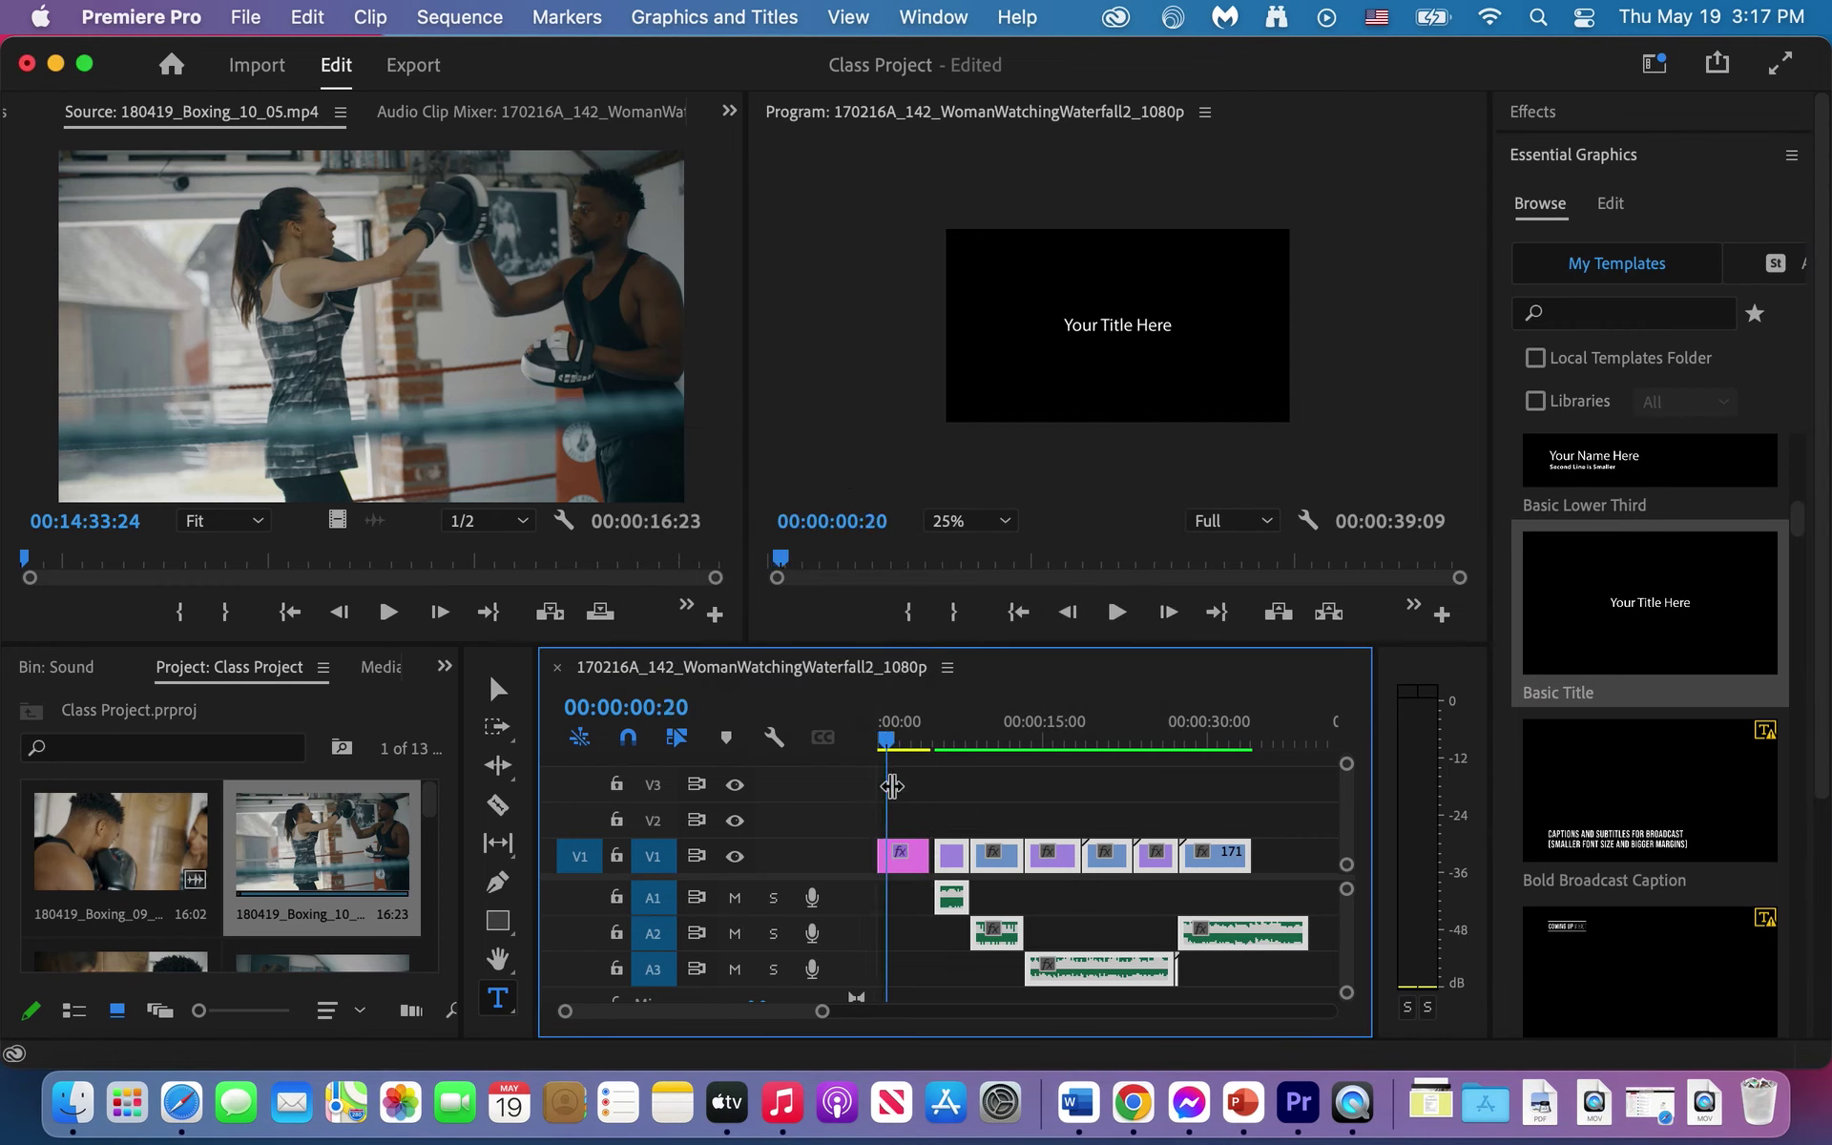
{"action": "left_click", "coordinate": [916, 863]}
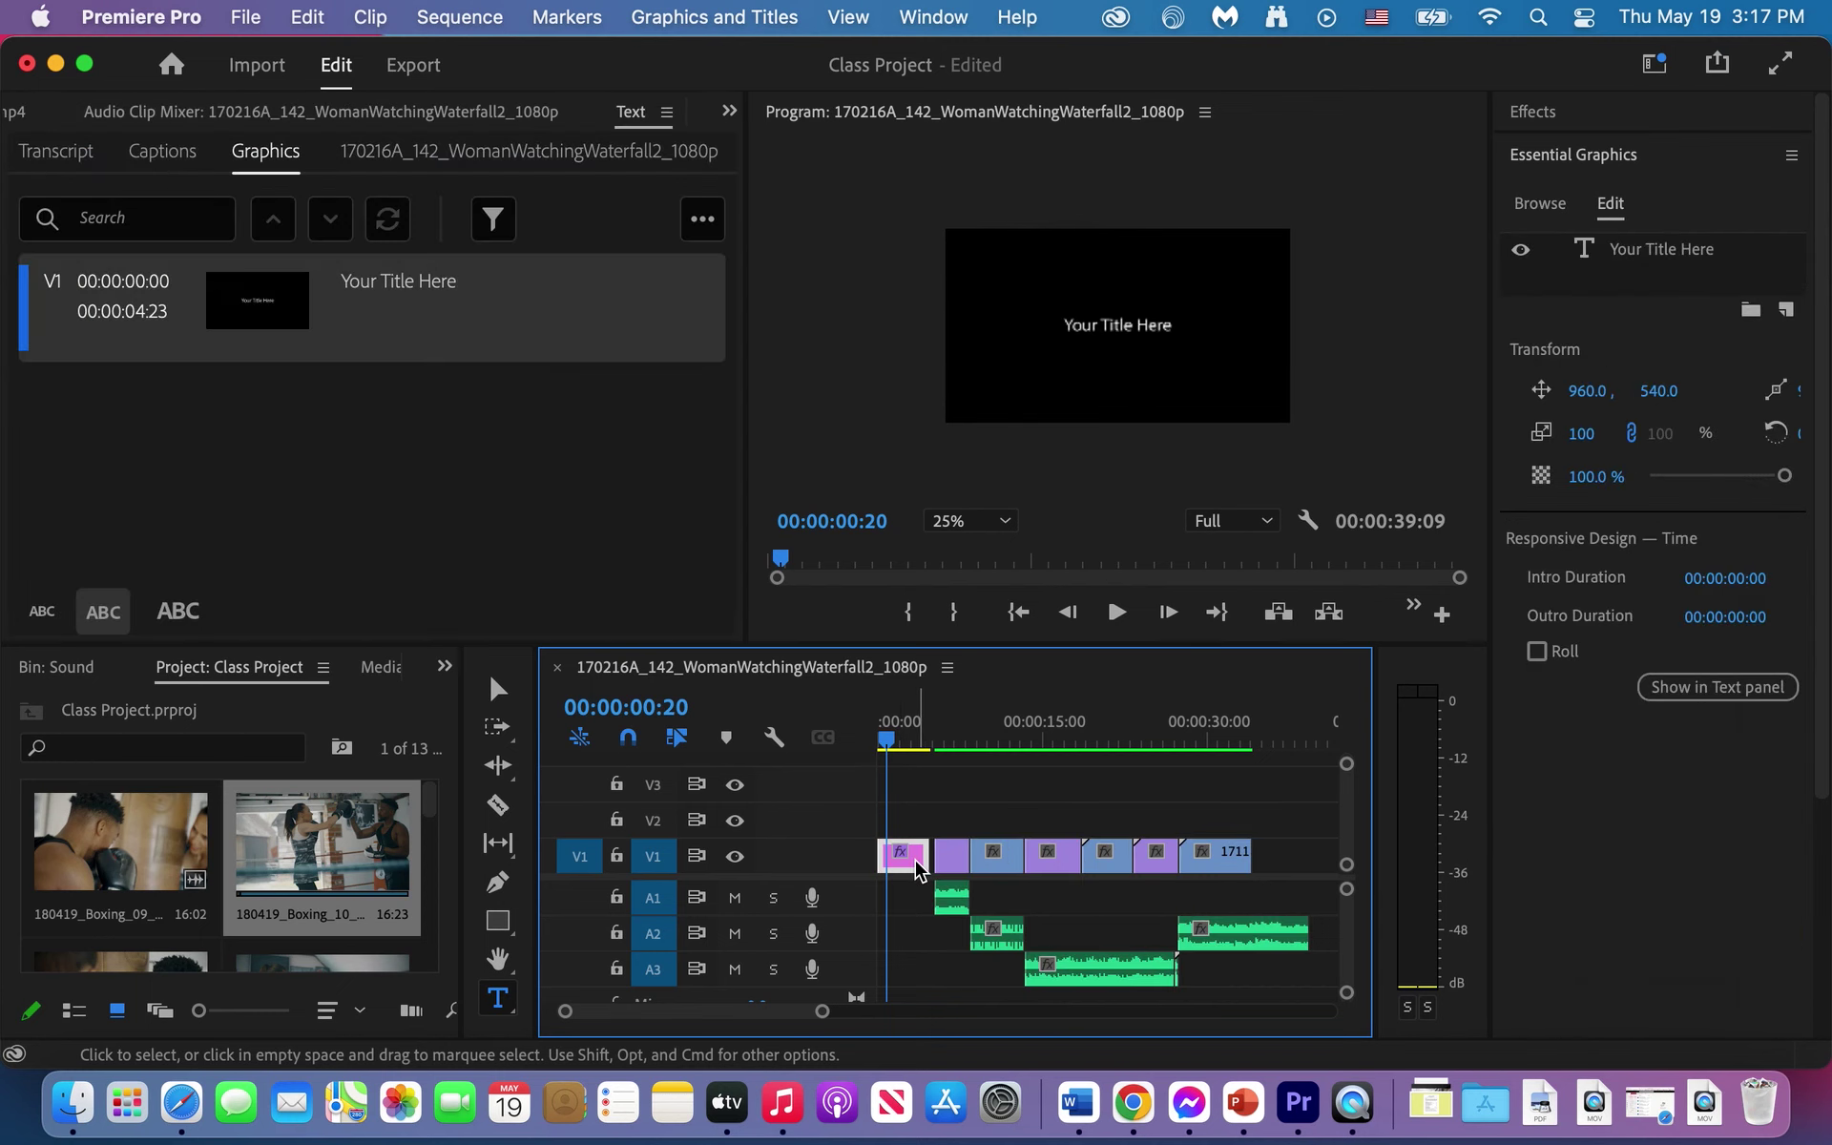
Step: Replace the title text 'Your Title Here' with 'freedom'
{"action": "double_click", "coordinate": [1089, 322]}
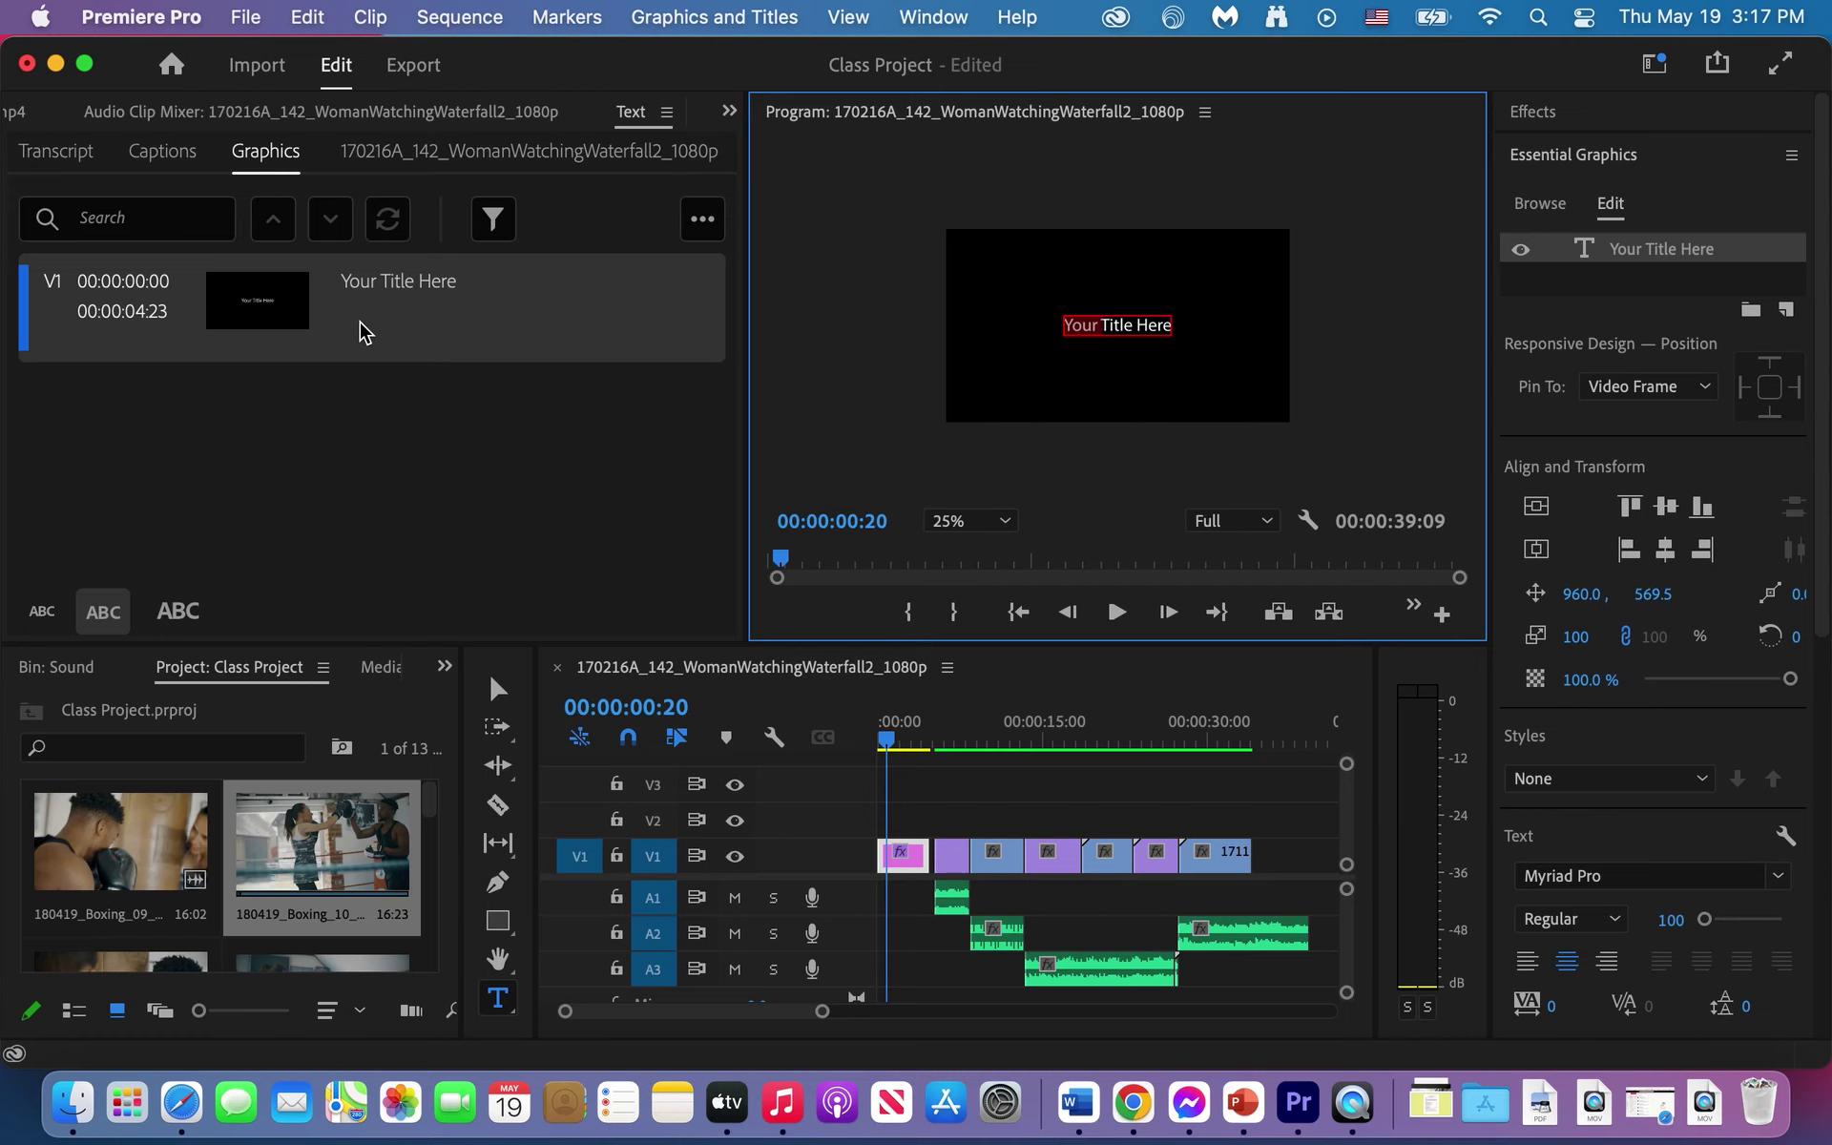
{"action": "double_click", "coordinate": [391, 284]}
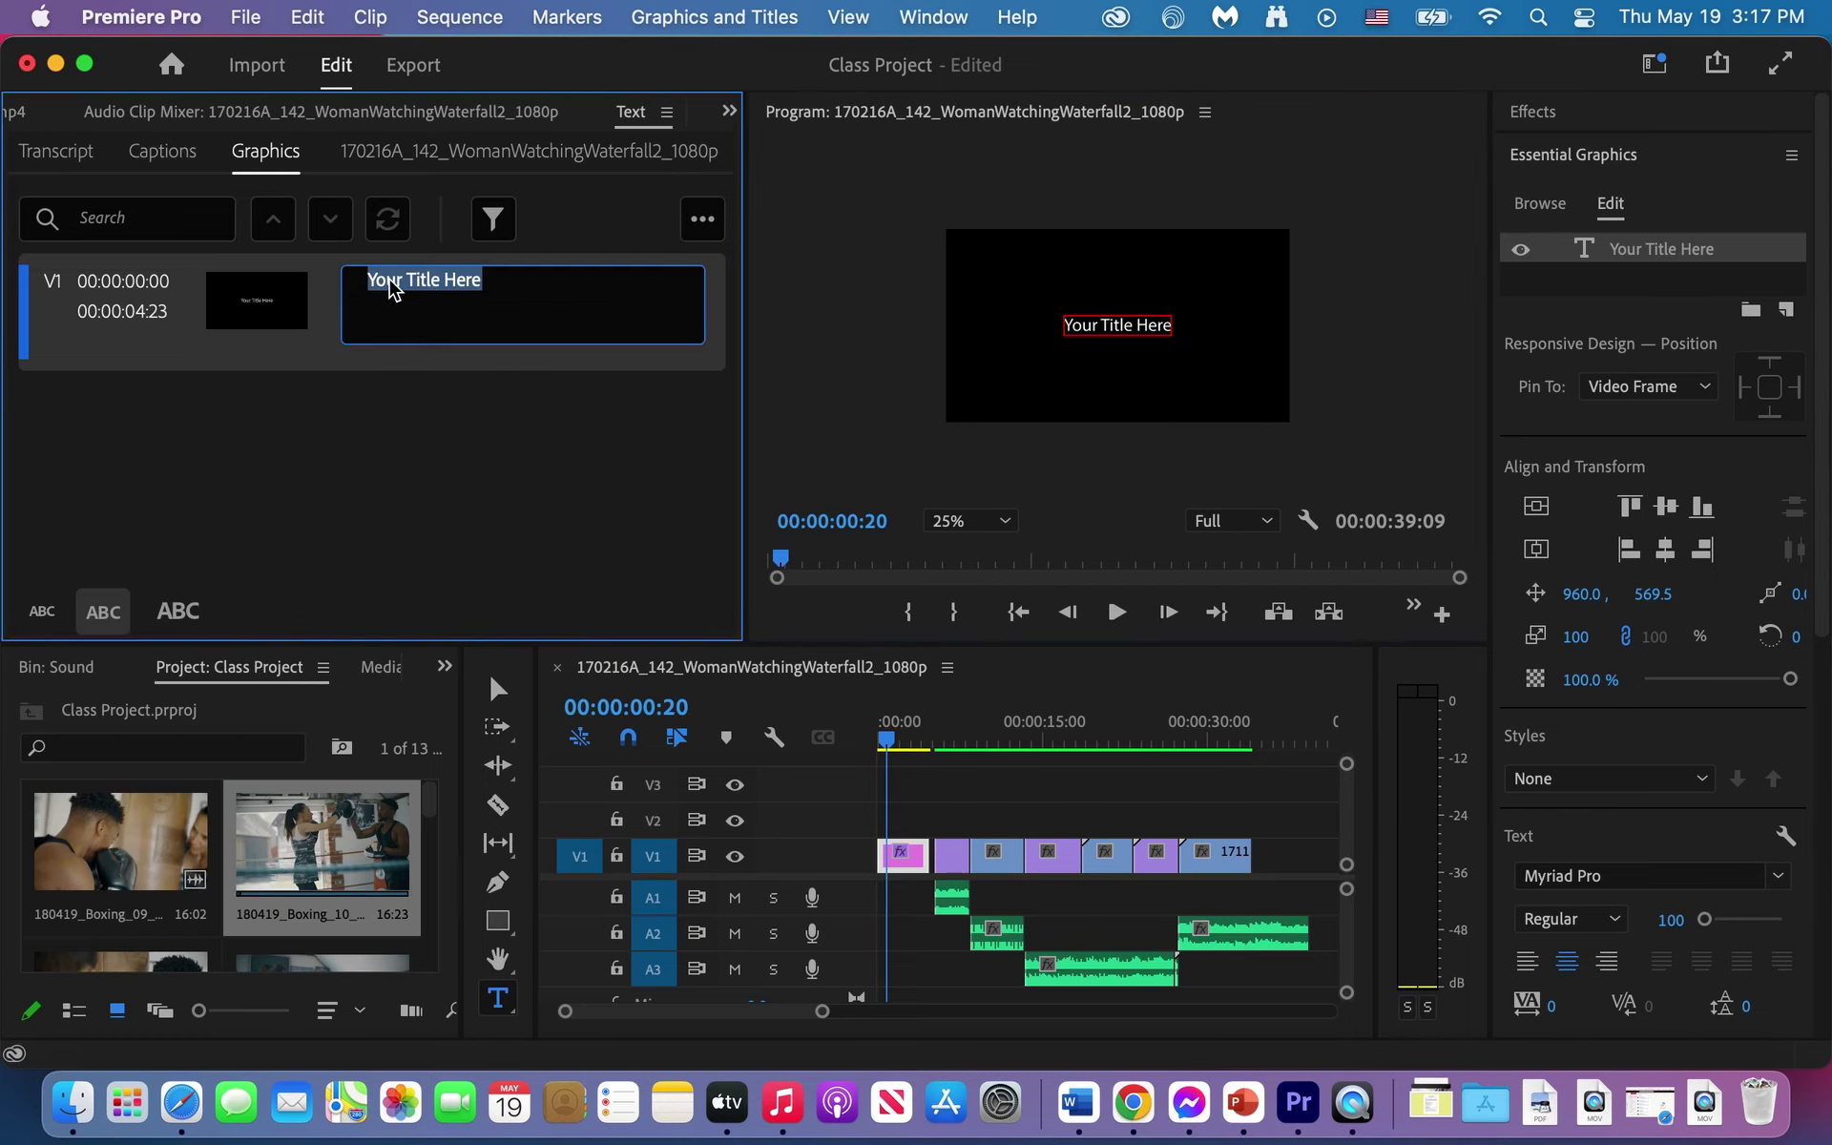
{"action": "type", "text": "freedom"}
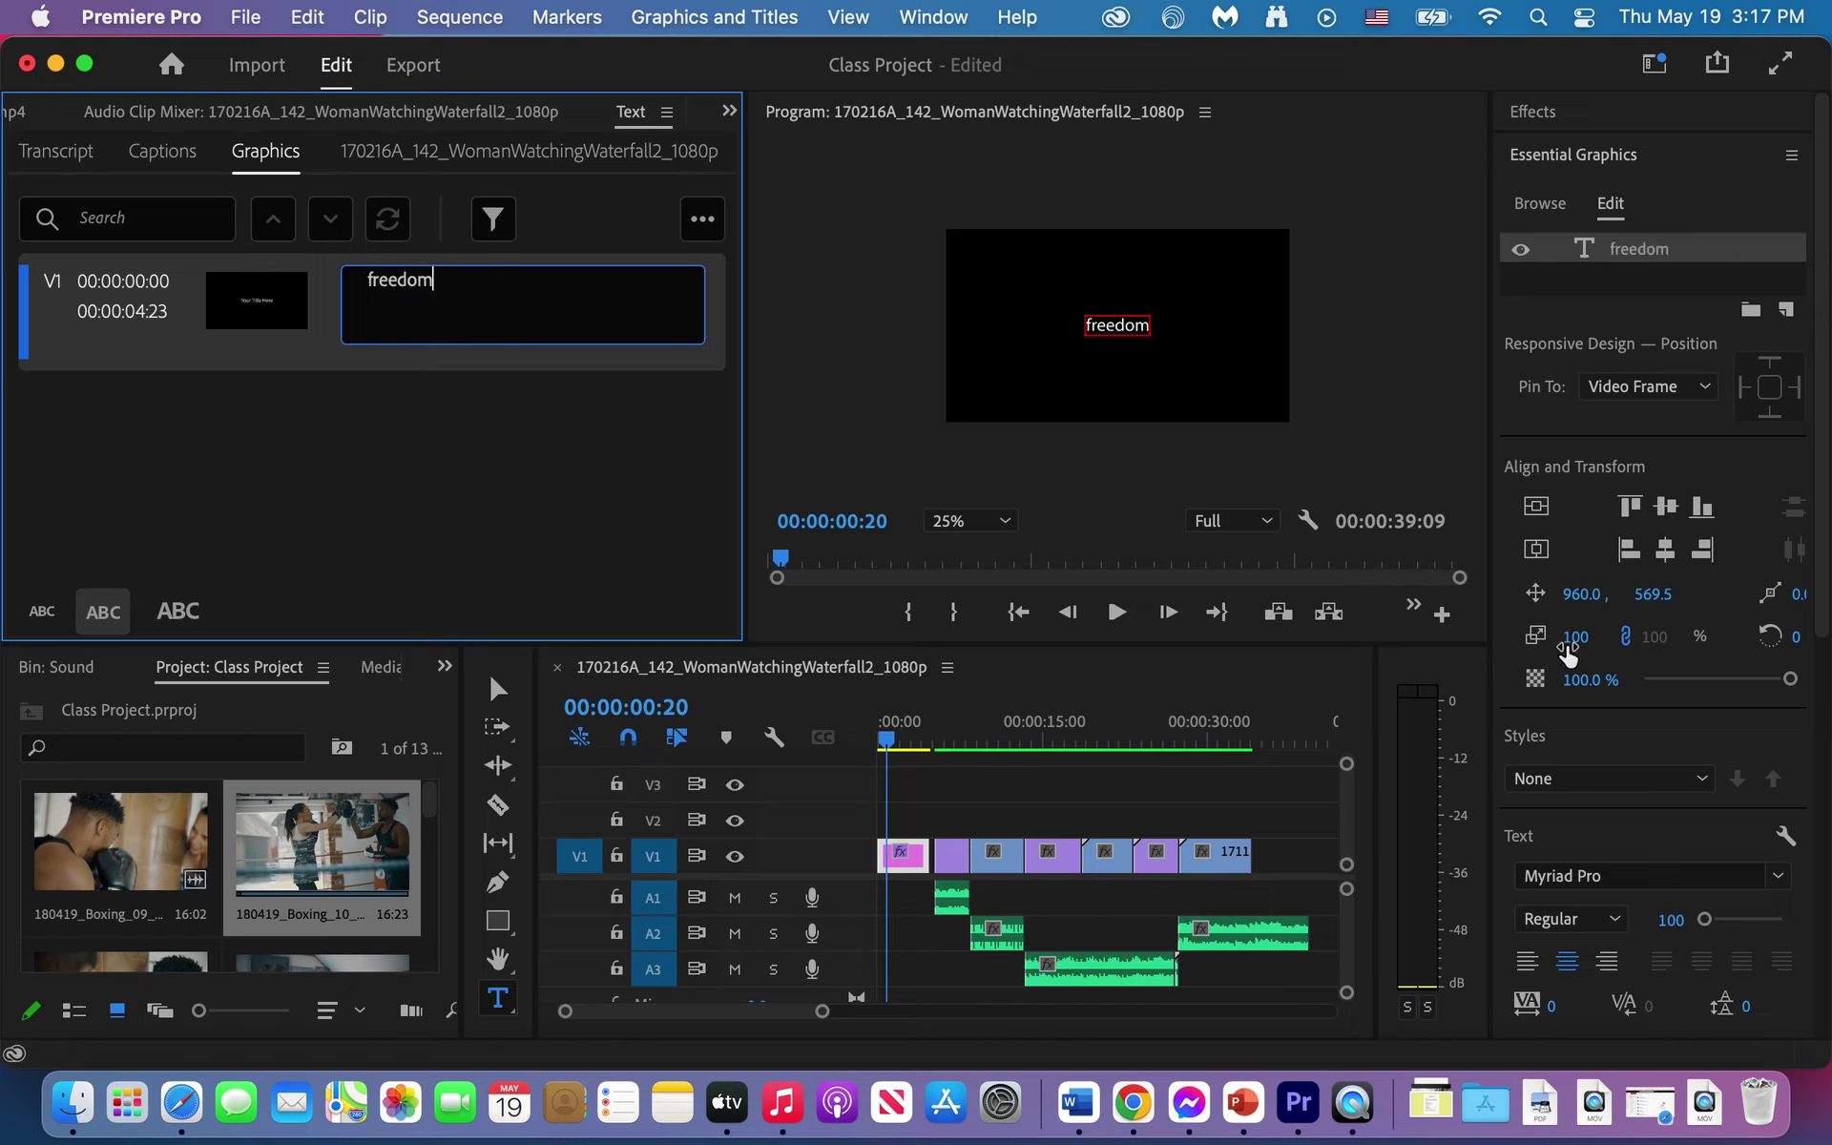
Step: Scale the freedom title to 138 and set its font to Noto Sans Cham
{"action": "left_click_drag", "start_coordinate": [1568, 652], "coordinate": [1592, 652]}
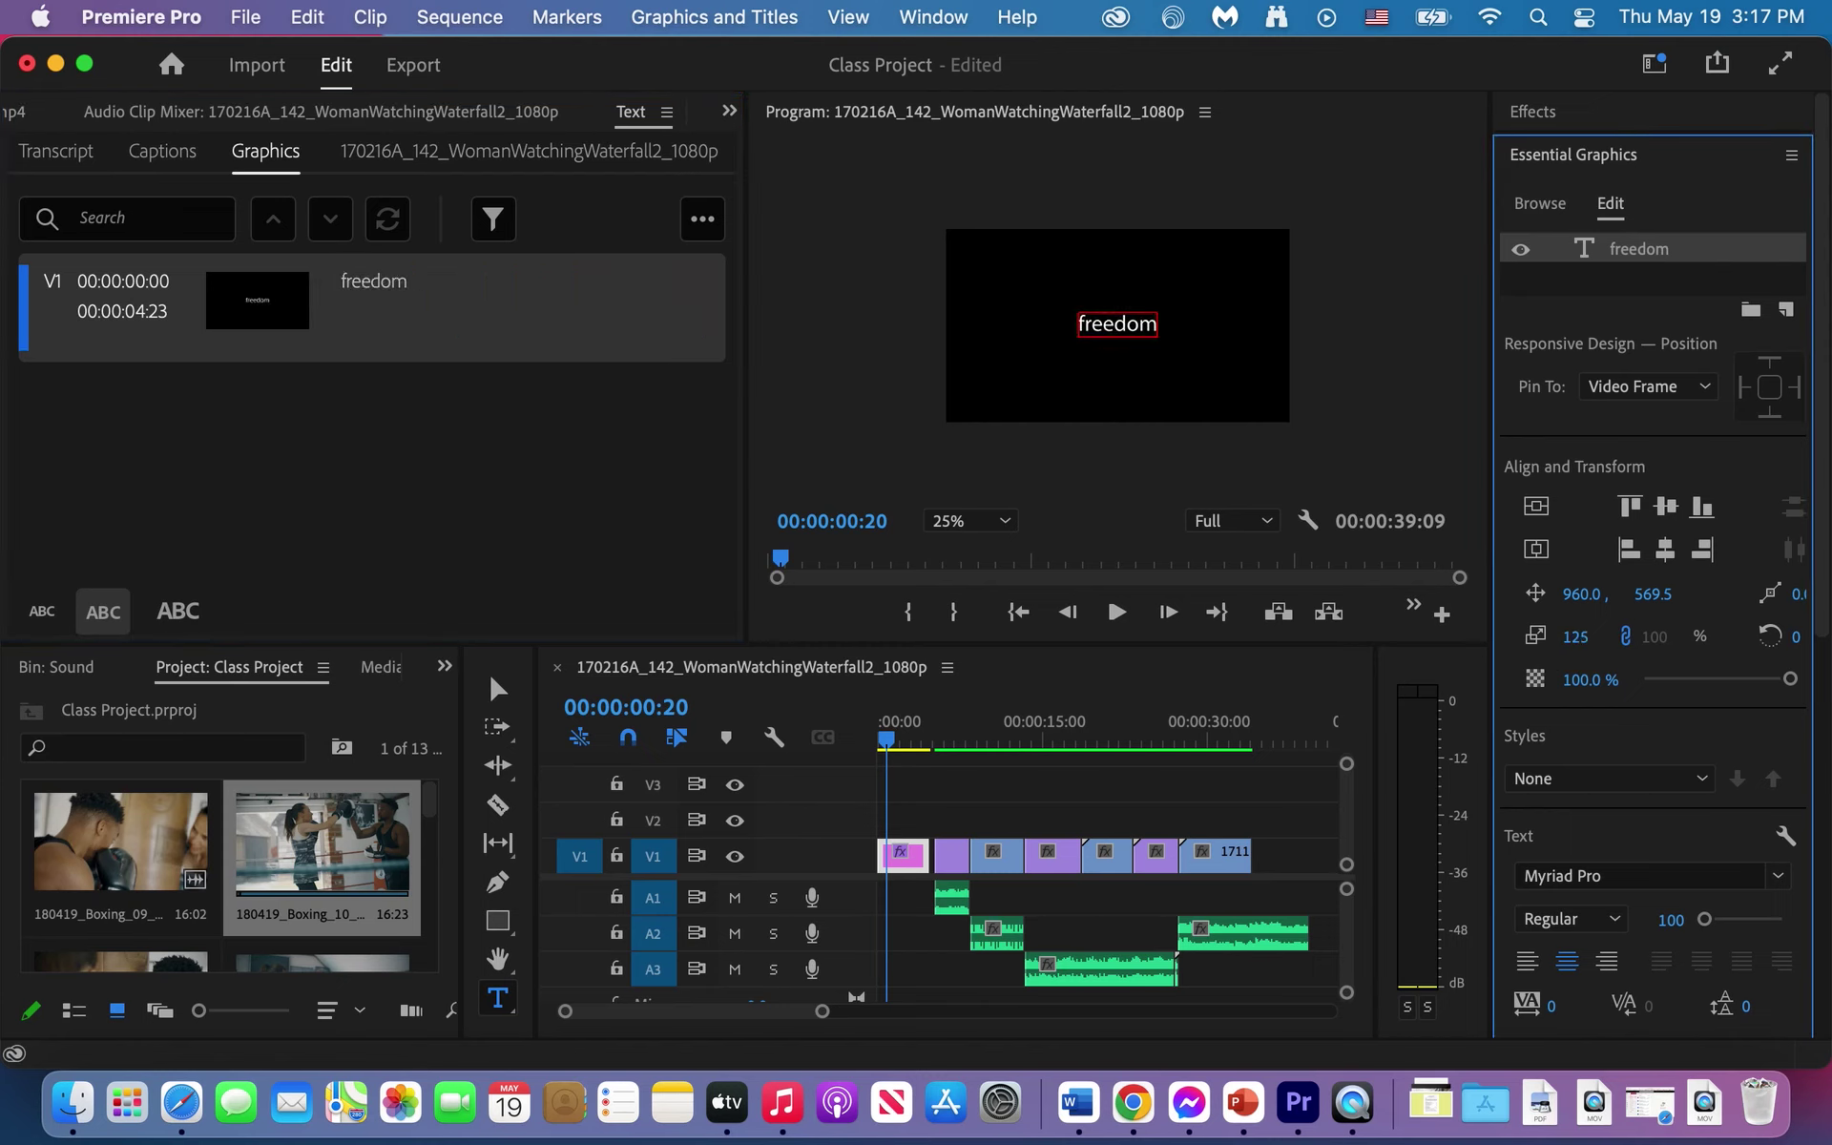
{"action": "left_click_drag", "start_coordinate": [1576, 637], "coordinate": [1592, 637]}
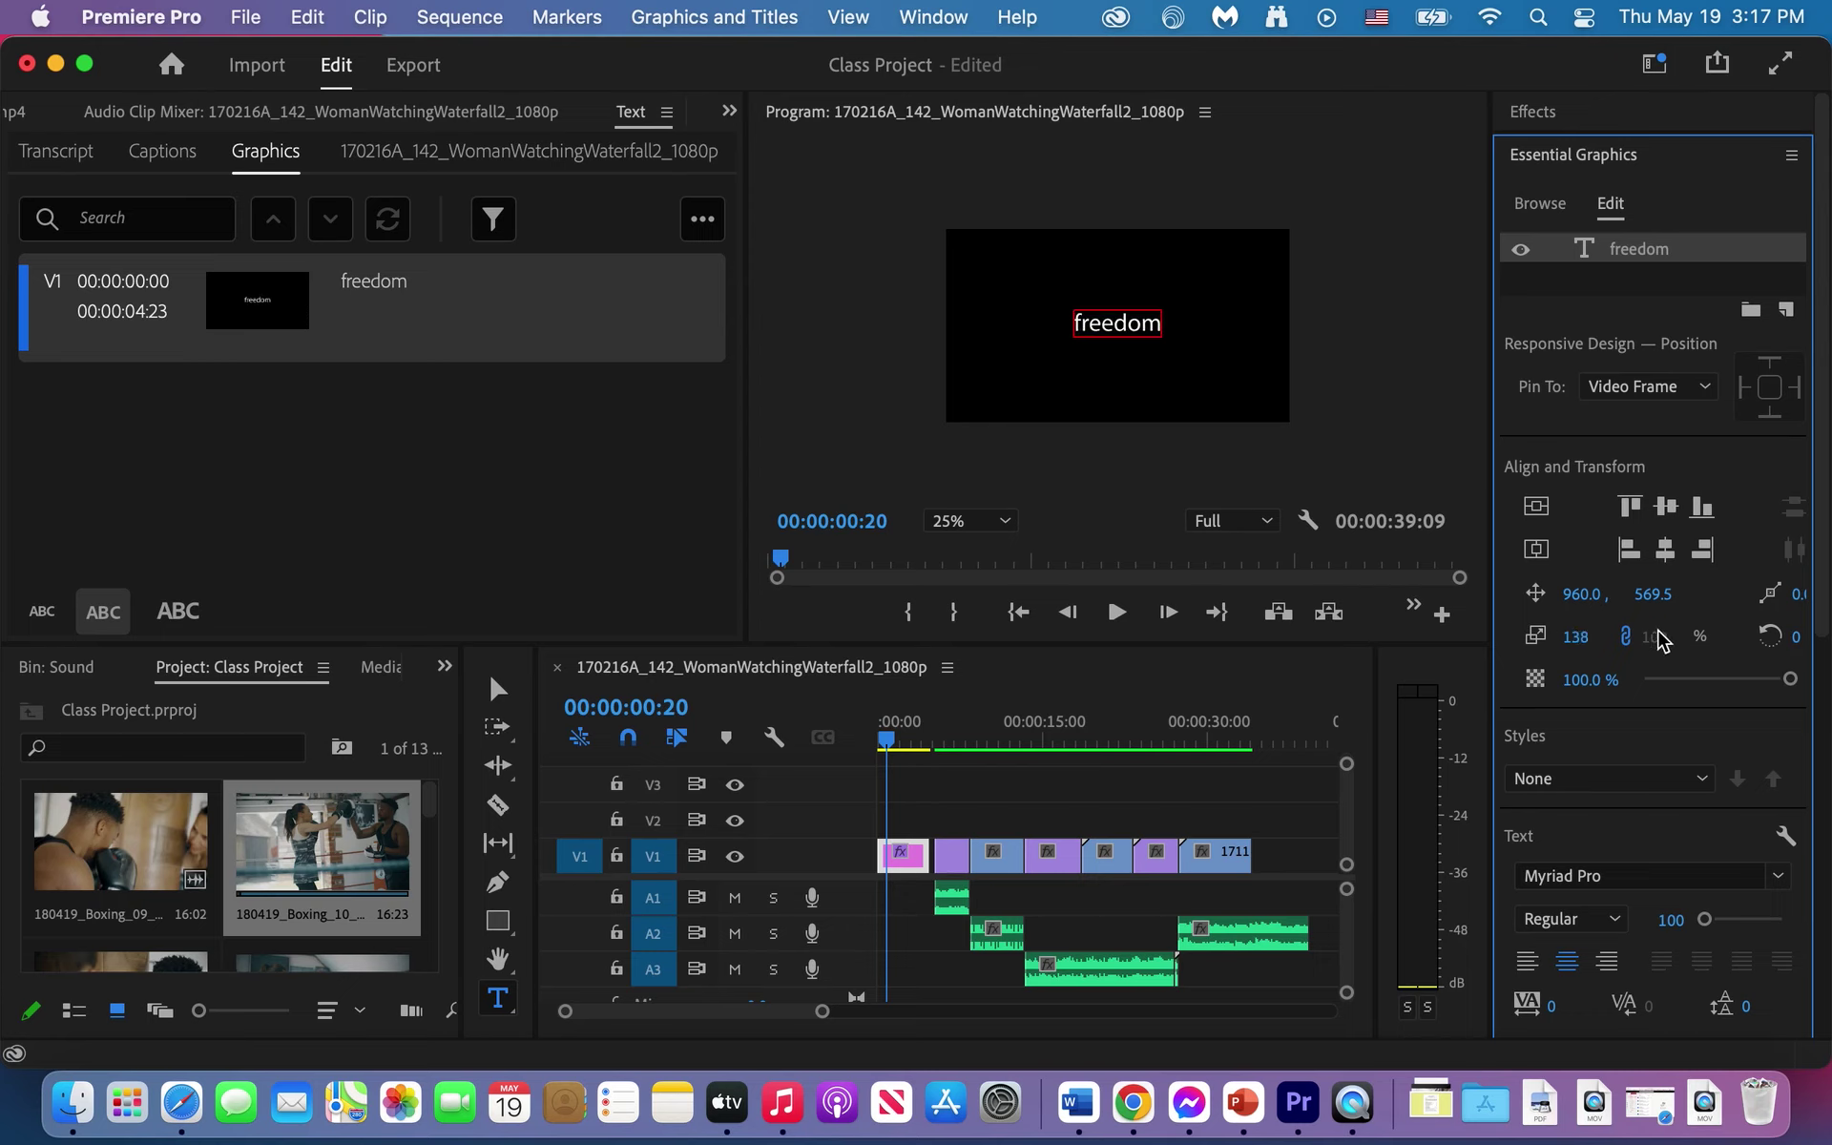
{"action": "scroll", "coordinate": [1660, 734], "scroll_direction": "down", "scroll_amount": 2}
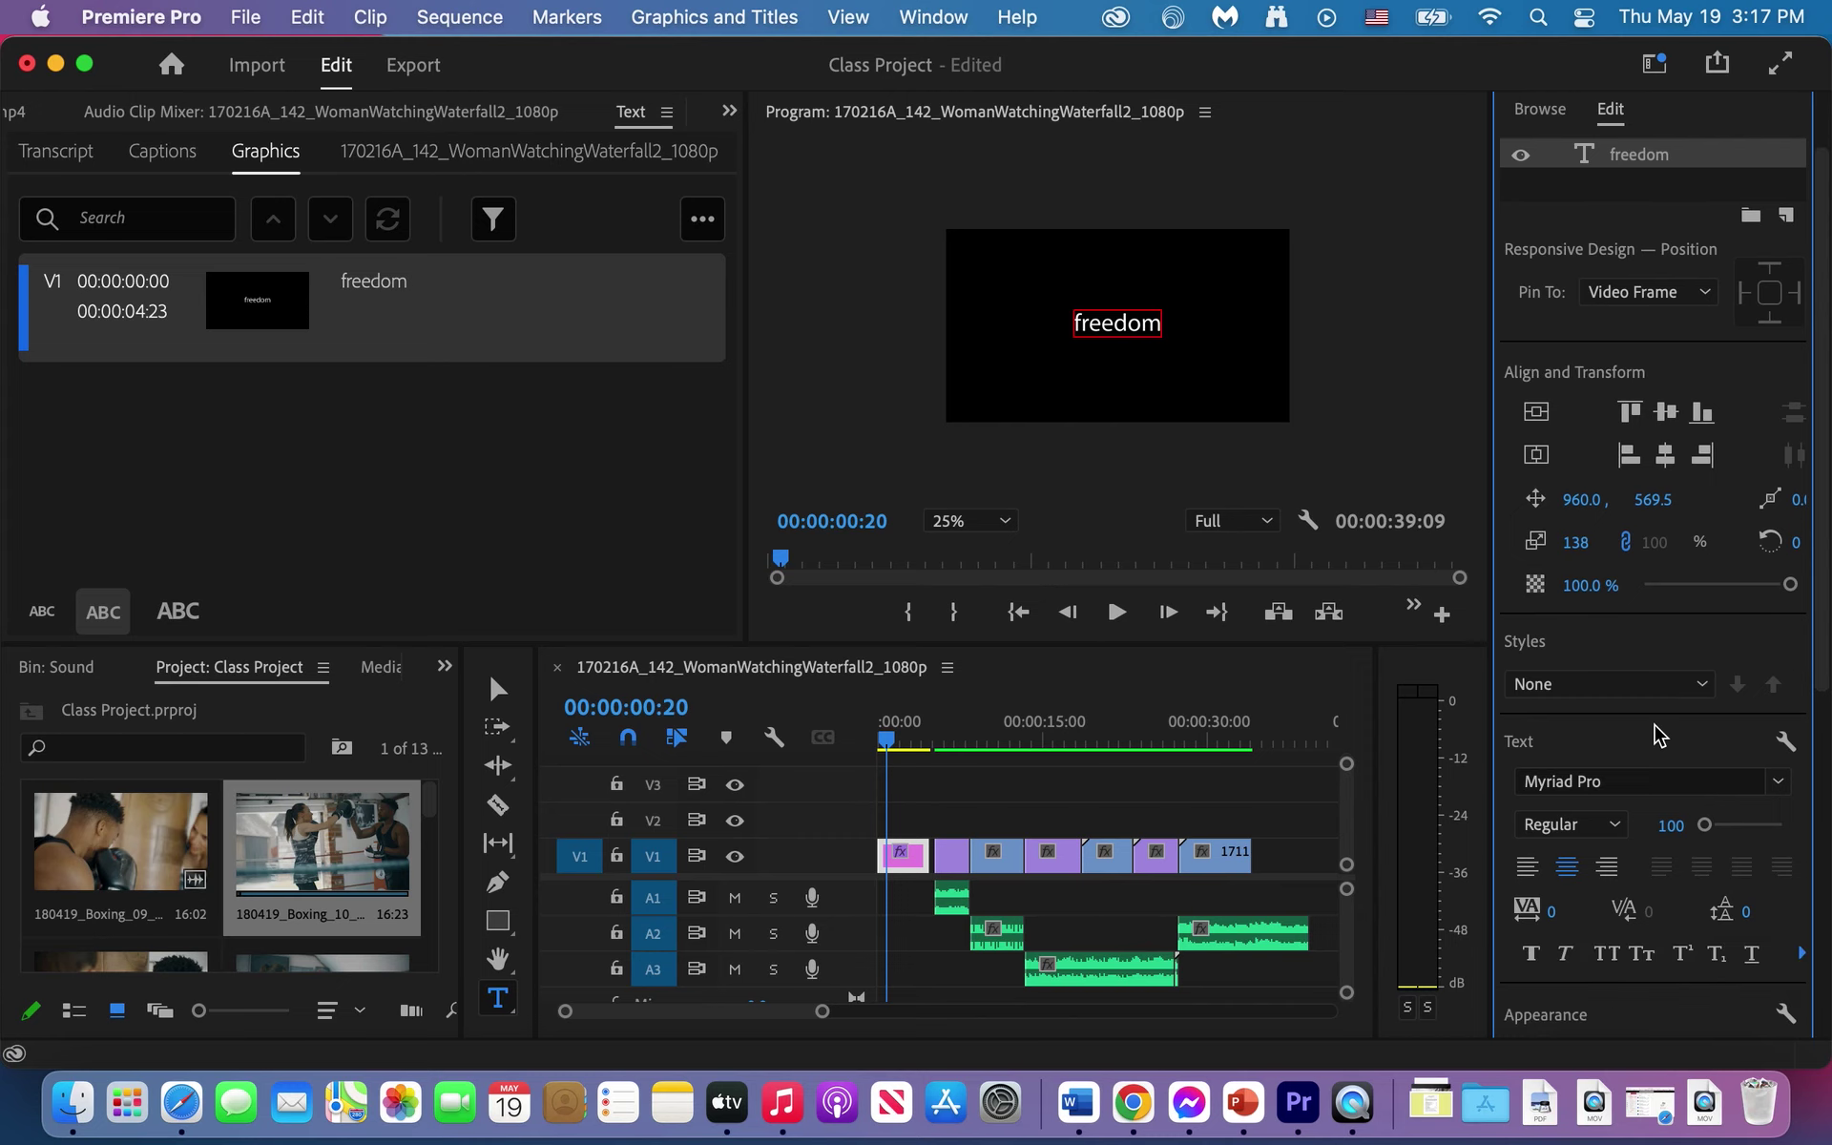
{"action": "left_click", "coordinate": [1779, 797]}
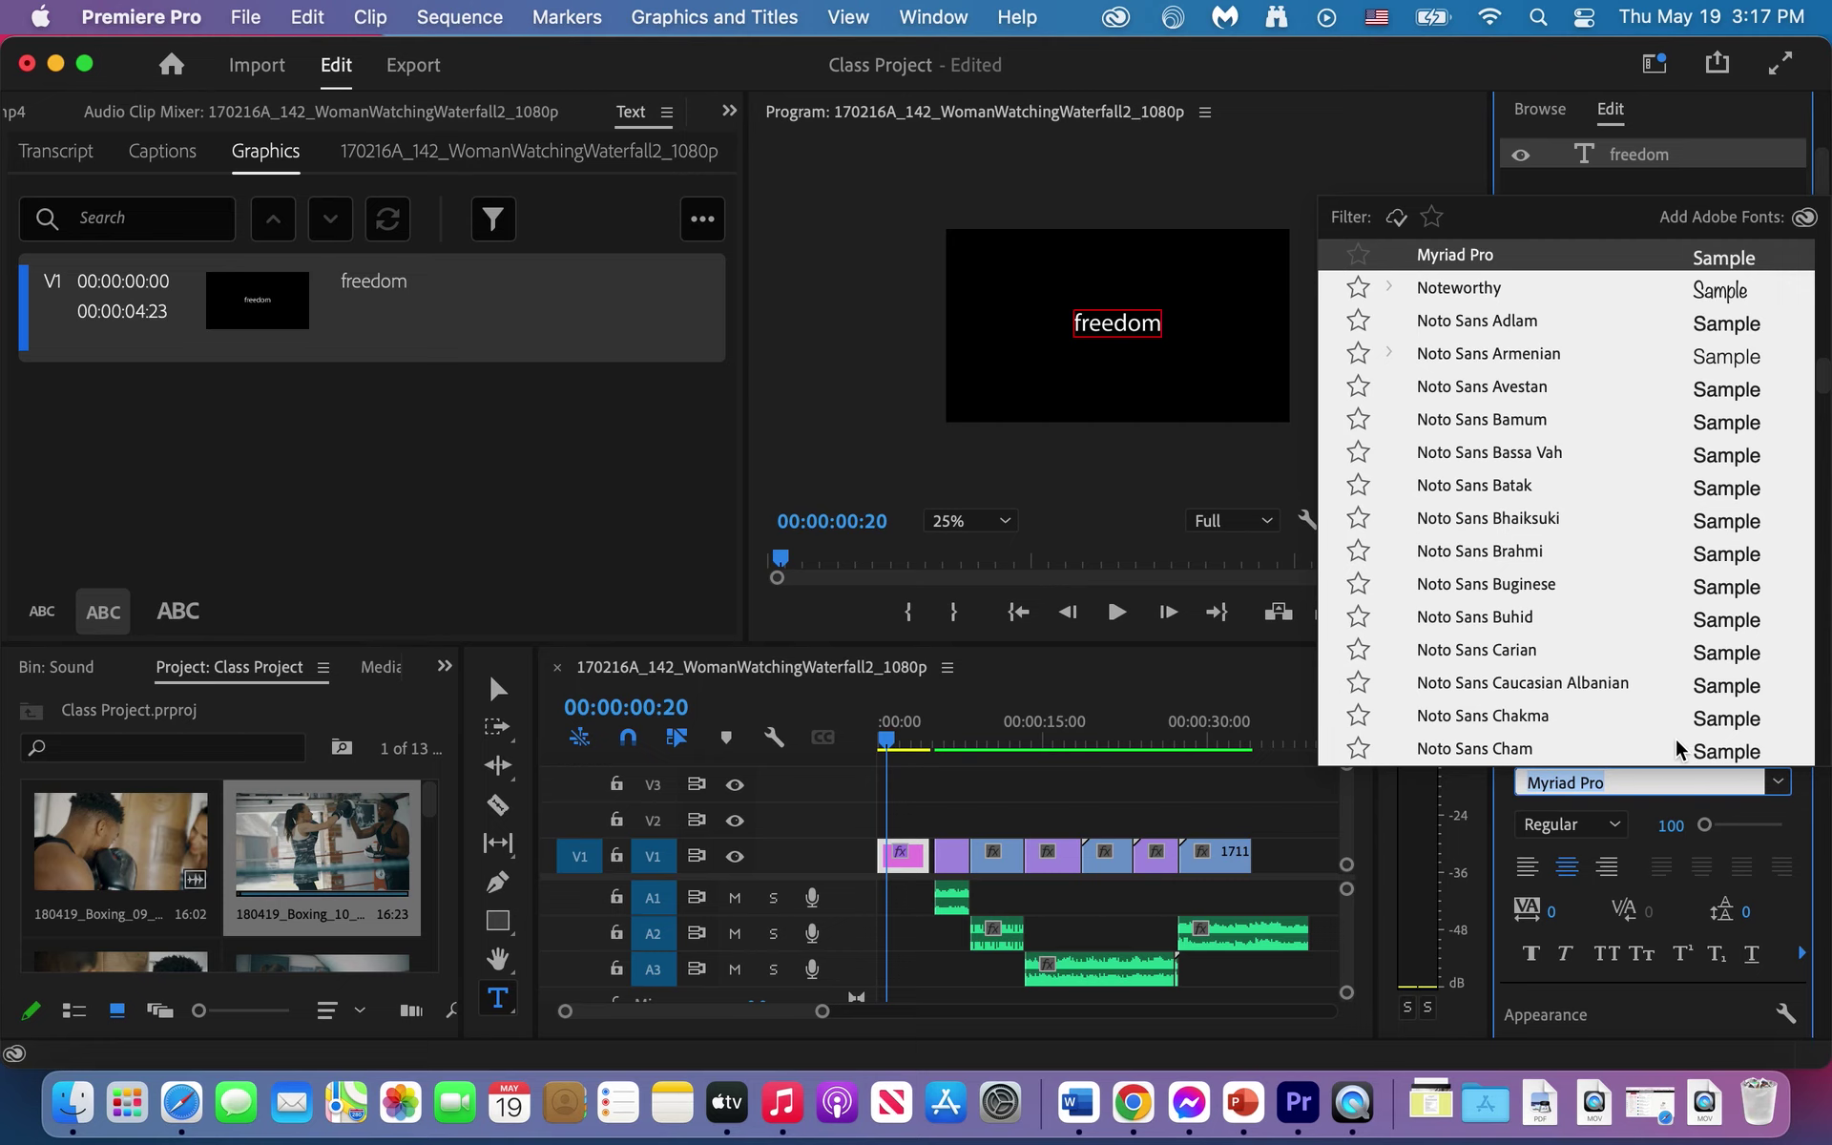
{"action": "left_click", "coordinate": [1708, 747]}
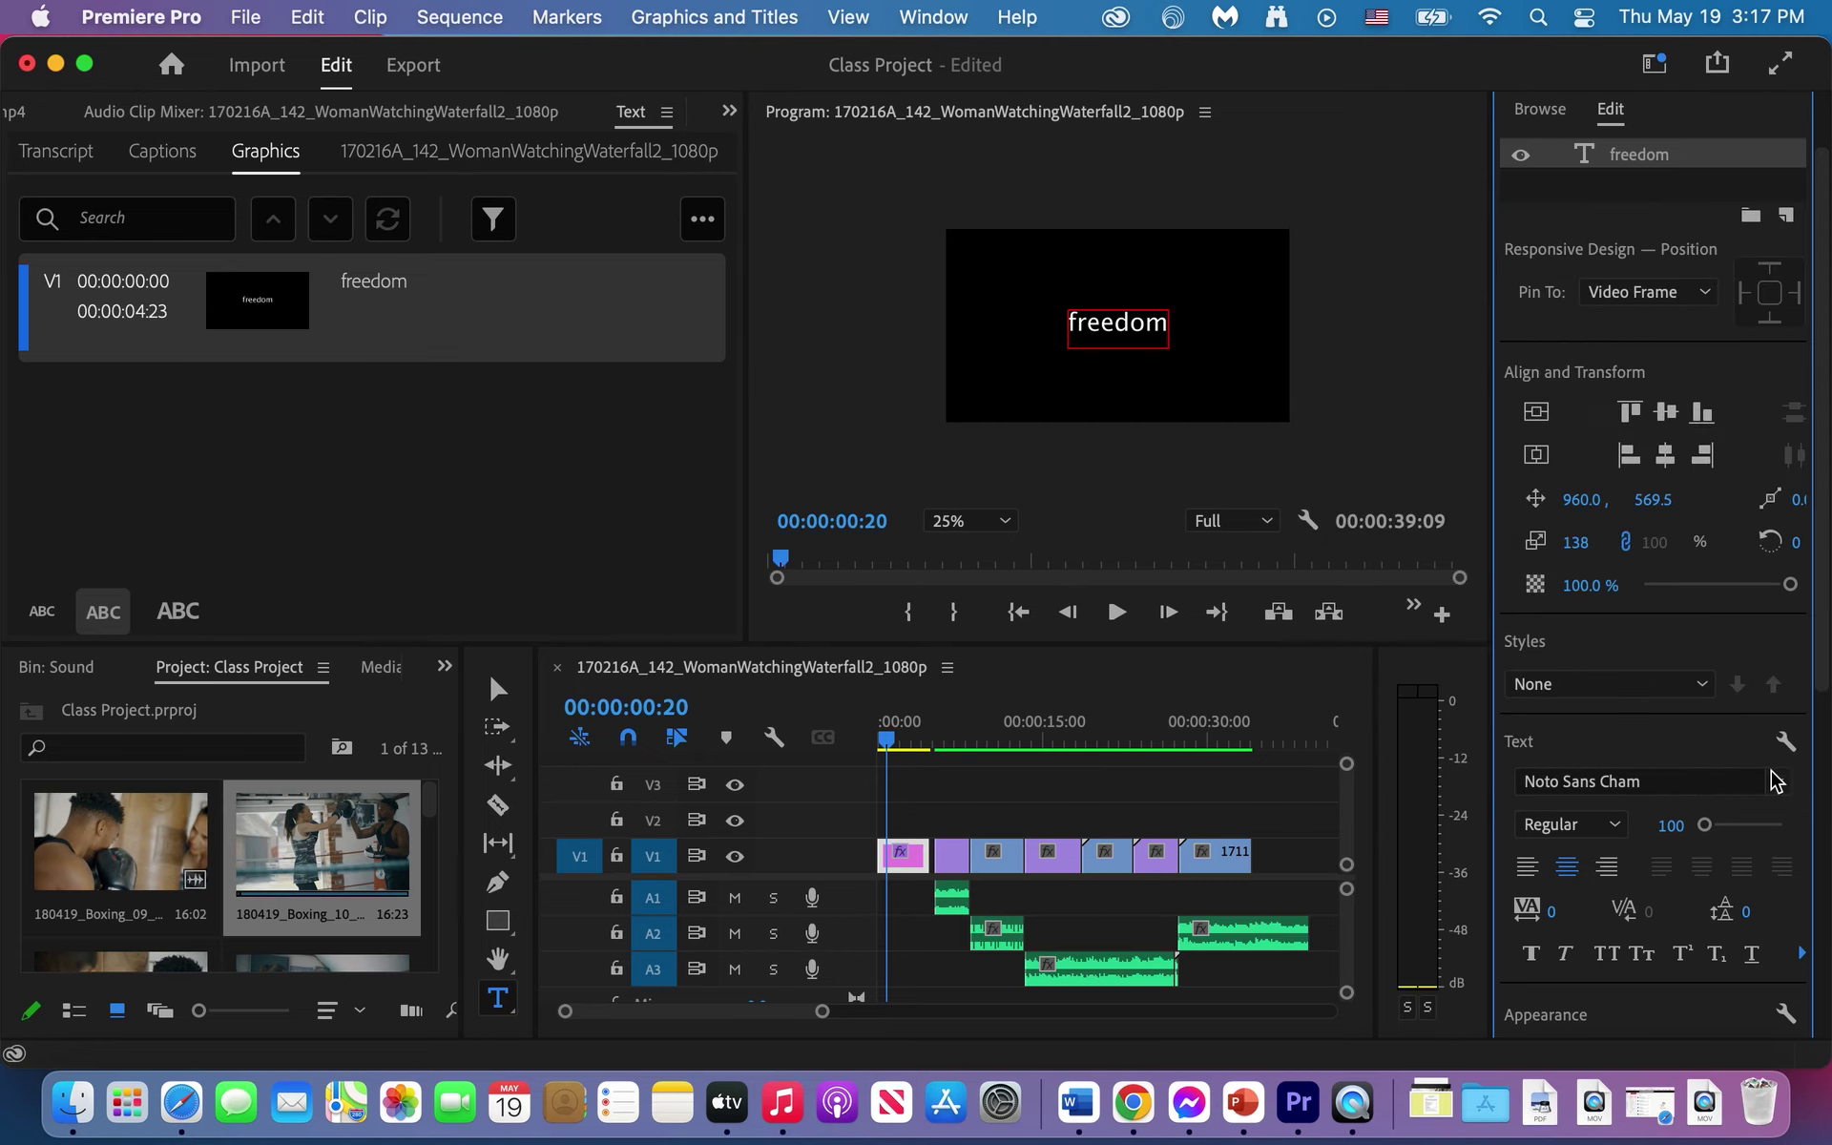
{"action": "left_click", "coordinate": [138, 286]}
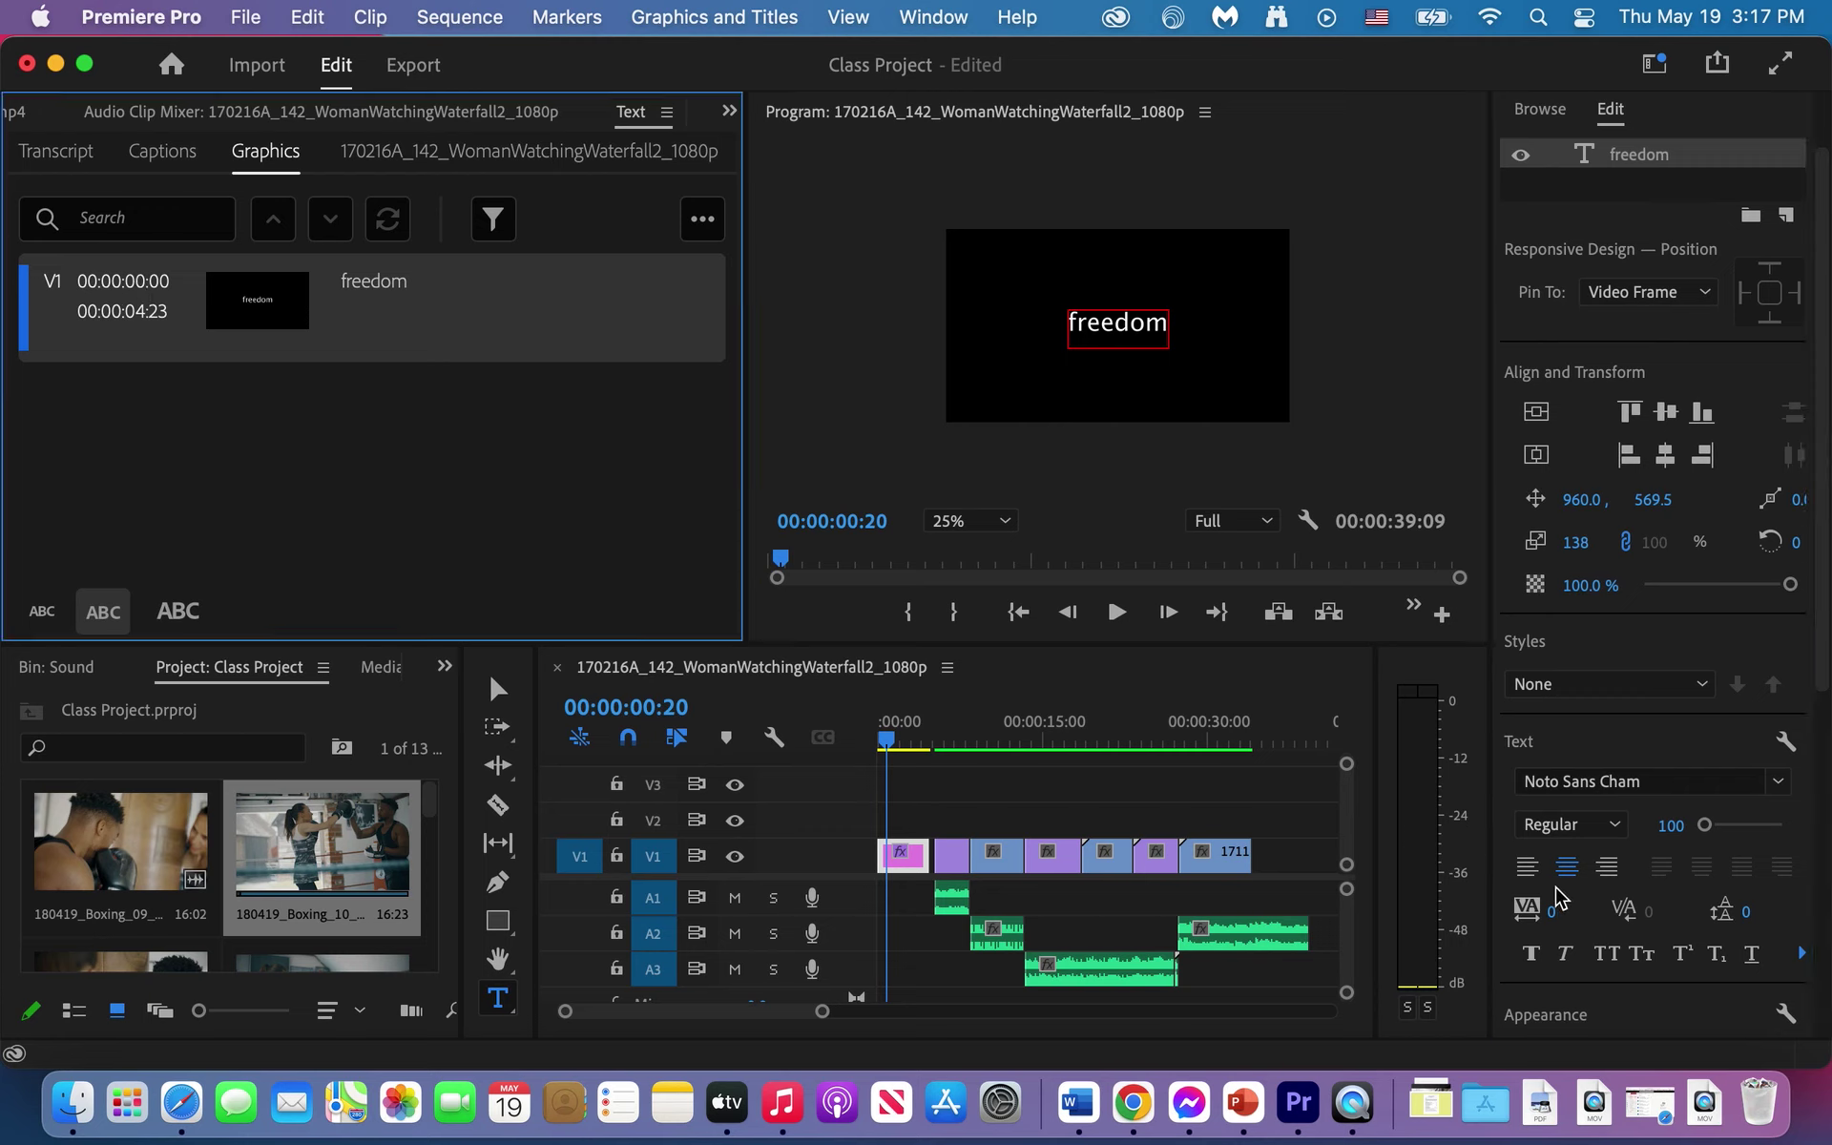
{"action": "left_click_drag", "start_coordinate": [1822, 588], "coordinate": [1825, 945]}
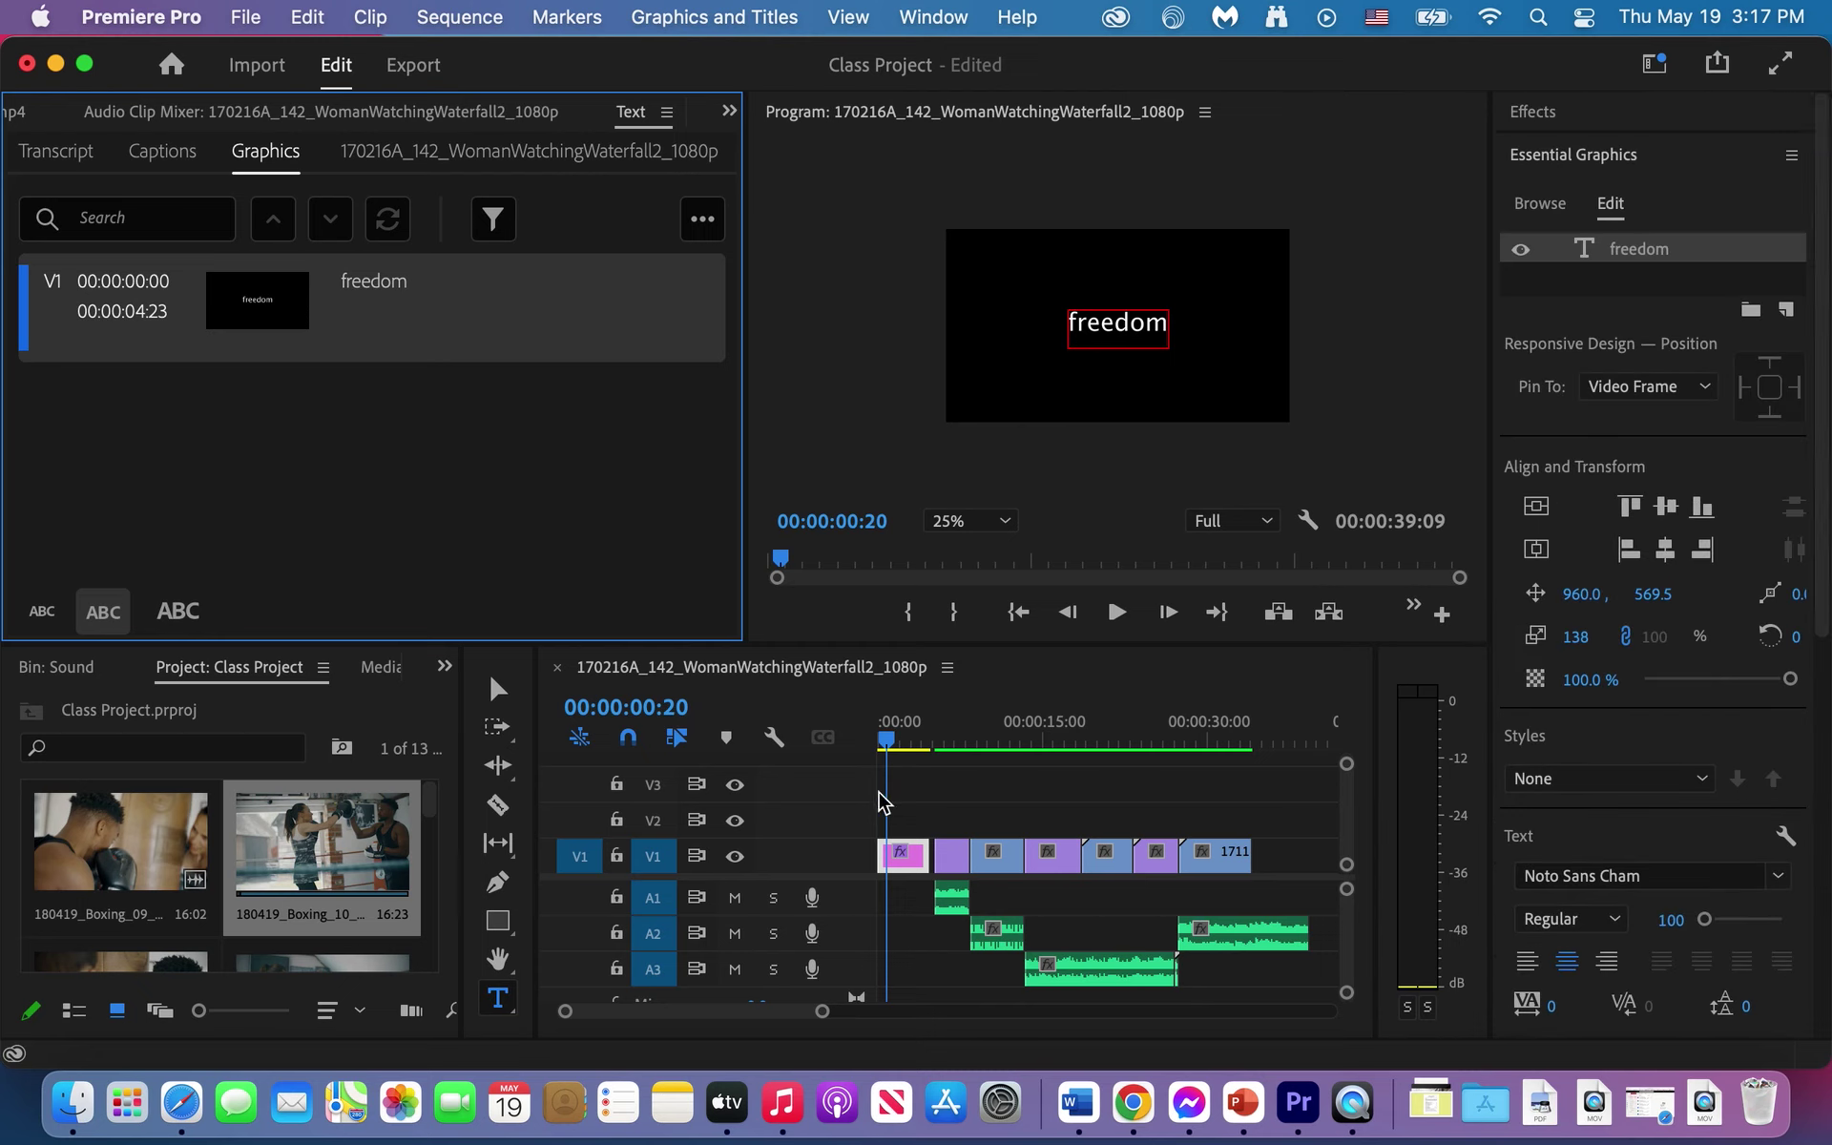
Step: Play the sequence from the start to review the freedom title
{"action": "left_click", "coordinate": [828, 749]}
{"action": "key", "text": "Home"}
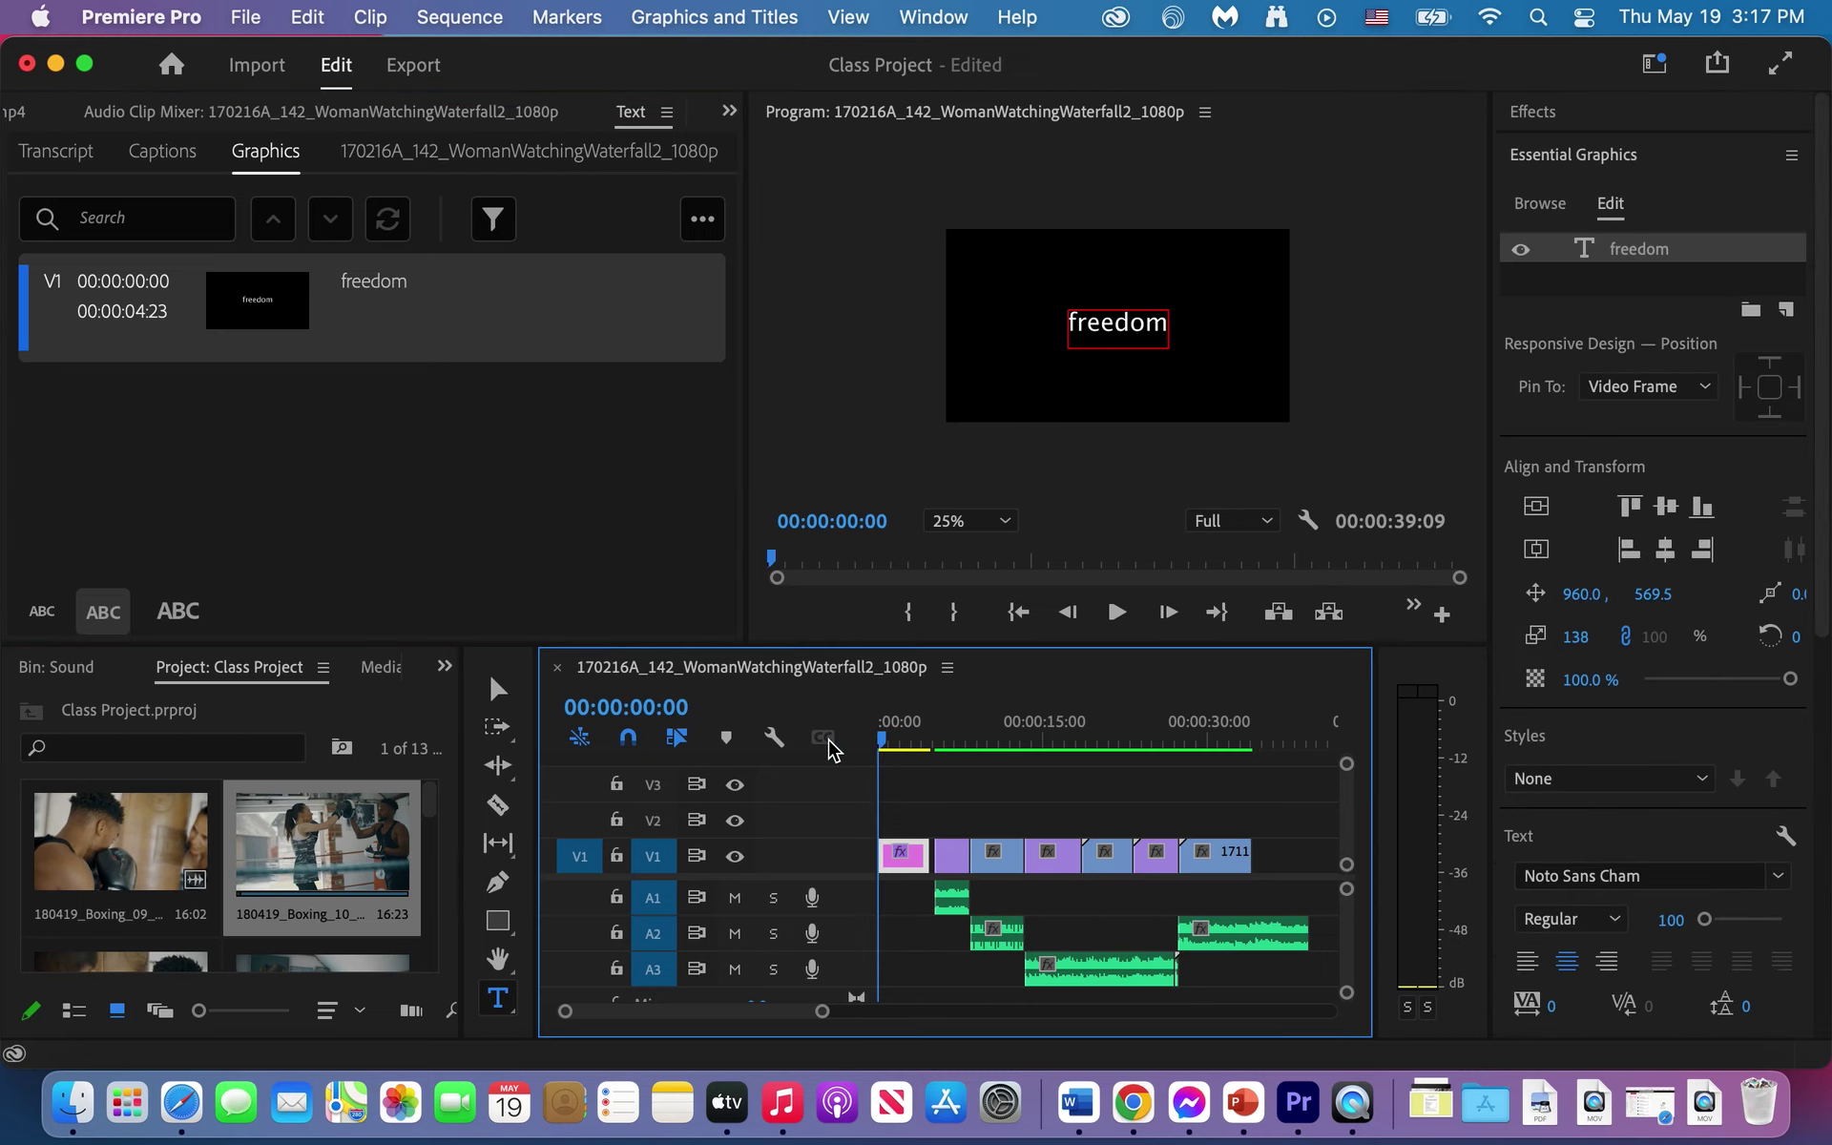
{"action": "key", "text": "space"}
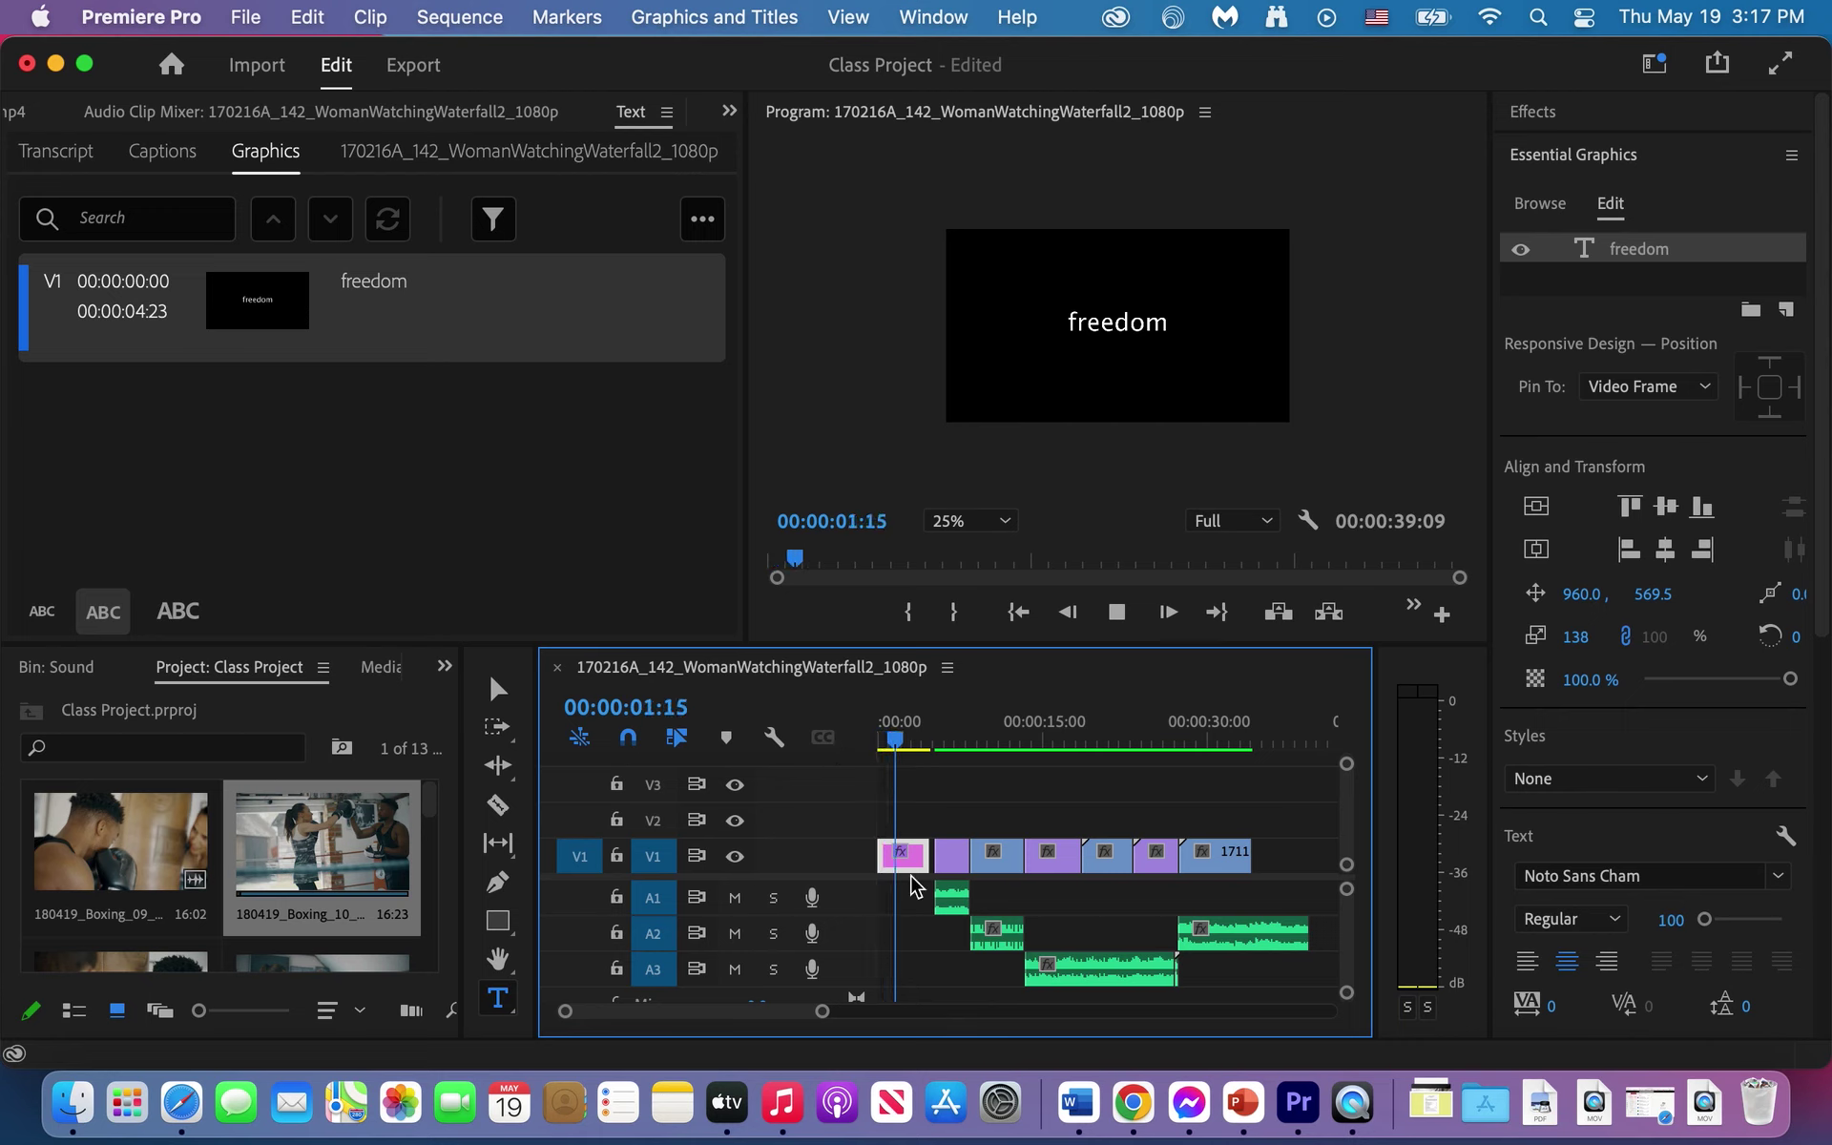
{"action": "key", "text": "space"}
{"action": "scroll", "coordinate": [940, 864], "scroll_direction": "up", "scroll_amount": 3}
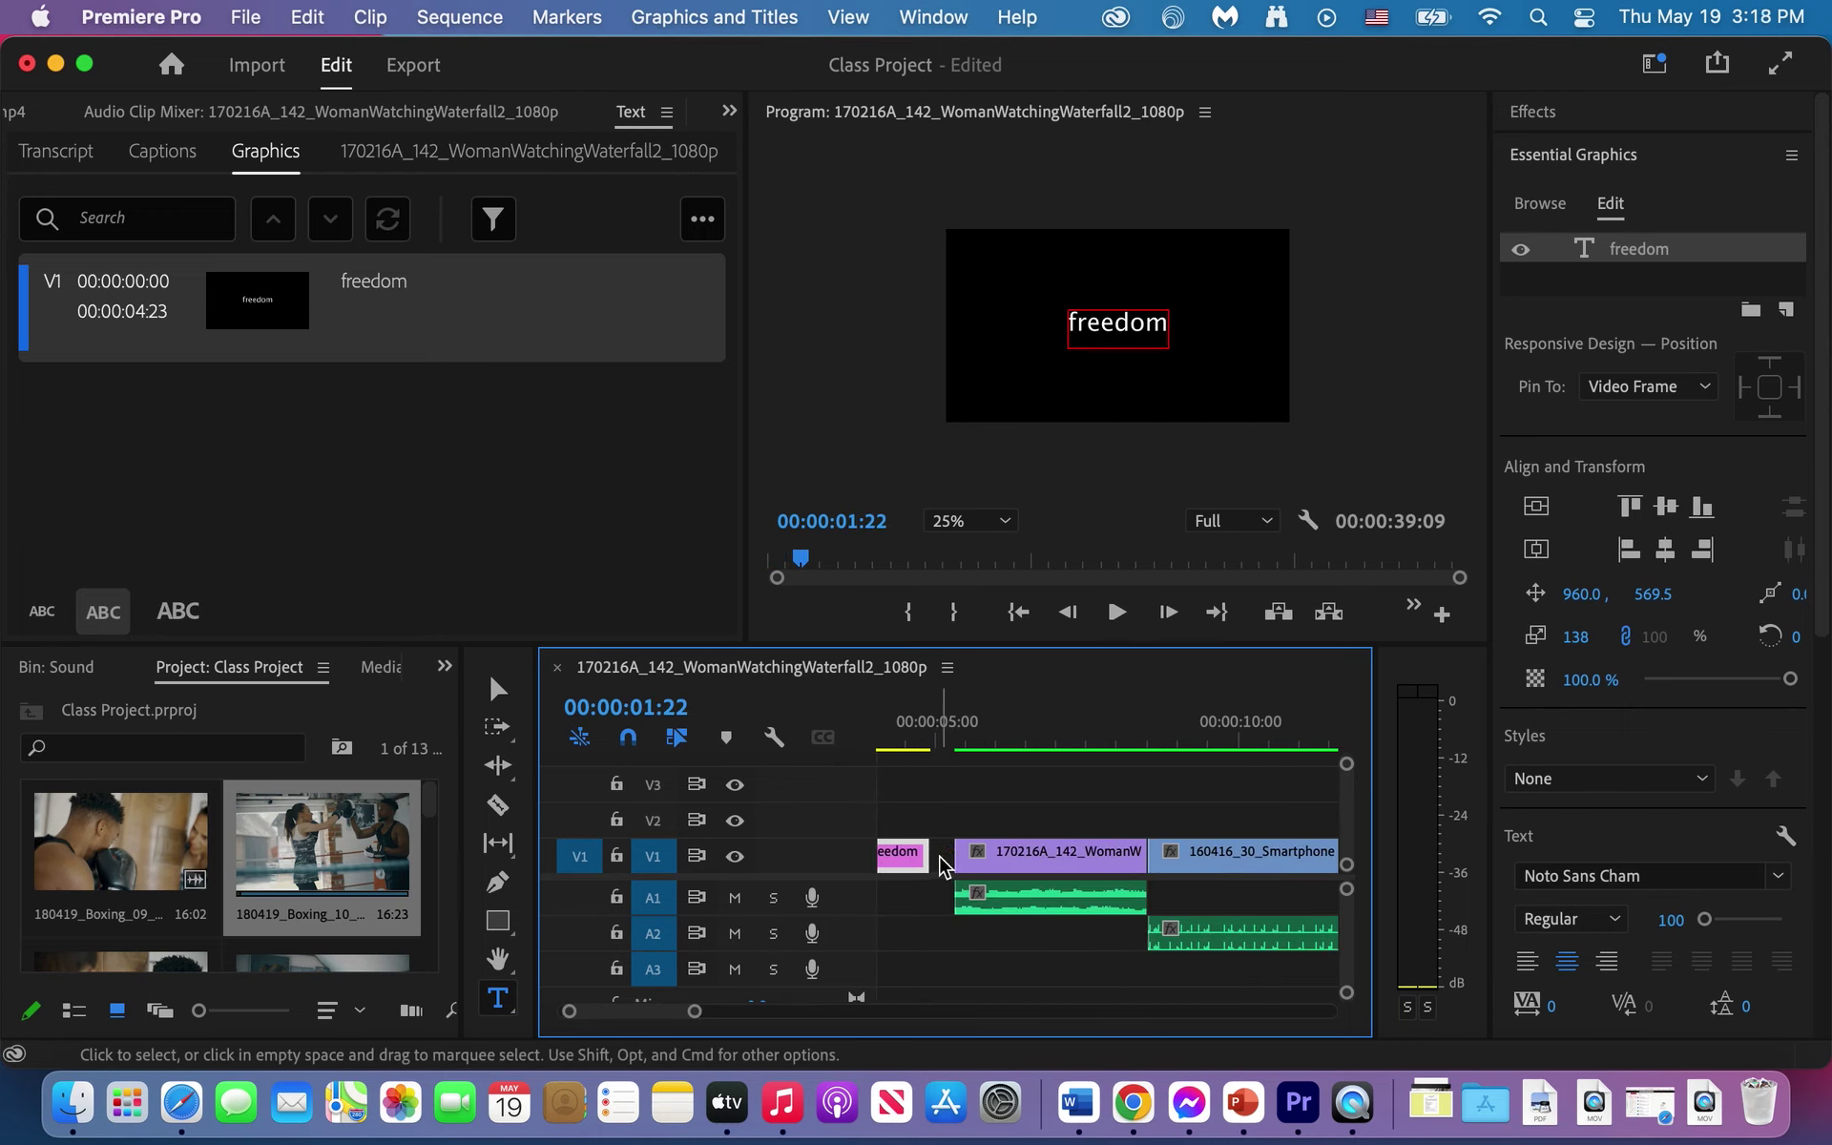
Step: Ripple-delete the gap after the title so the waterfall clip starts at 00:00:04:23
{"action": "left_click", "coordinate": [939, 856]}
{"action": "right_click", "coordinate": [939, 855]}
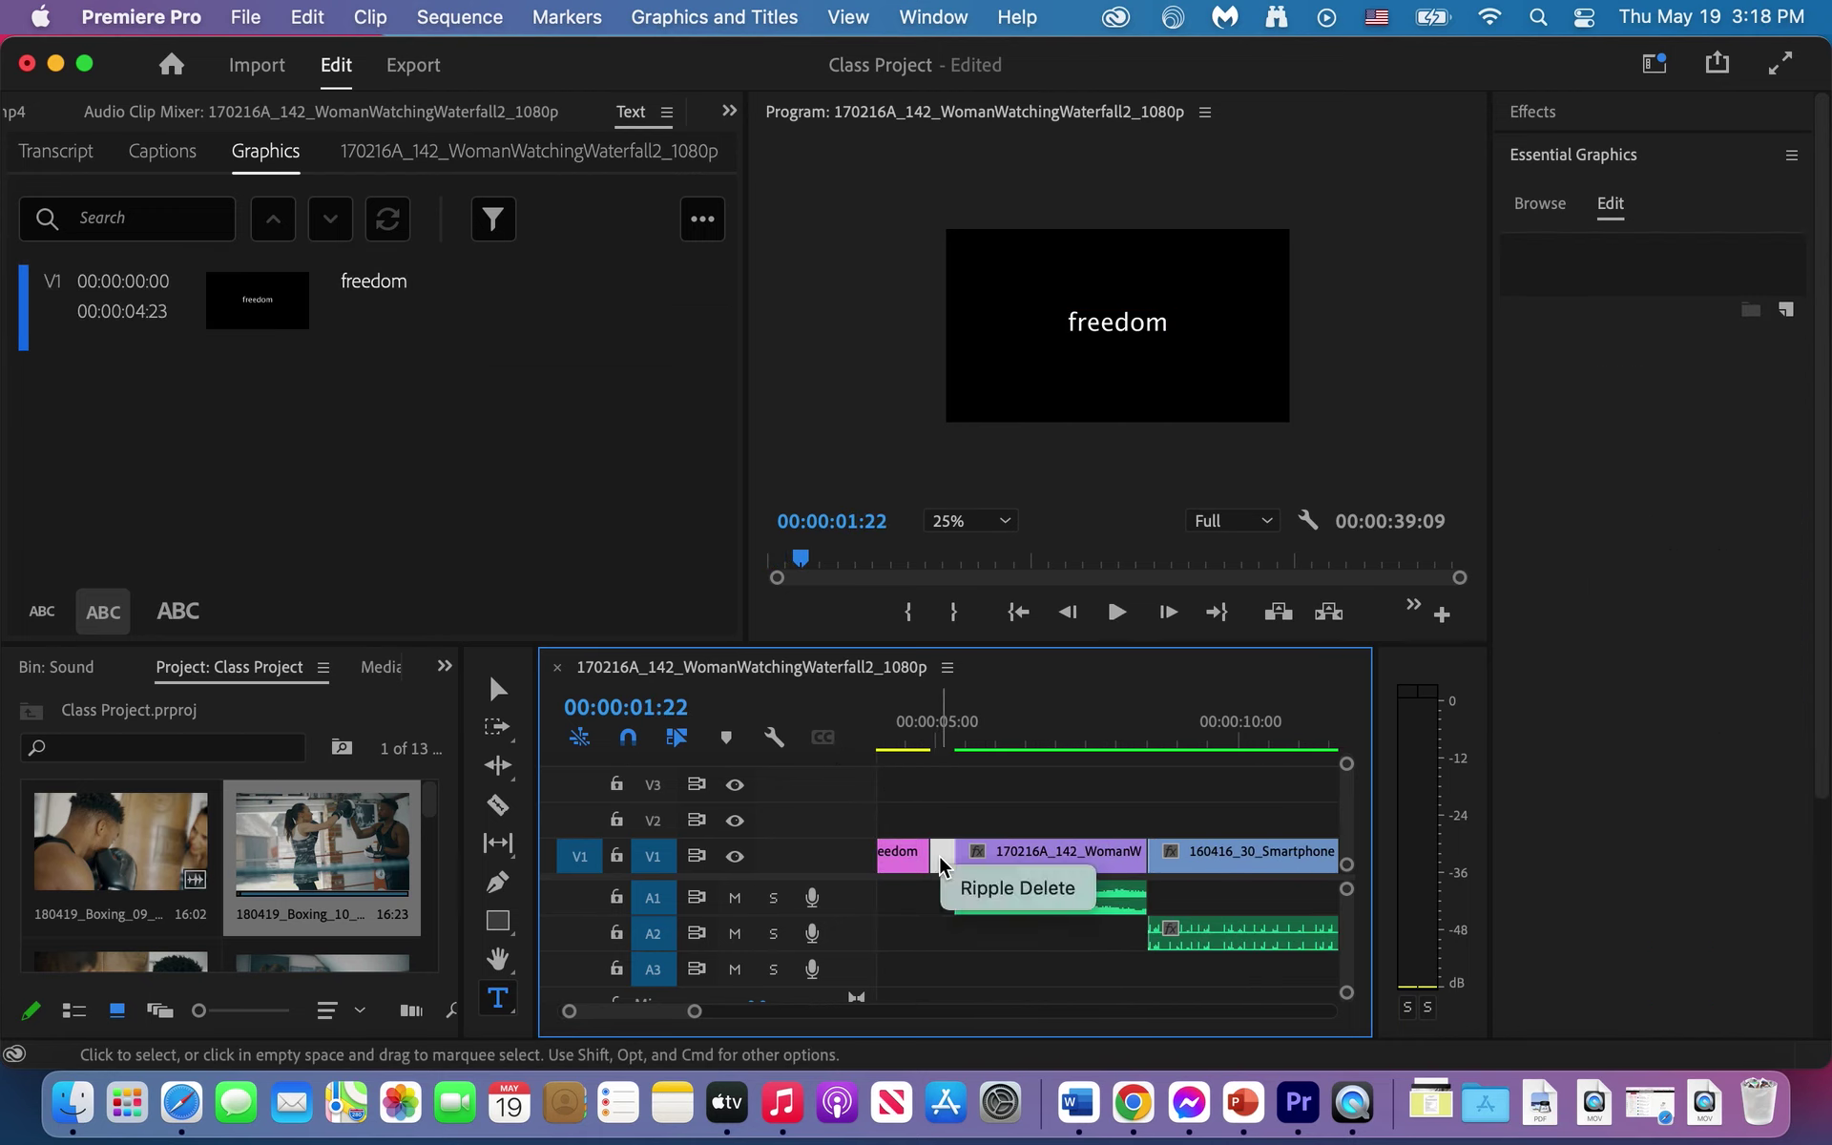
{"action": "left_click", "coordinate": [982, 884]}
{"action": "key", "text": "Down"}
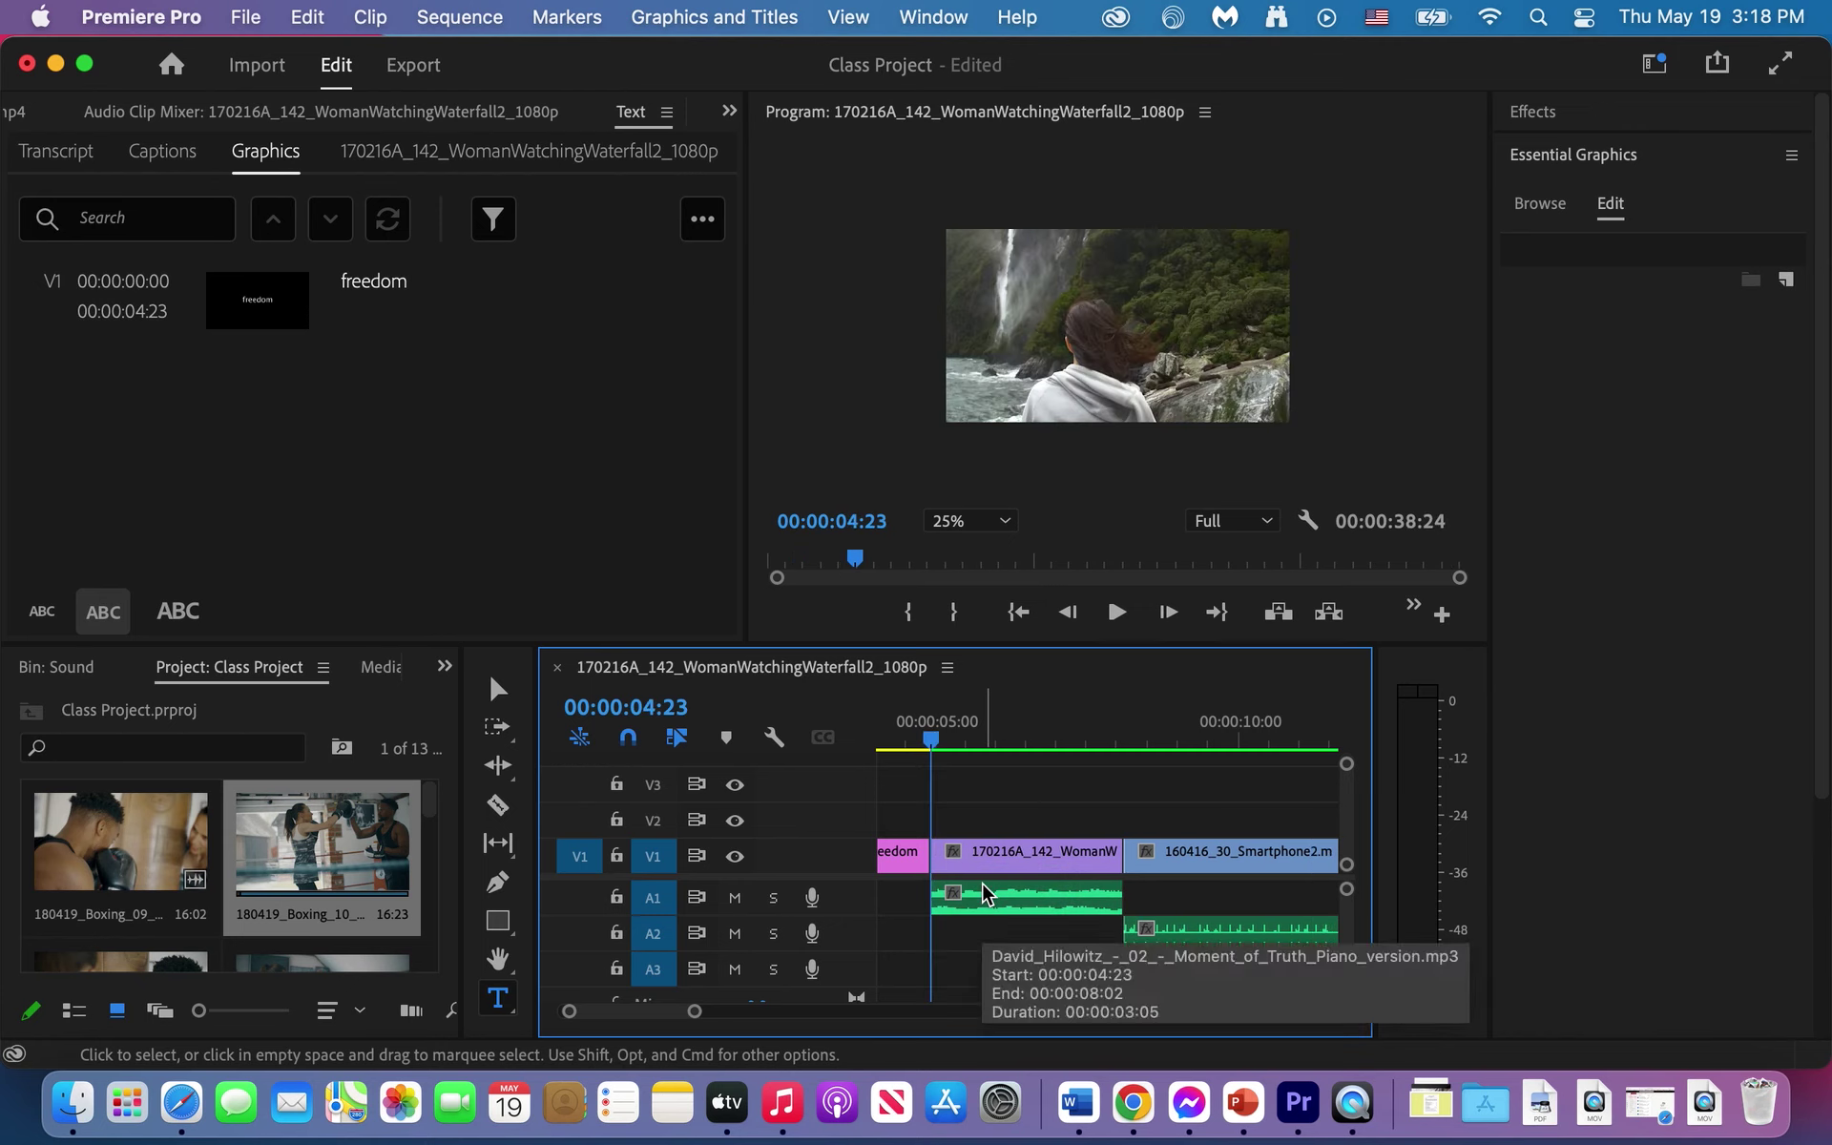
{"action": "left_click", "coordinate": [1530, 114]}
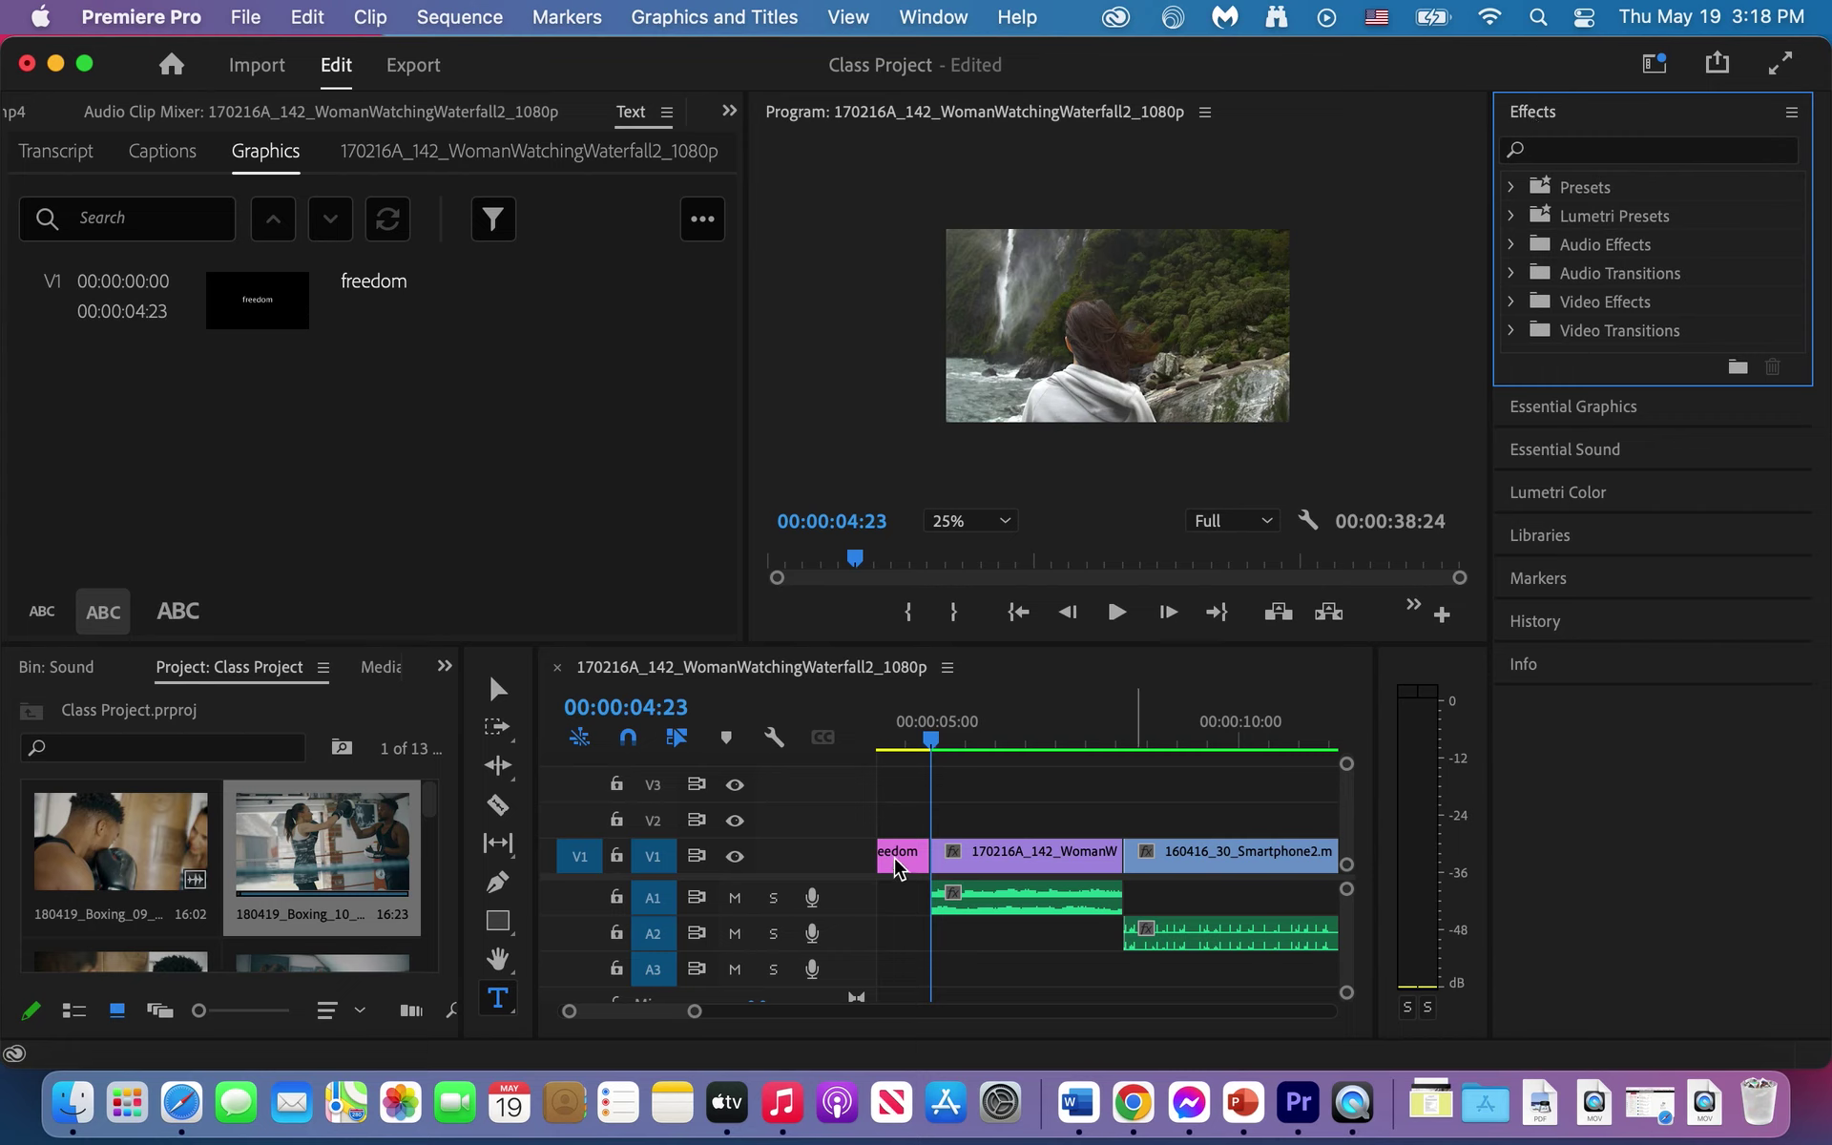
Step: Add a Cross Zoom transition between the freedom title and the waterfall clip, then preview it
{"action": "left_click", "coordinate": [1511, 332]}
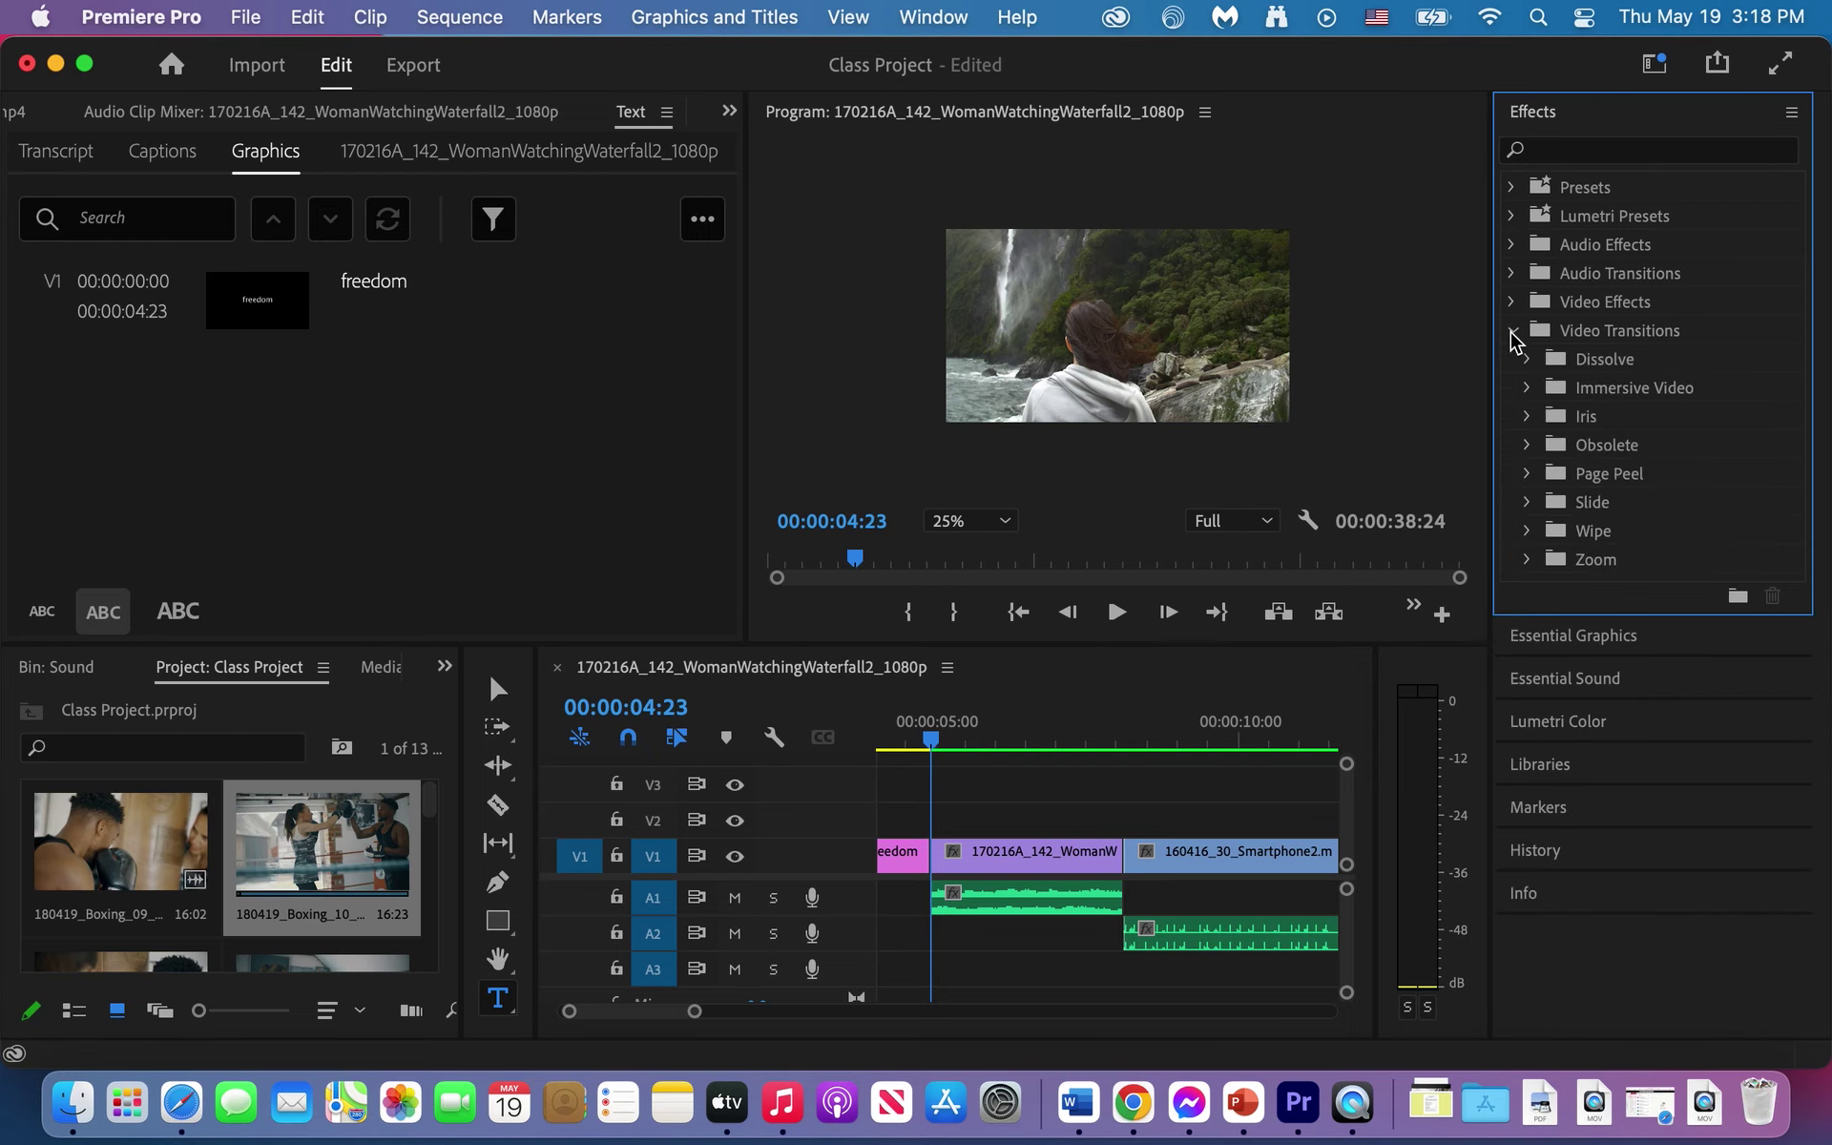
{"action": "left_click", "coordinate": [1526, 560]}
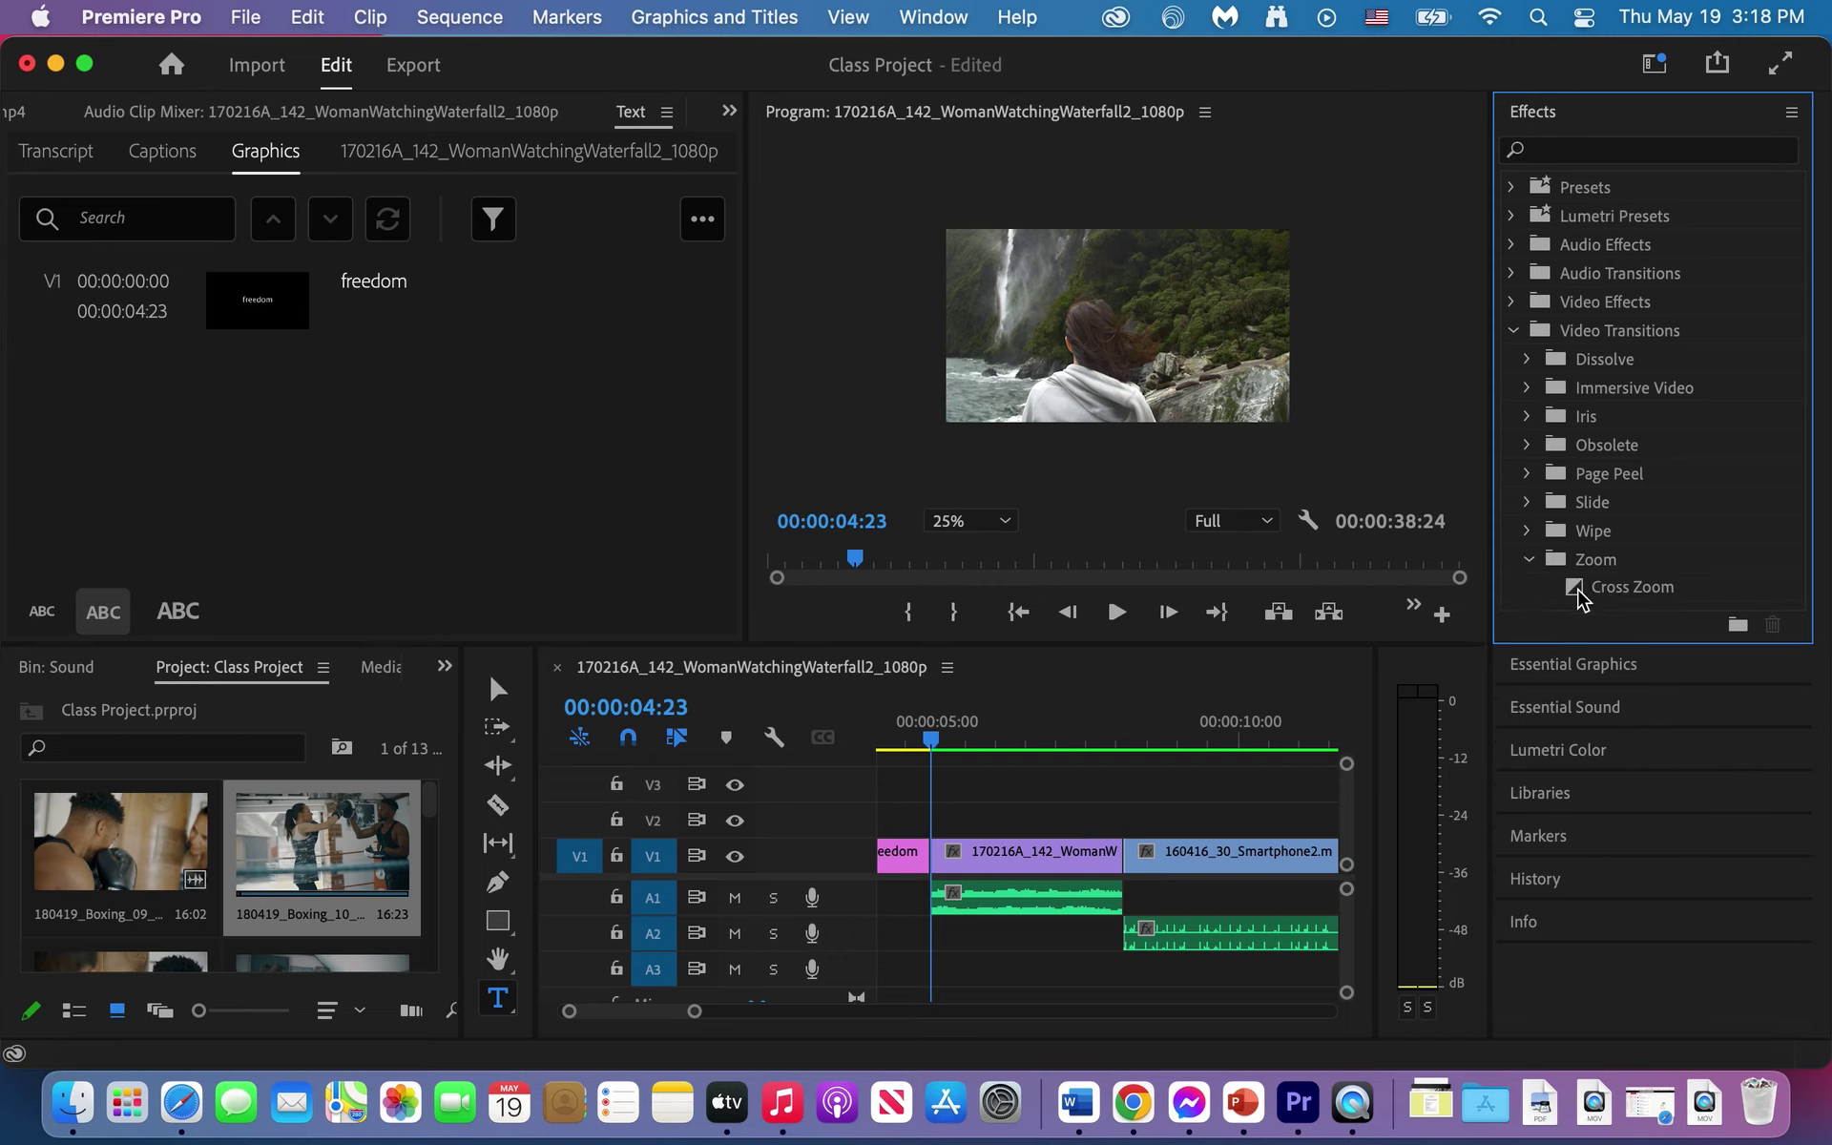
{"action": "left_click_drag", "start_coordinate": [1576, 595], "coordinate": [926, 858]}
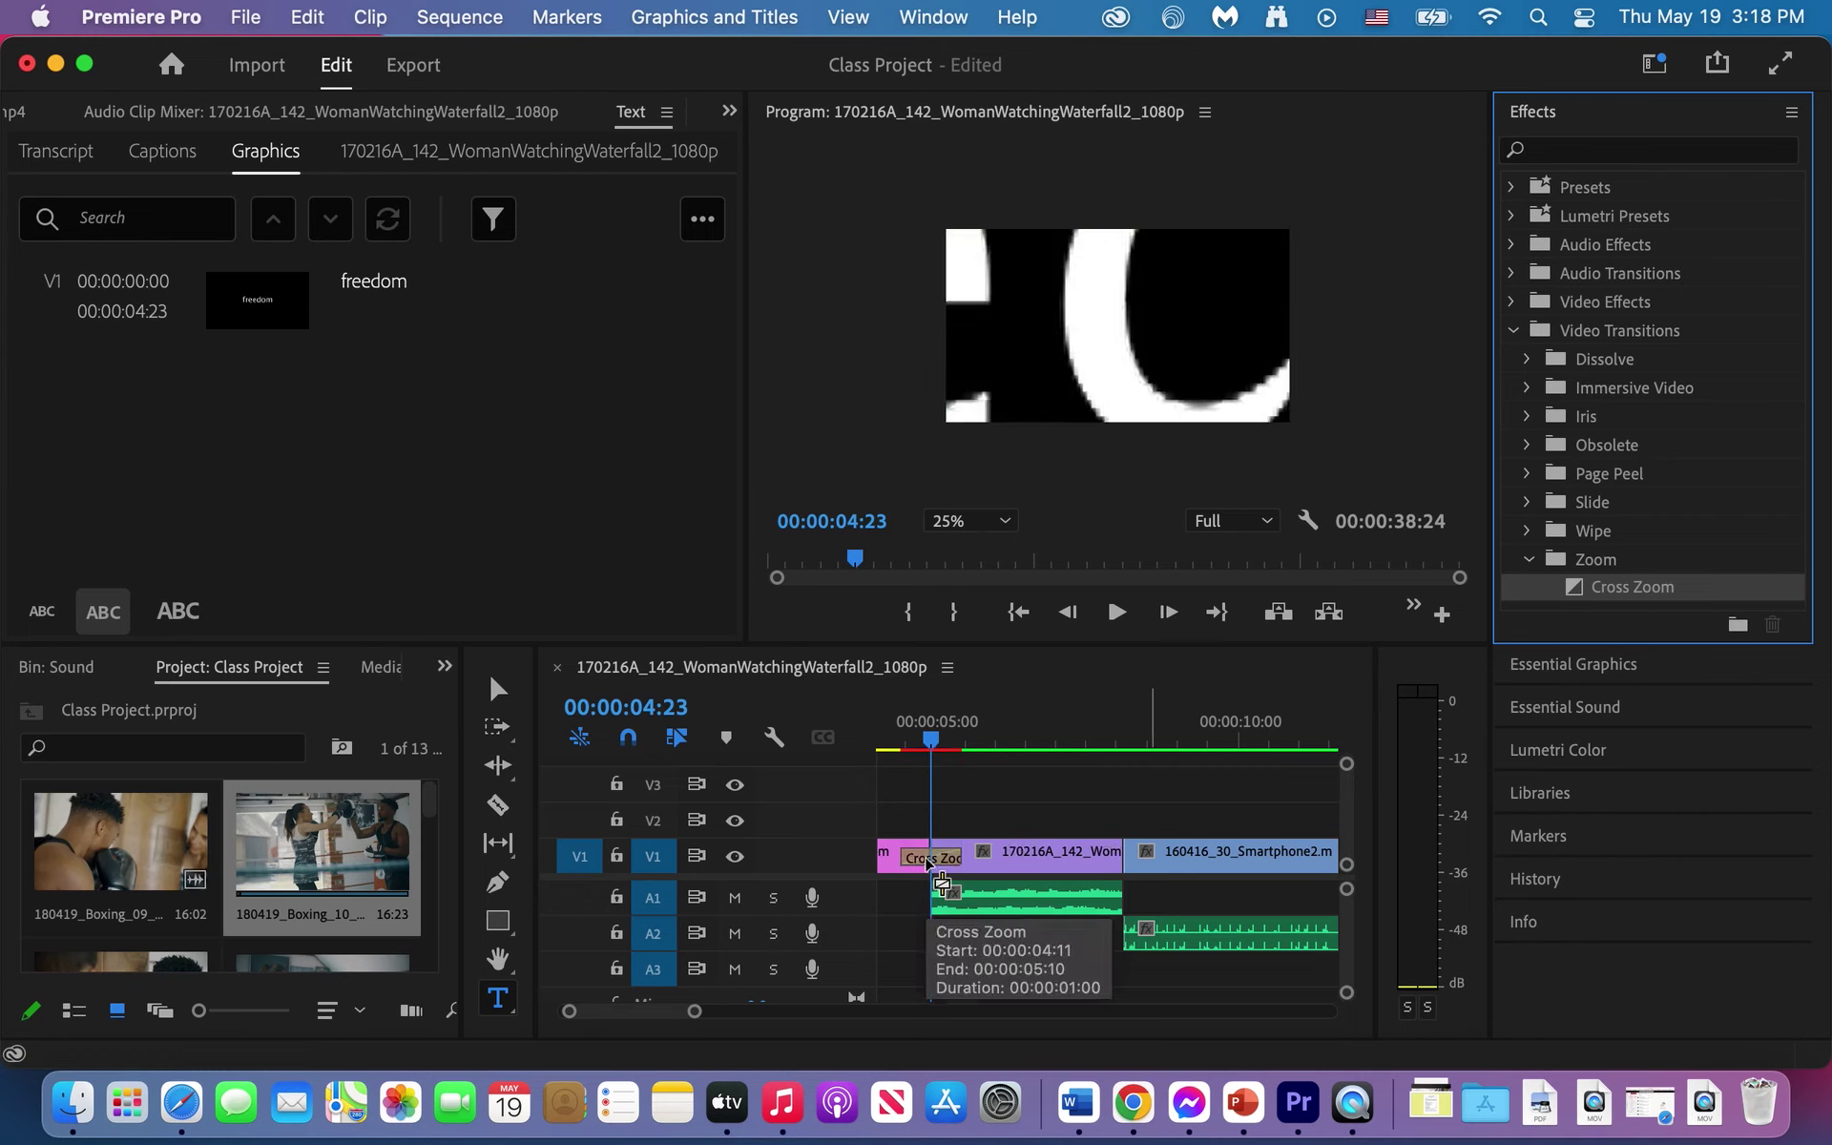
{"action": "scroll", "coordinate": [927, 864], "scroll_direction": "down", "scroll_amount": 3}
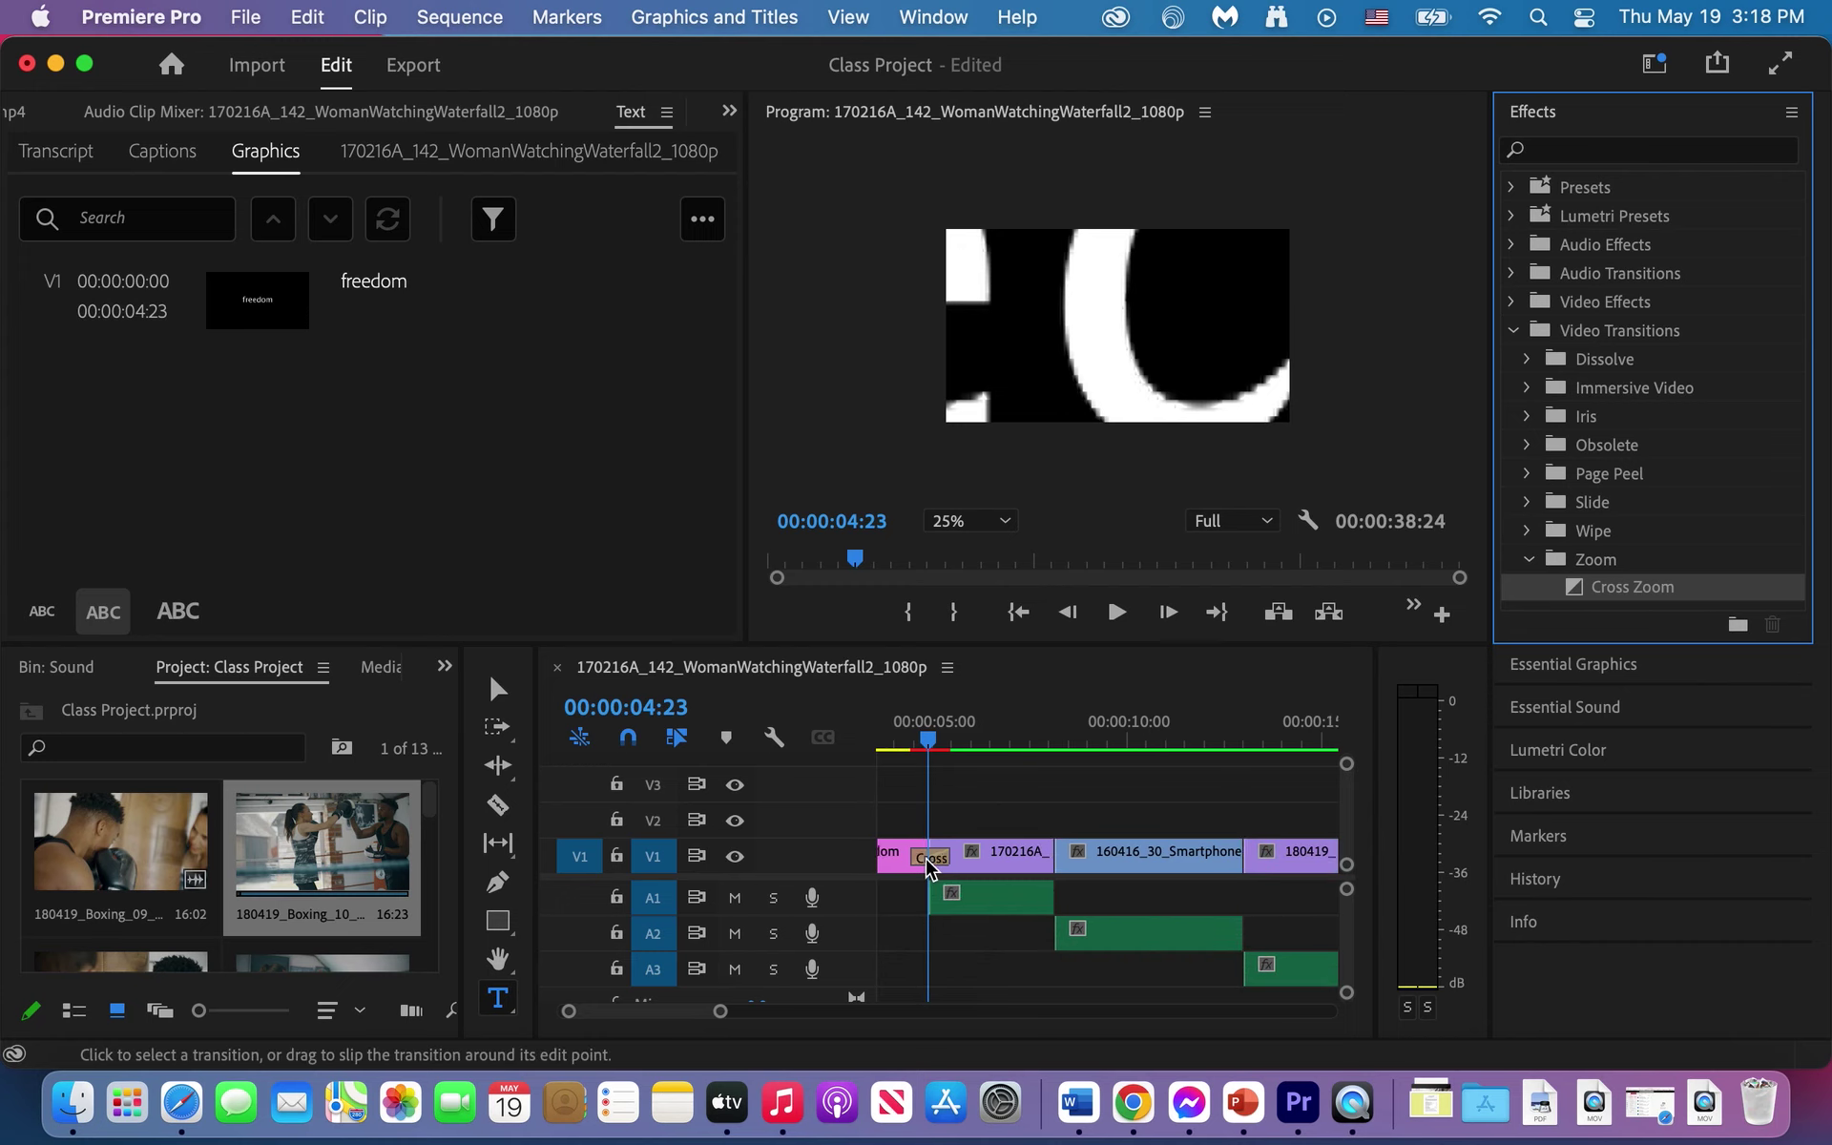
{"action": "left_click", "coordinate": [702, 747]}
{"action": "key", "text": "Home"}
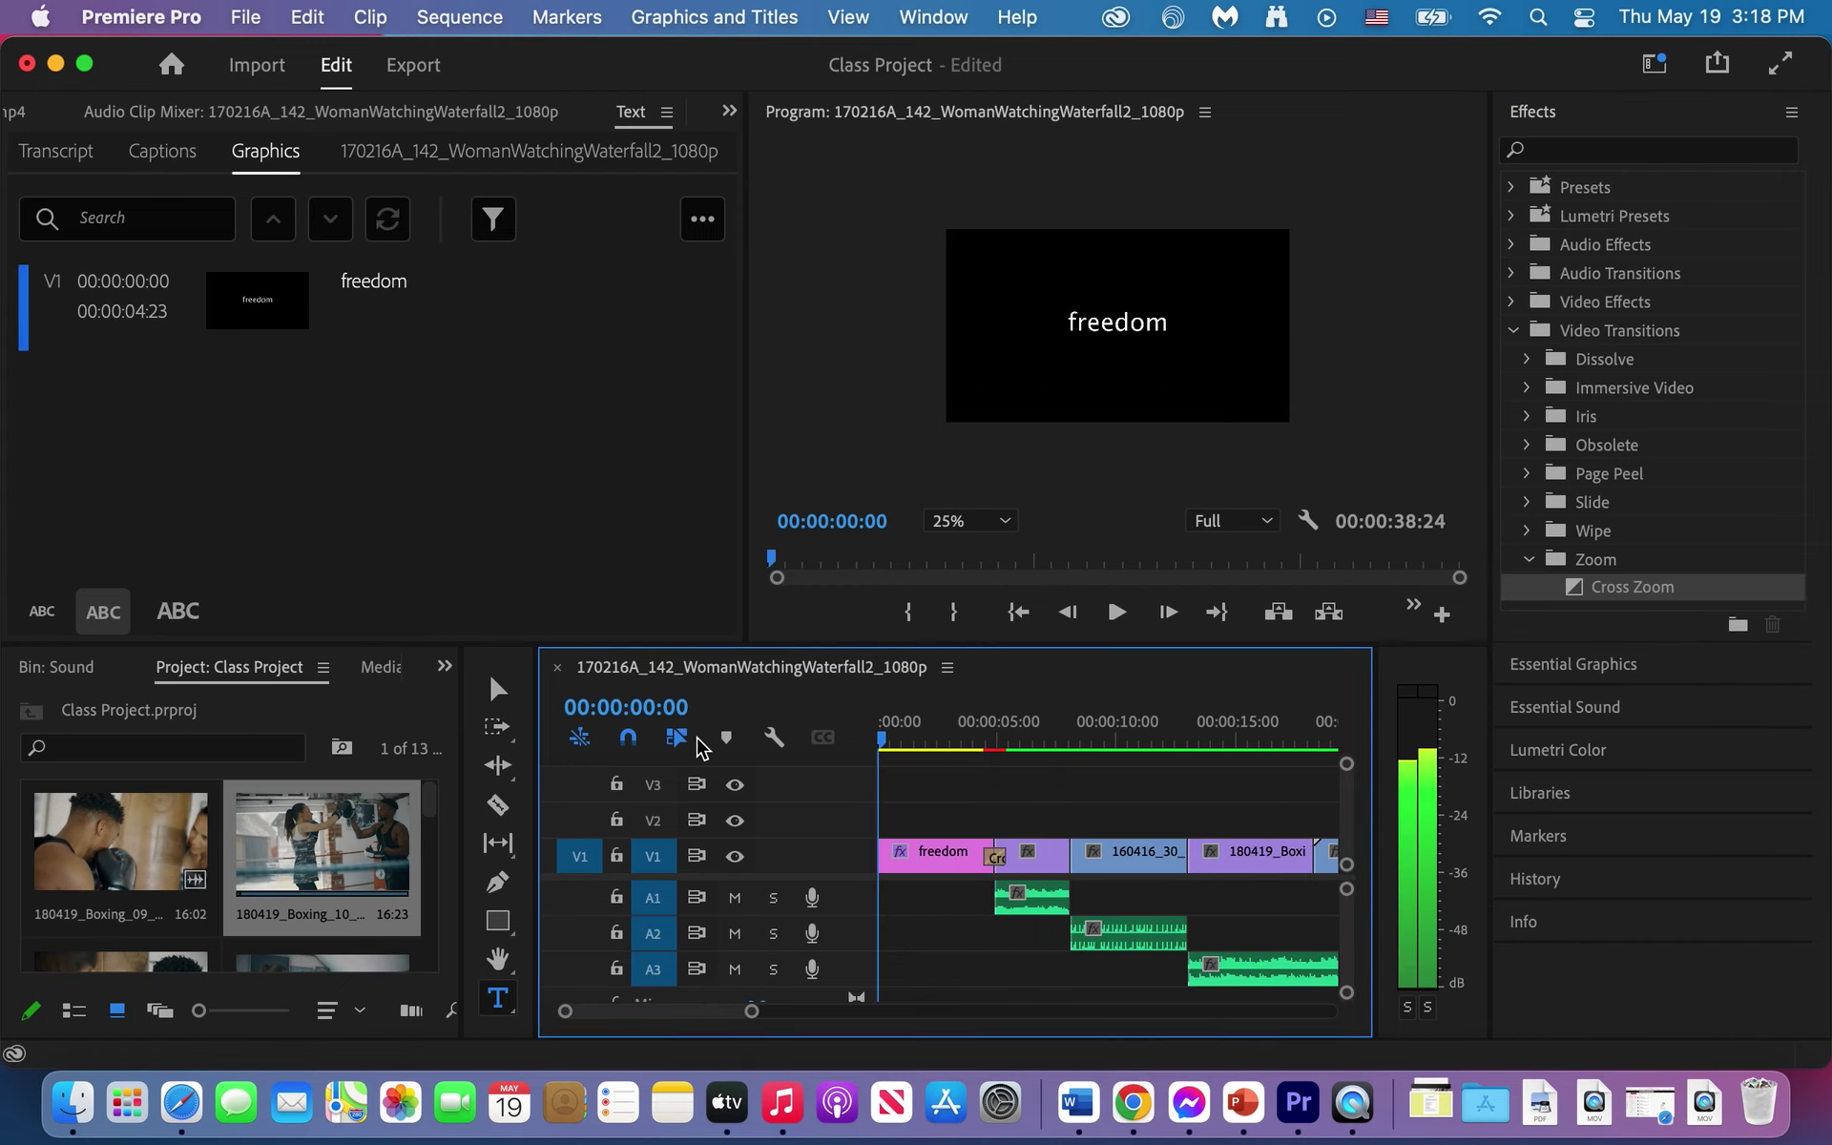
{"action": "key", "text": "space"}
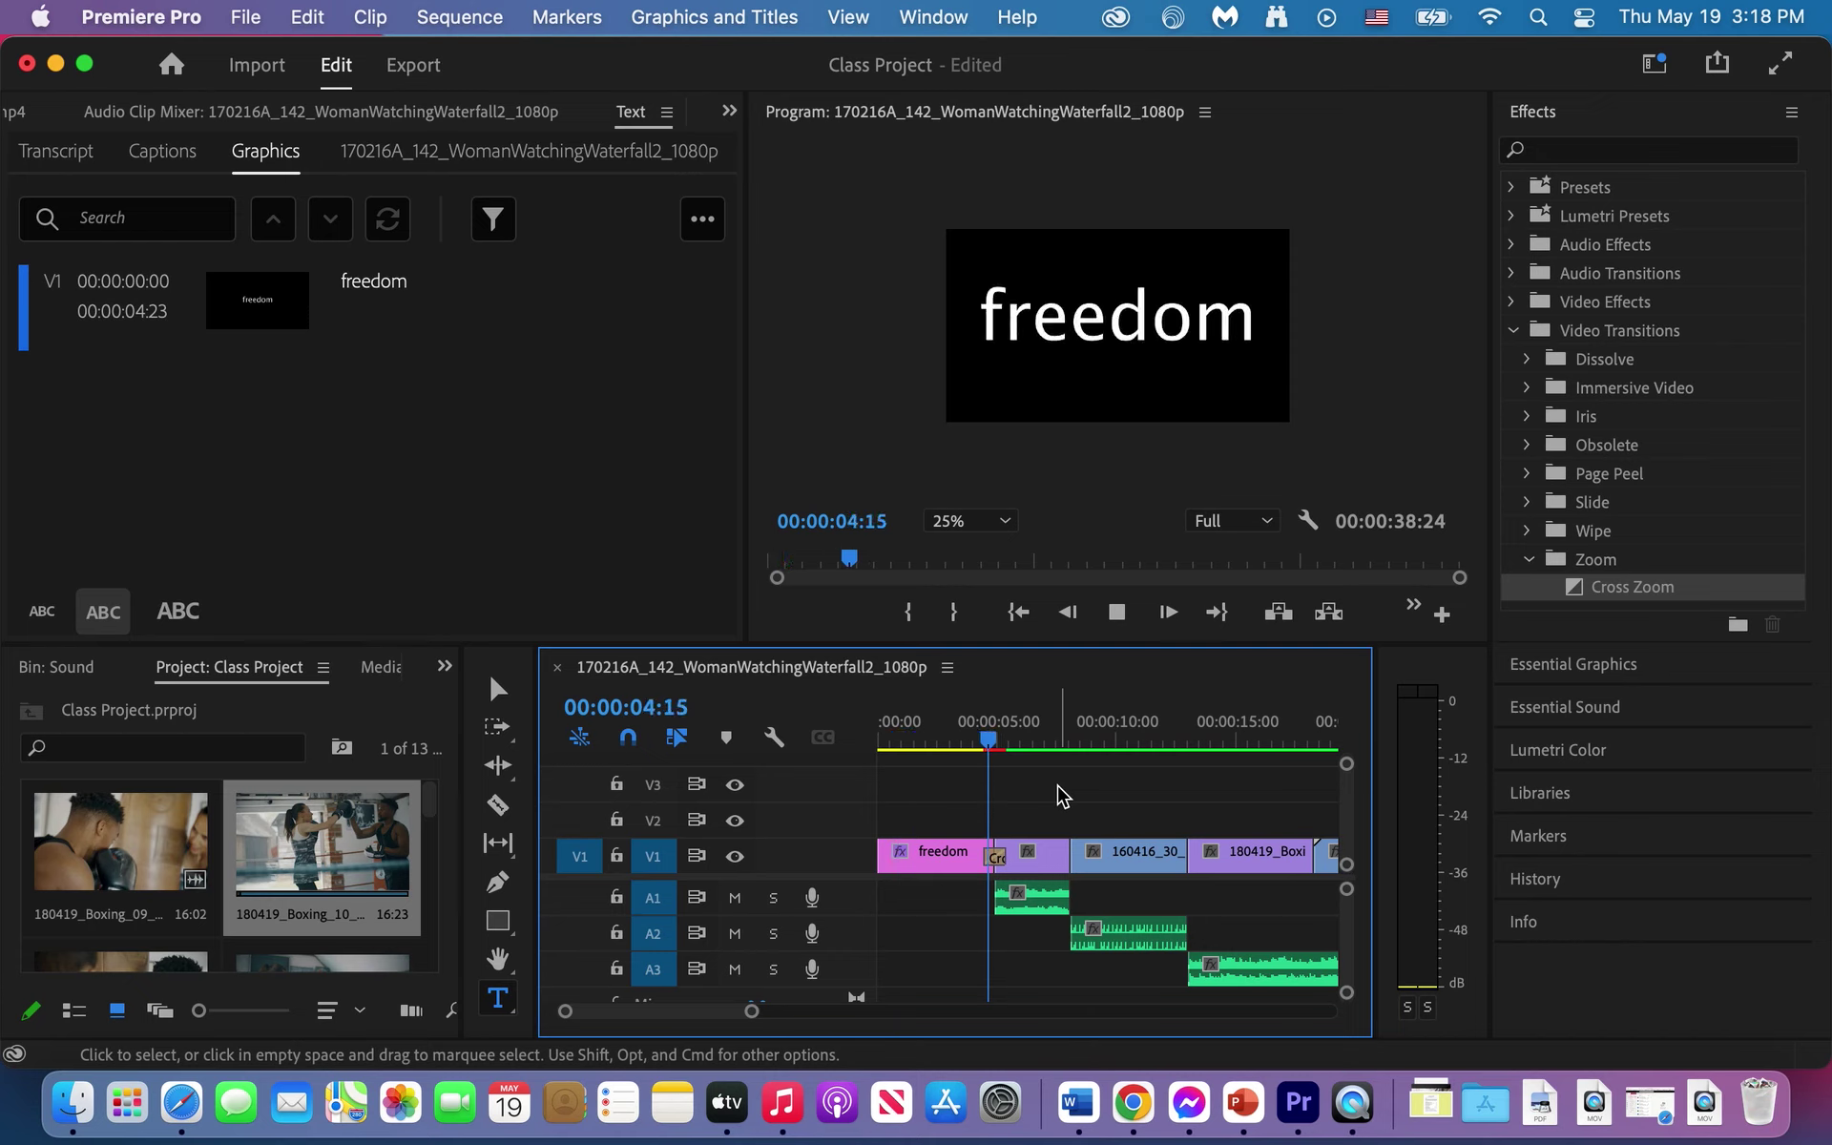
{"action": "key", "text": "space"}
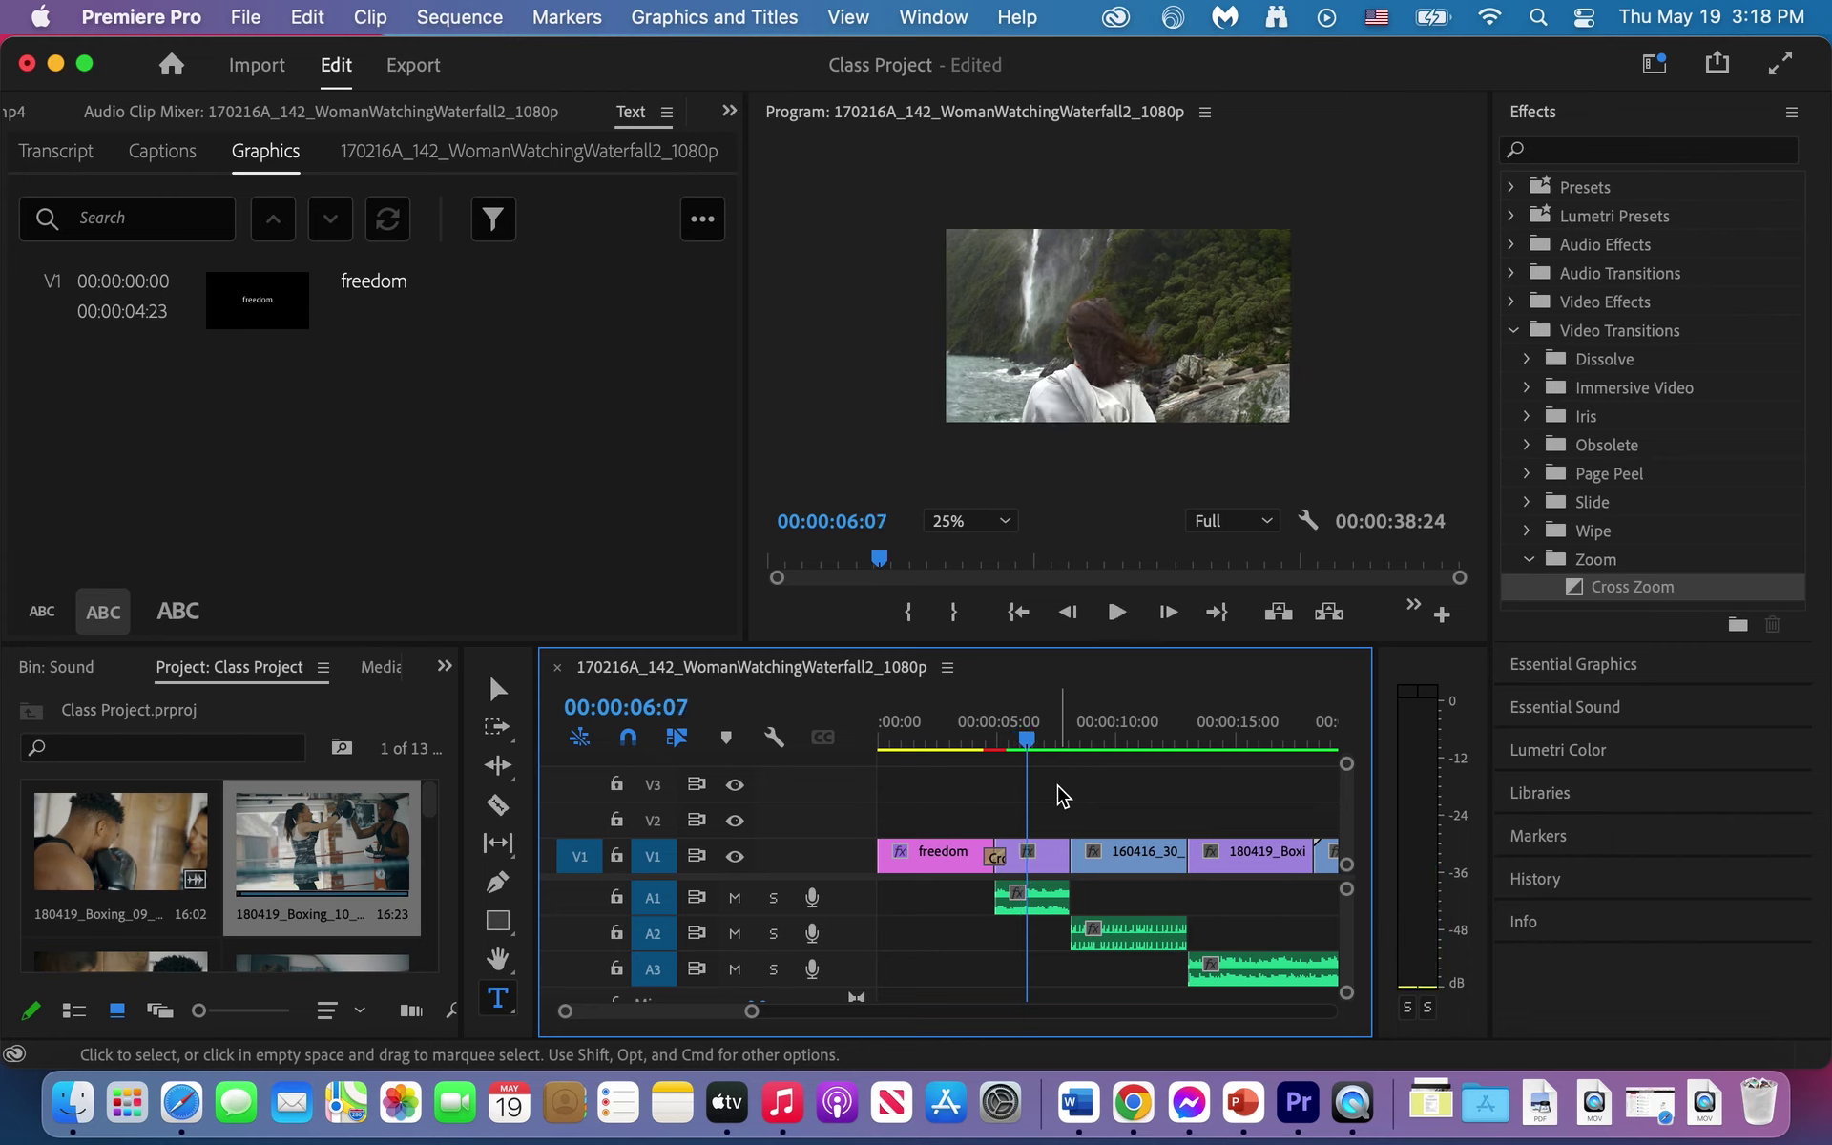
Step: Trim the title's start to a 00:00:03:06 duration and ripple-delete the gap before it
{"action": "left_click_drag", "start_coordinate": [881, 856], "coordinate": [921, 860]}
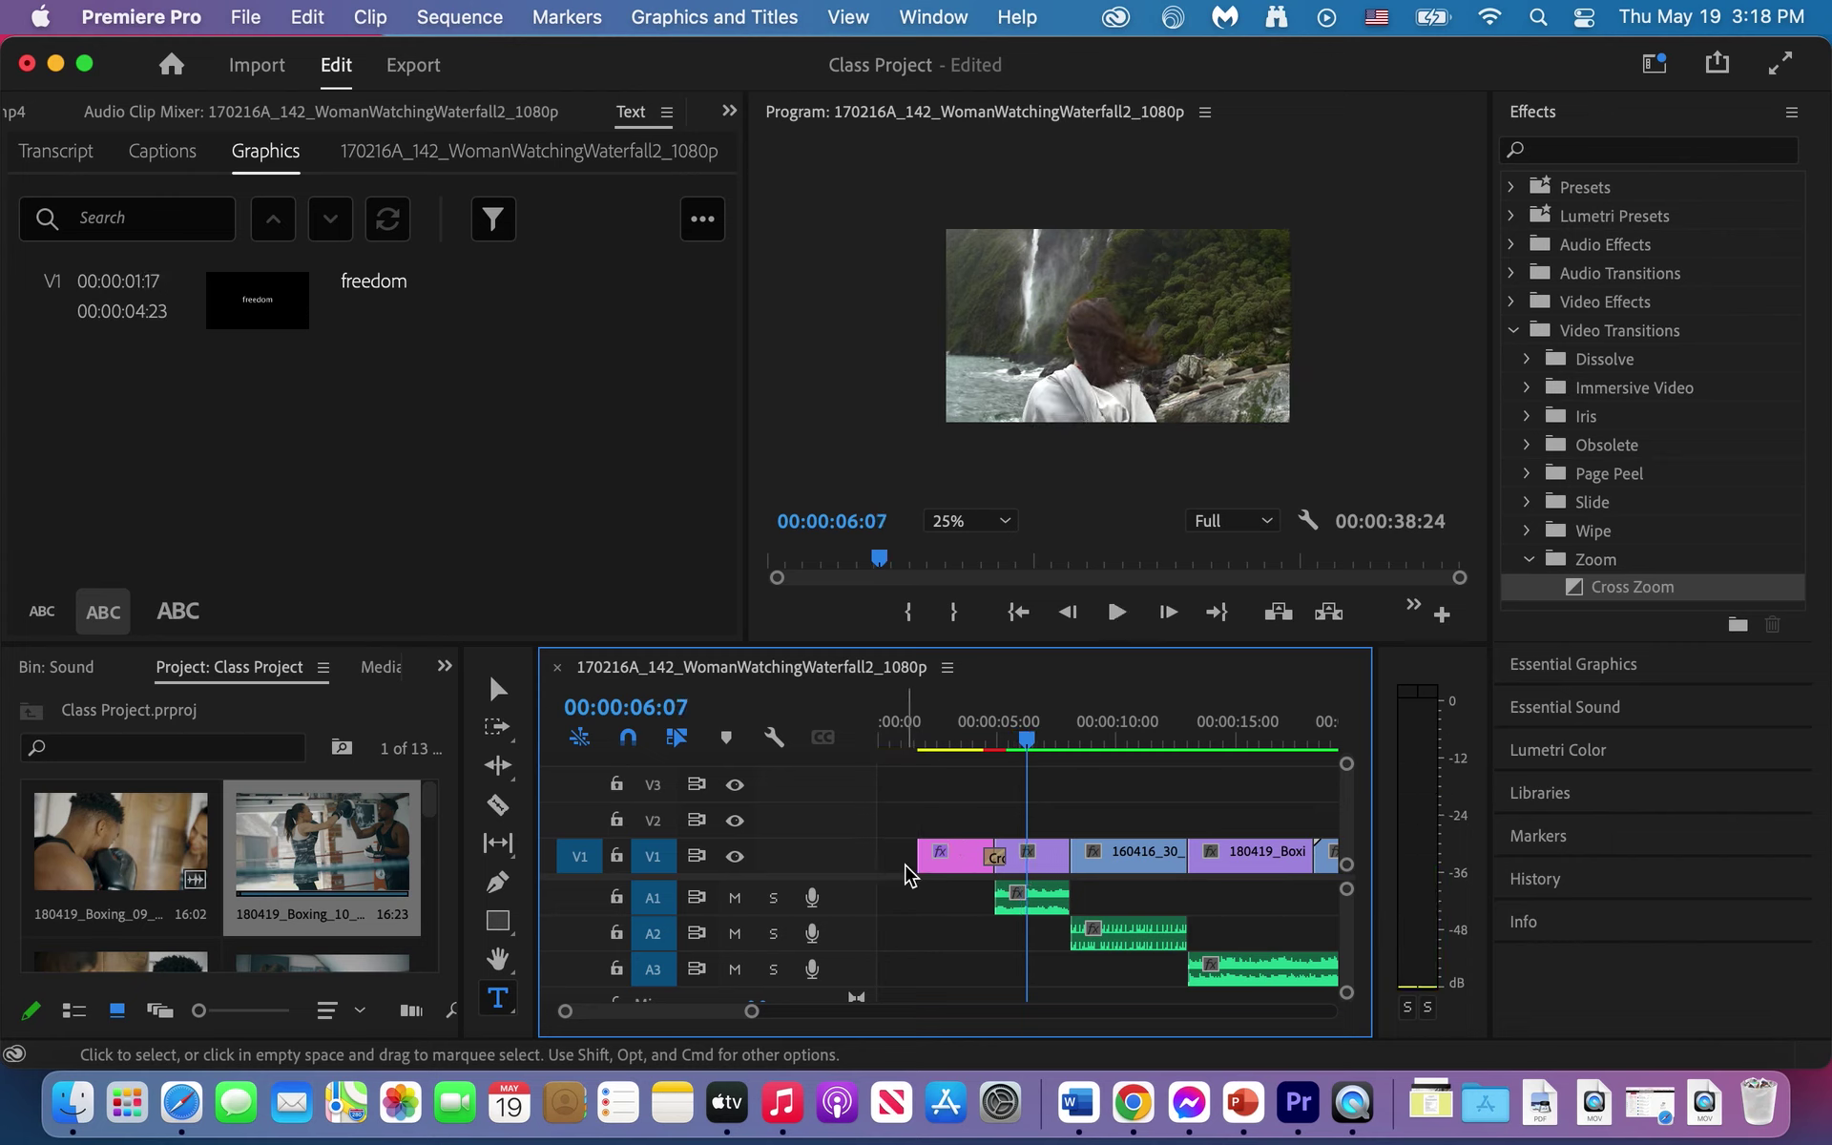
{"action": "left_click", "coordinate": [895, 863]}
{"action": "right_click", "coordinate": [895, 863]}
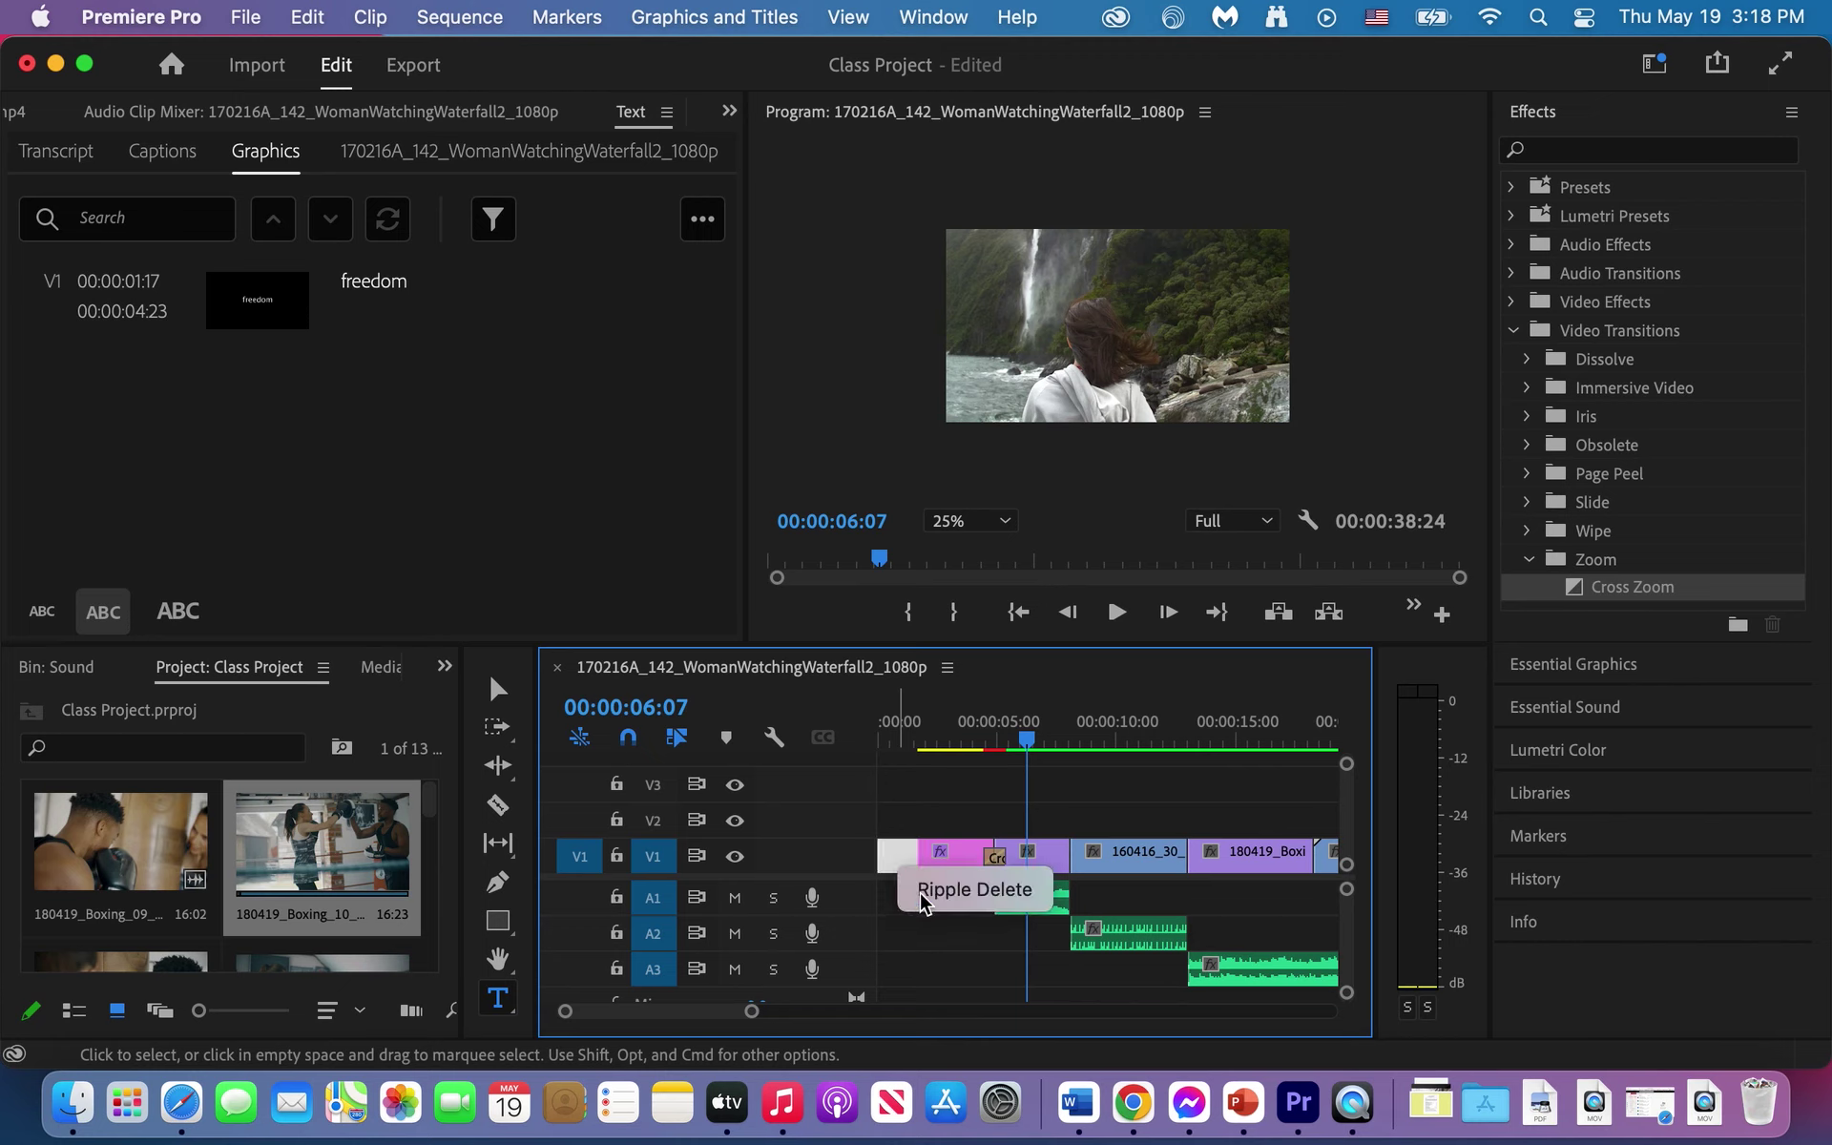
{"action": "left_click", "coordinate": [922, 895]}
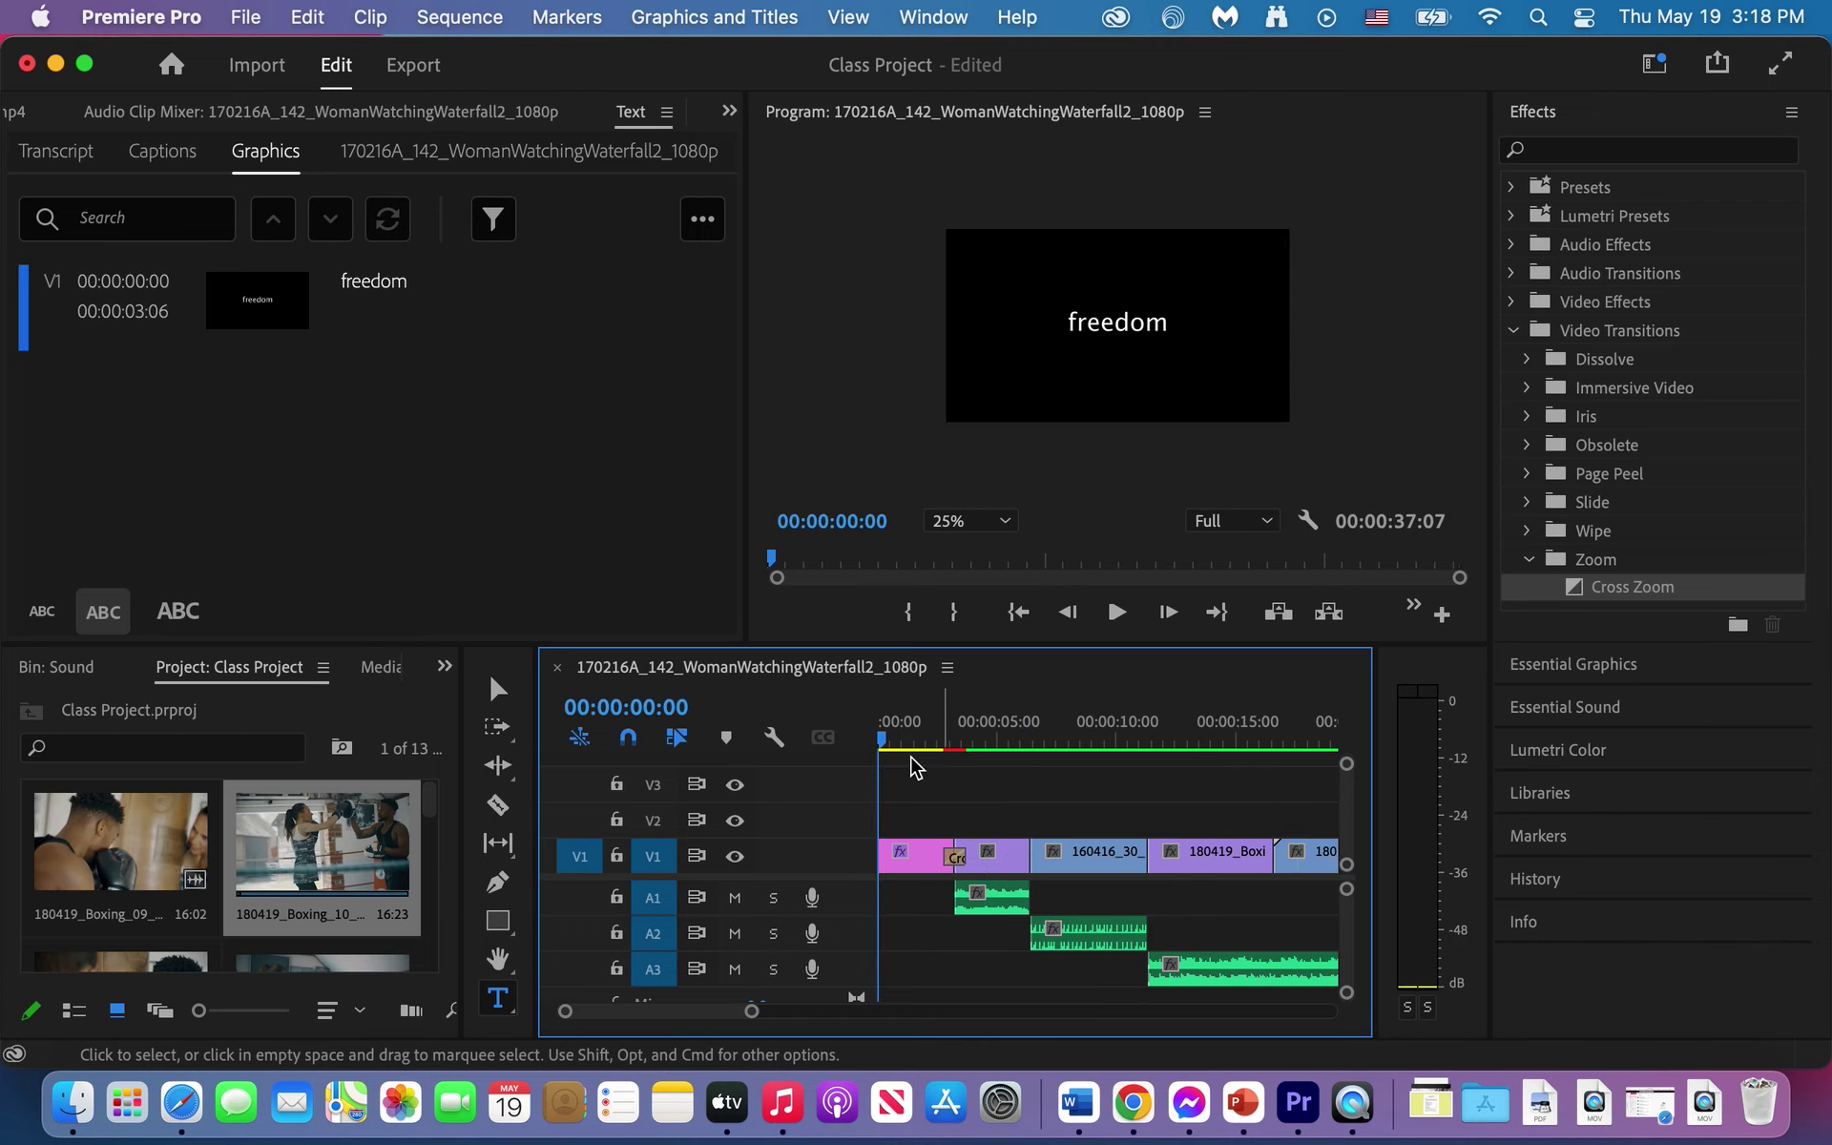
{"action": "left_click_drag", "start_coordinate": [888, 742], "coordinate": [1018, 763]}
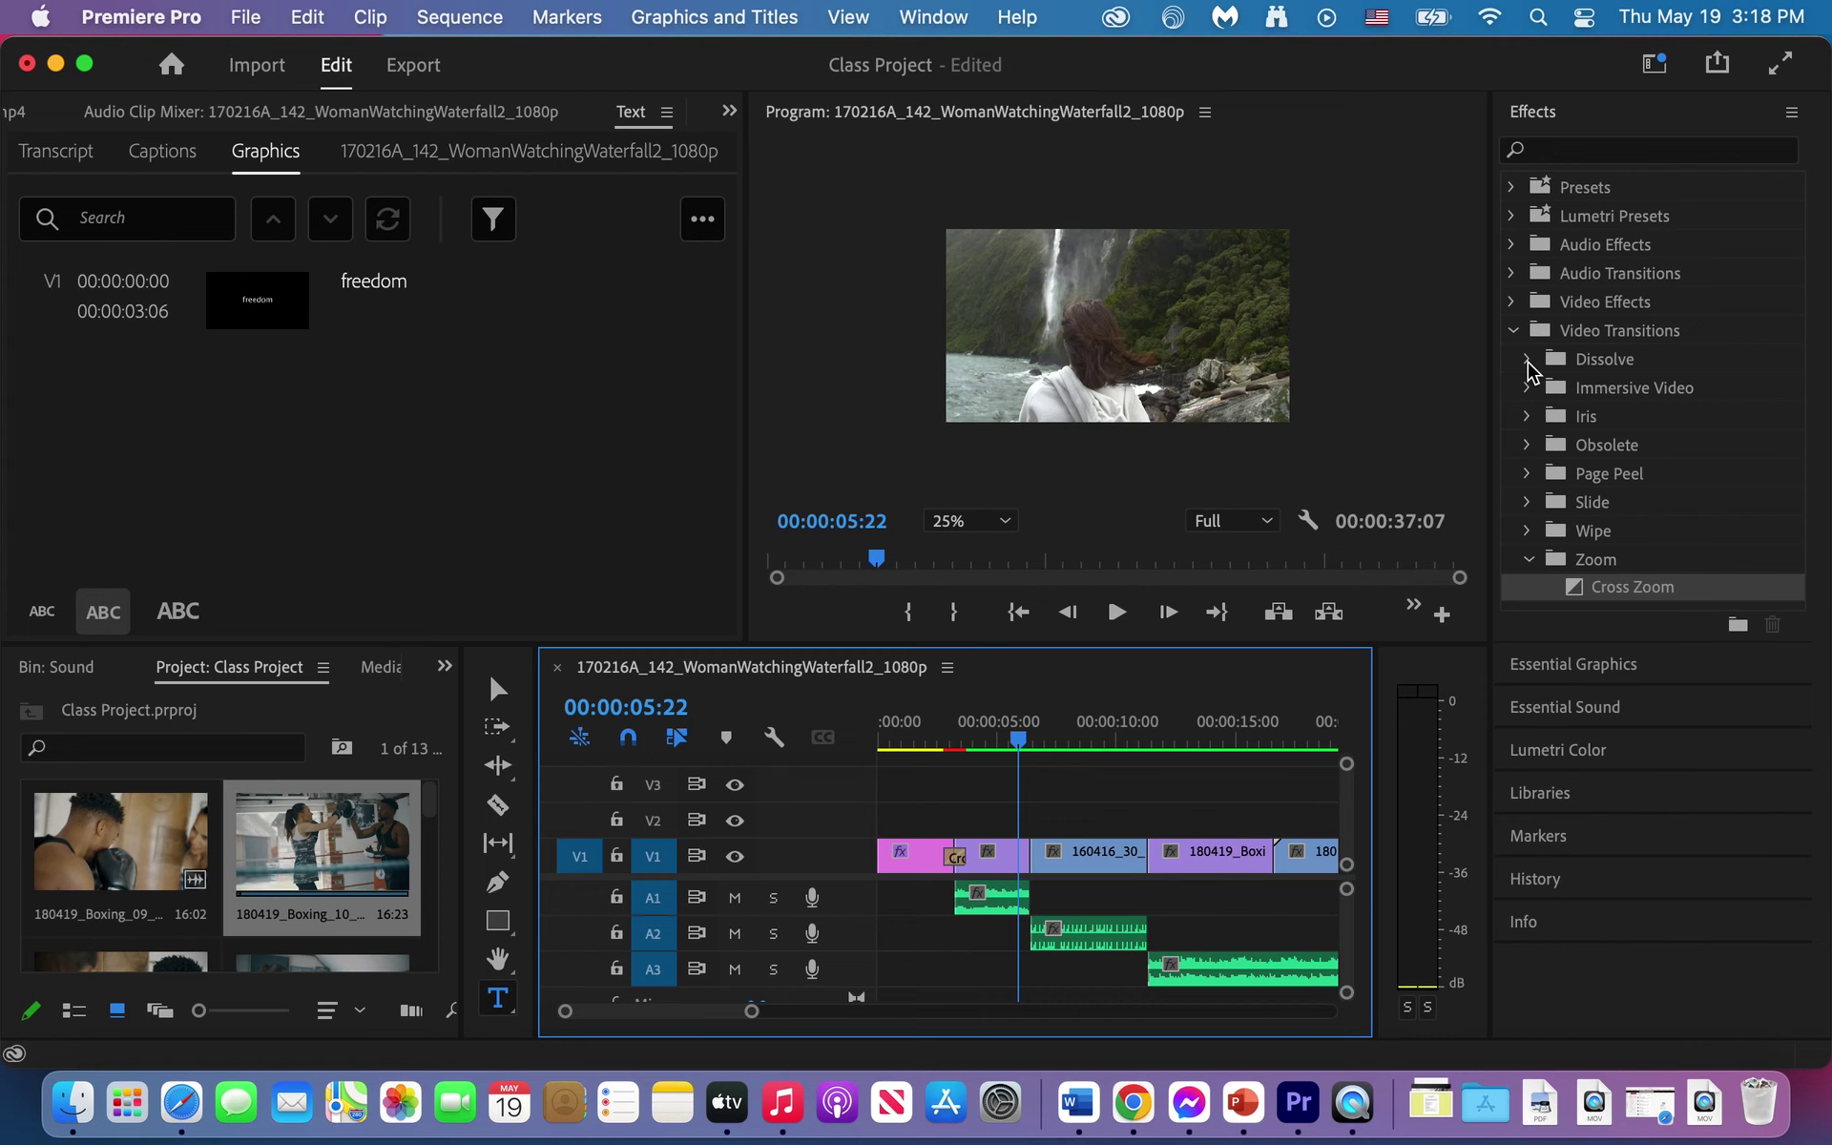
Step: Apply Cross Dissolve between the waterfall and smartphone clips, preview it, and zoom the timeline out
{"action": "left_click", "coordinate": [1527, 367]}
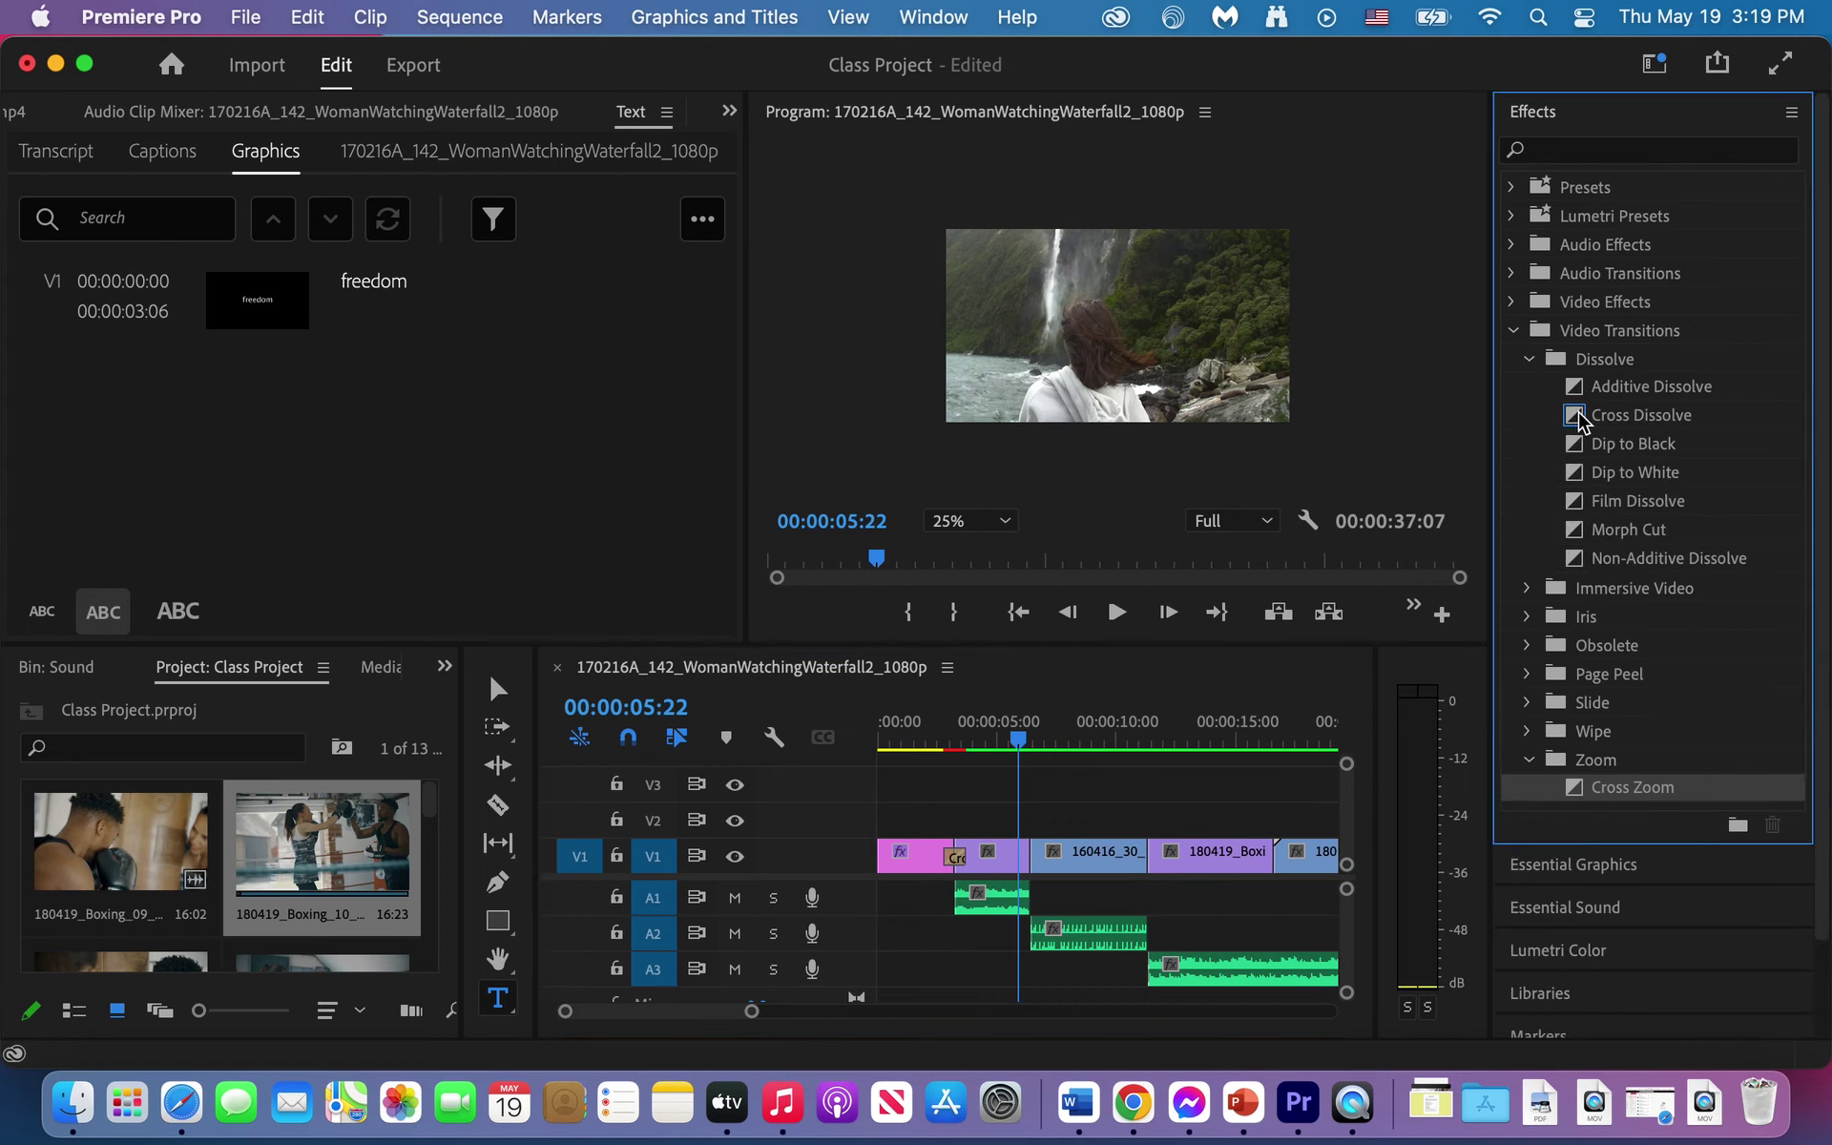
{"action": "left_click_drag", "start_coordinate": [1576, 420], "coordinate": [1033, 857]}
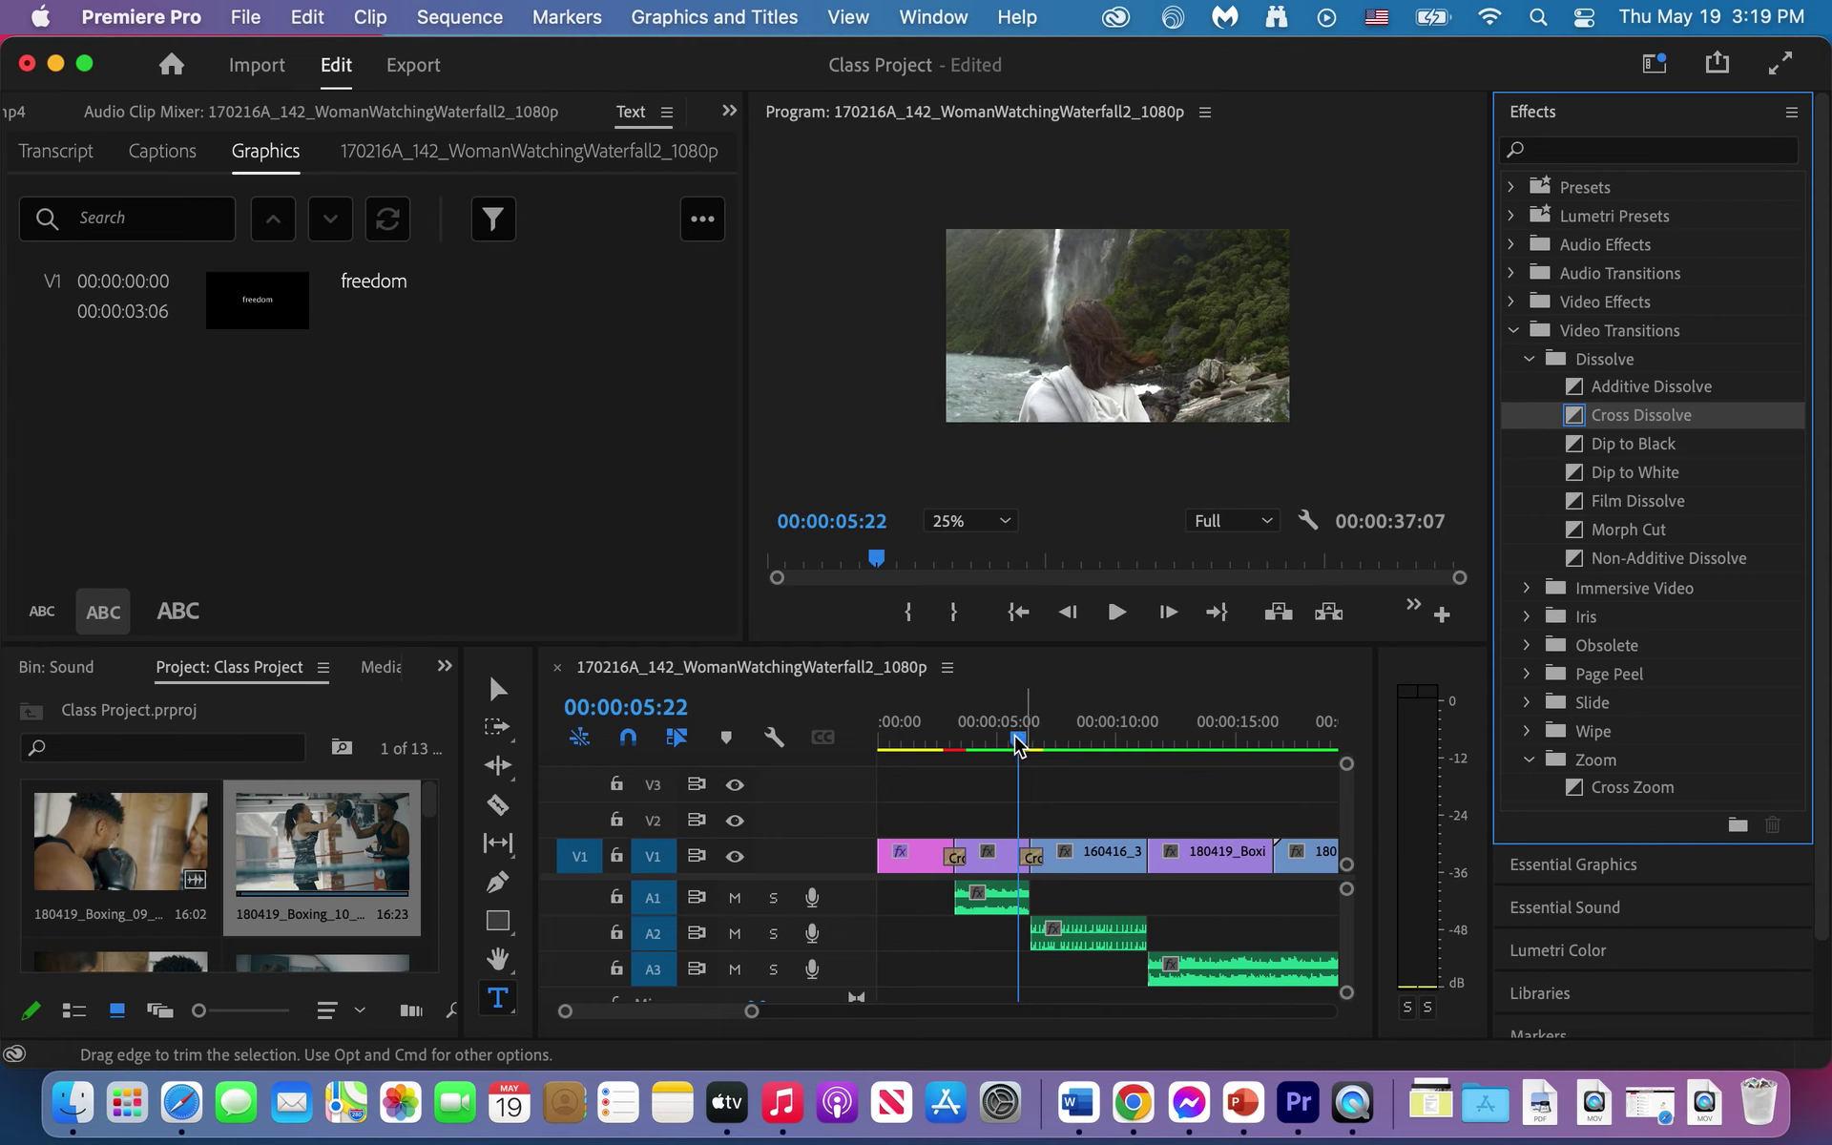
{"action": "left_click", "coordinate": [1014, 744]}
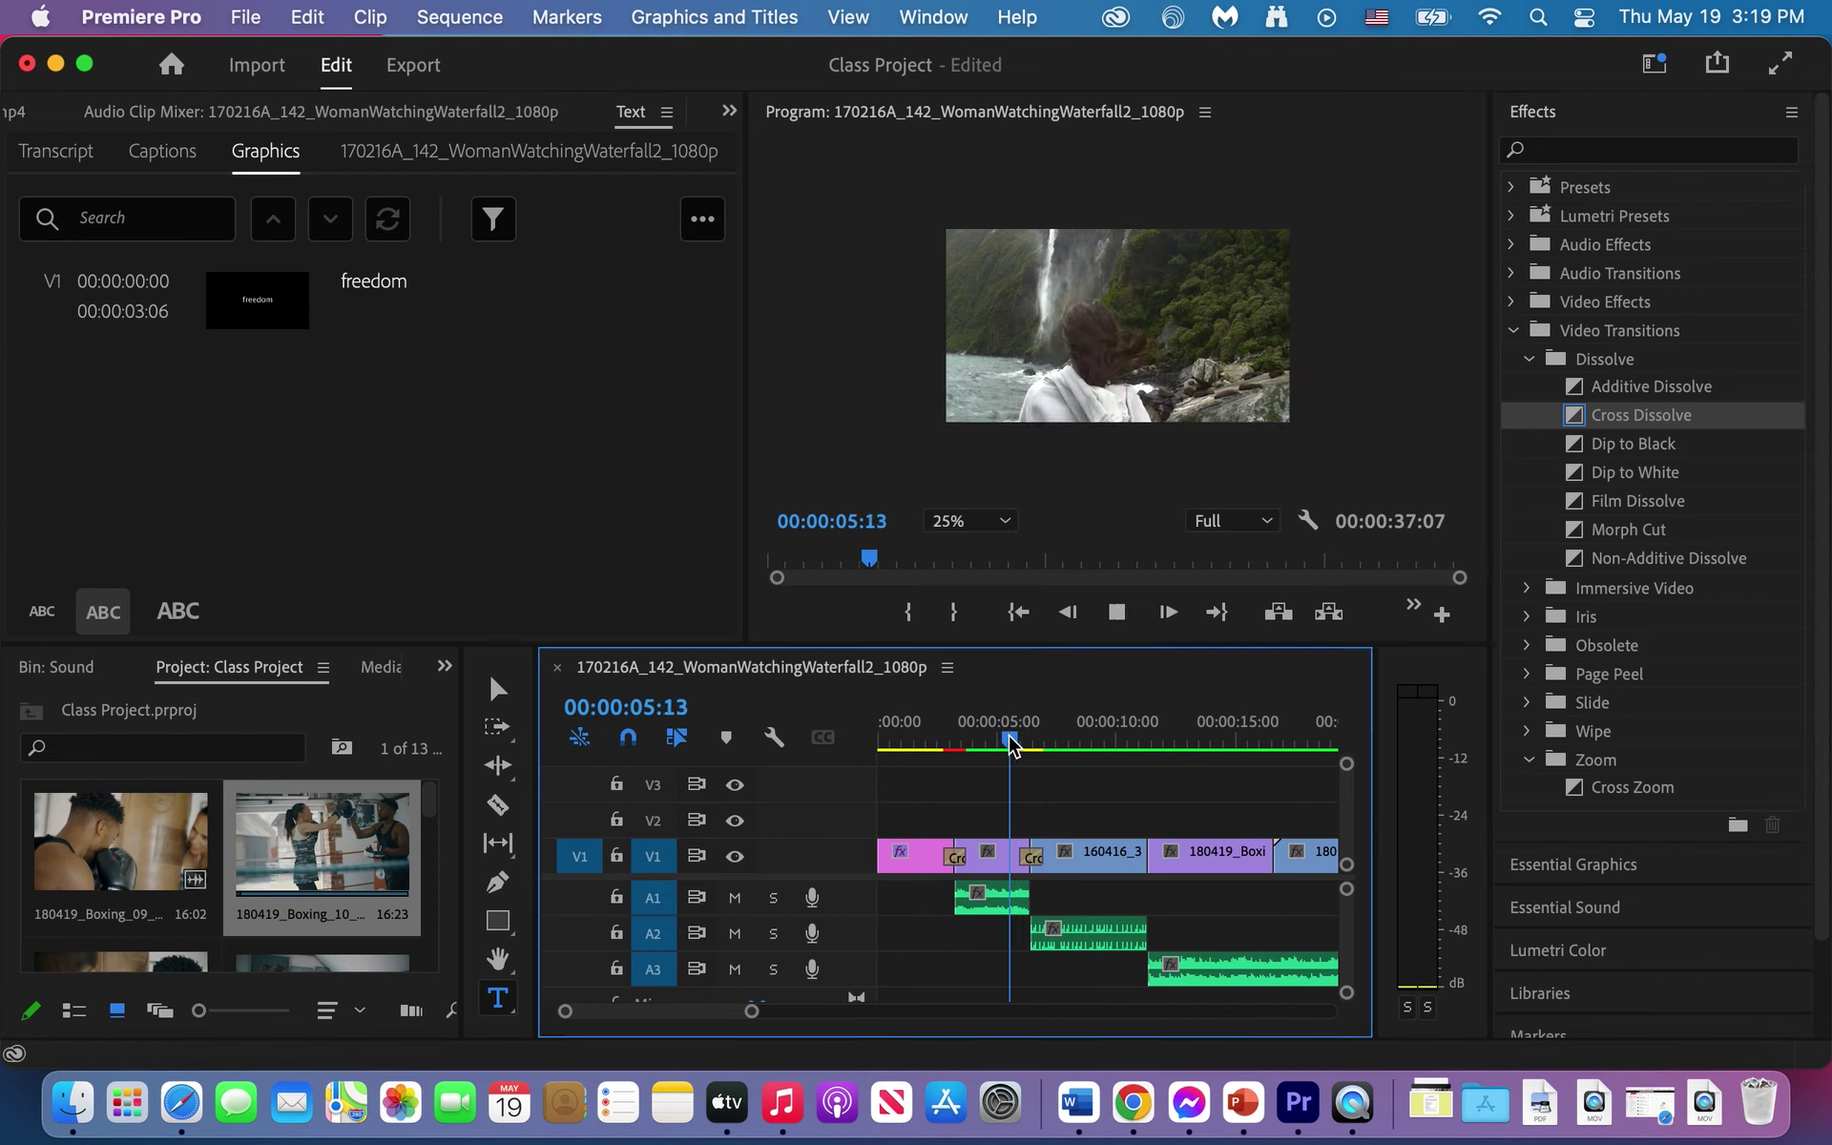
{"action": "key", "text": "space"}
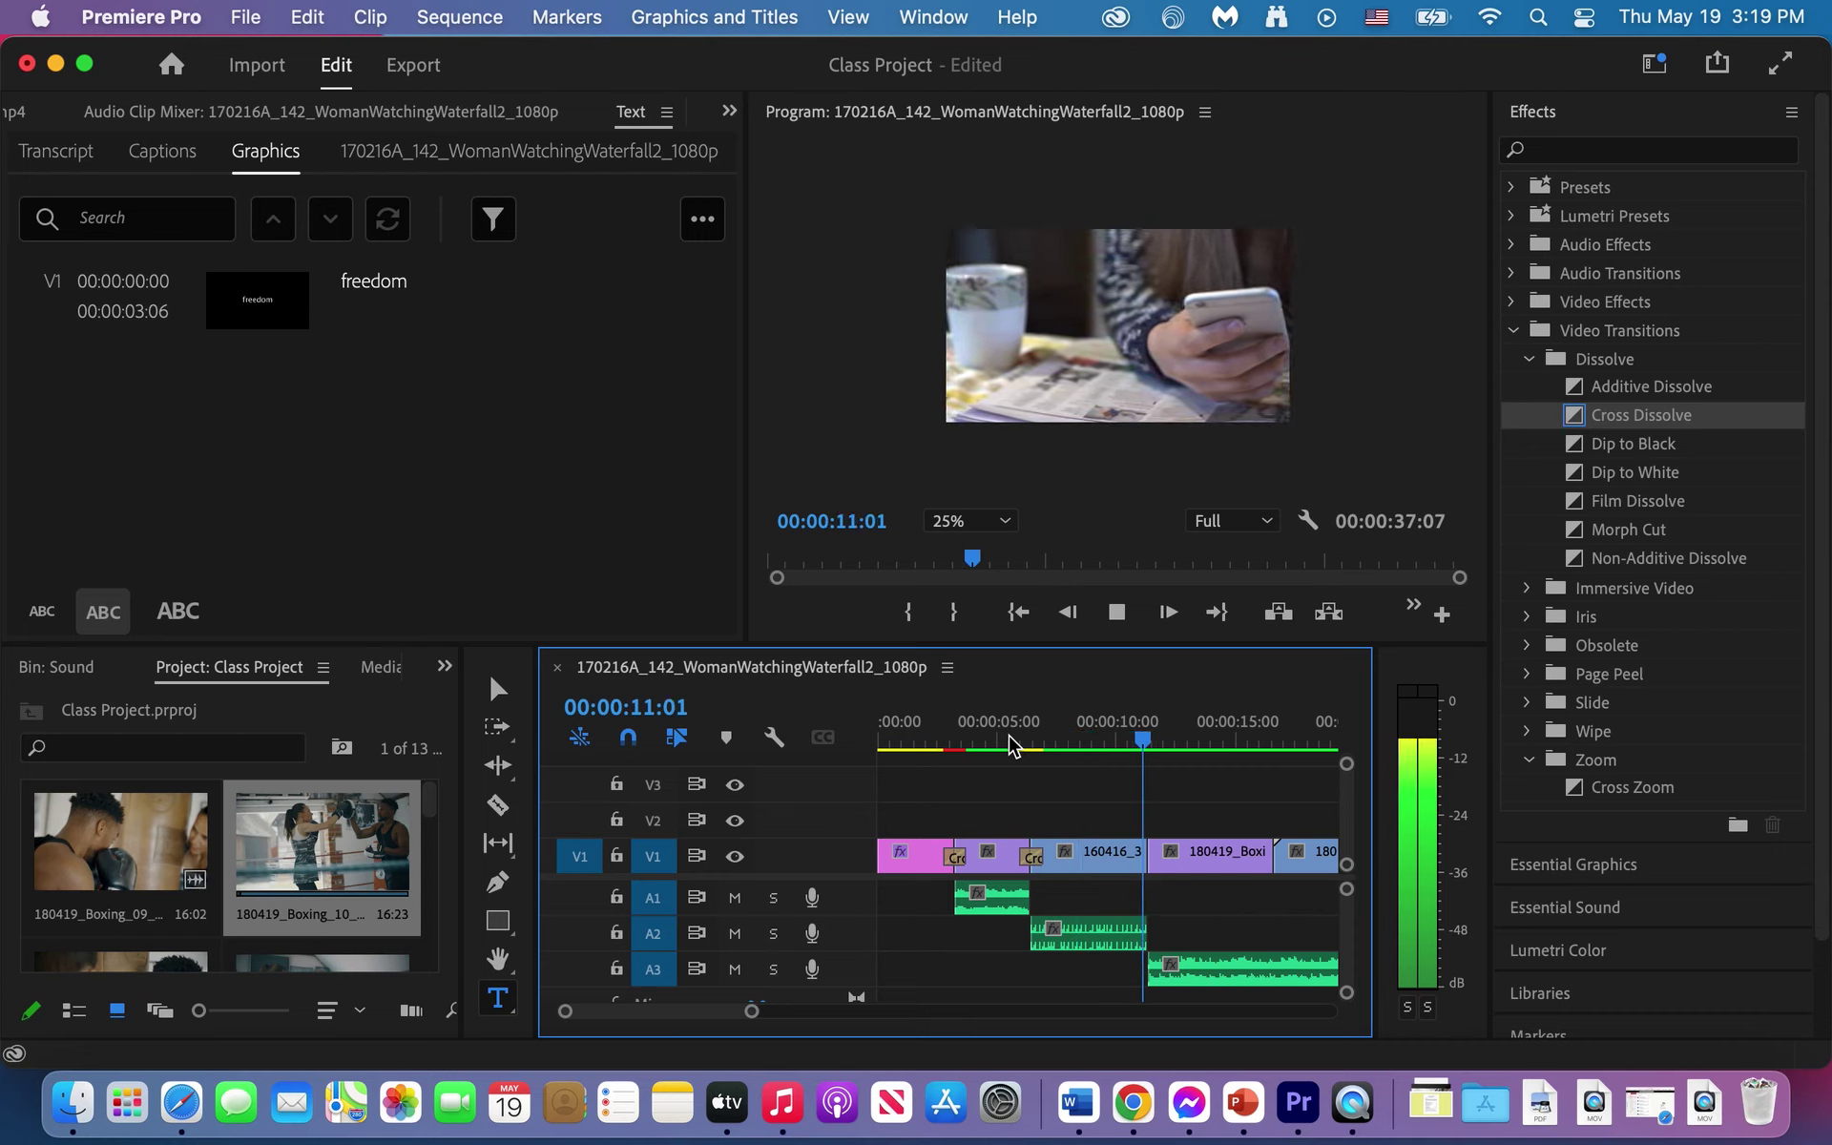
{"action": "key", "text": "space"}
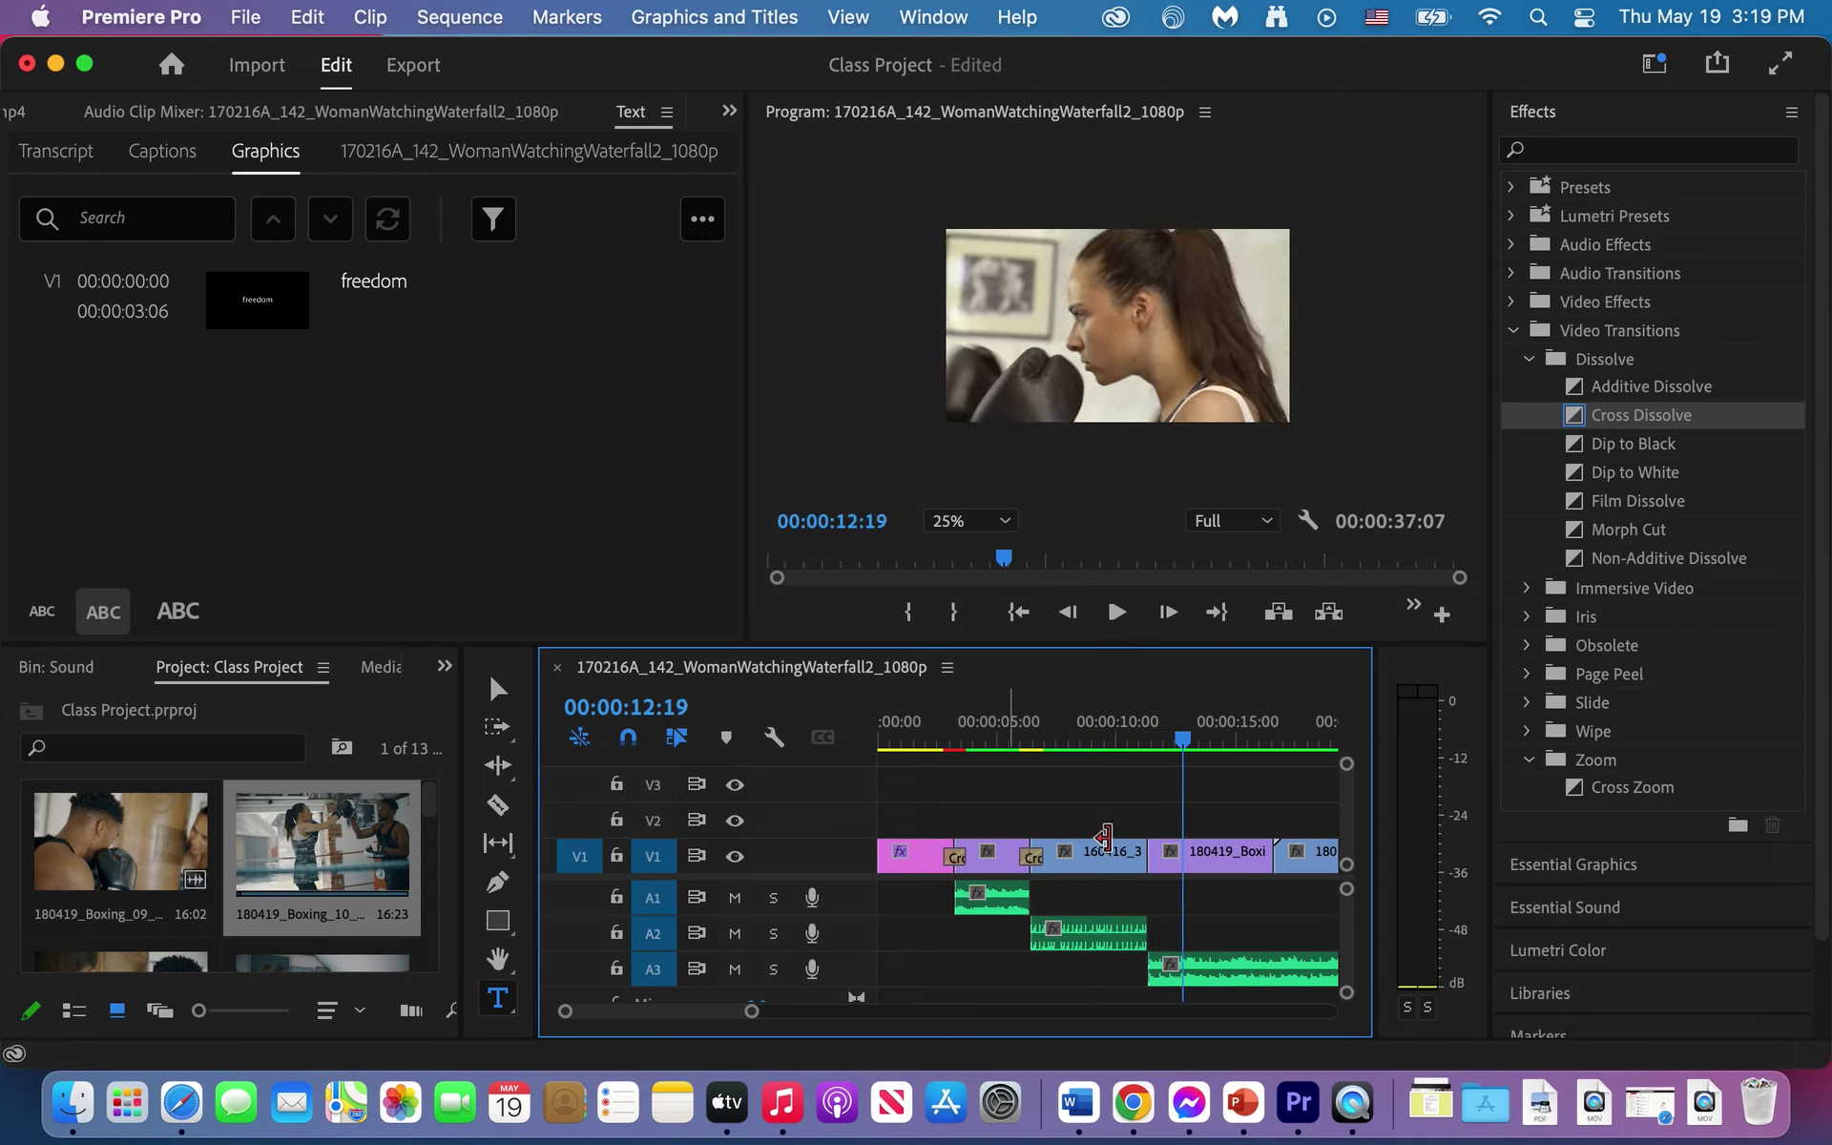
{"action": "key", "text": "minus"}
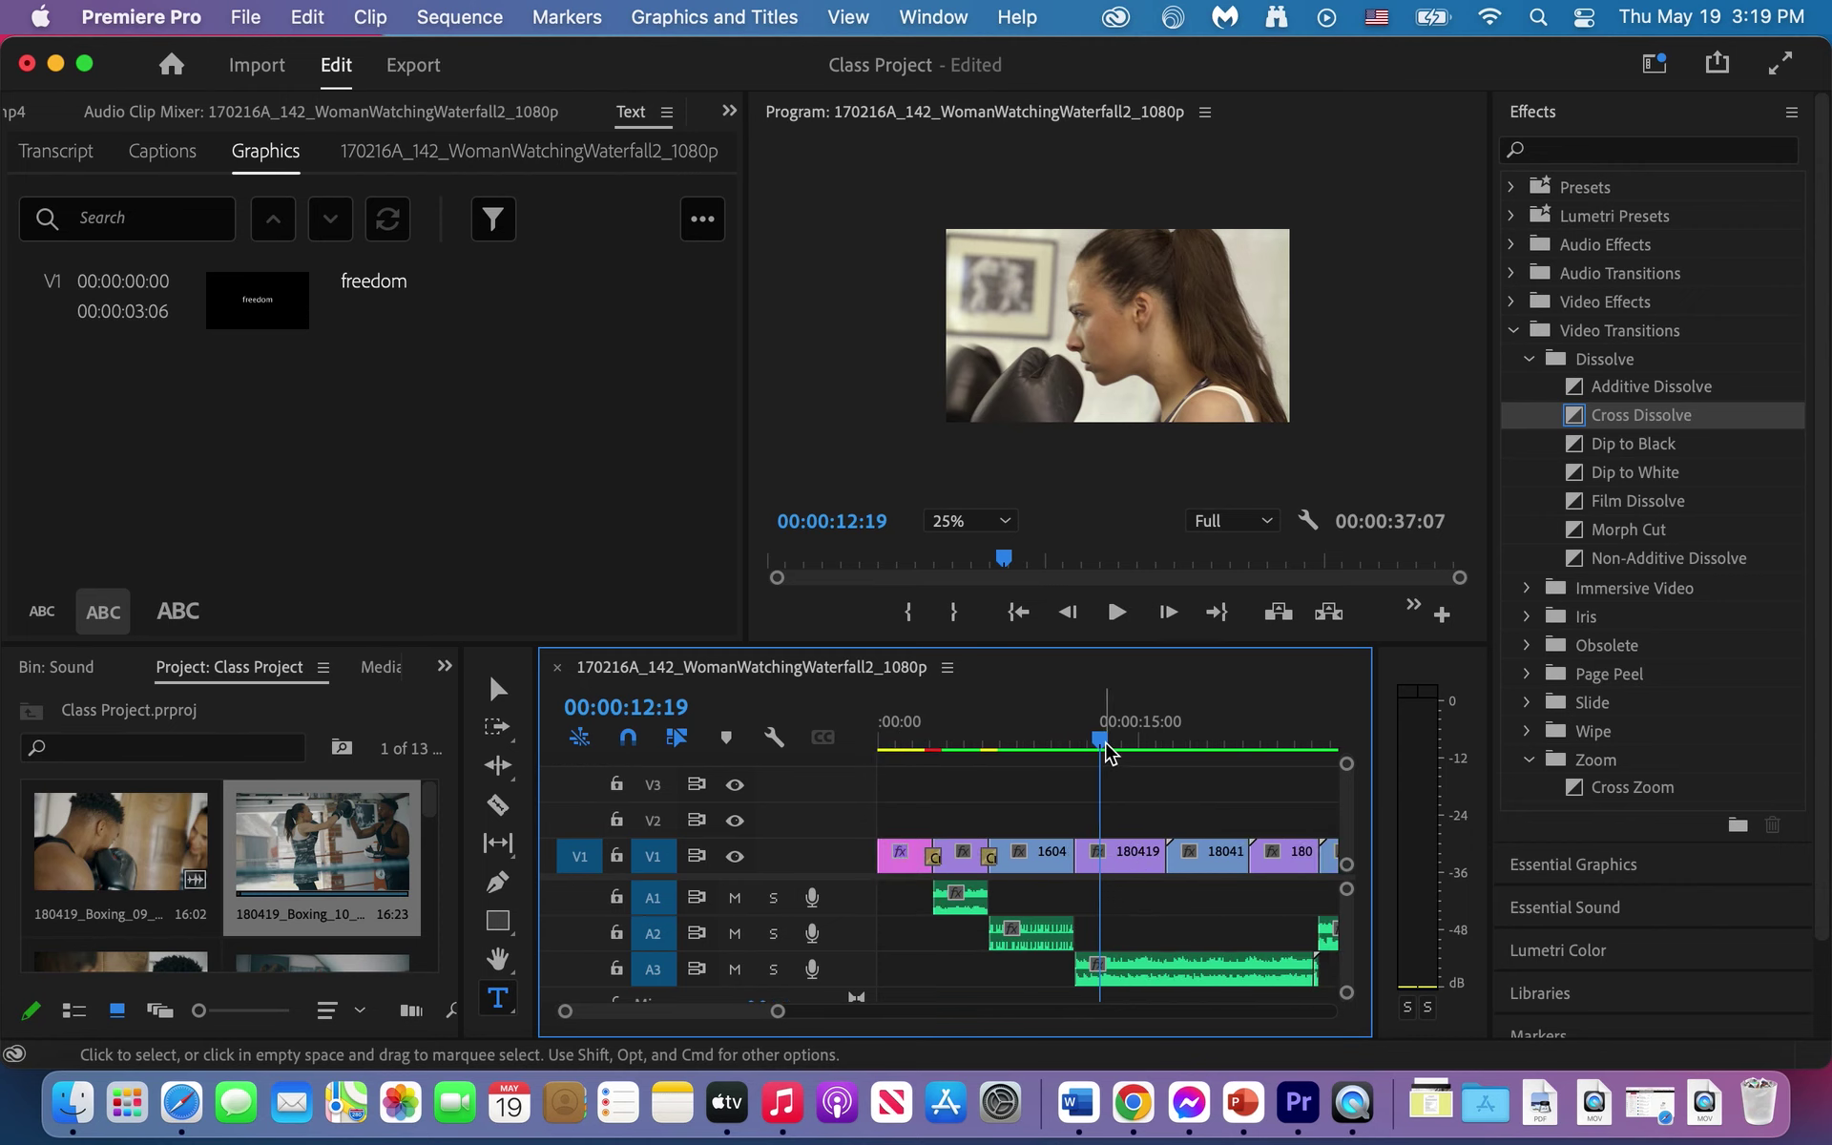
{"action": "left_click_drag", "start_coordinate": [1107, 751], "coordinate": [1127, 751]}
Step: Try a Cross Zoom transition before the closing 171124_C1 grass-field clip and preview it
{"action": "scroll", "coordinate": [1079, 908], "scroll_direction": "down", "scroll_amount": 5}
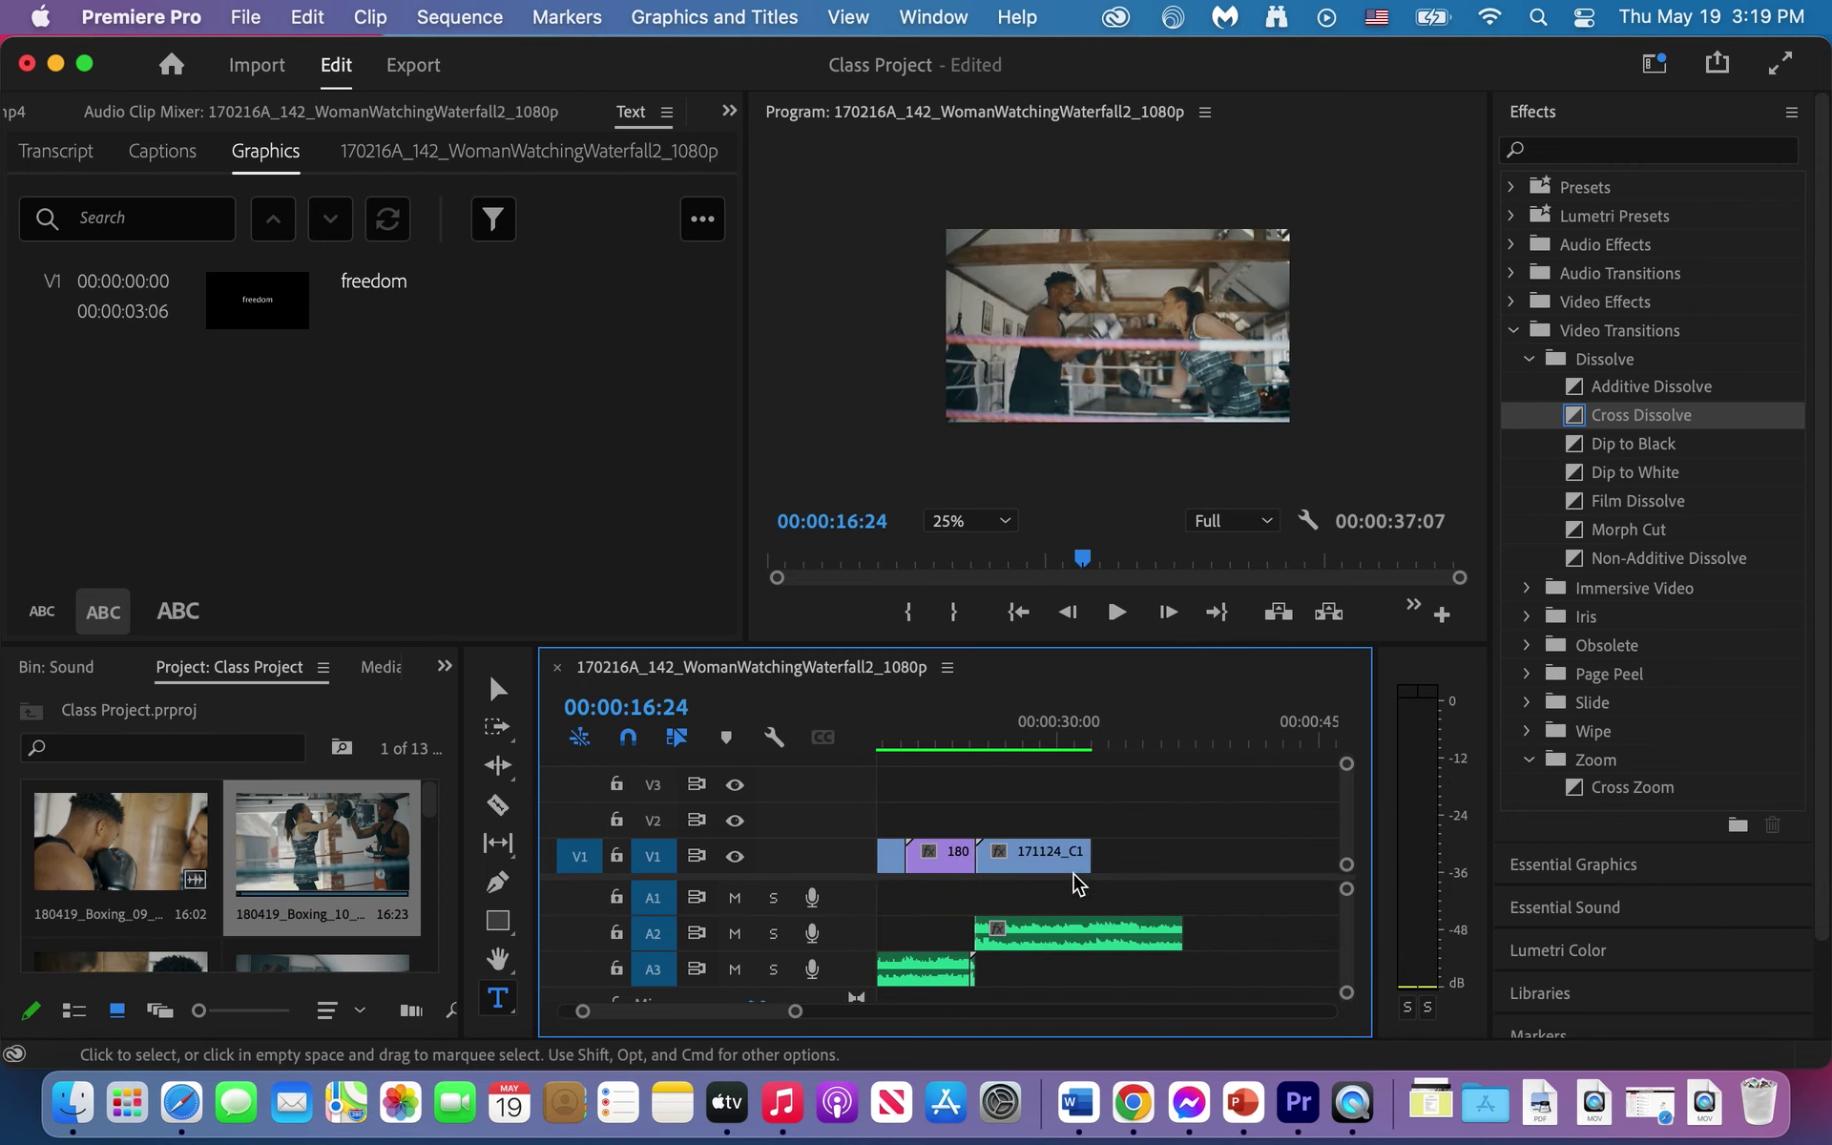
{"action": "scroll", "coordinate": [1078, 882], "scroll_direction": "up", "scroll_amount": 3}
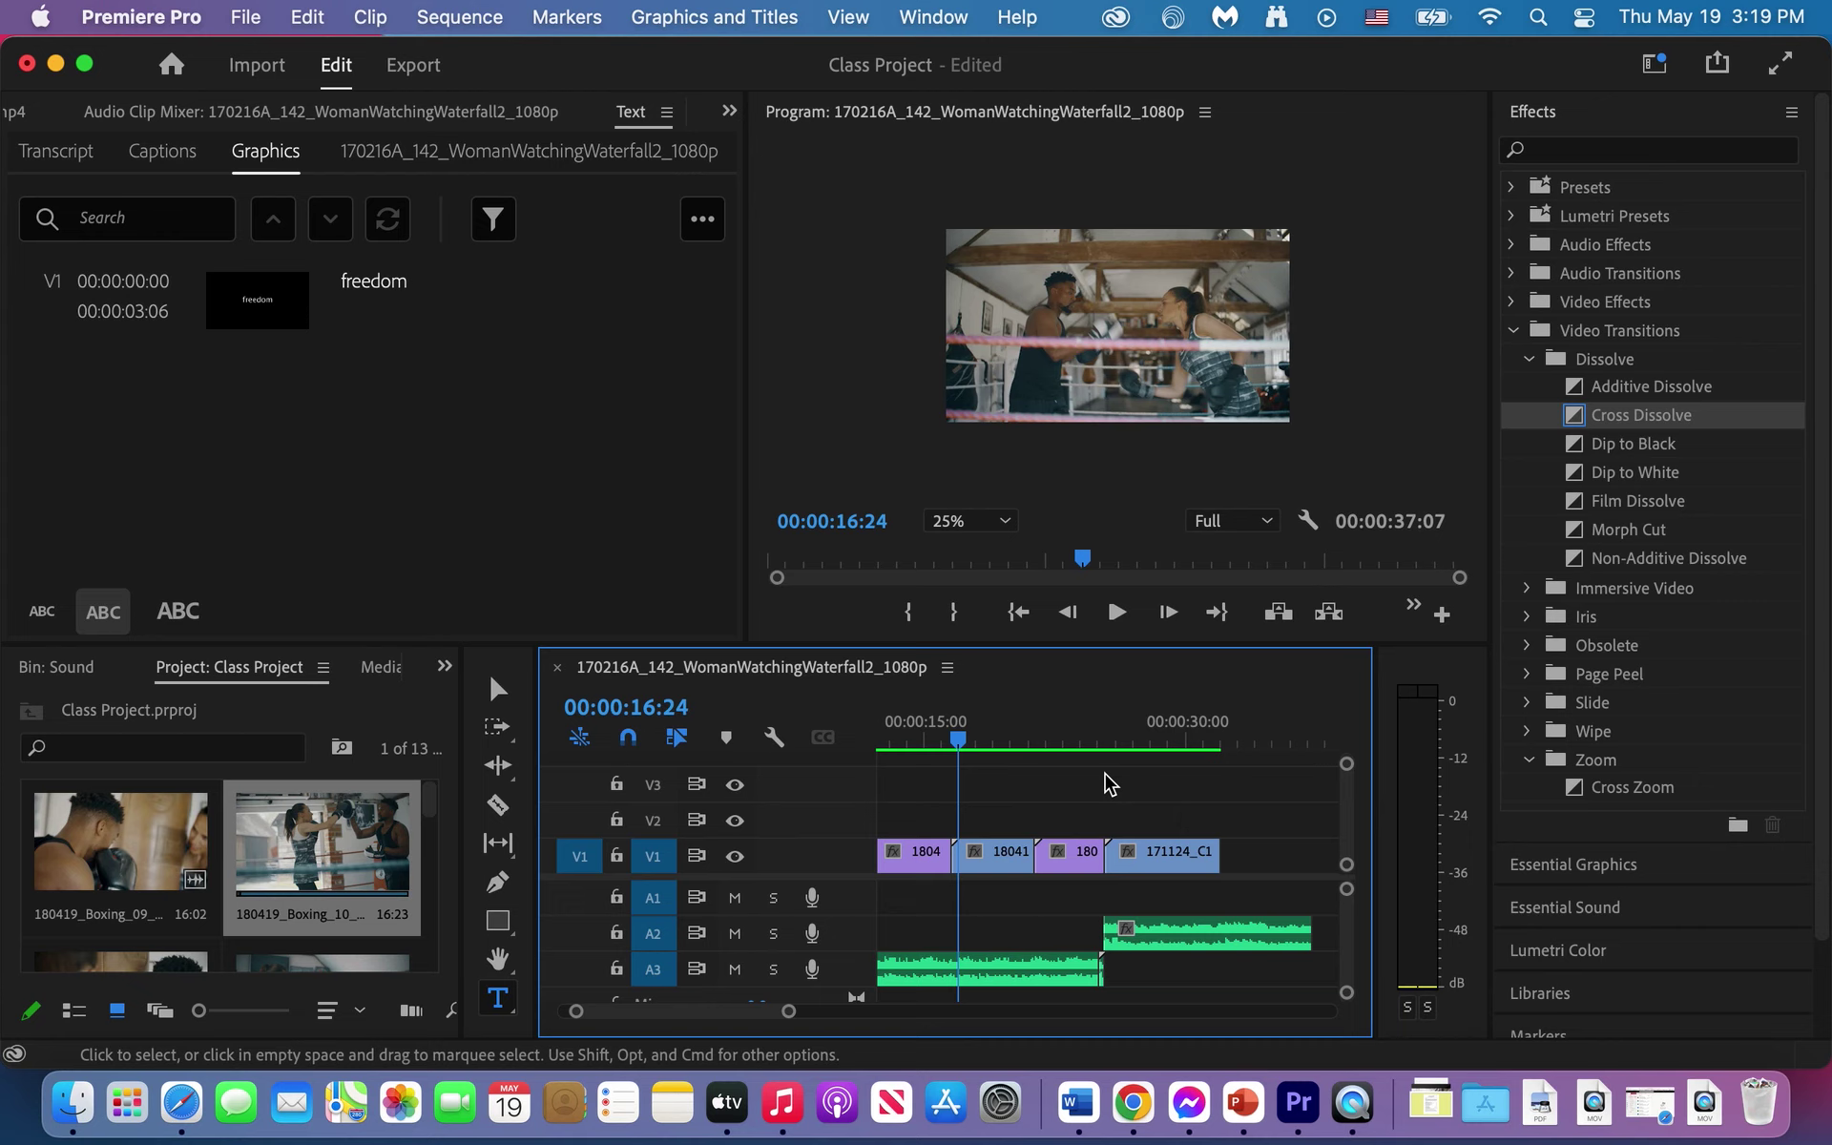
{"action": "left_click_drag", "start_coordinate": [957, 753], "coordinate": [1101, 775]}
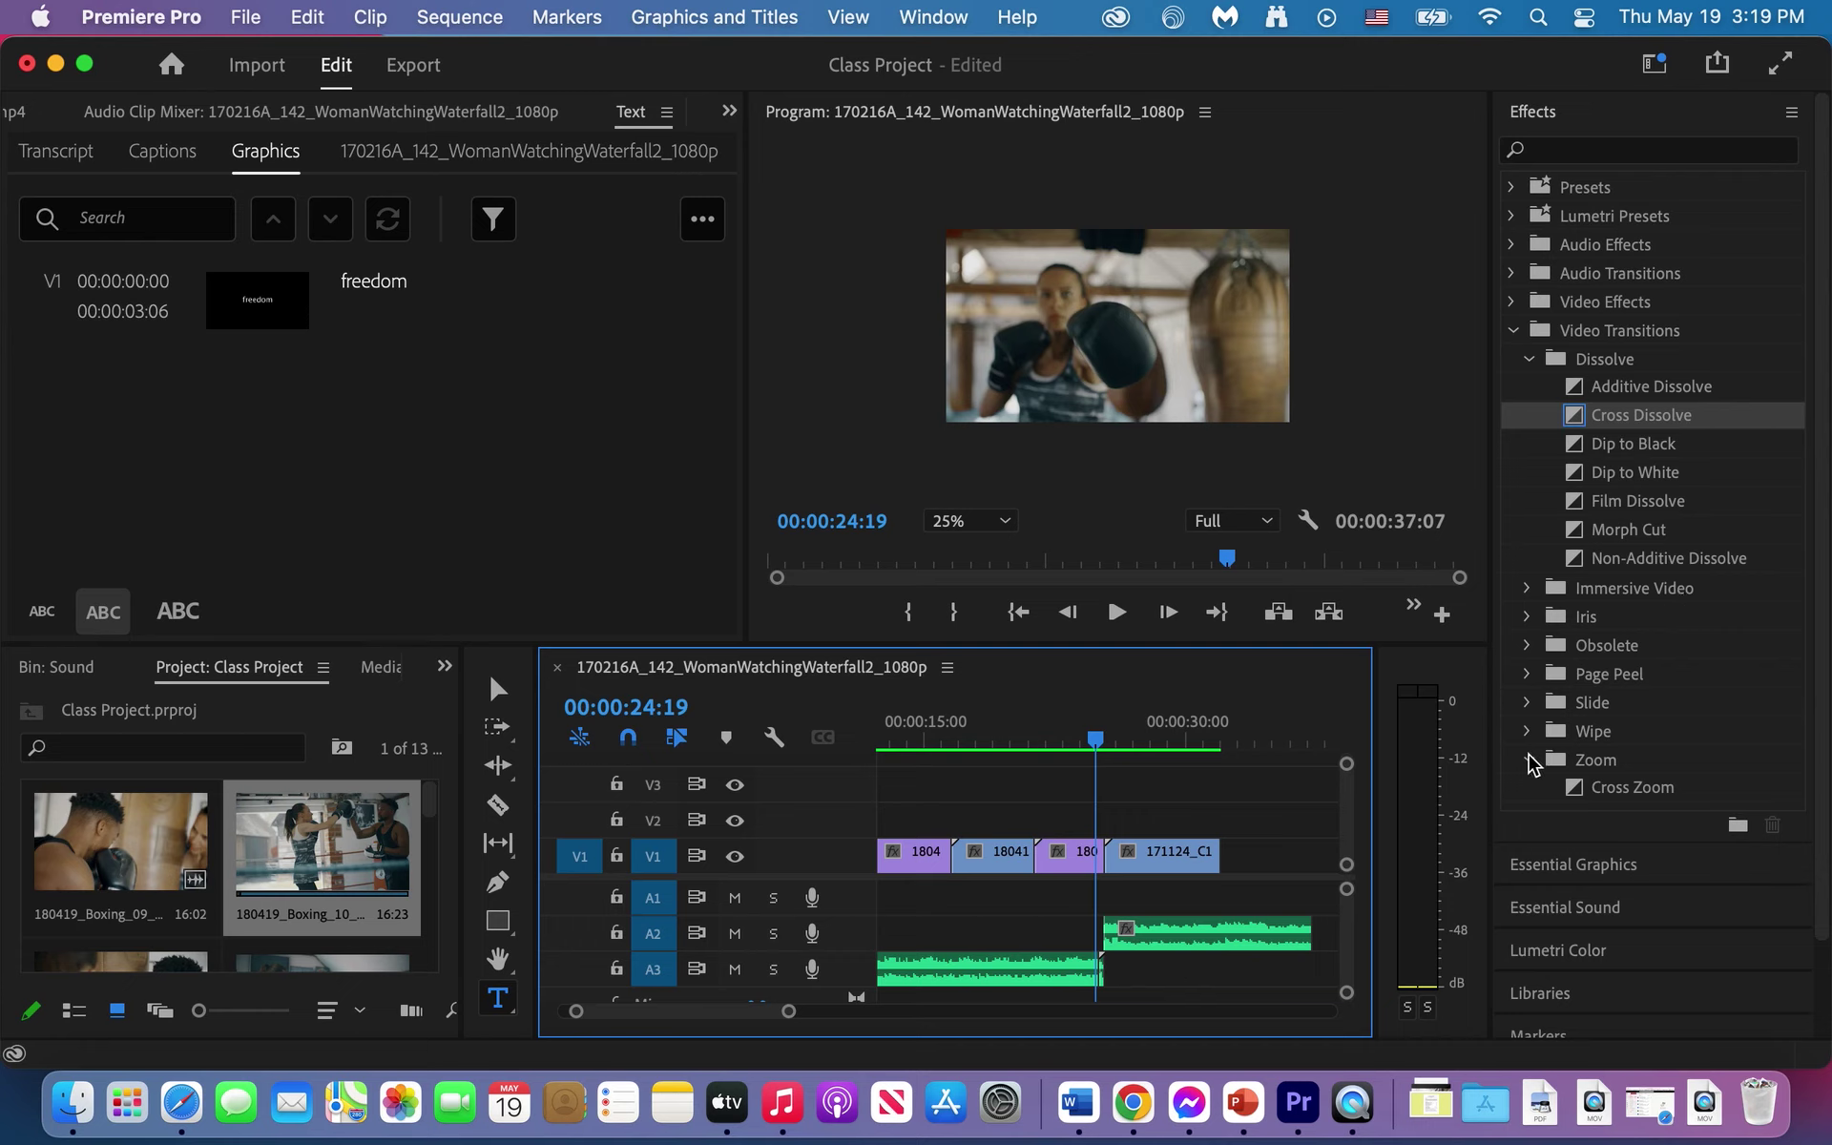
{"action": "left_click", "coordinate": [1574, 794]}
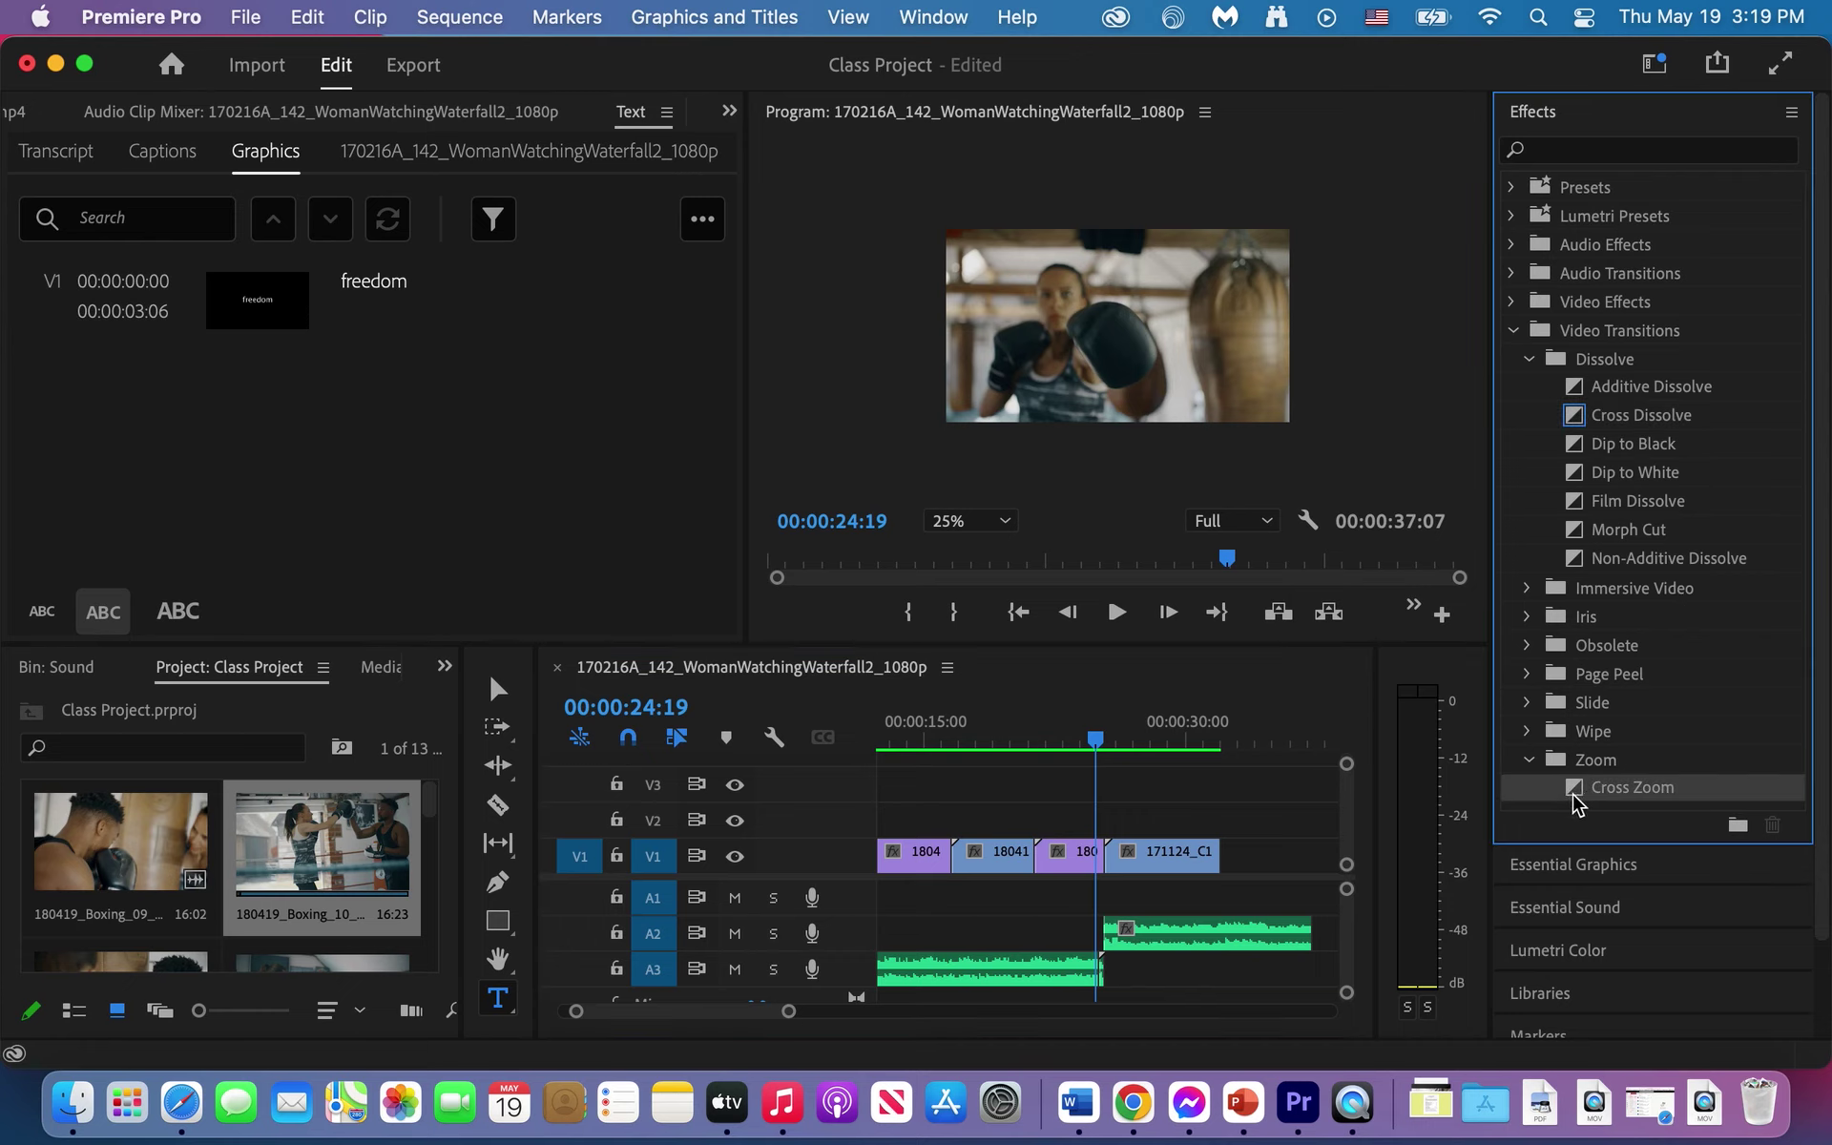
{"action": "left_click_drag", "start_coordinate": [1574, 801], "coordinate": [1104, 859]}
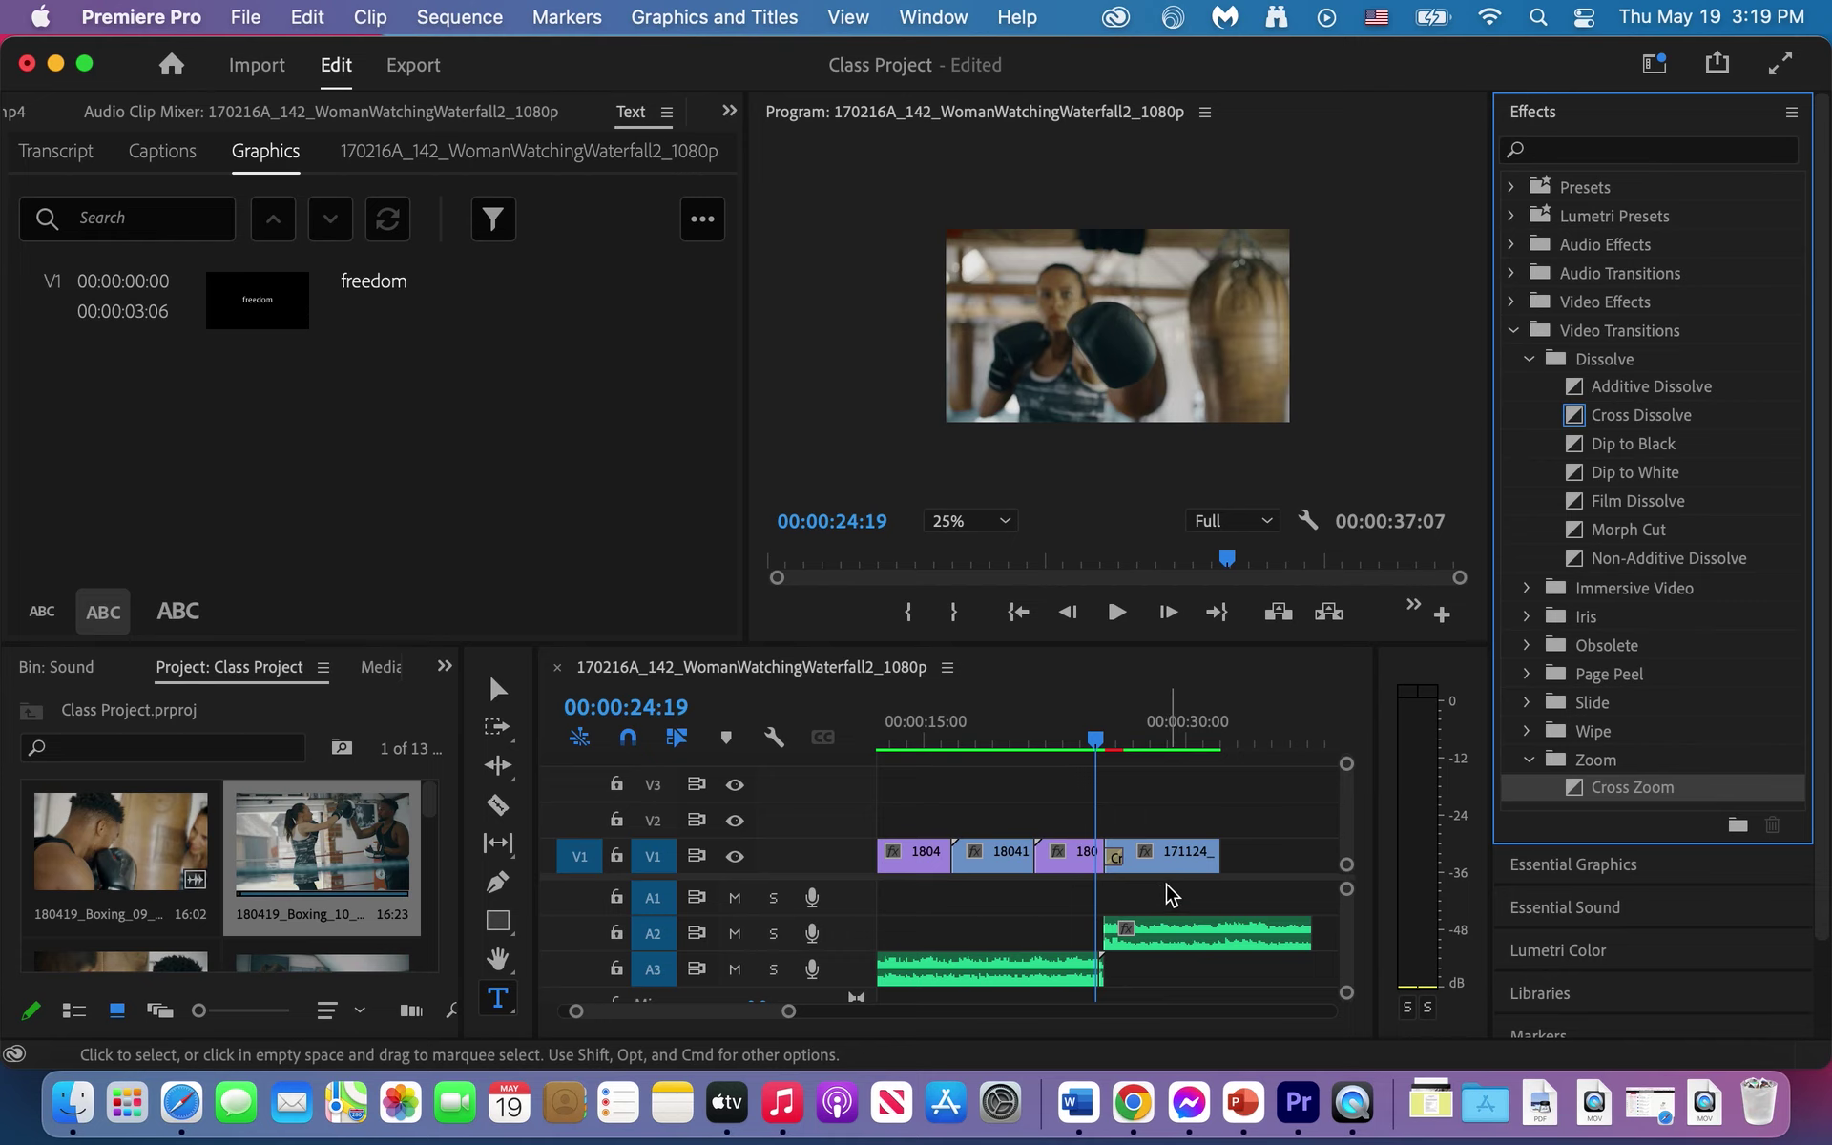
{"action": "key", "text": "super+z"}
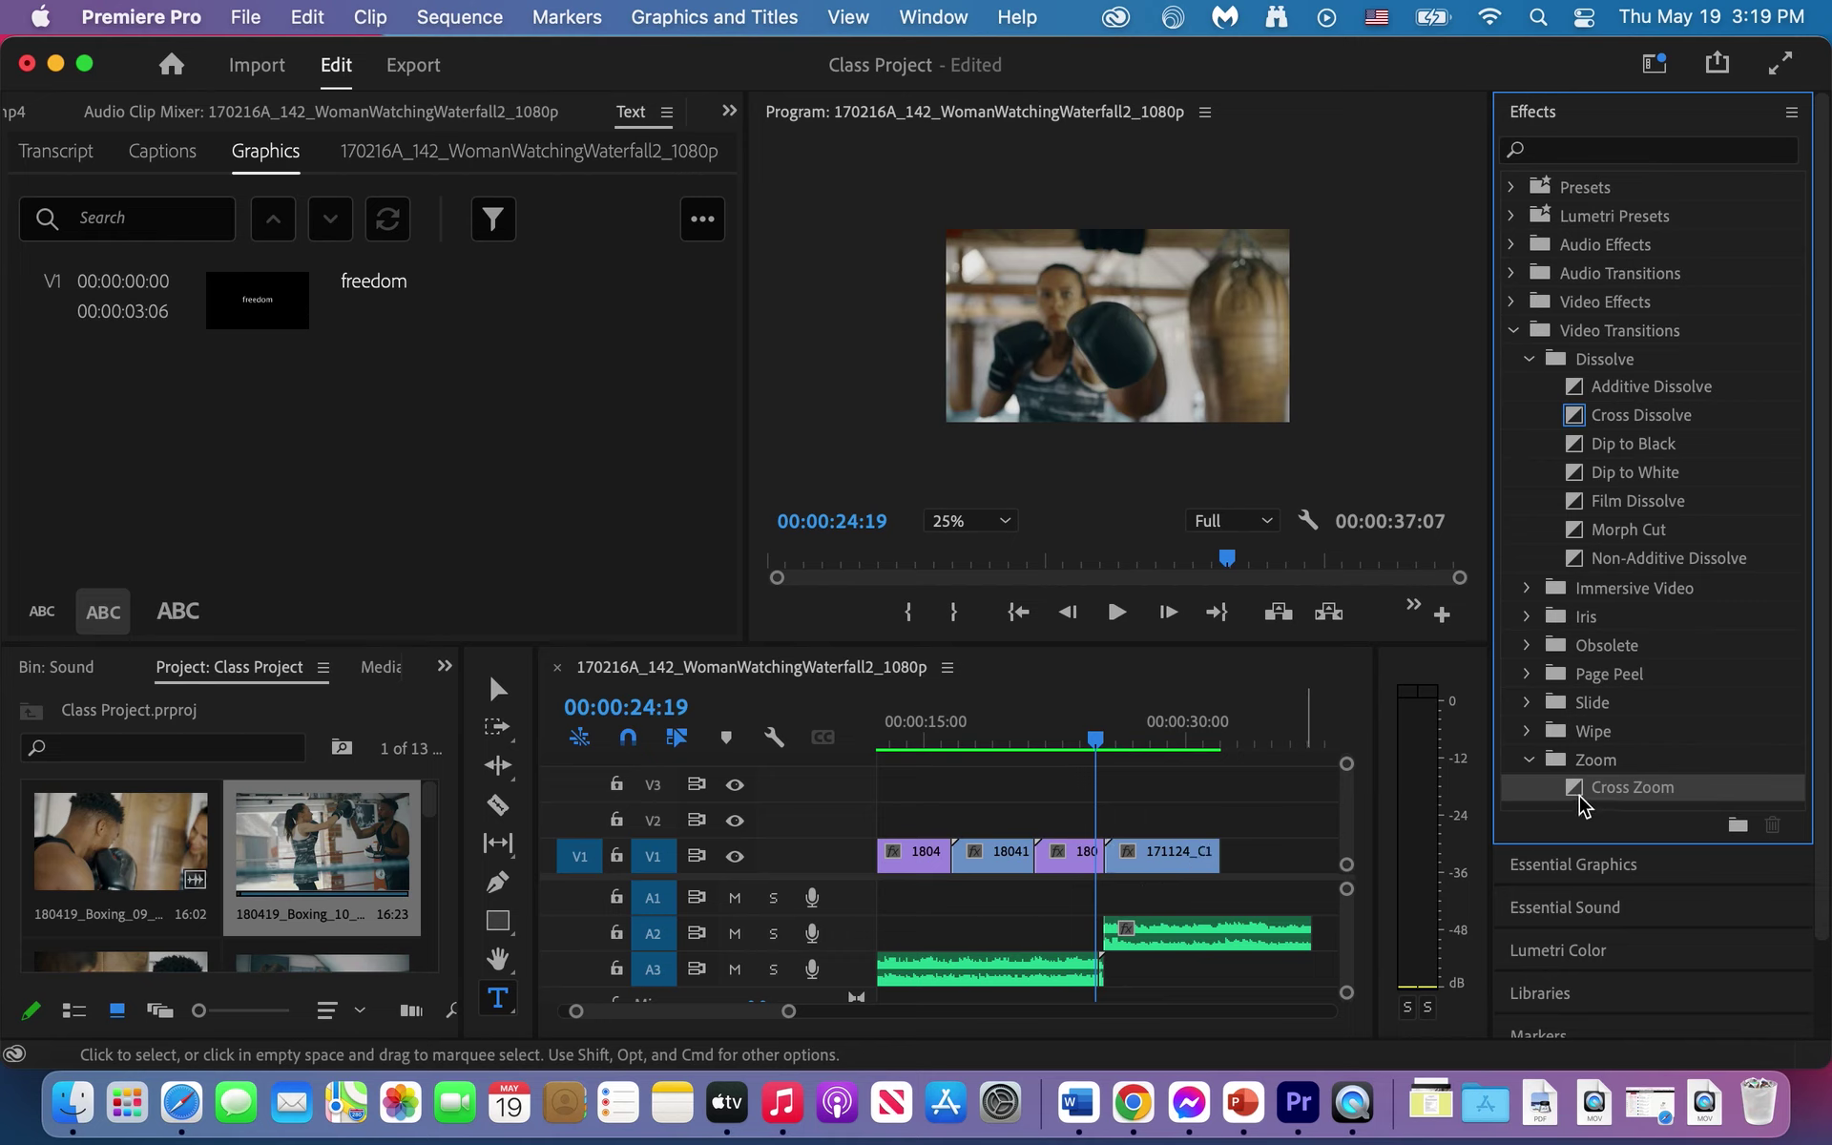
{"action": "left_click_drag", "start_coordinate": [1436, 795], "coordinate": [1100, 863]}
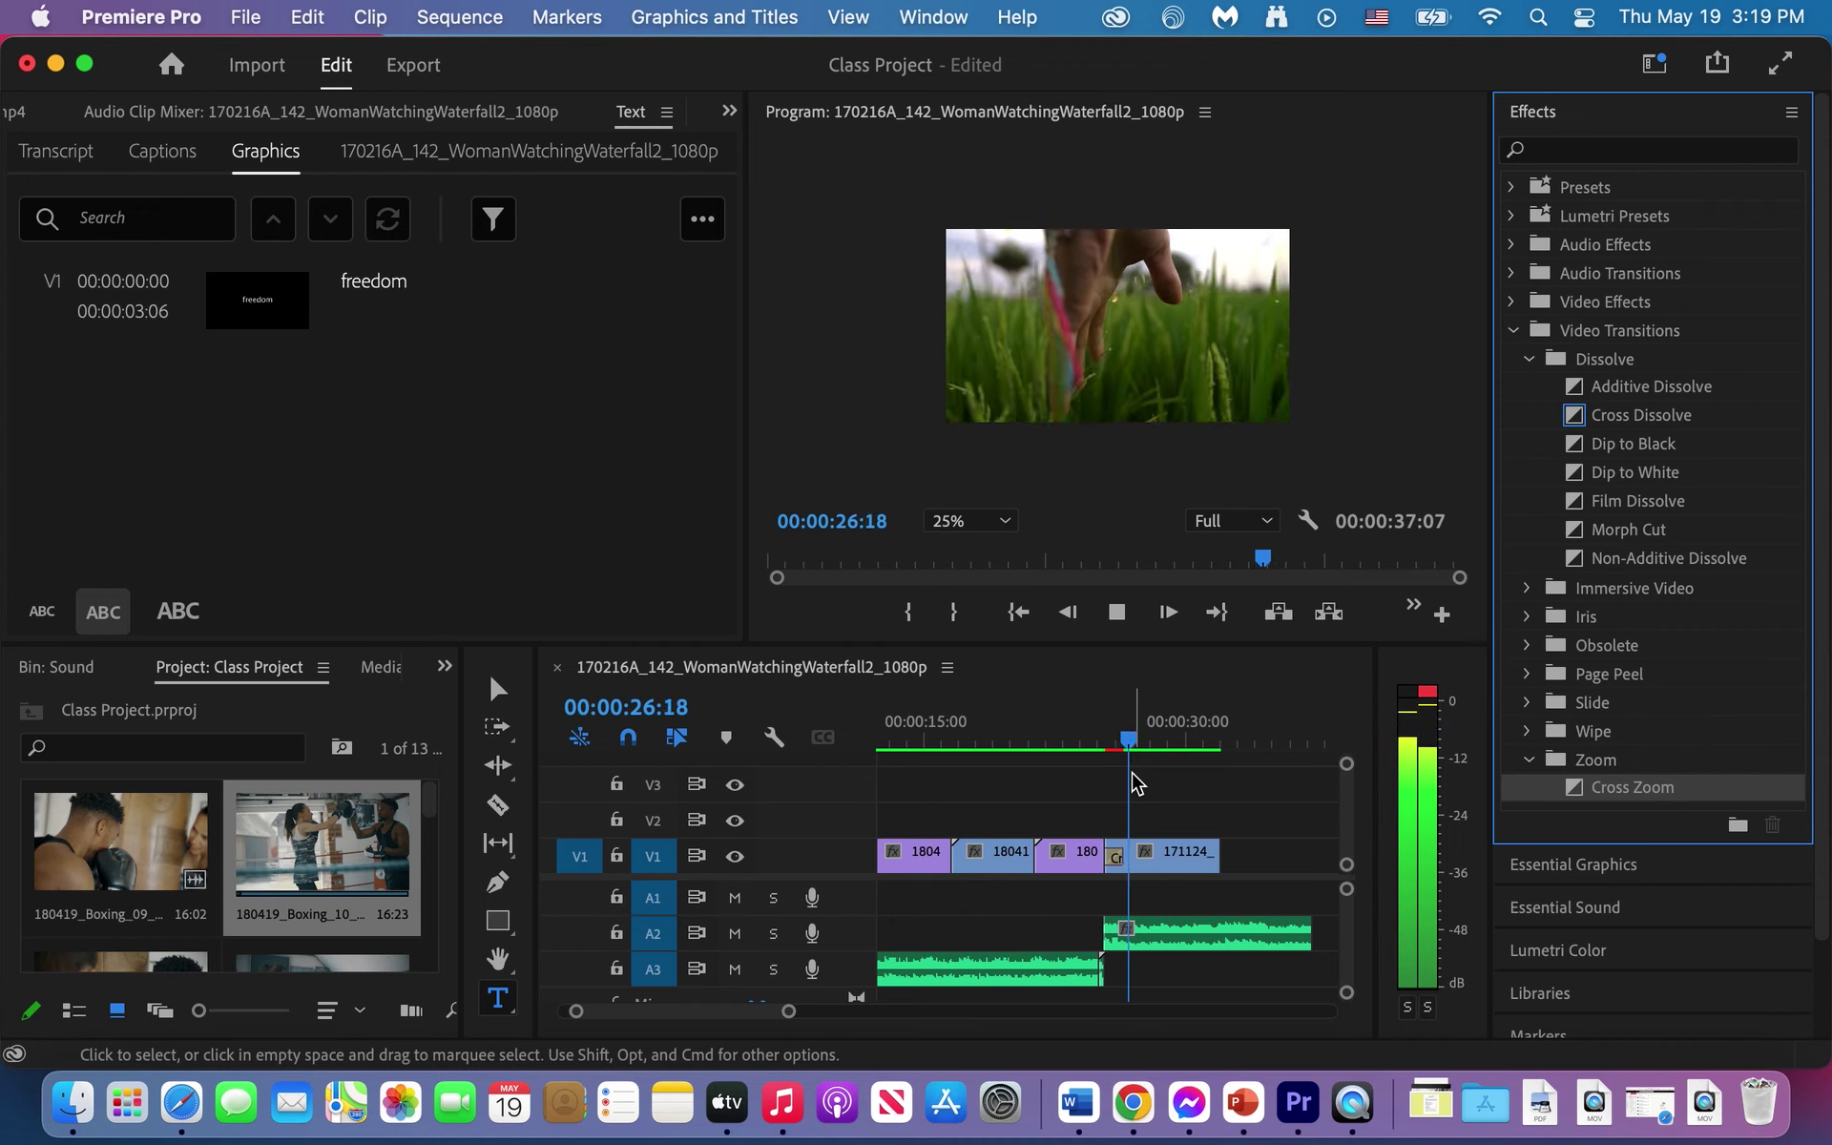
{"action": "key", "text": "space"}
Step: Delete that Cross Zoom, apply Cross Dissolve in its place, and play it back
{"action": "left_click", "coordinate": [1114, 863]}
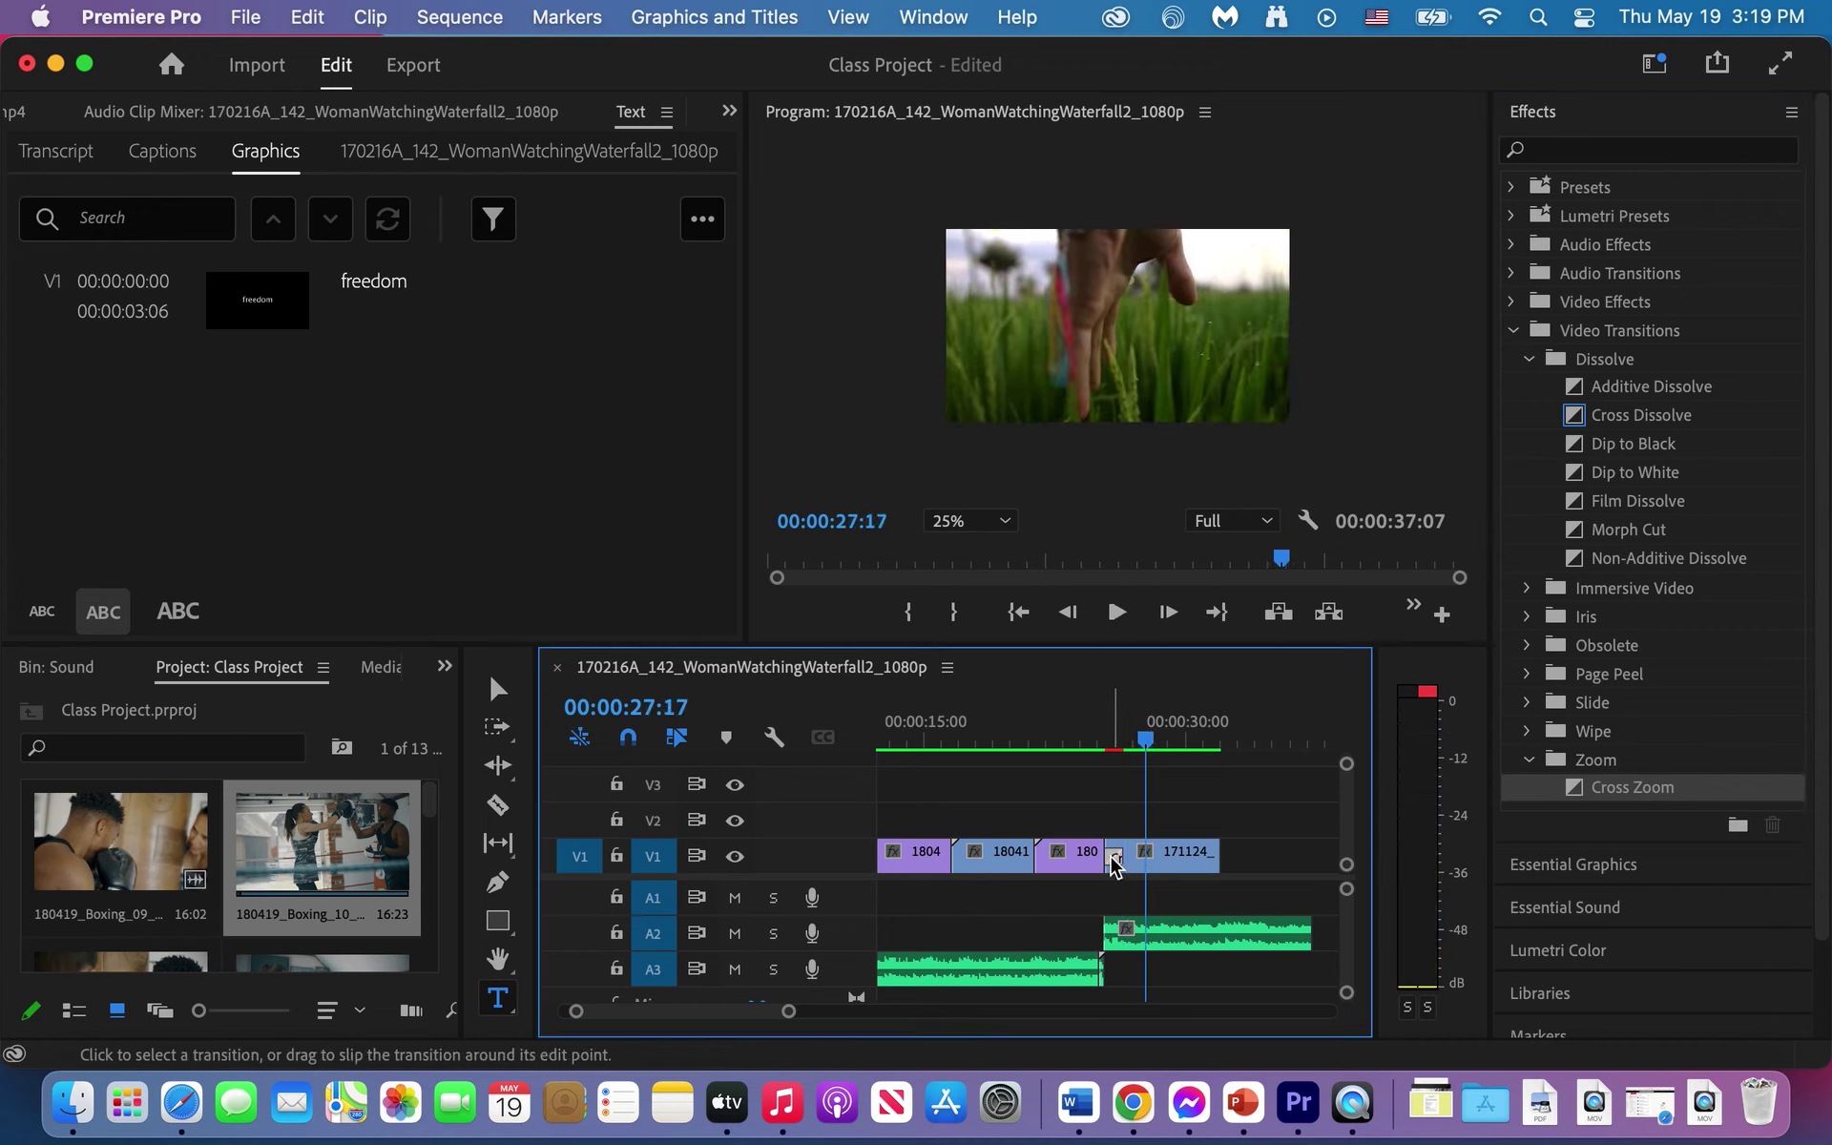
{"action": "key", "text": "Delete"}
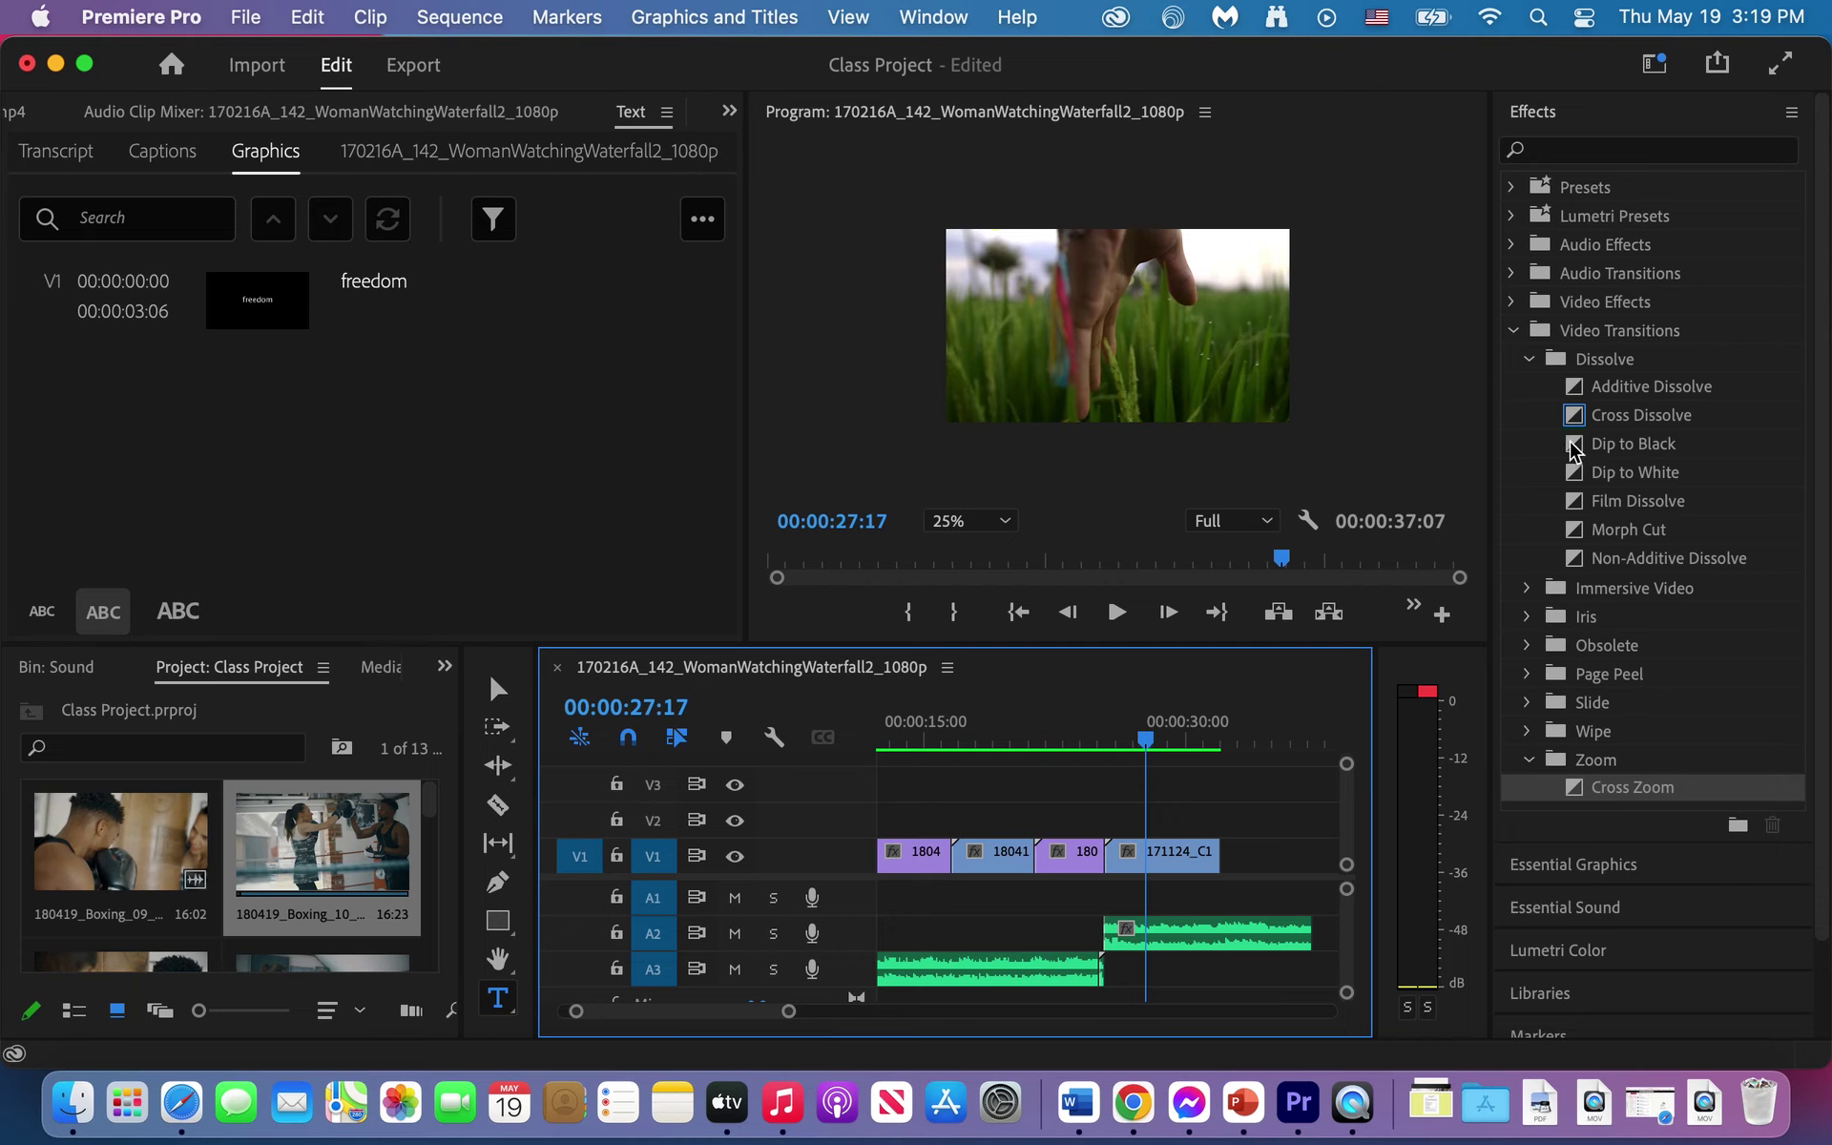
{"action": "left_click_drag", "start_coordinate": [1574, 420], "coordinate": [1112, 868]}
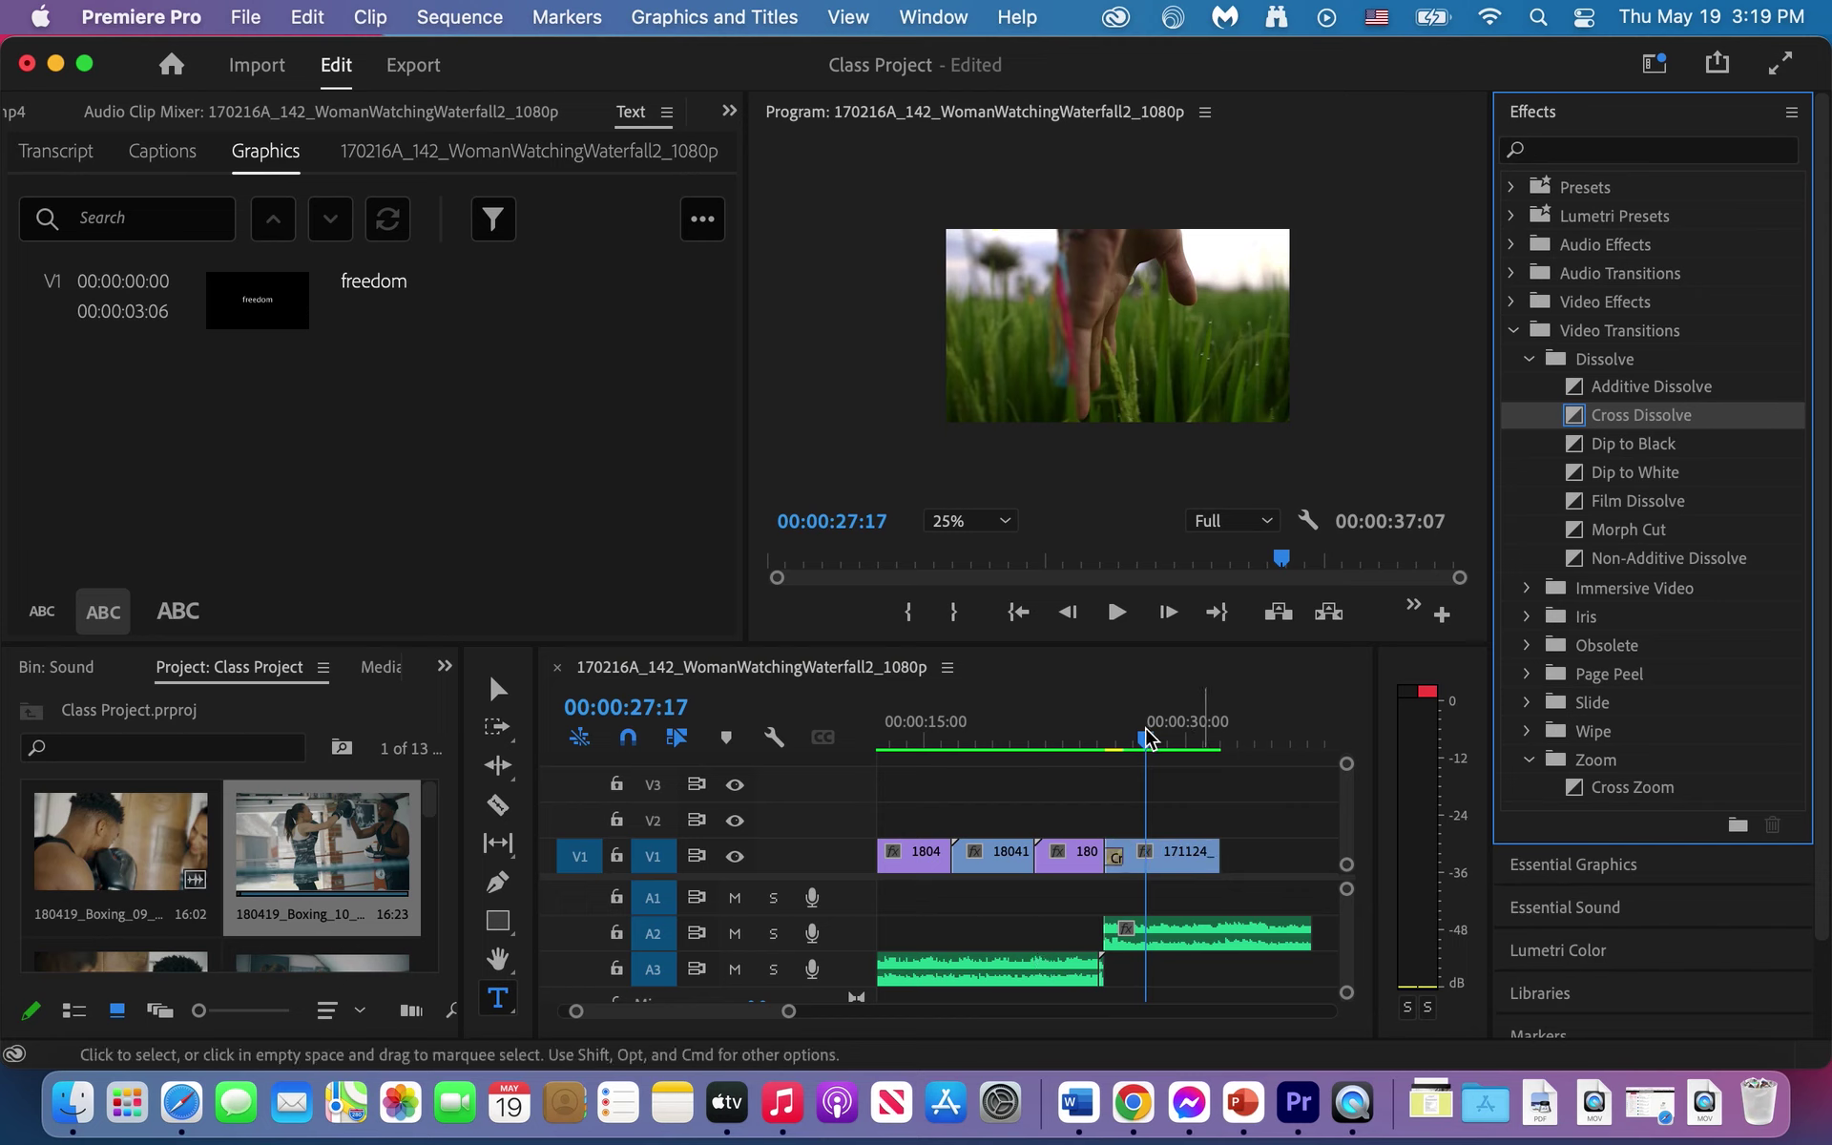
{"action": "left_click", "coordinate": [1072, 745]}
{"action": "key", "text": "space"}
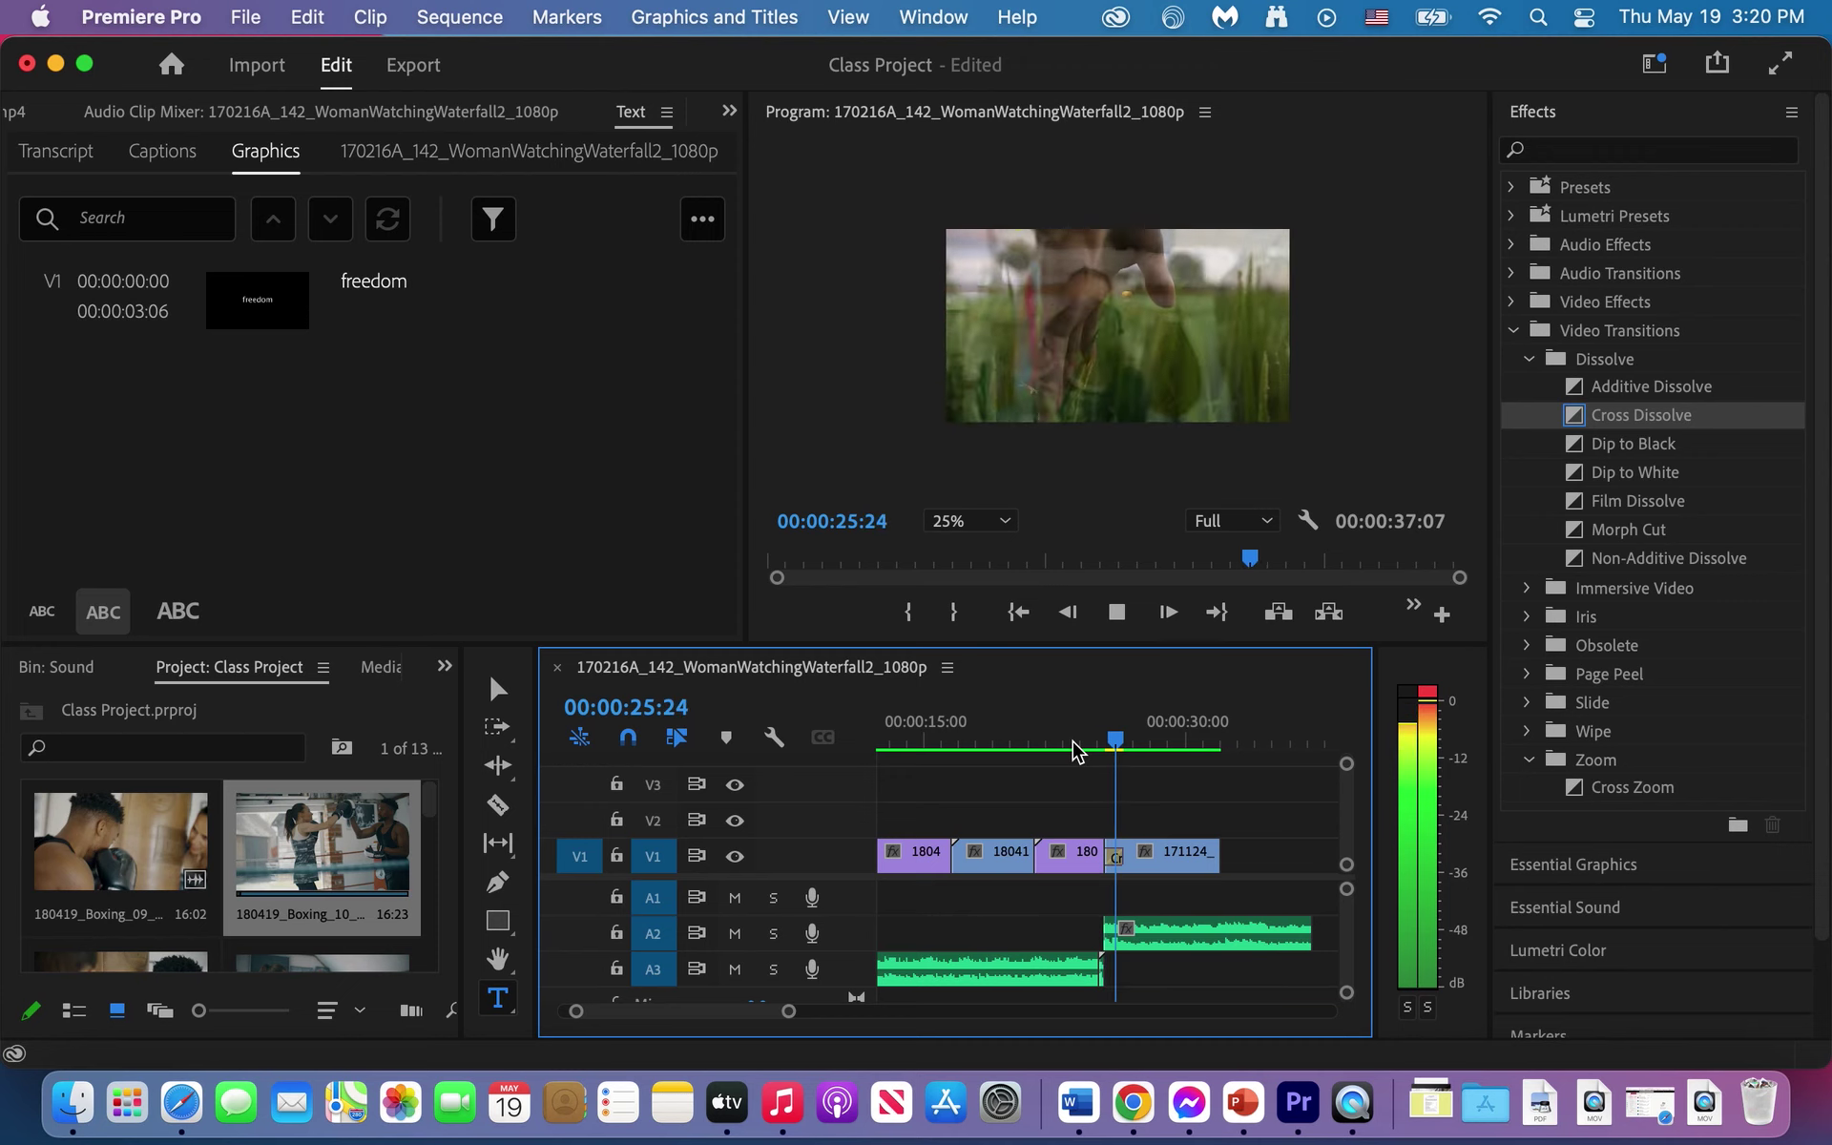
{"action": "key", "text": "space"}
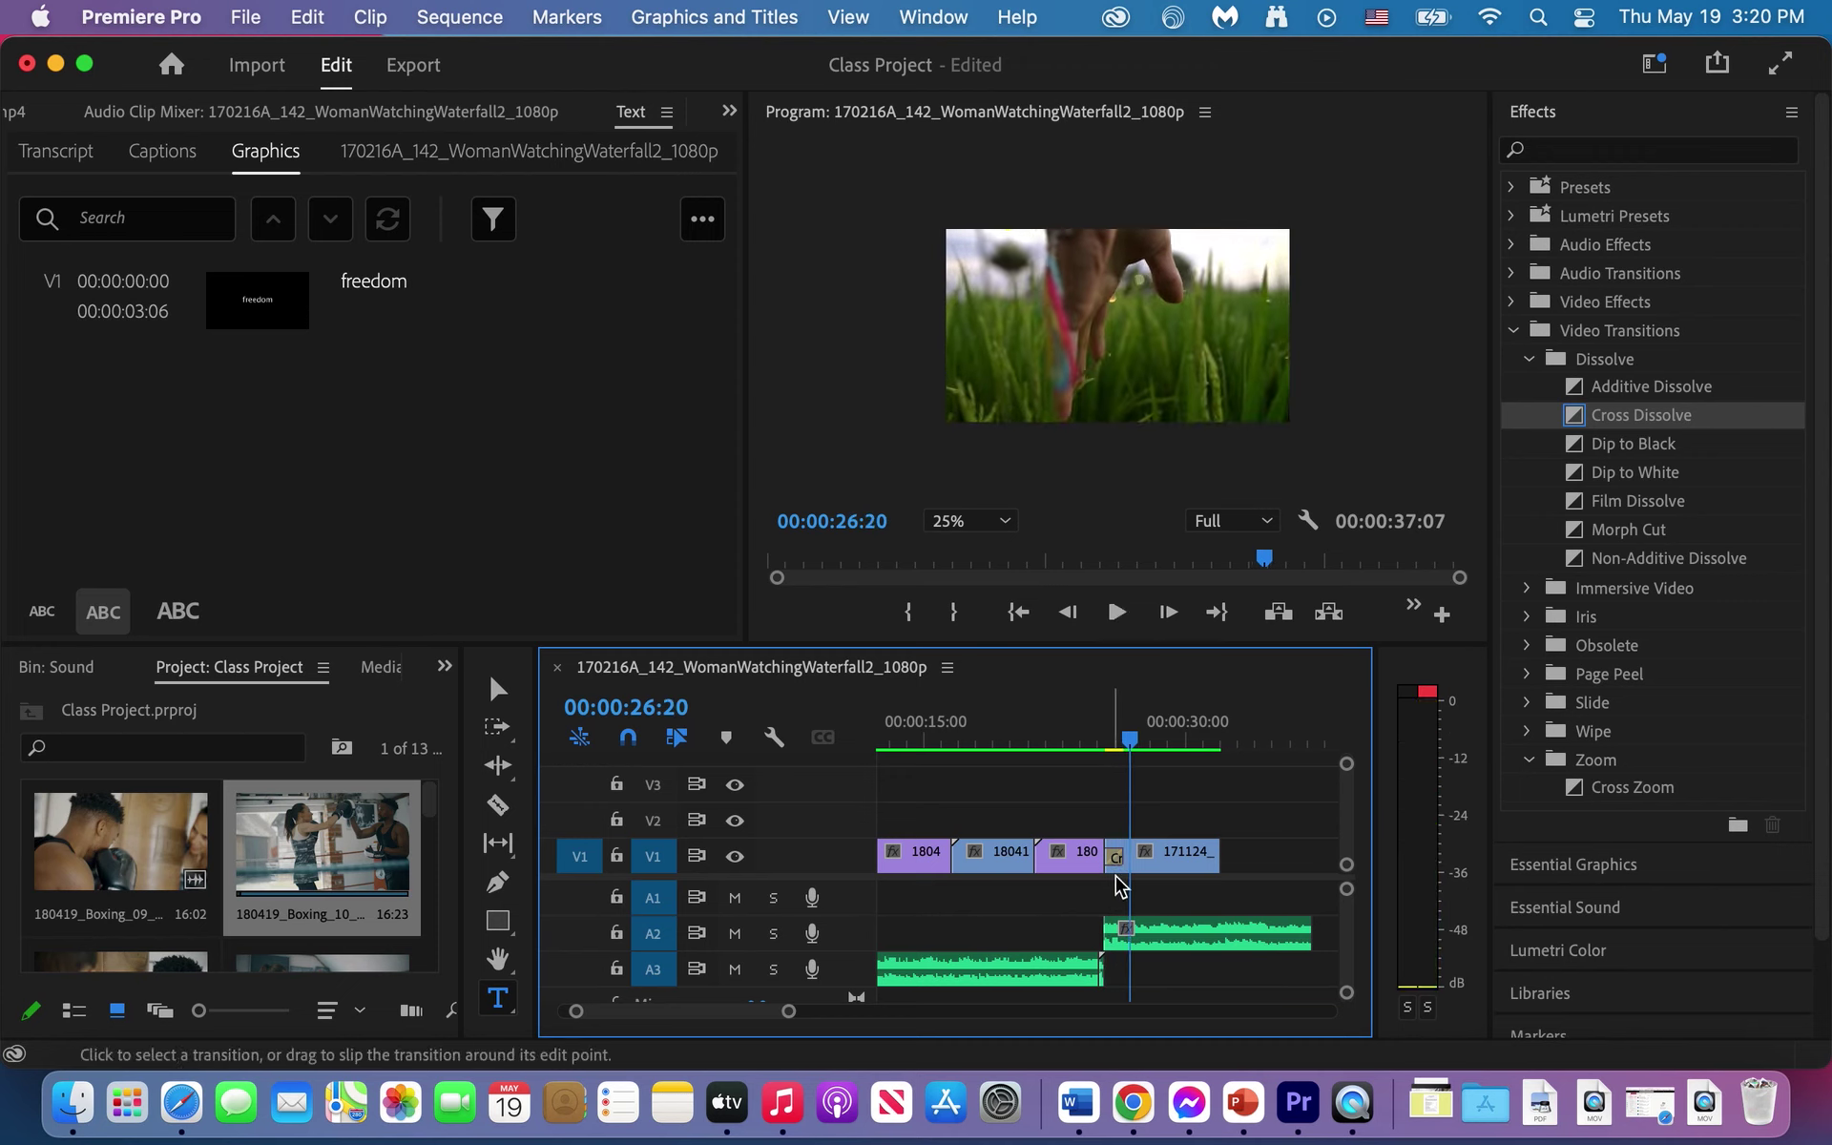
{"action": "scroll", "coordinate": [1121, 885], "scroll_direction": "left", "scroll_amount": 2}
Step: Adjust the opening A1 audio clip's left edge, trimming 00:00:01:00 off its start
{"action": "scroll", "coordinate": [1121, 886], "scroll_direction": "left", "scroll_amount": 6}
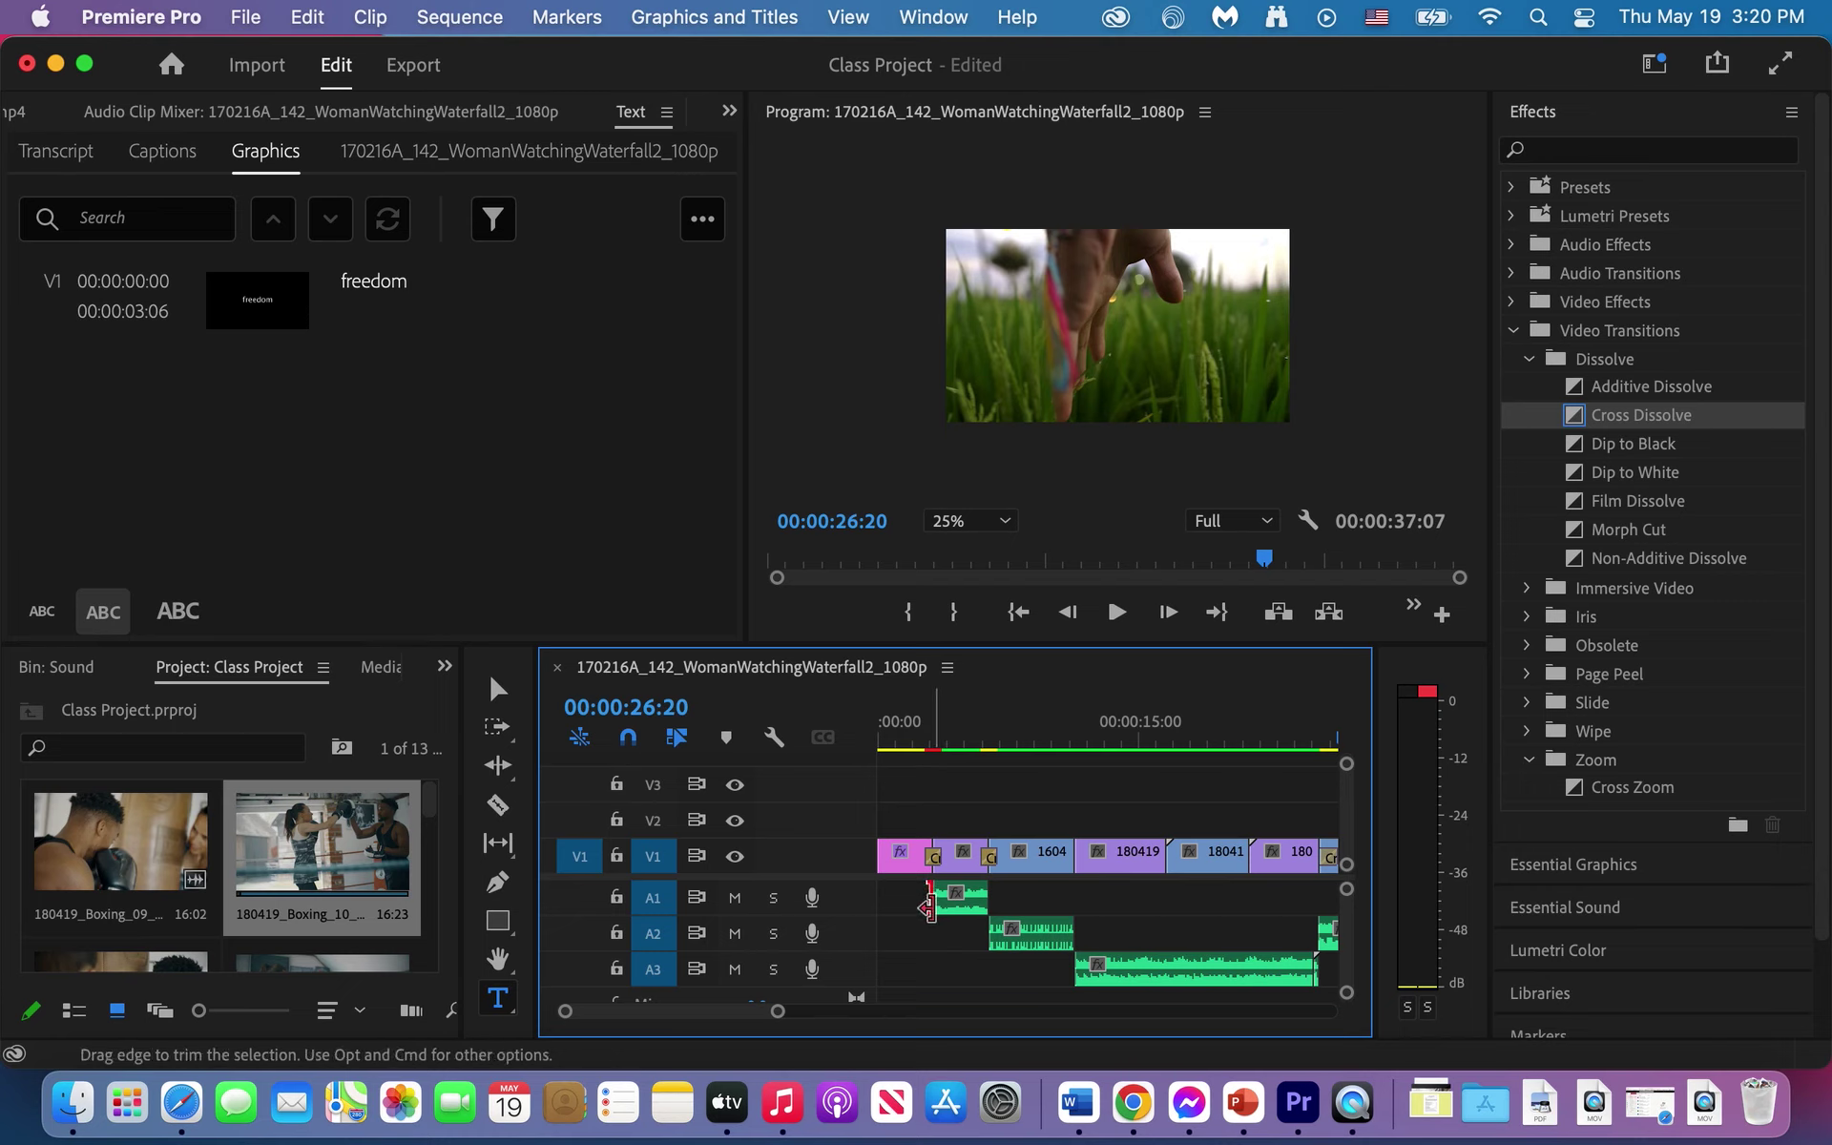
{"action": "left_click_drag", "start_coordinate": [938, 897], "coordinate": [982, 897]}
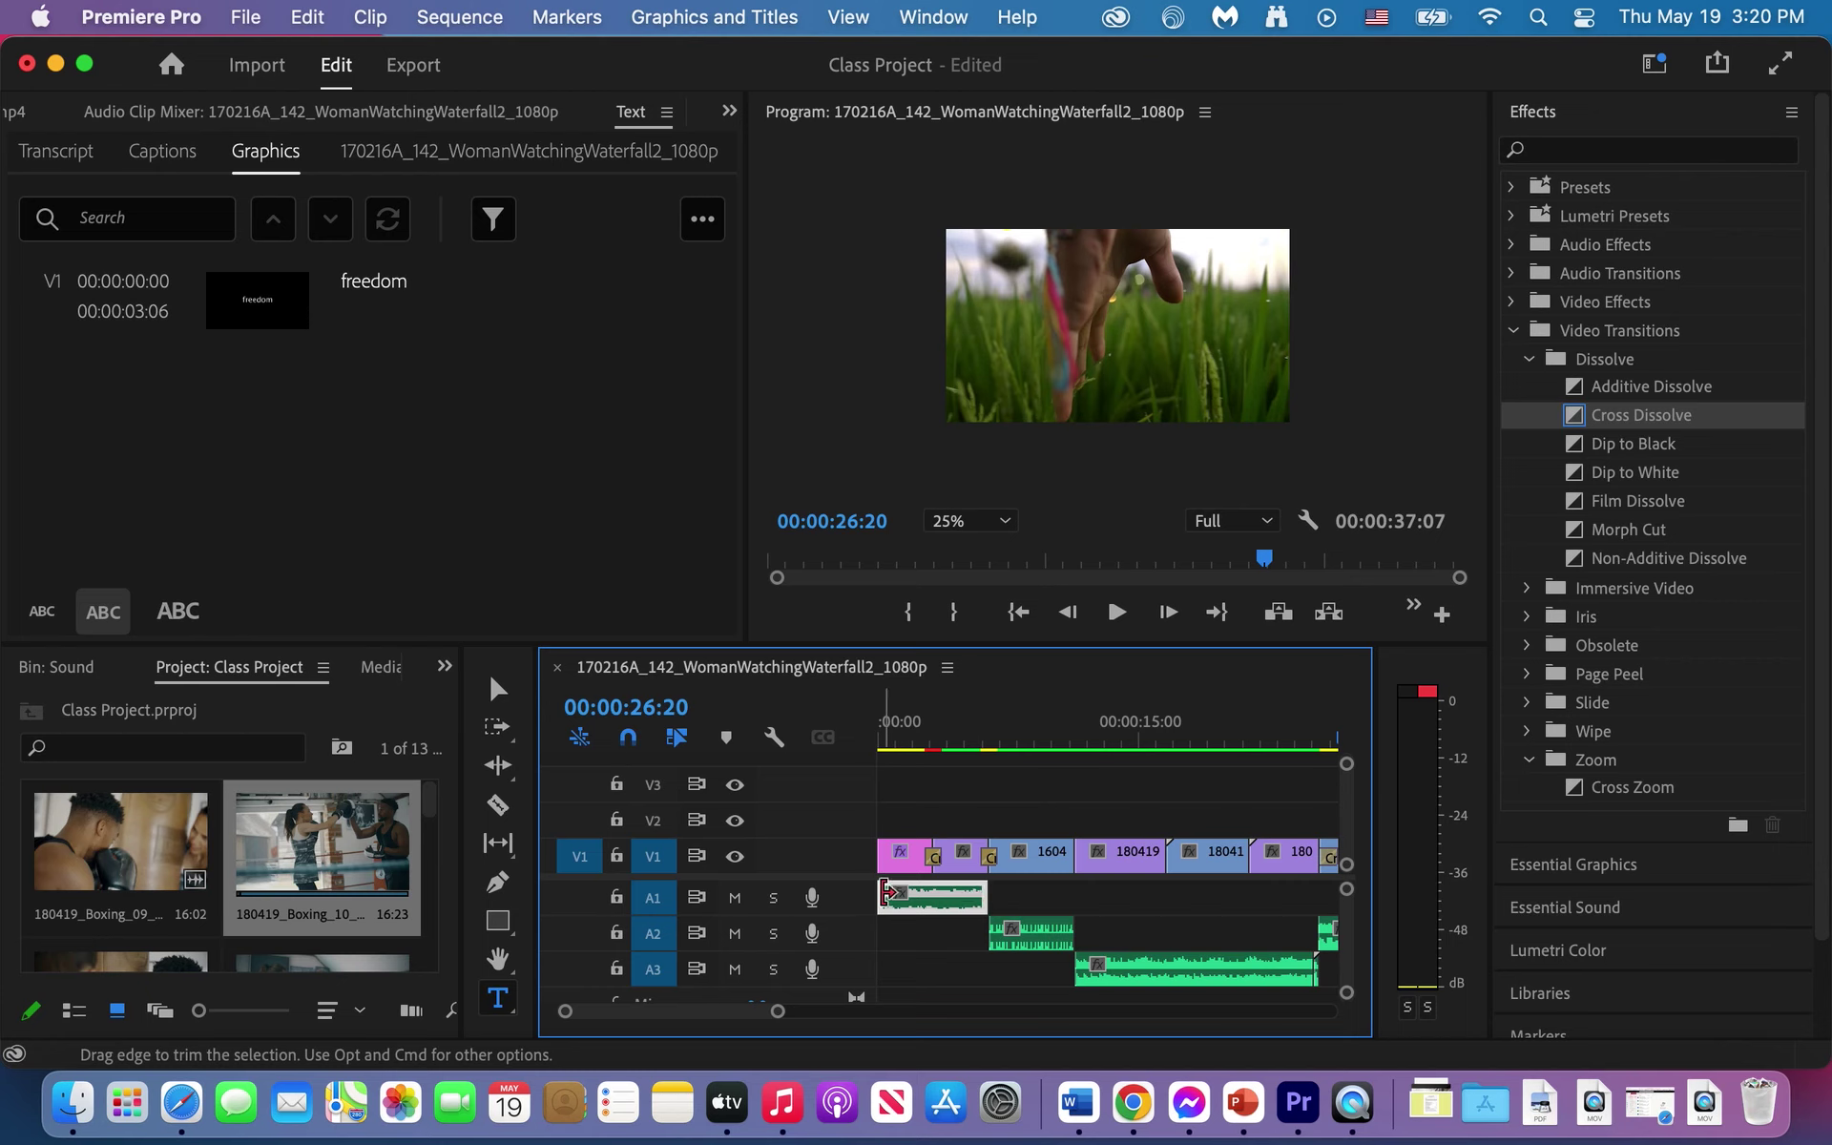
{"action": "left_click", "coordinate": [894, 893]}
{"action": "left_click_drag", "start_coordinate": [893, 897], "coordinate": [903, 899]}
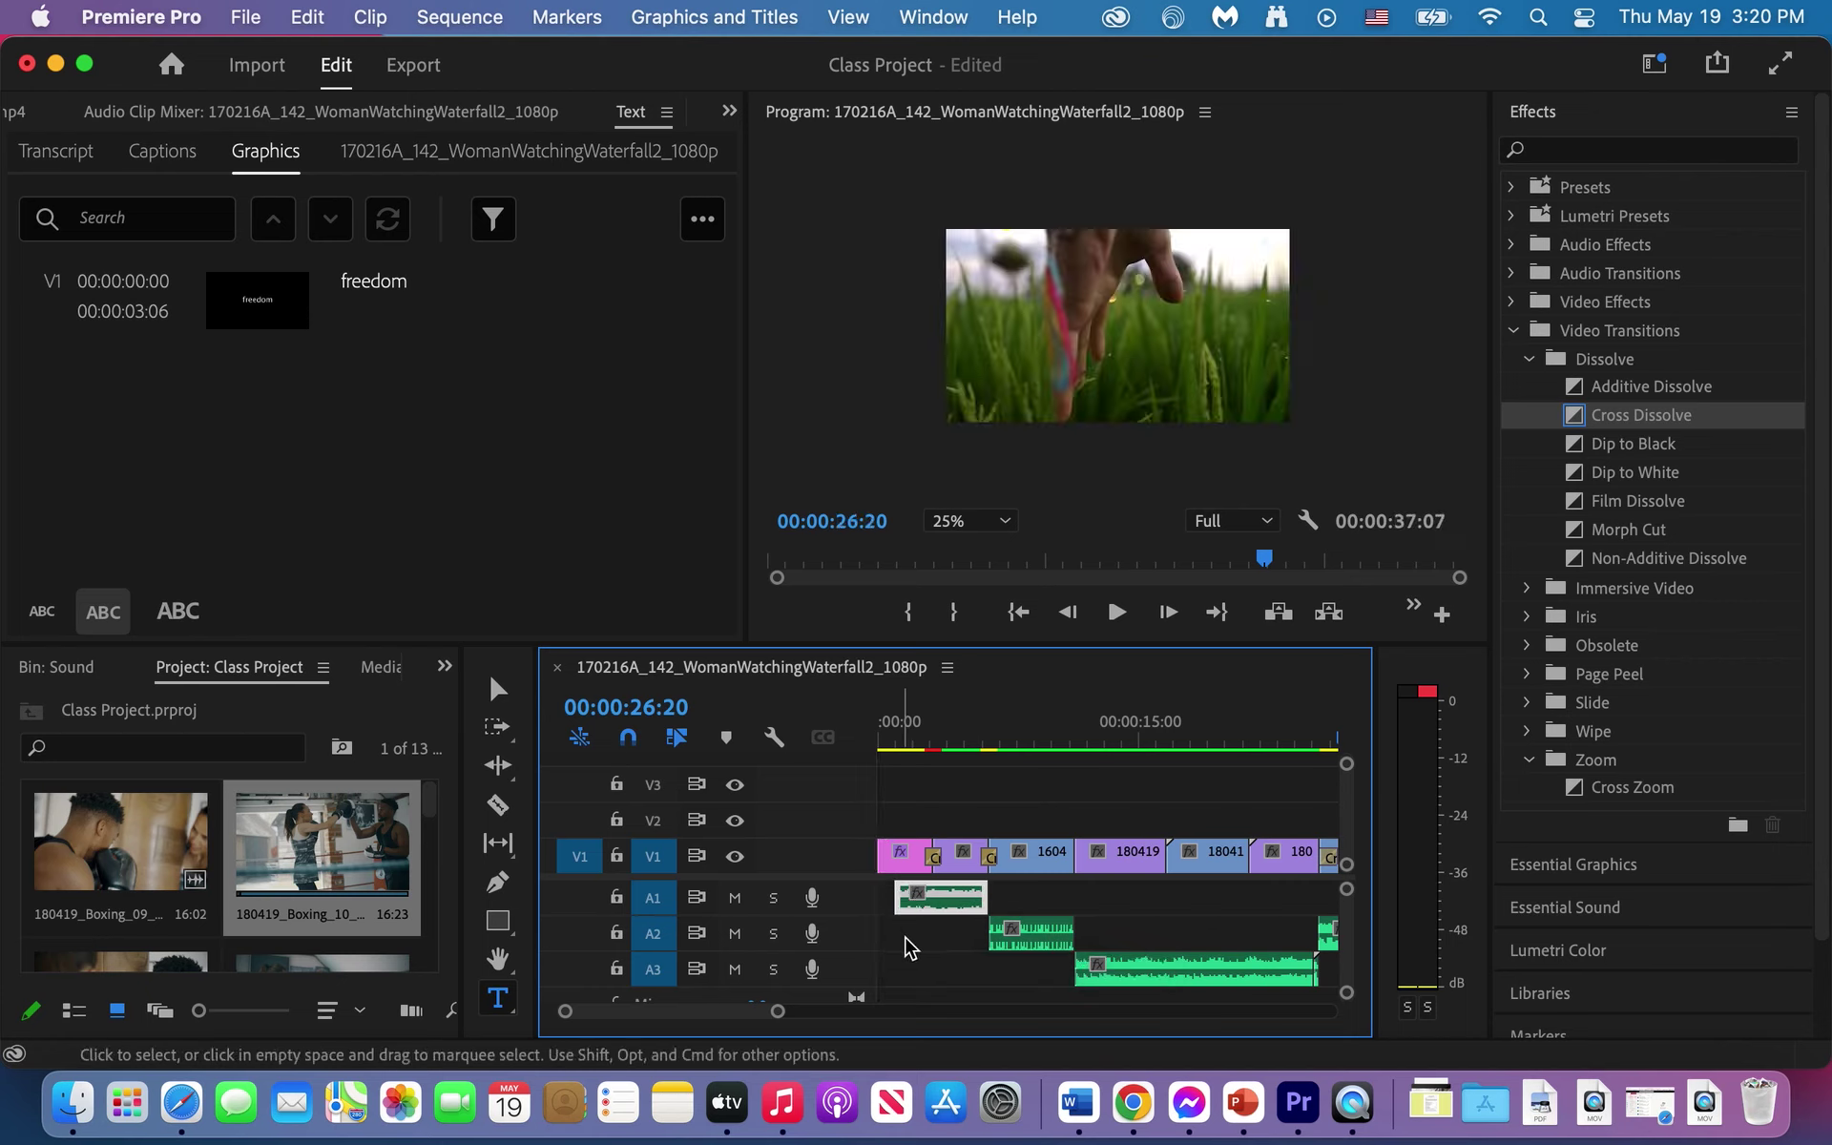
{"action": "left_click", "coordinate": [914, 945]}
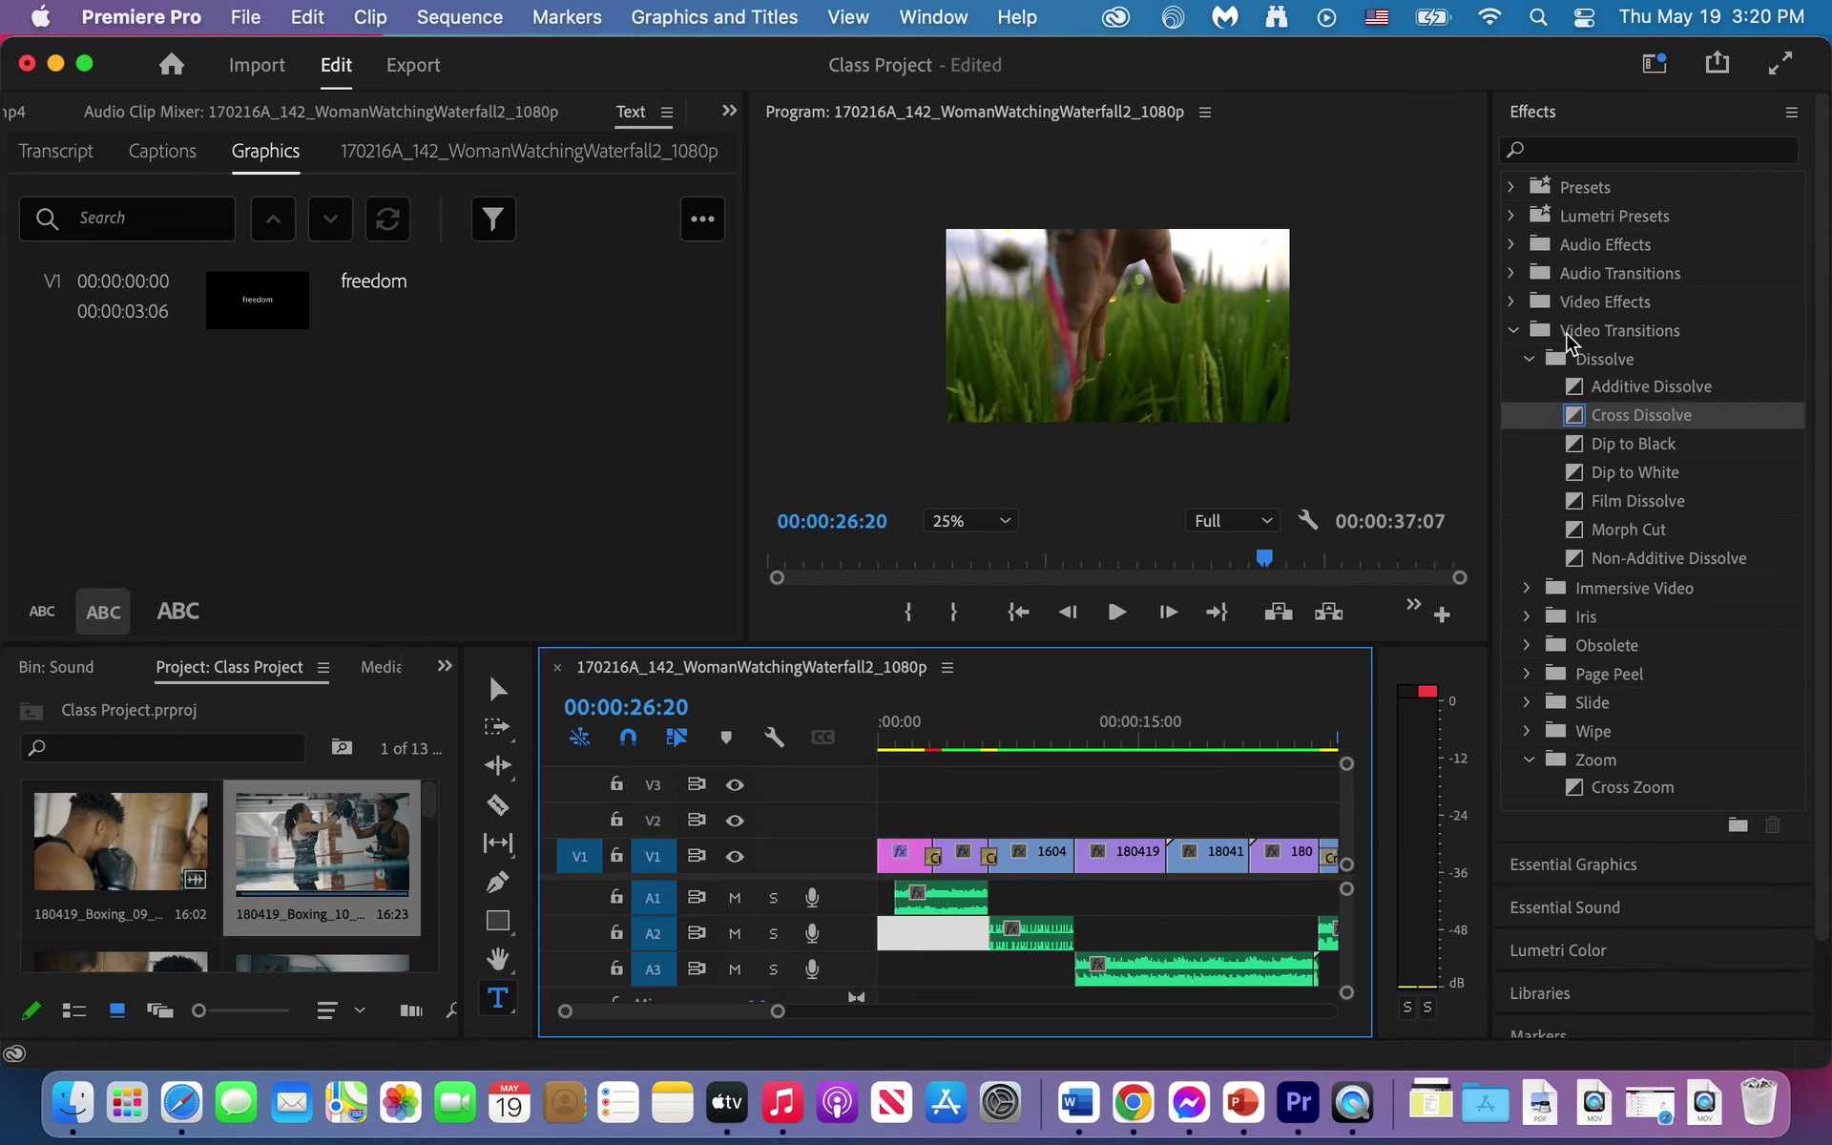
Step: Apply a Constant Power crossfade to fade in the opening A1 audio clip
{"action": "left_click", "coordinate": [1511, 274]}
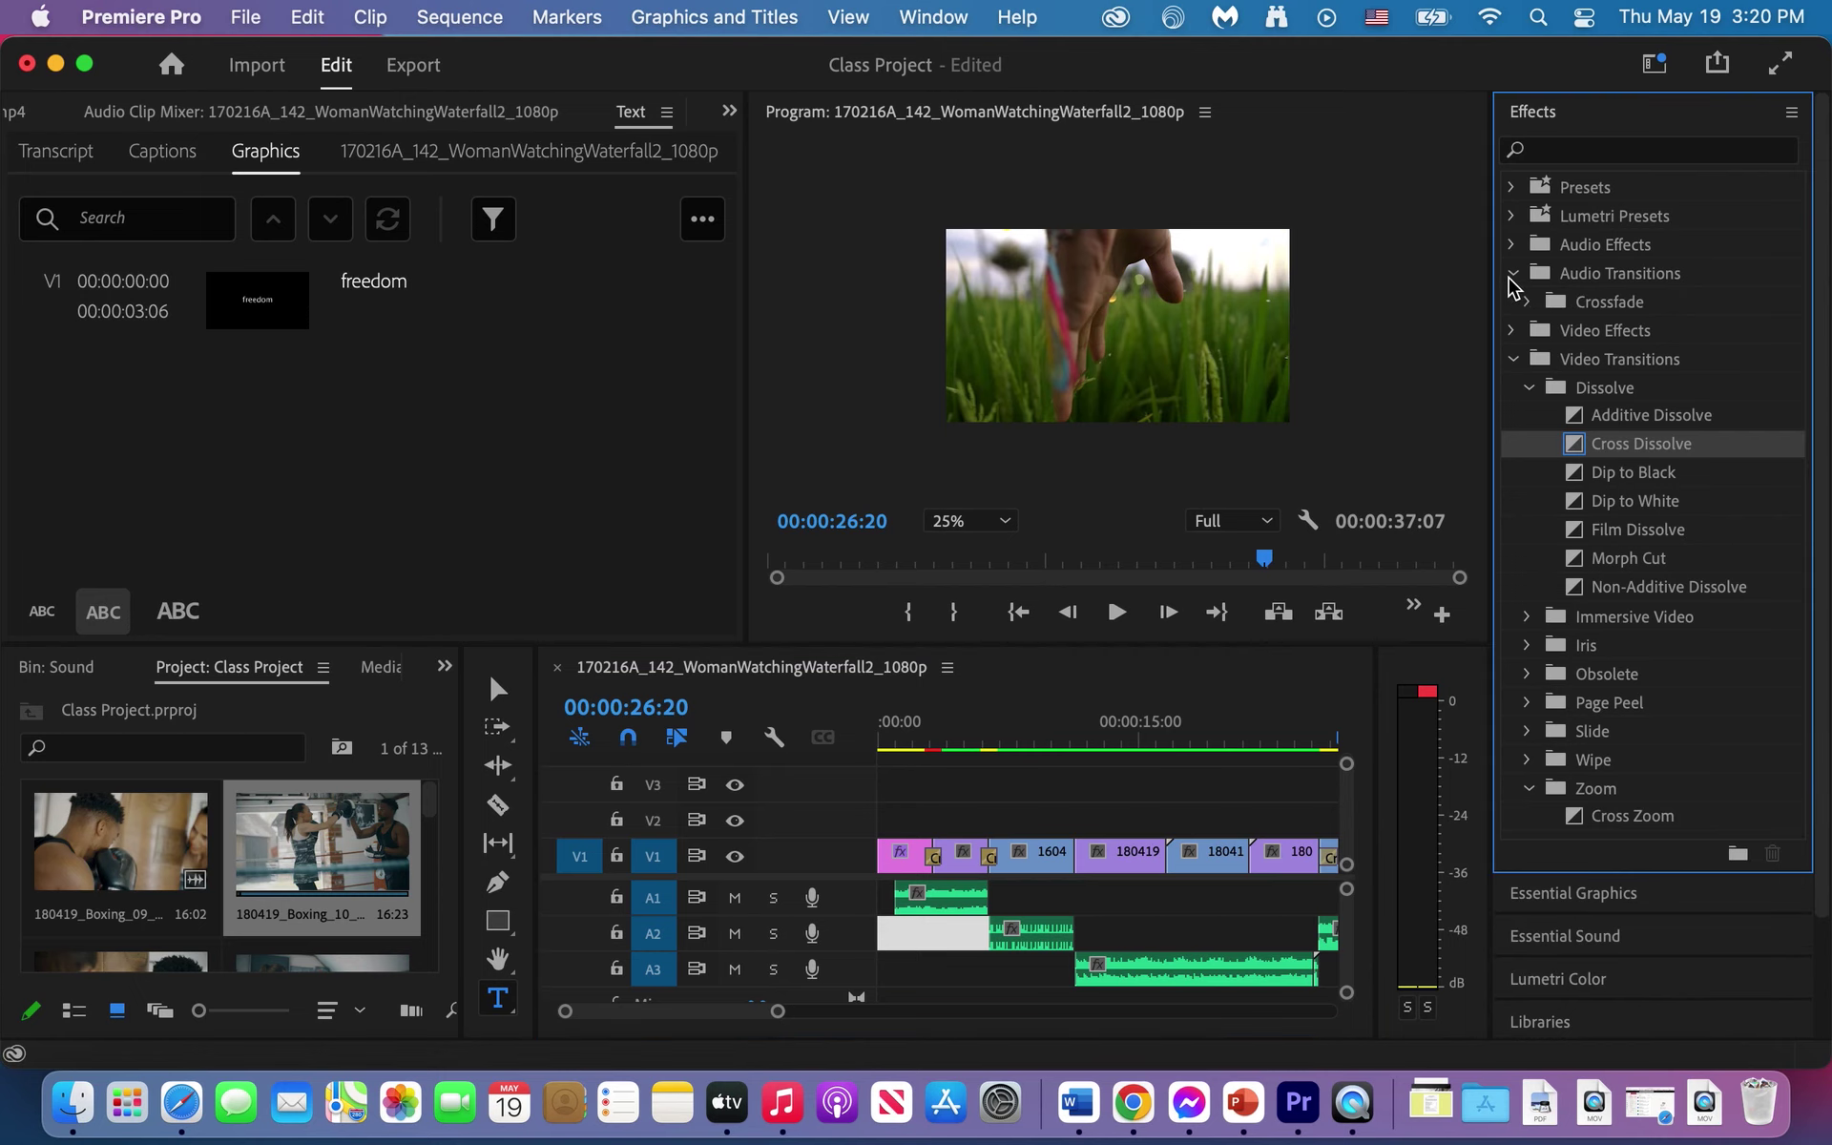
{"action": "left_click", "coordinate": [1526, 303]}
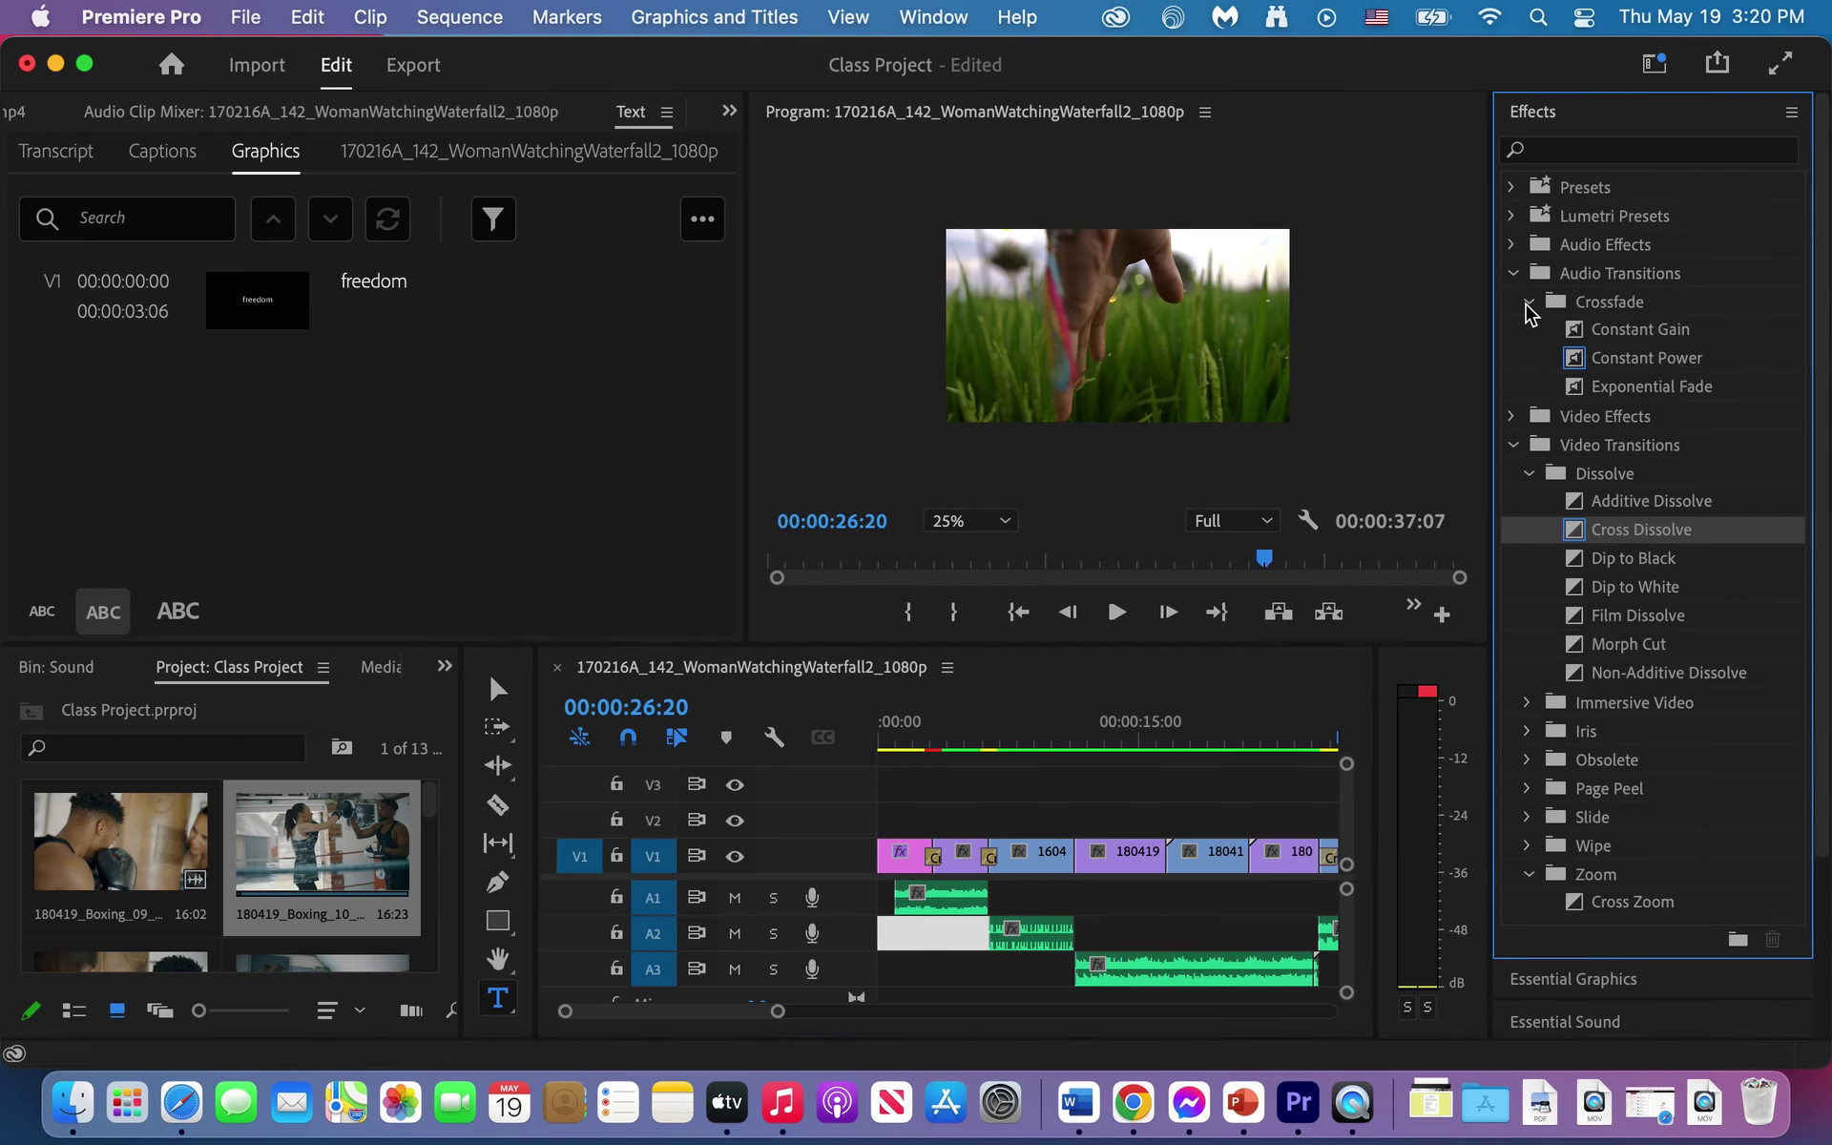
{"action": "left_click", "coordinate": [1576, 361]}
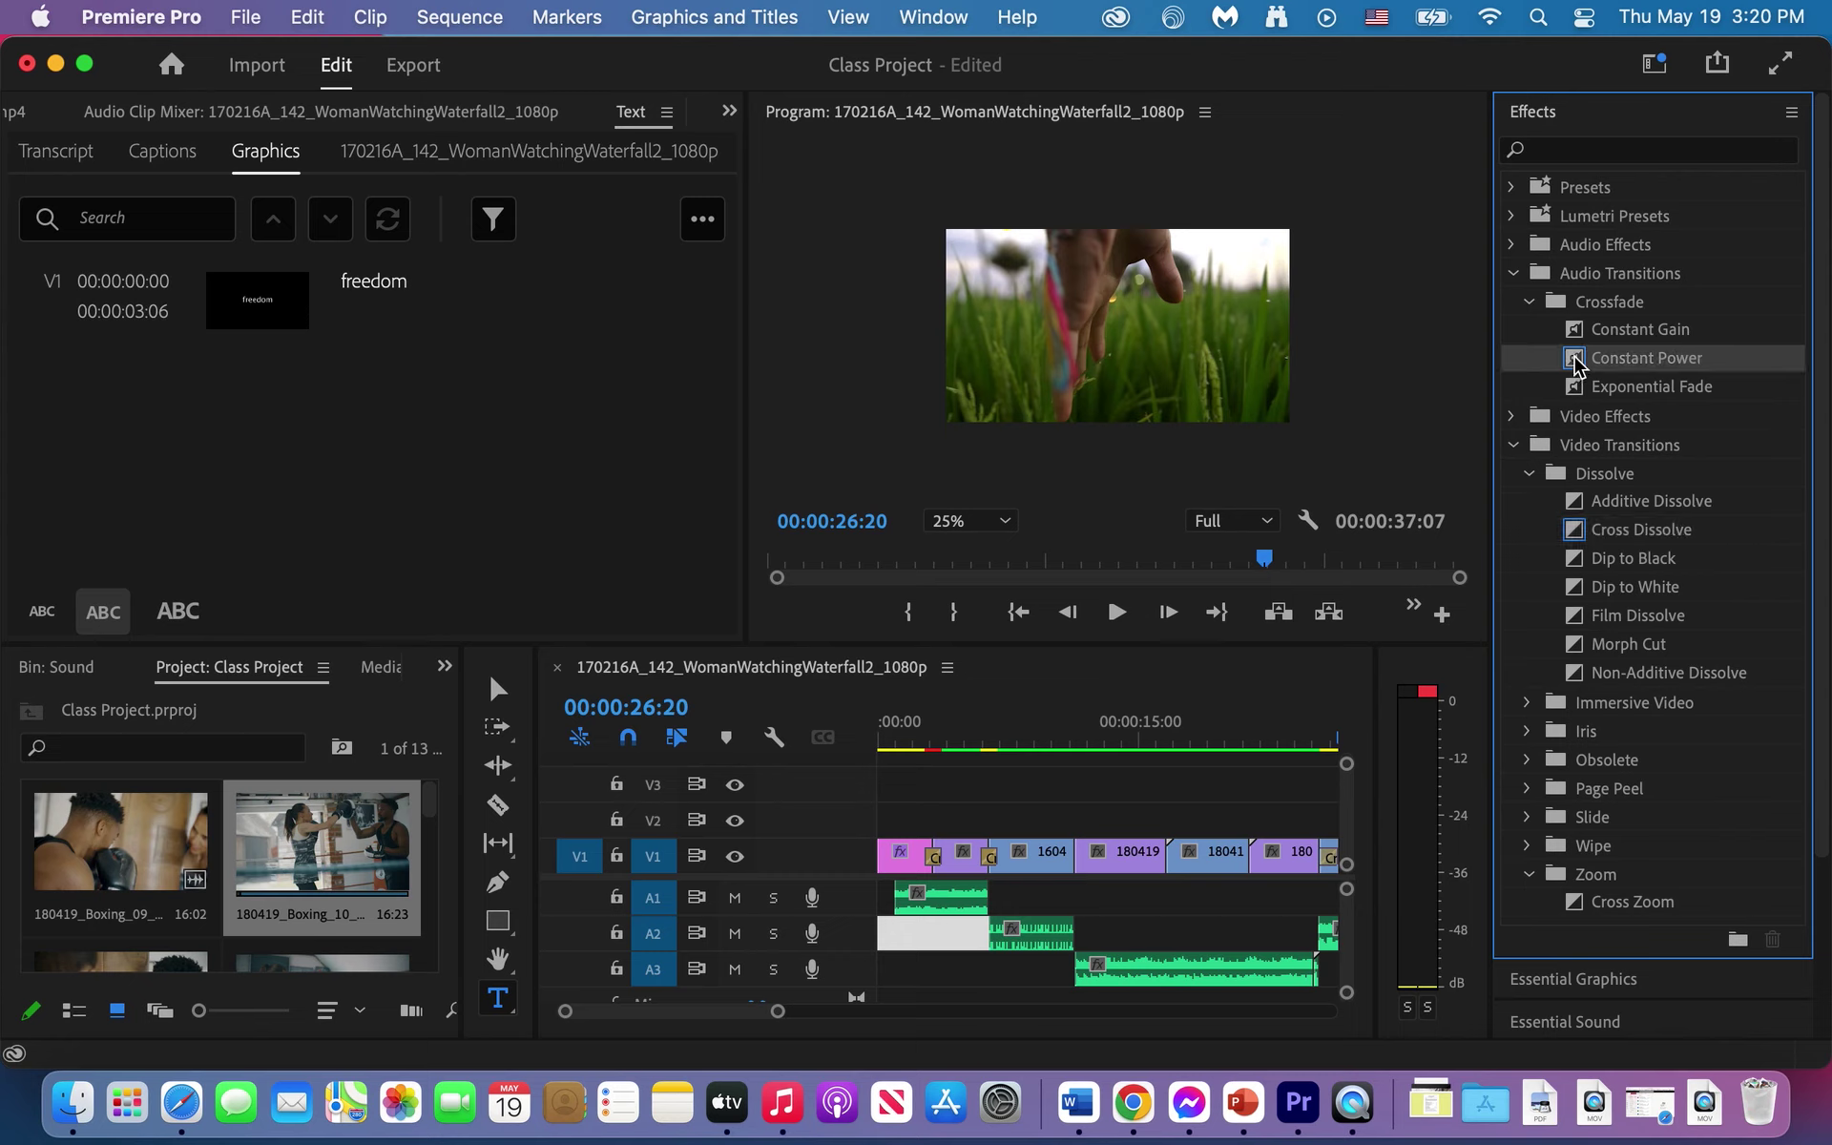
{"action": "left_click_drag", "start_coordinate": [1133, 755], "coordinate": [1028, 928]}
{"action": "scroll", "coordinate": [1028, 927], "scroll_direction": "right", "scroll_amount": 3}
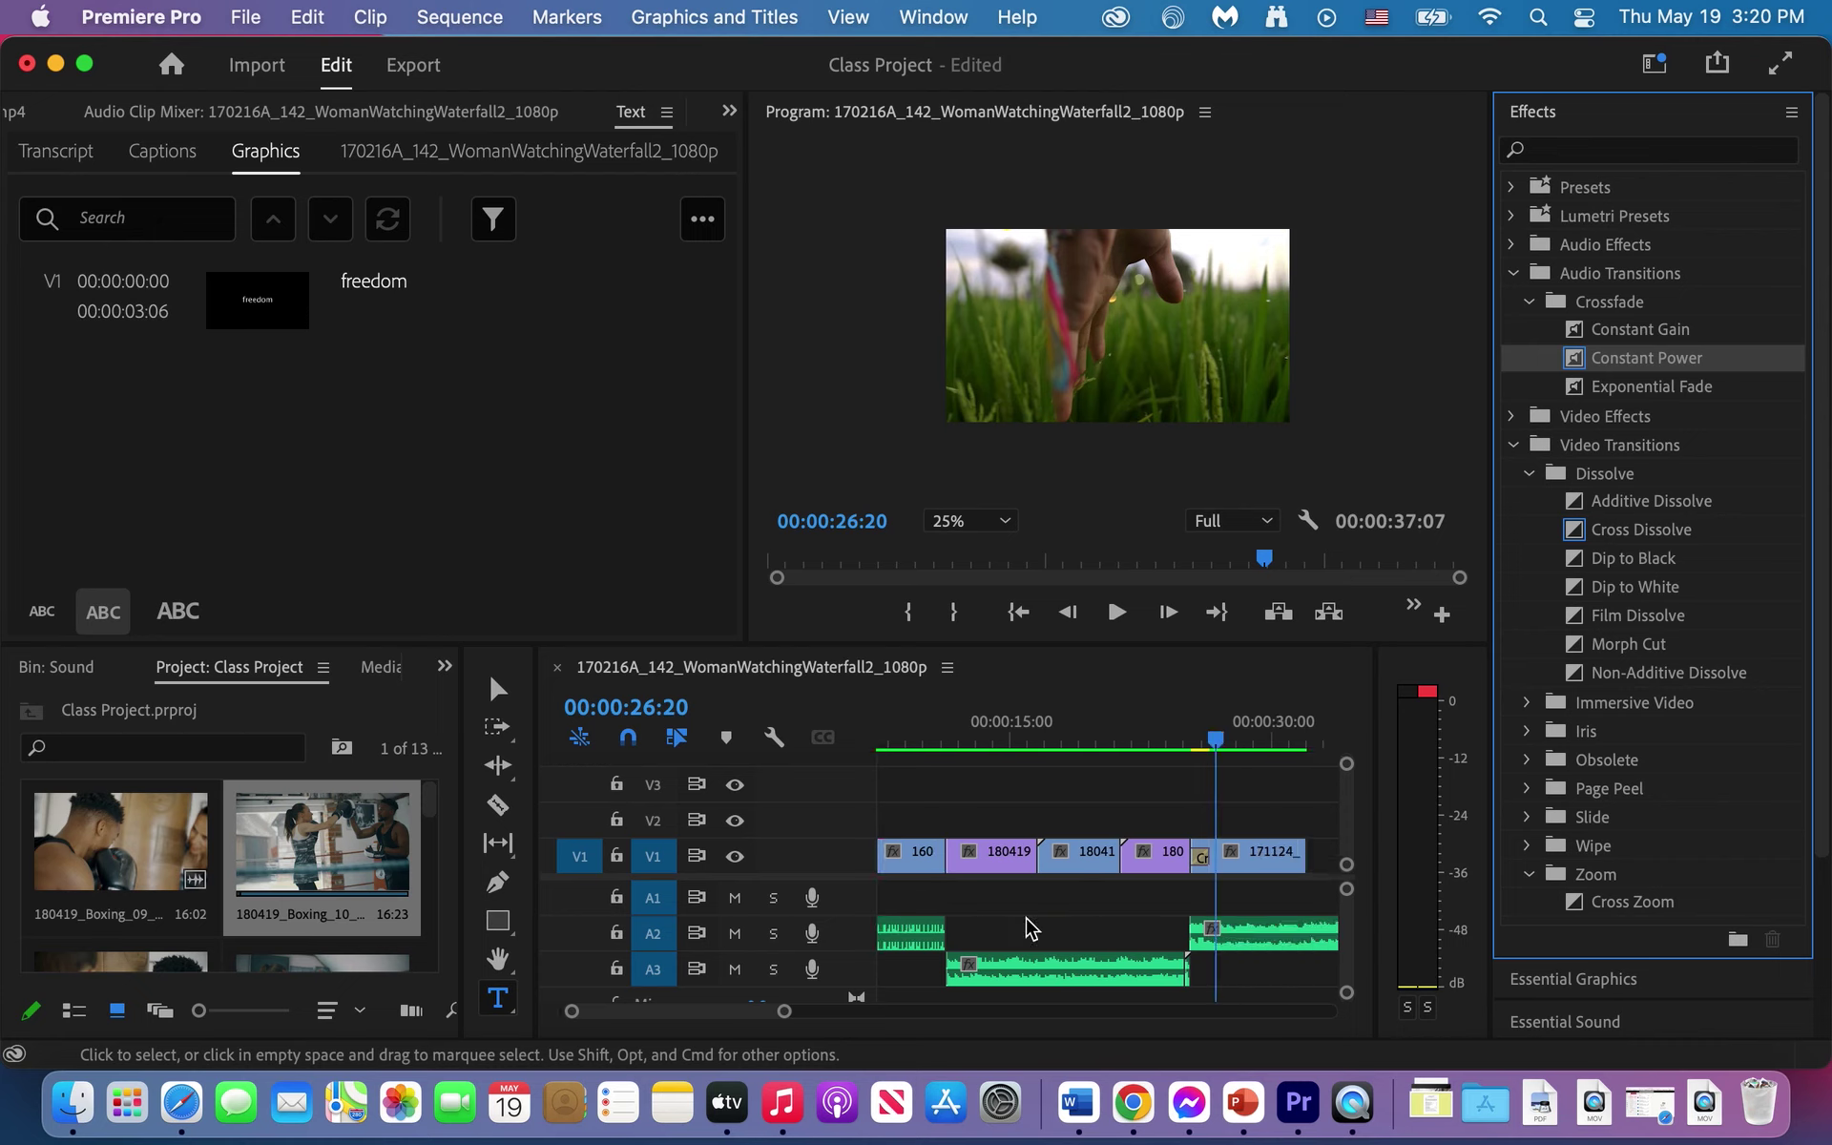
{"action": "scroll", "coordinate": [1028, 927], "scroll_direction": "down", "scroll_amount": 1}
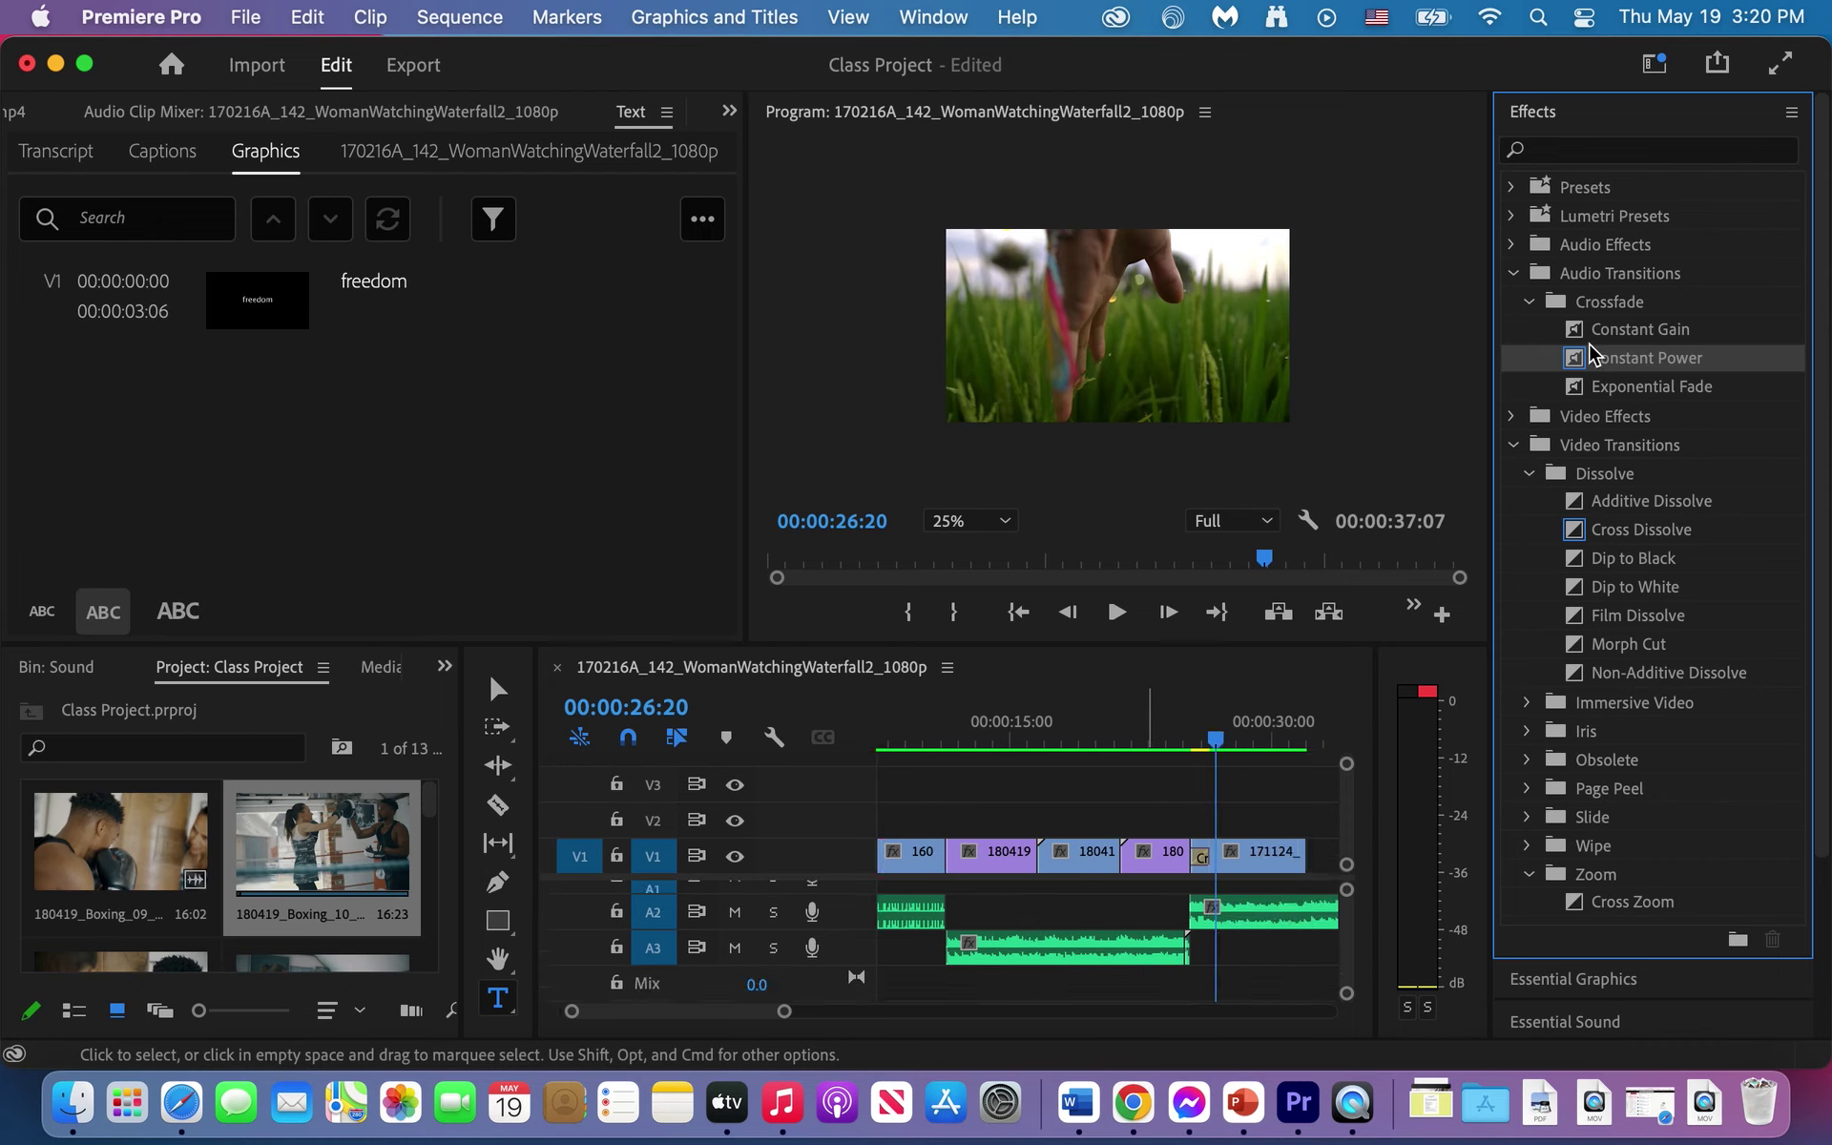
Step: Add Exponential Fades at the A3 clip's start and the A2 clip's end
{"action": "left_click", "coordinate": [1575, 388]}
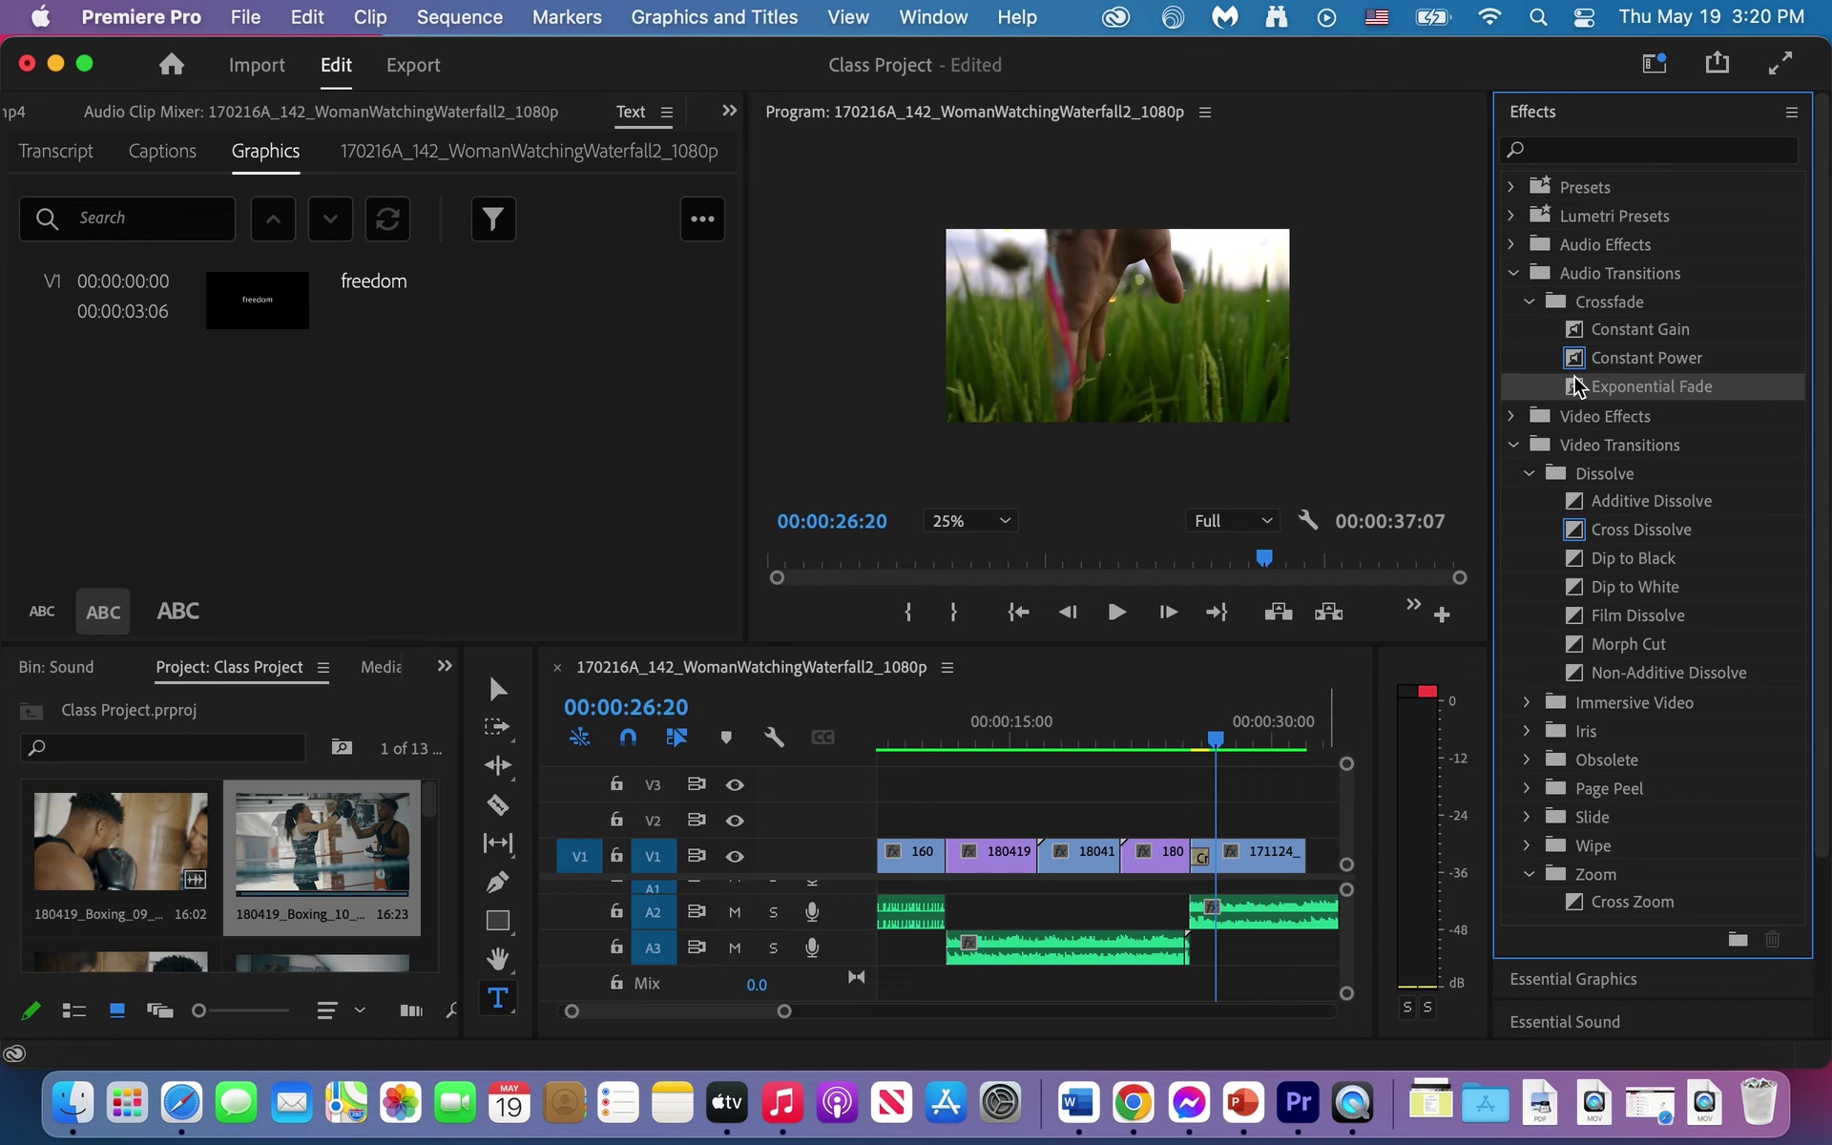
{"action": "left_click_drag", "start_coordinate": [1049, 811], "coordinate": [953, 948]}
{"action": "scroll", "coordinate": [1030, 977], "scroll_direction": "right", "scroll_amount": 3}
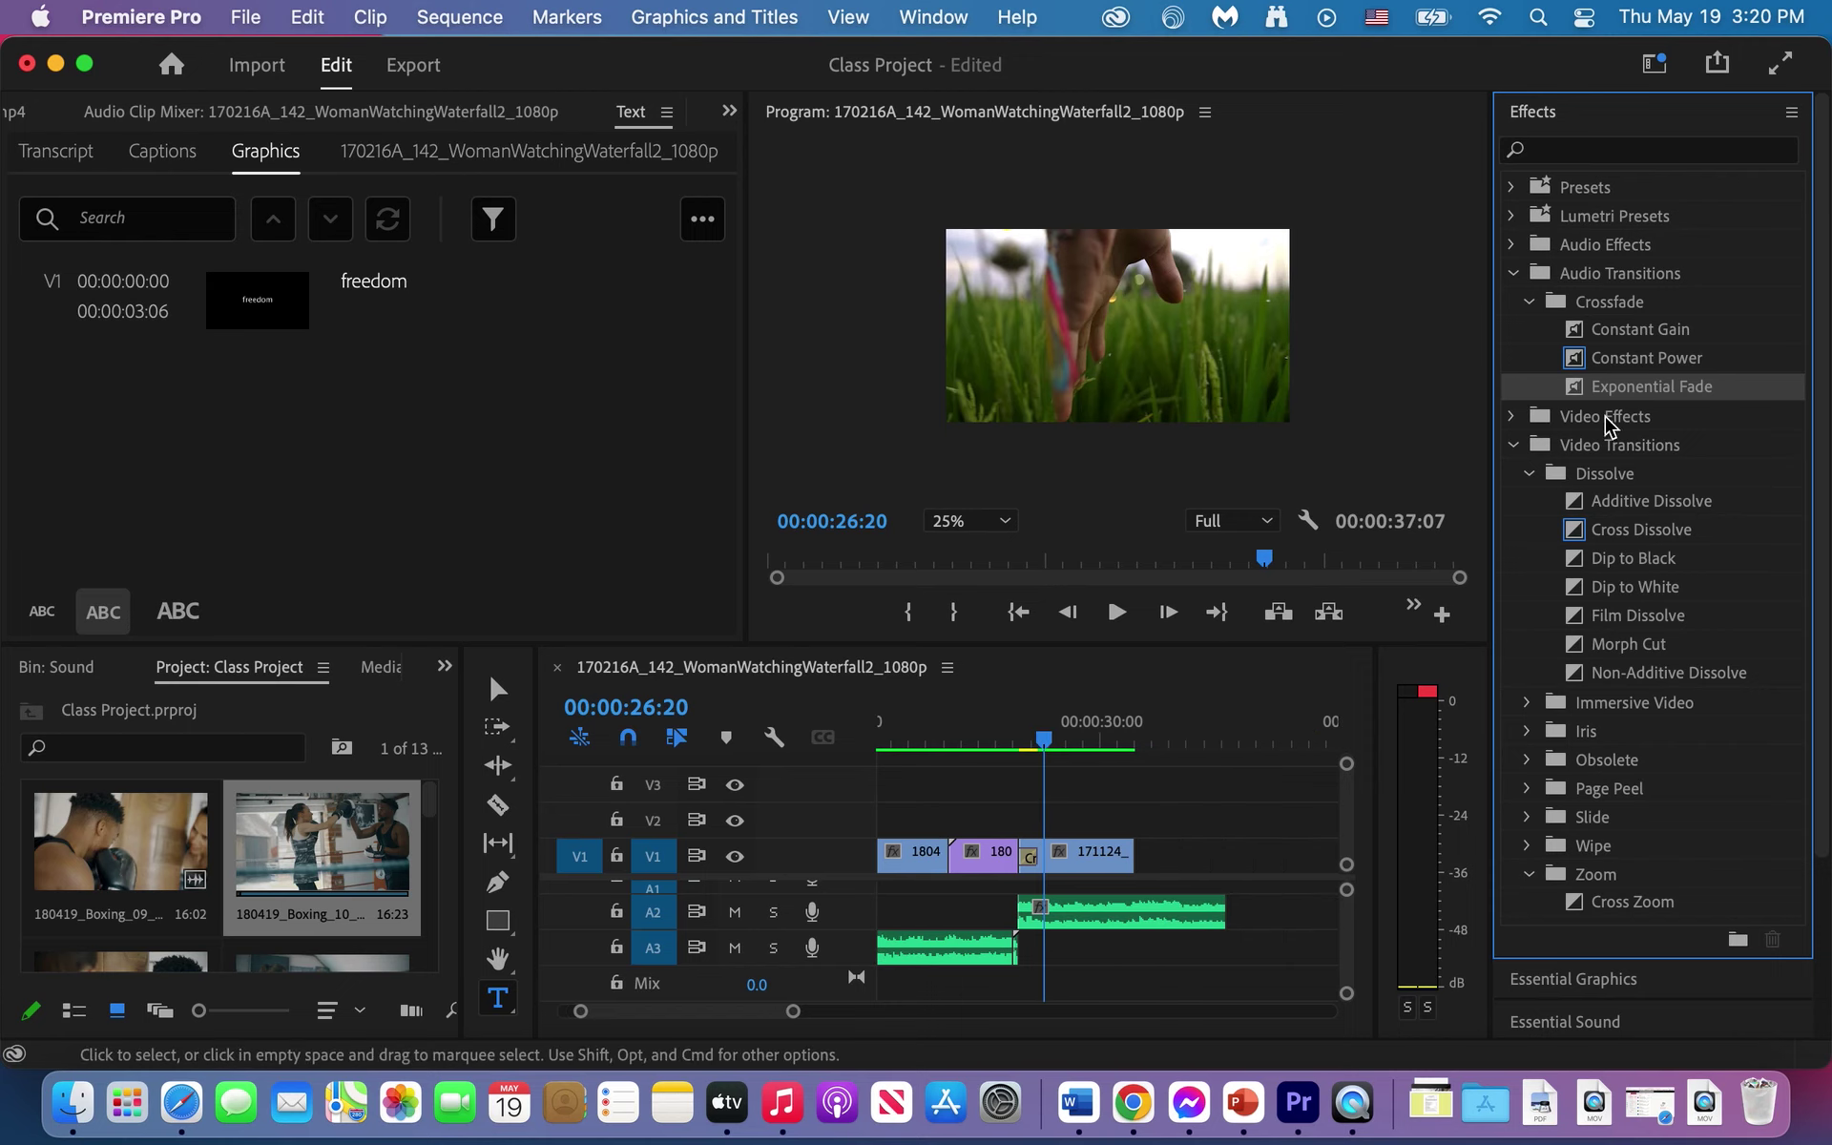
{"action": "left_click_drag", "start_coordinate": [1157, 769], "coordinate": [1237, 938]}
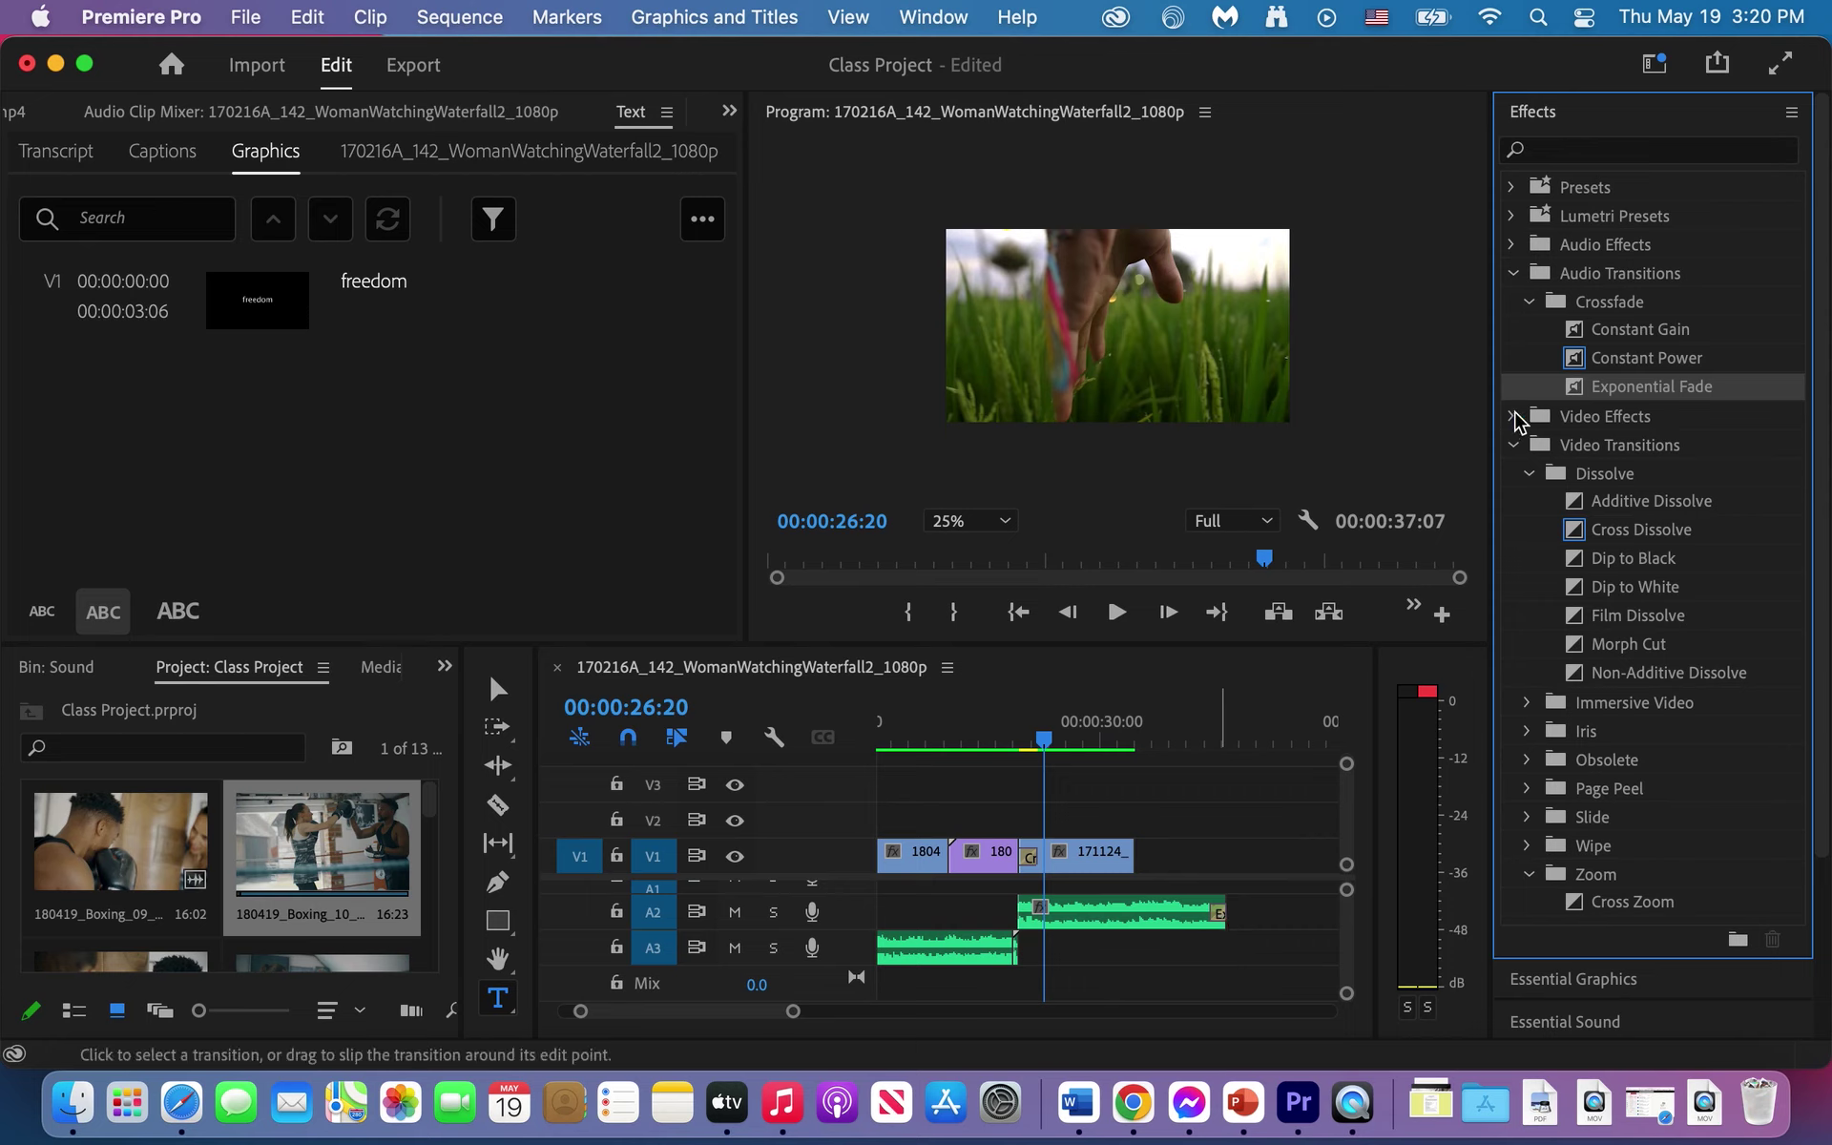
Step: Apply Constant Gain between the A2 and A3 clips and Constant Power at A2's start
{"action": "left_click", "coordinate": [1572, 330]}
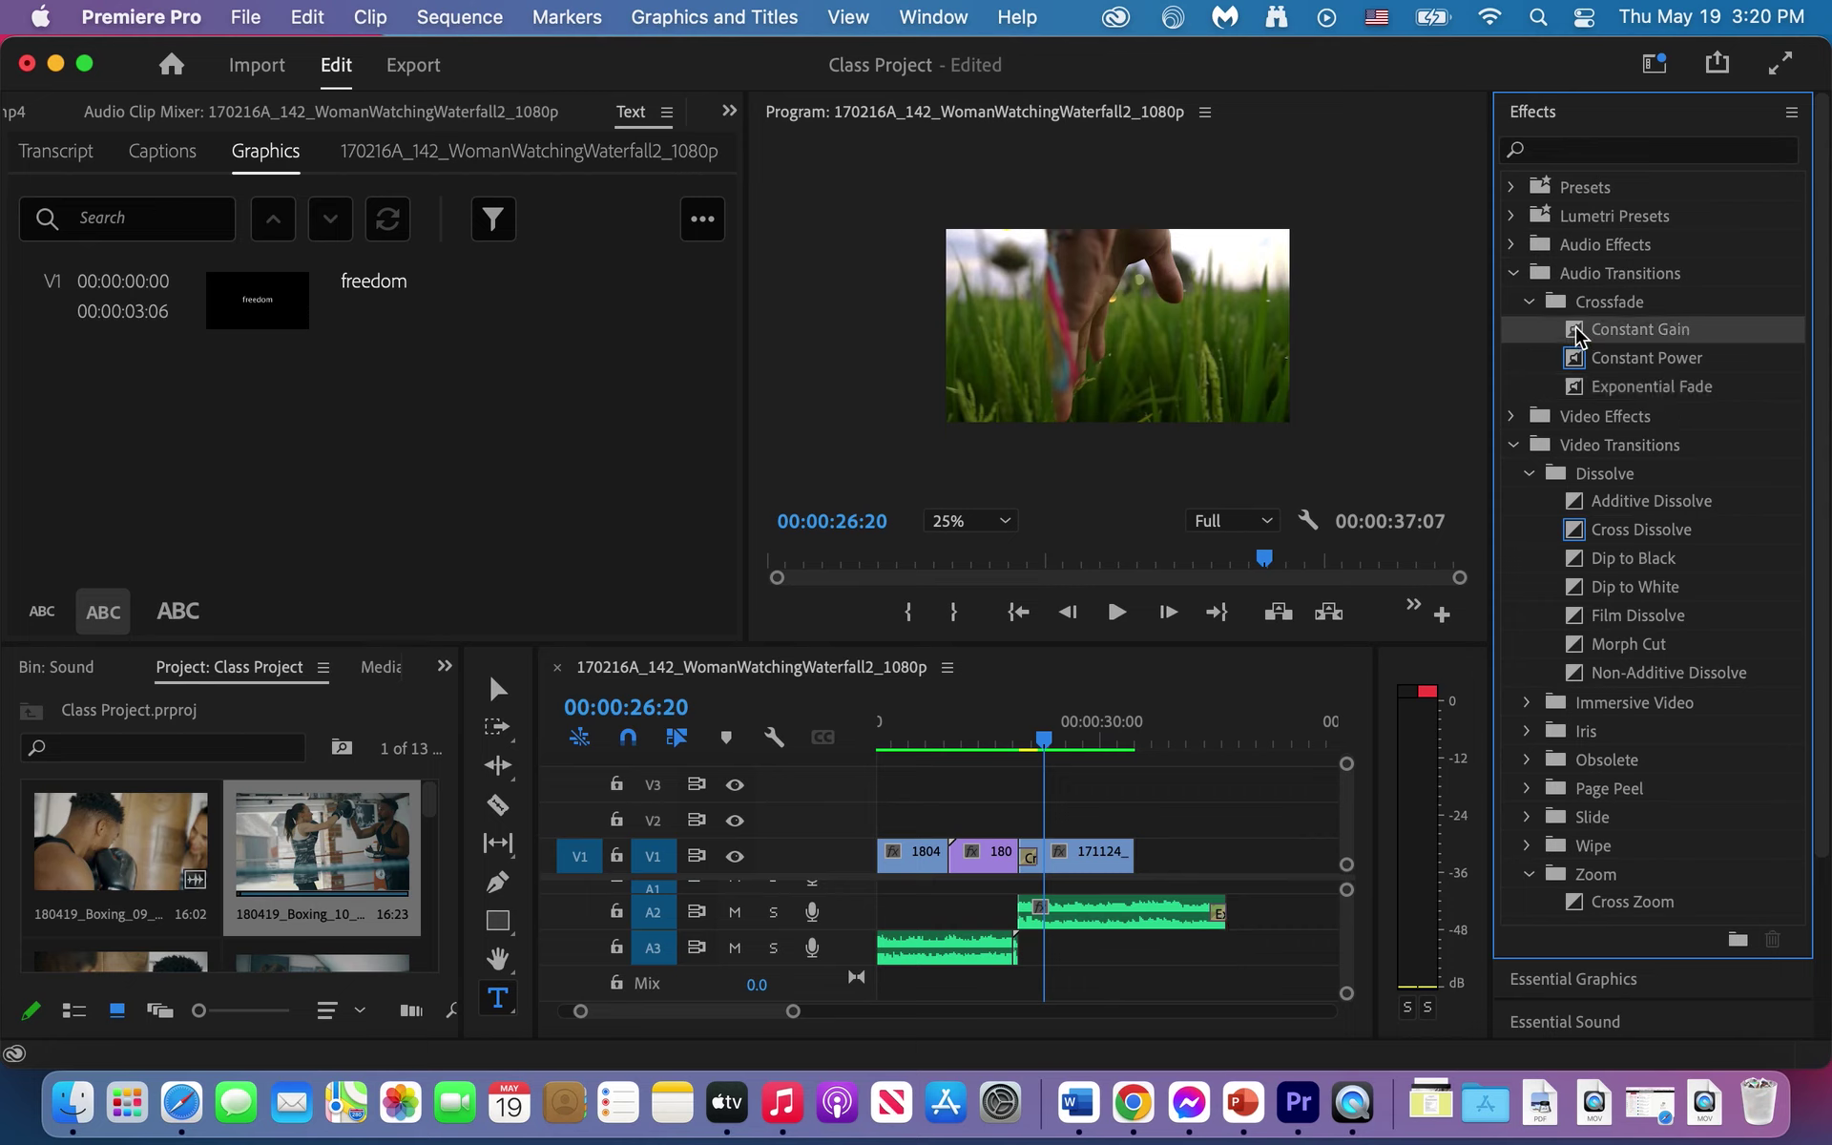
{"action": "left_click_drag", "start_coordinate": [1576, 334], "coordinate": [1087, 982]}
{"action": "left_click", "coordinate": [1041, 740]}
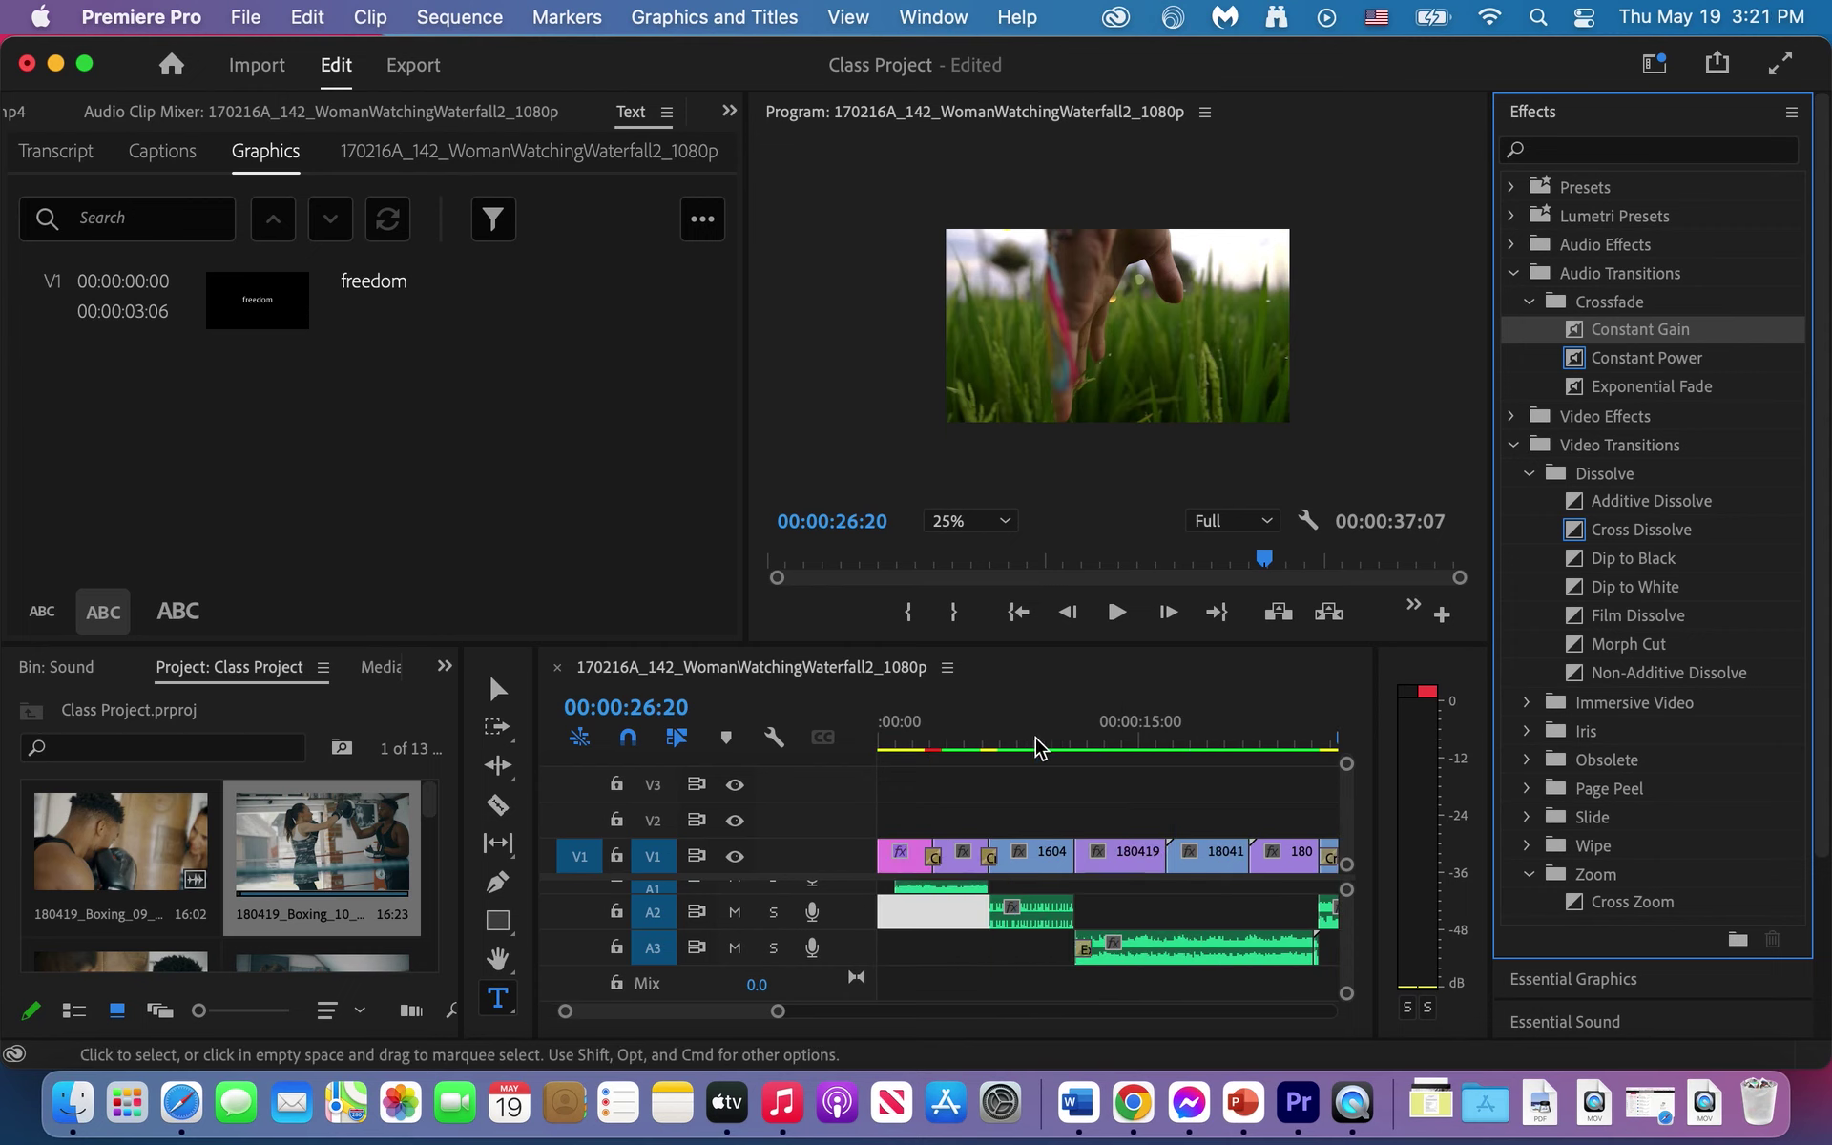
{"action": "key", "text": "Home"}
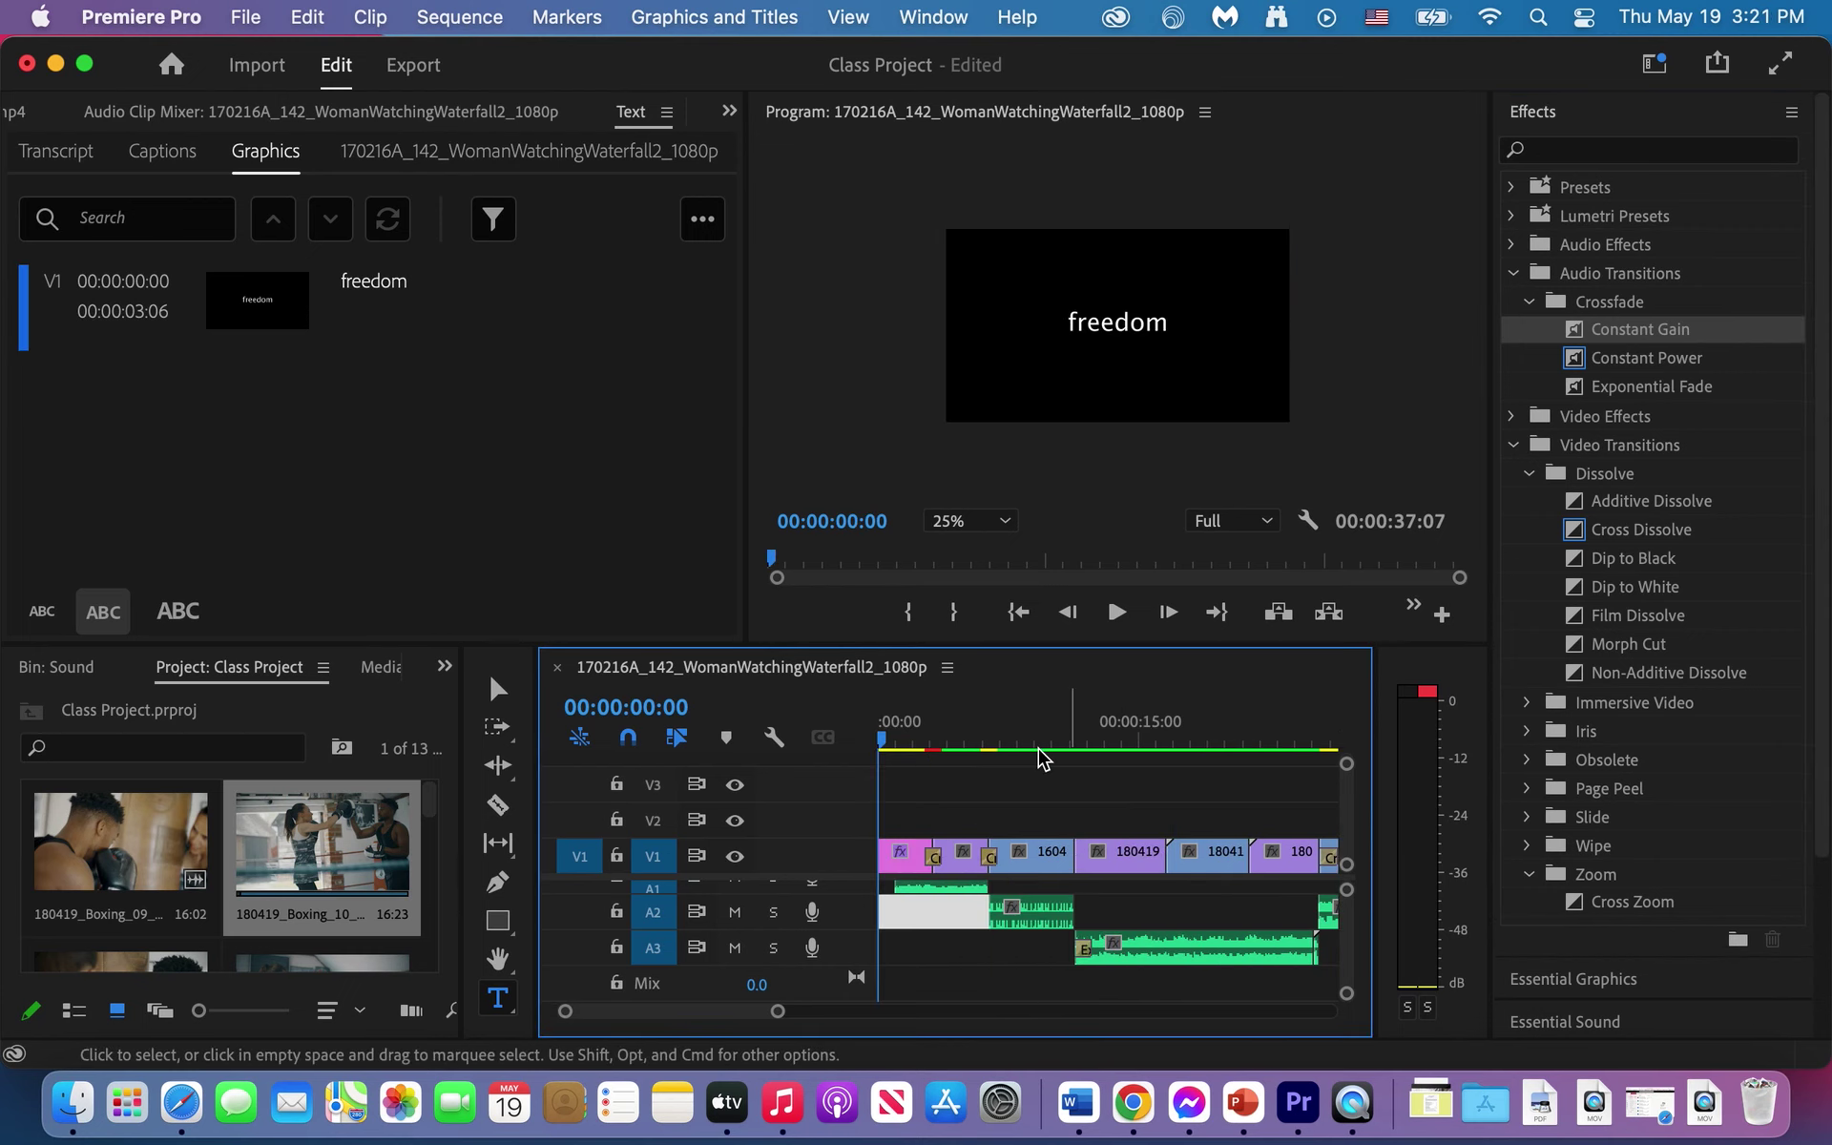
{"action": "left_click", "coordinate": [1576, 334]}
{"action": "left_click_drag", "start_coordinate": [1577, 363], "coordinate": [943, 971]}
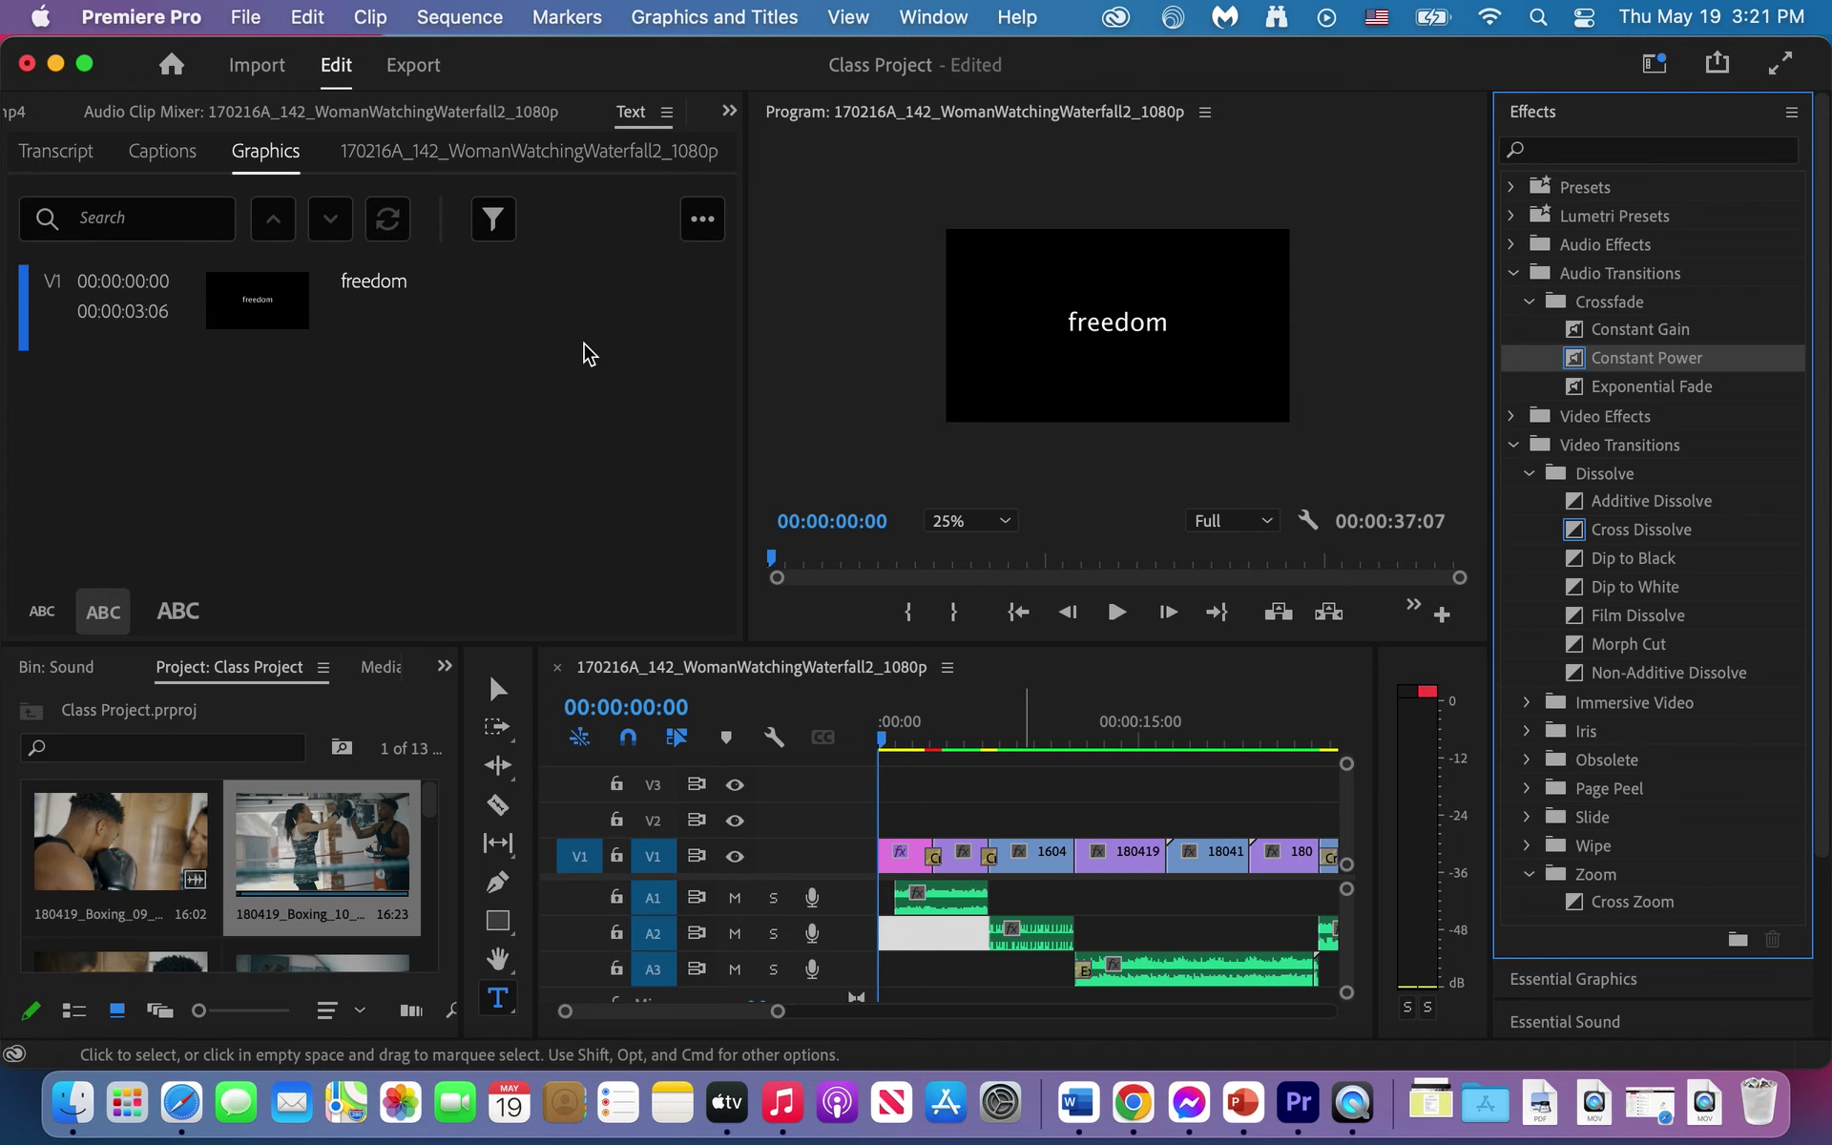
Step: Render the sequence In to Out, then return the playhead to the sequence start
{"action": "left_click", "coordinate": [468, 17]}
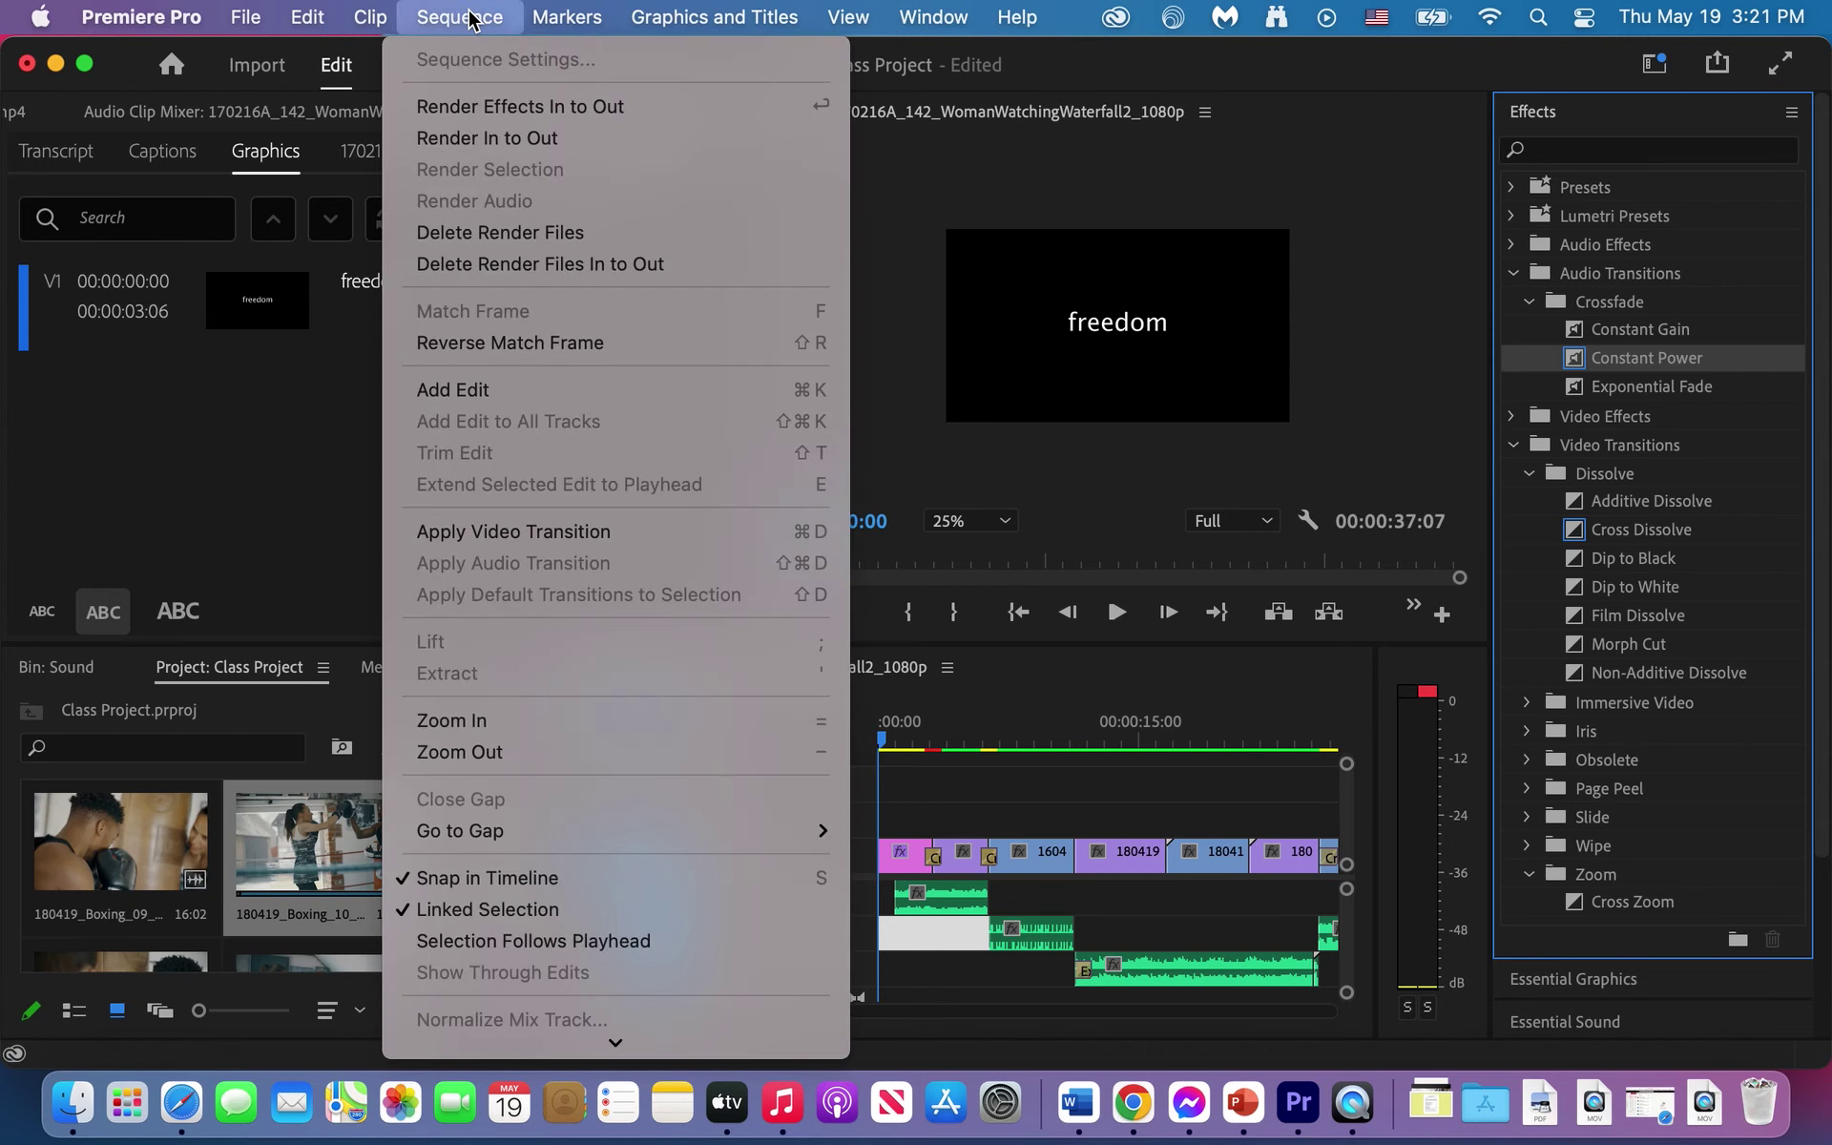
{"action": "left_click", "coordinate": [498, 139]}
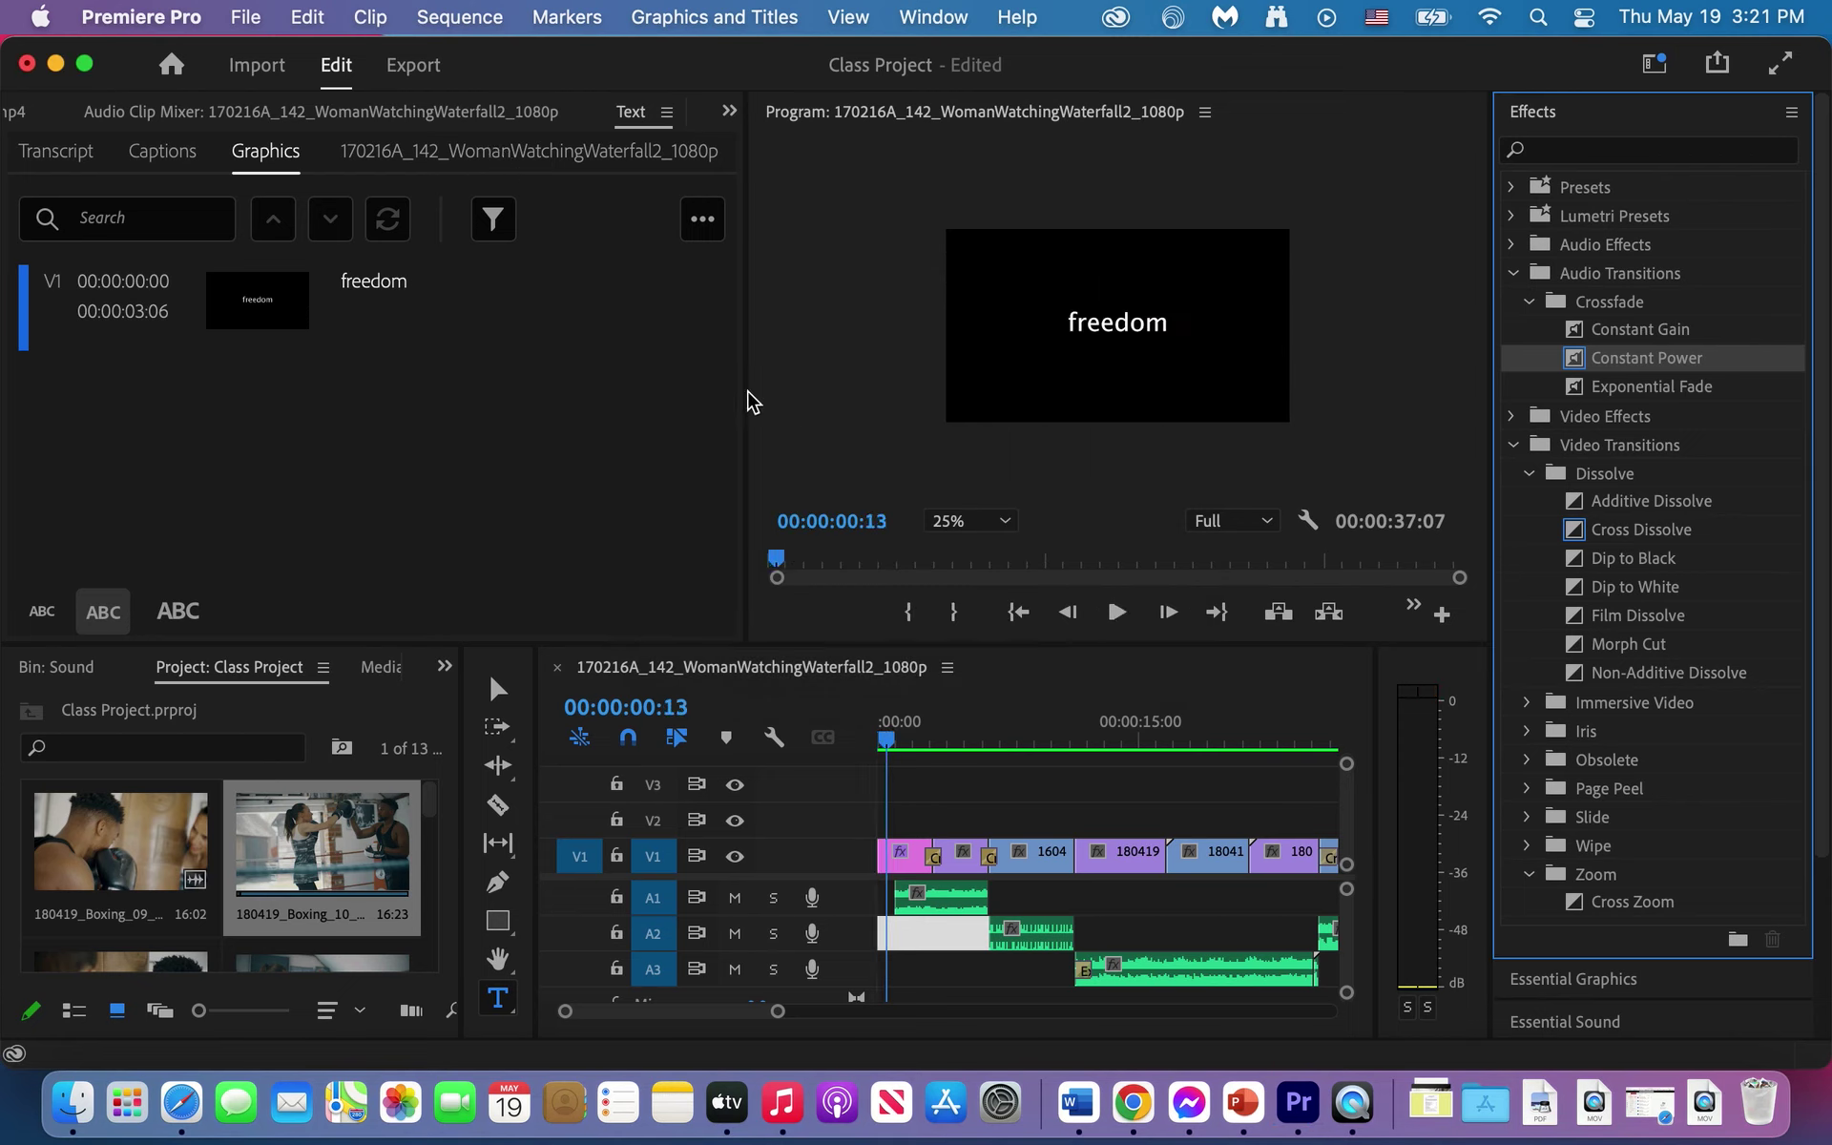
{"action": "left_click", "coordinate": [767, 754]}
{"action": "key", "text": "Home"}
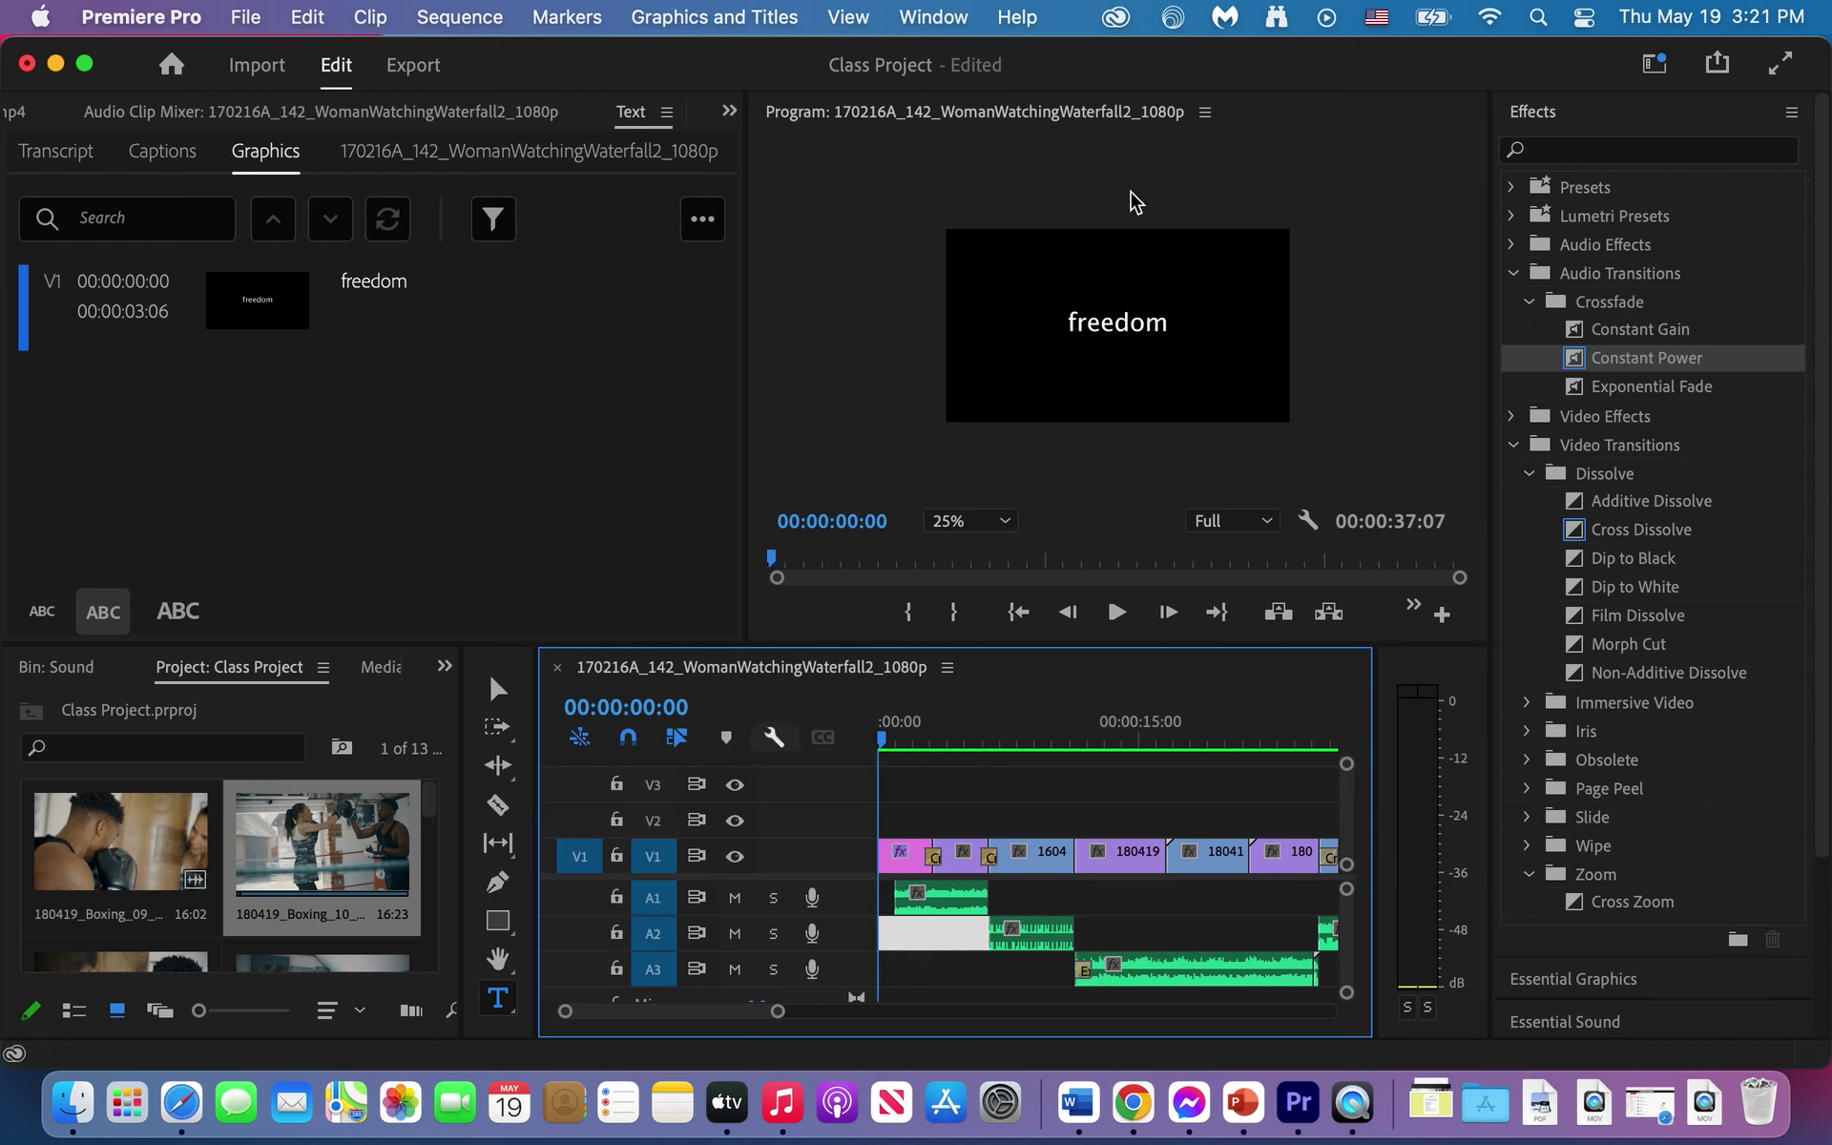
Step: Undo a stray text layer, then maximize the Program Monitor at 100% zoom for playback
{"action": "left_click", "coordinate": [1071, 284]}
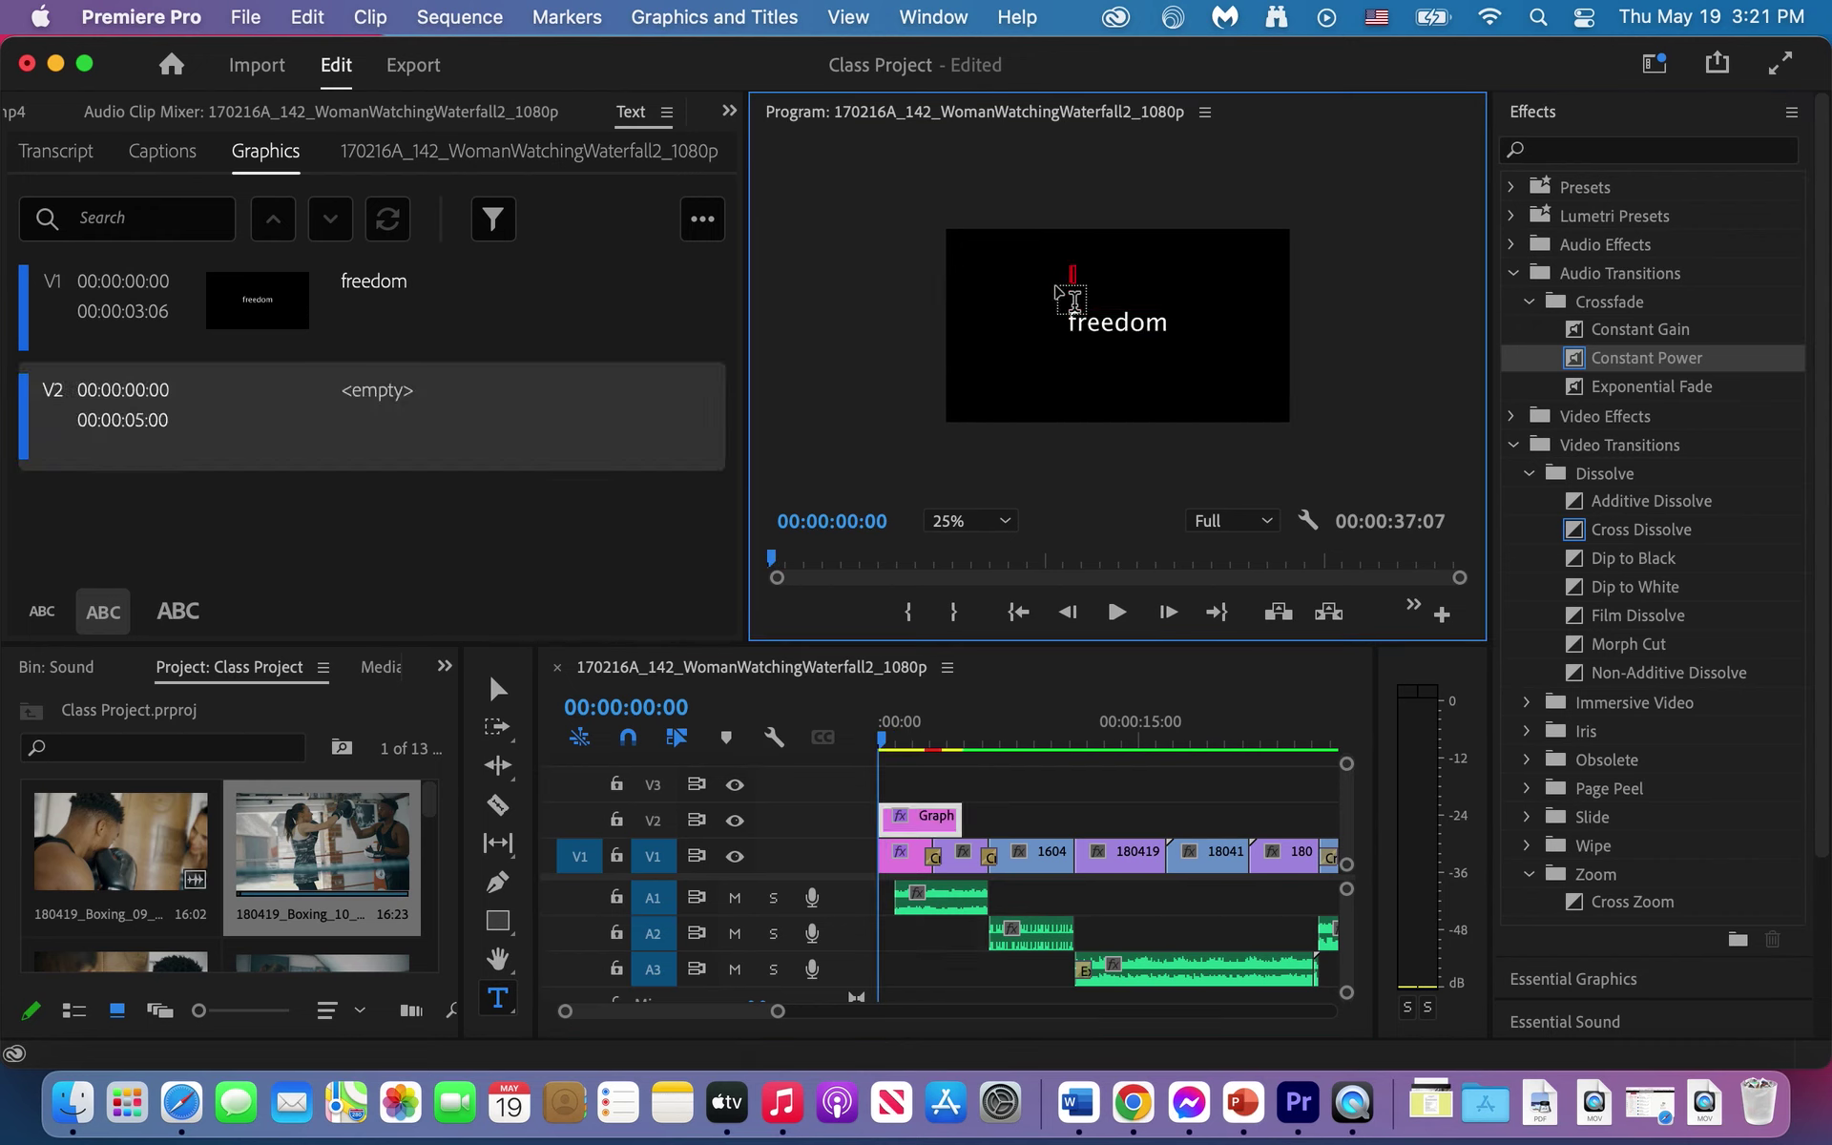
{"action": "key", "text": "super+z"}
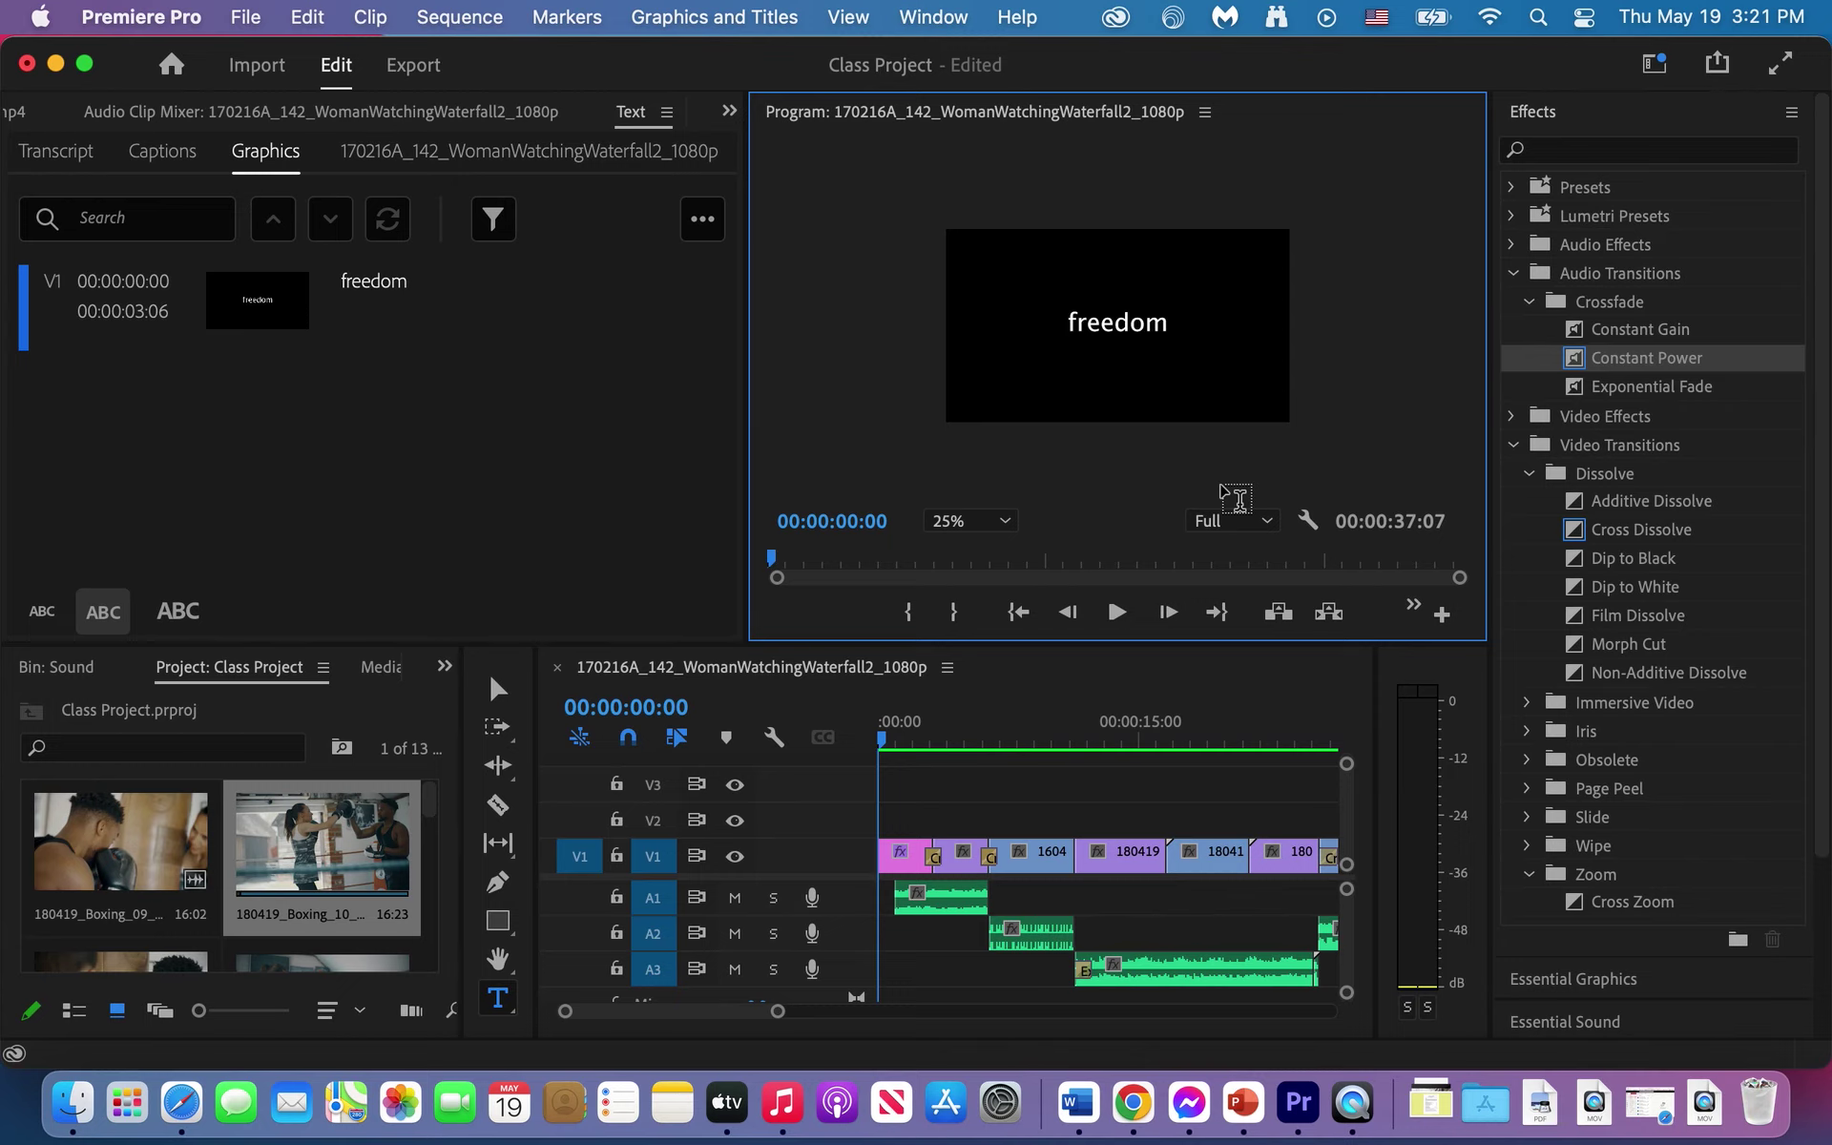
{"action": "key", "text": "grave"}
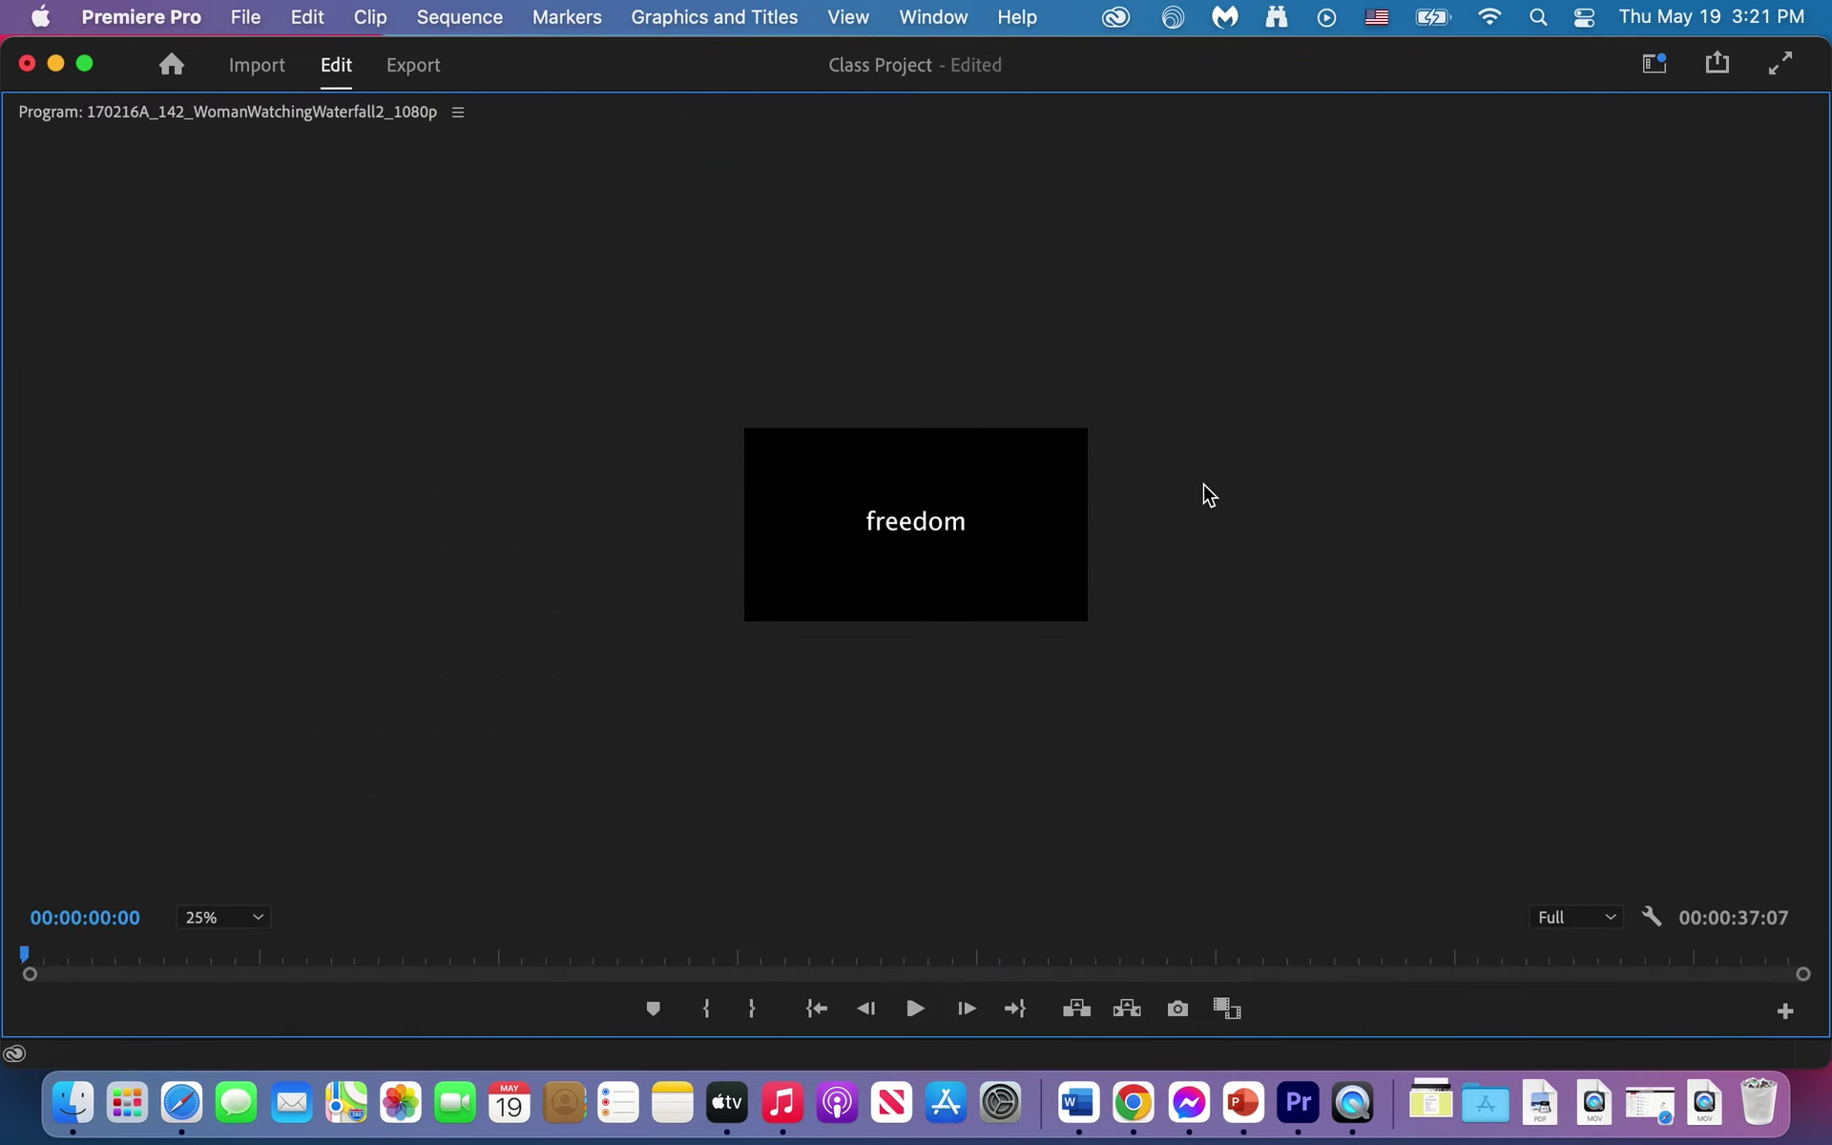
{"action": "key", "text": "equal"}
{"action": "key", "text": "equal"}
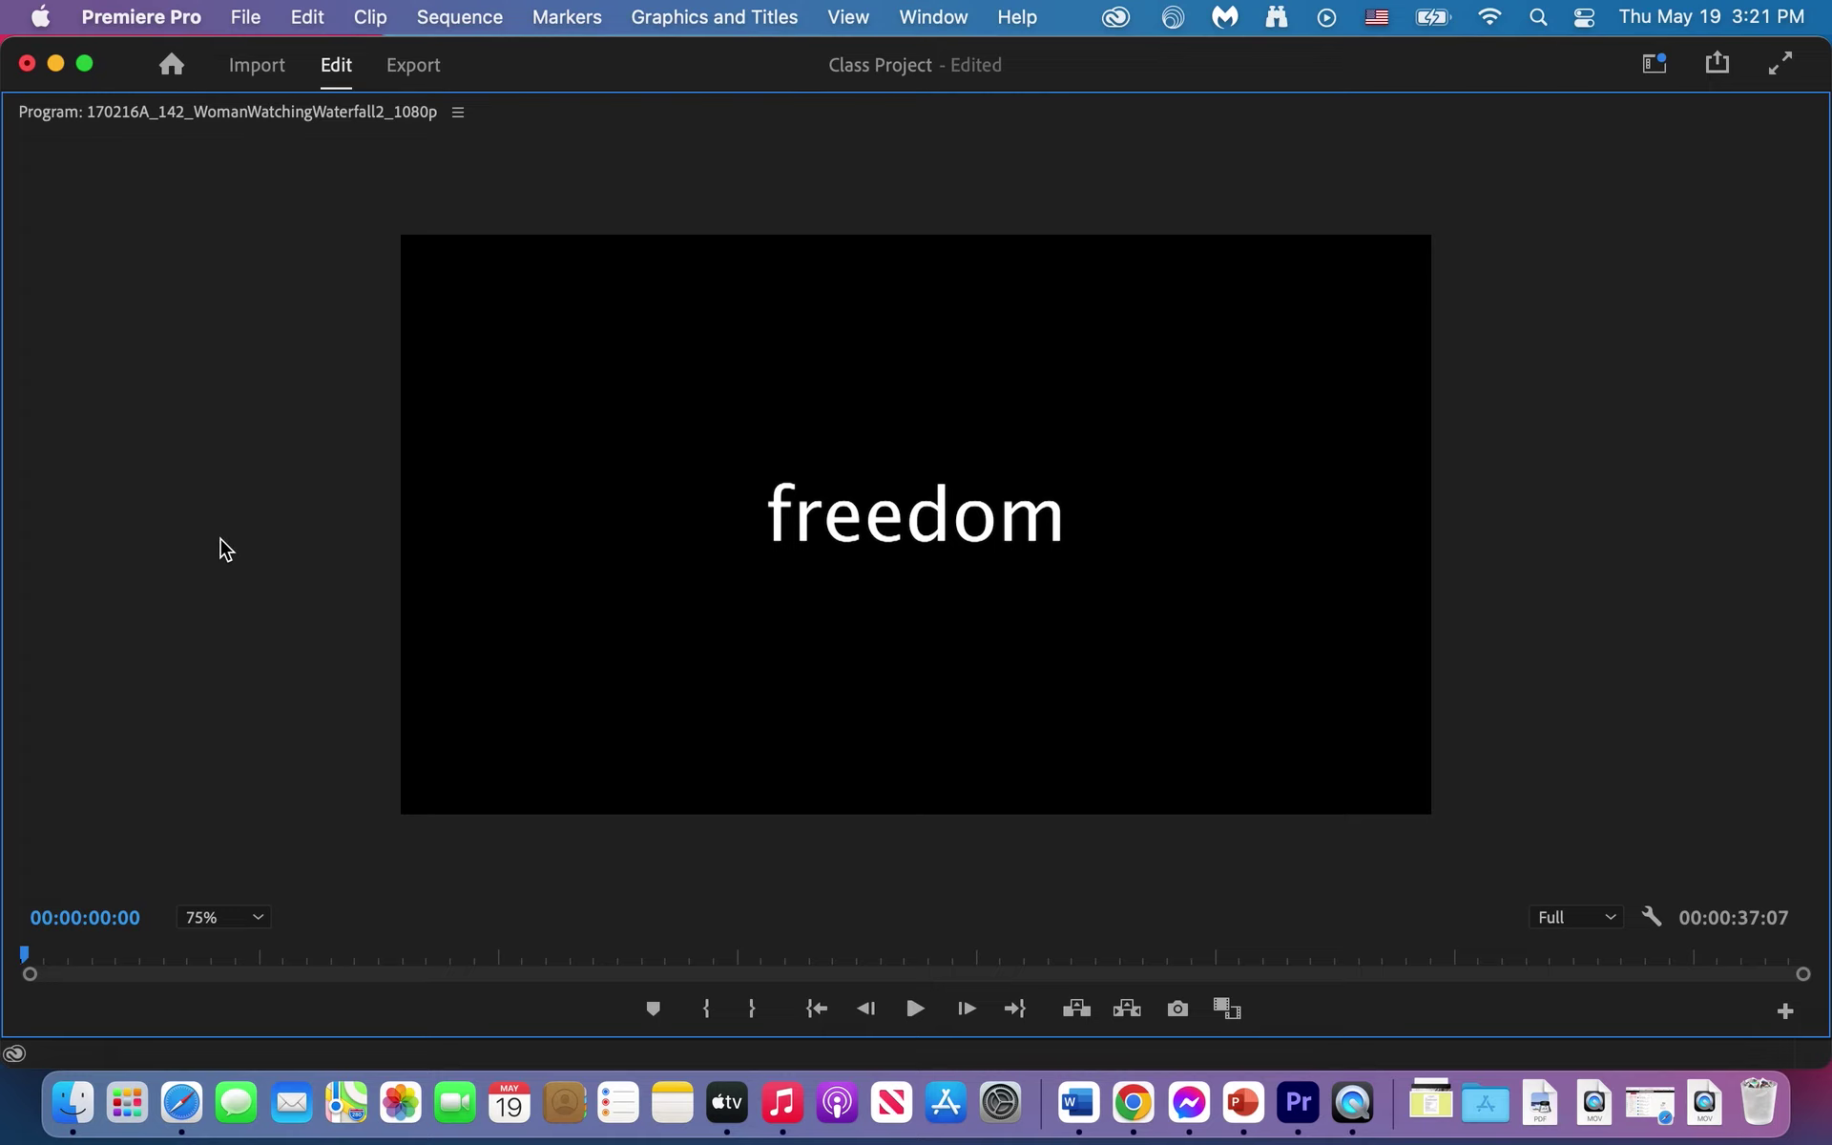
{"action": "key", "text": "equal"}
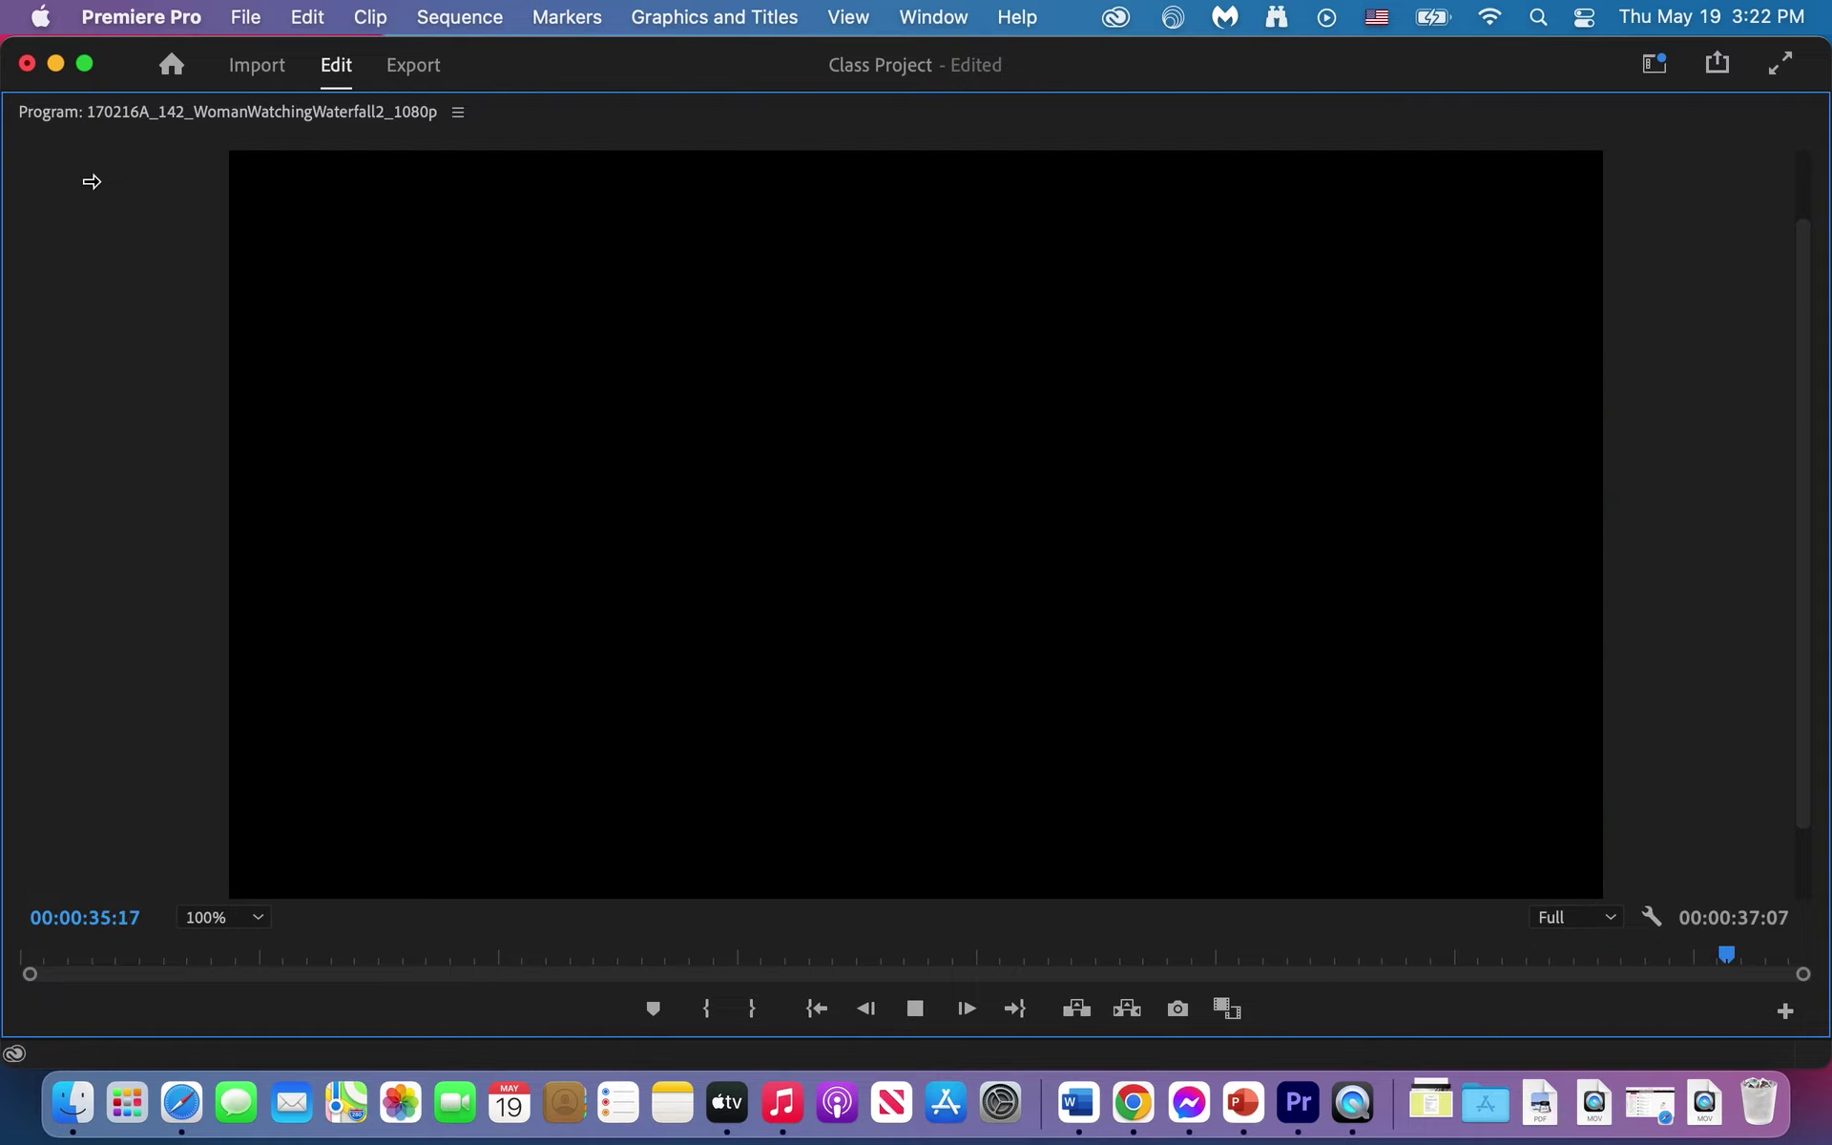
Step: After playback to 00:00:37:07, remove the stray text layer and restore the normal workspace
{"action": "key", "text": "super+t"}
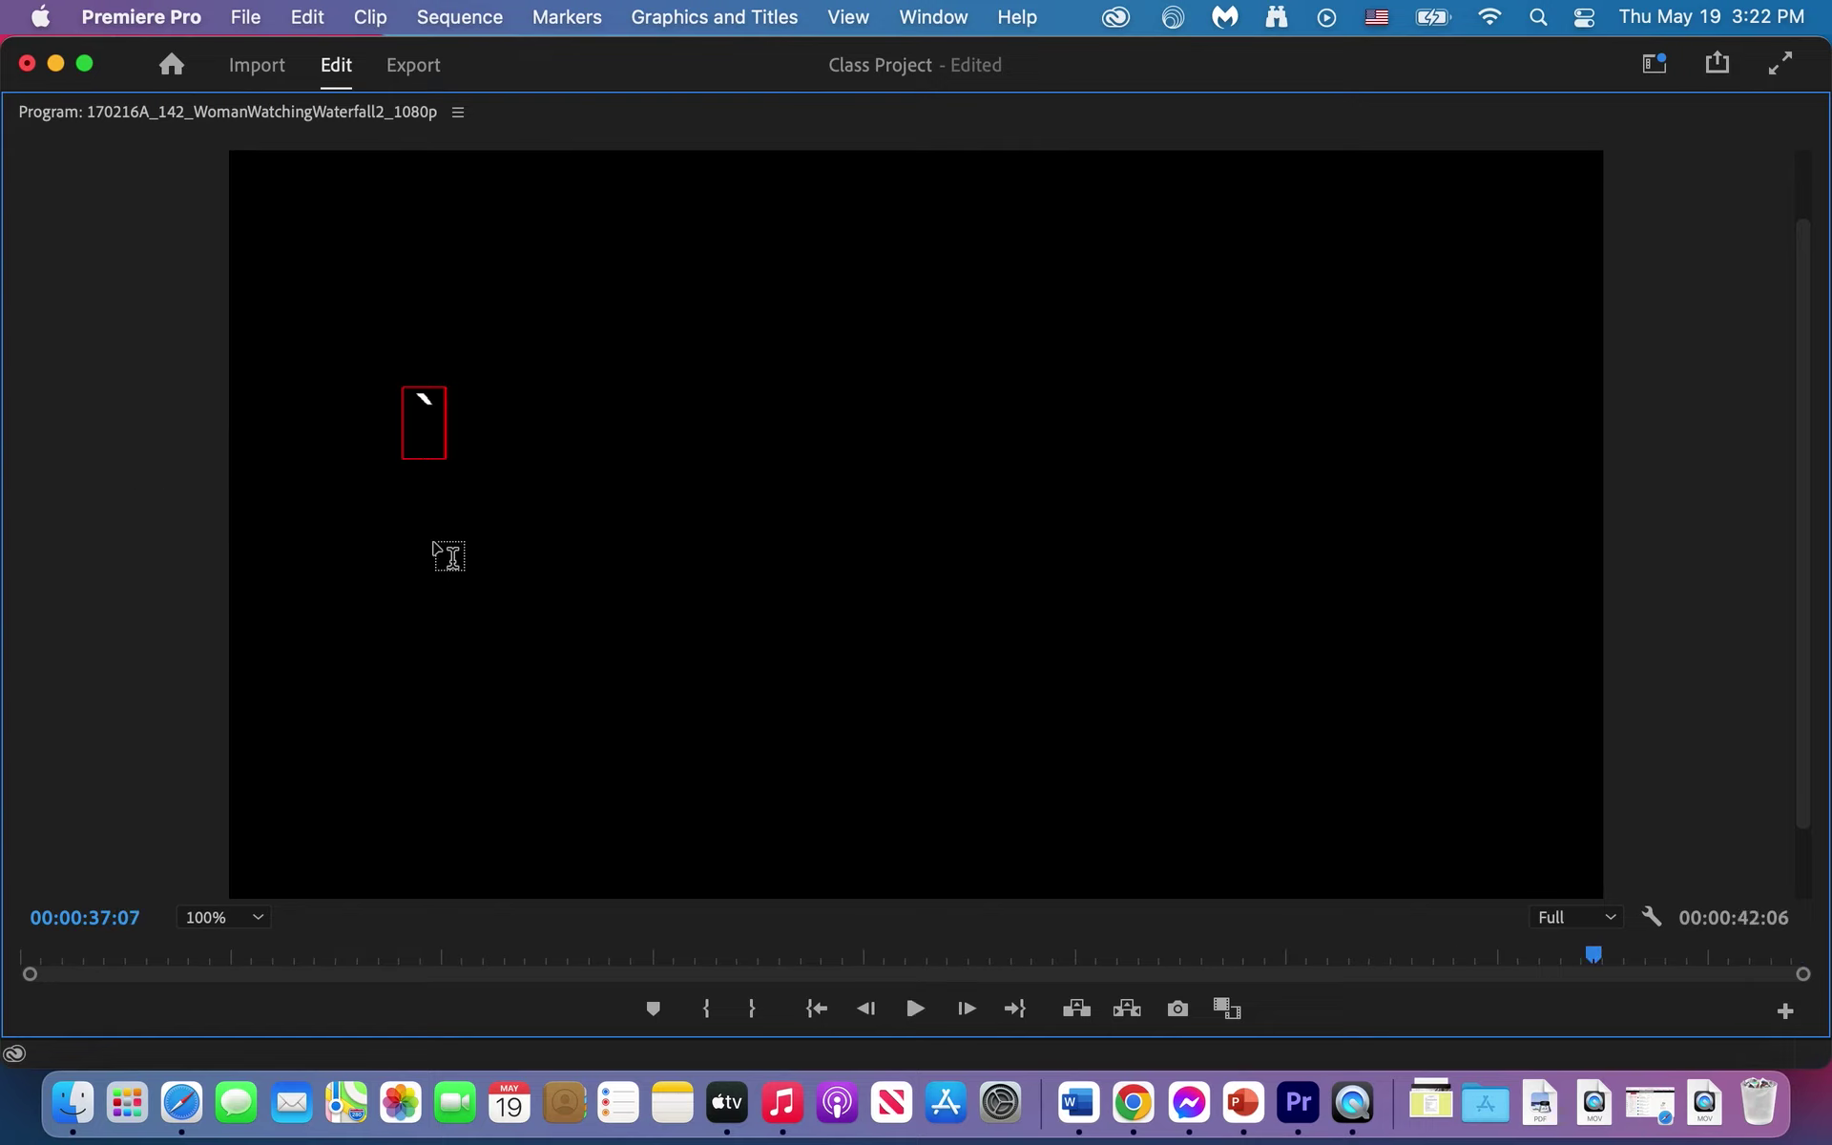
{"action": "key", "text": "BackSpace"}
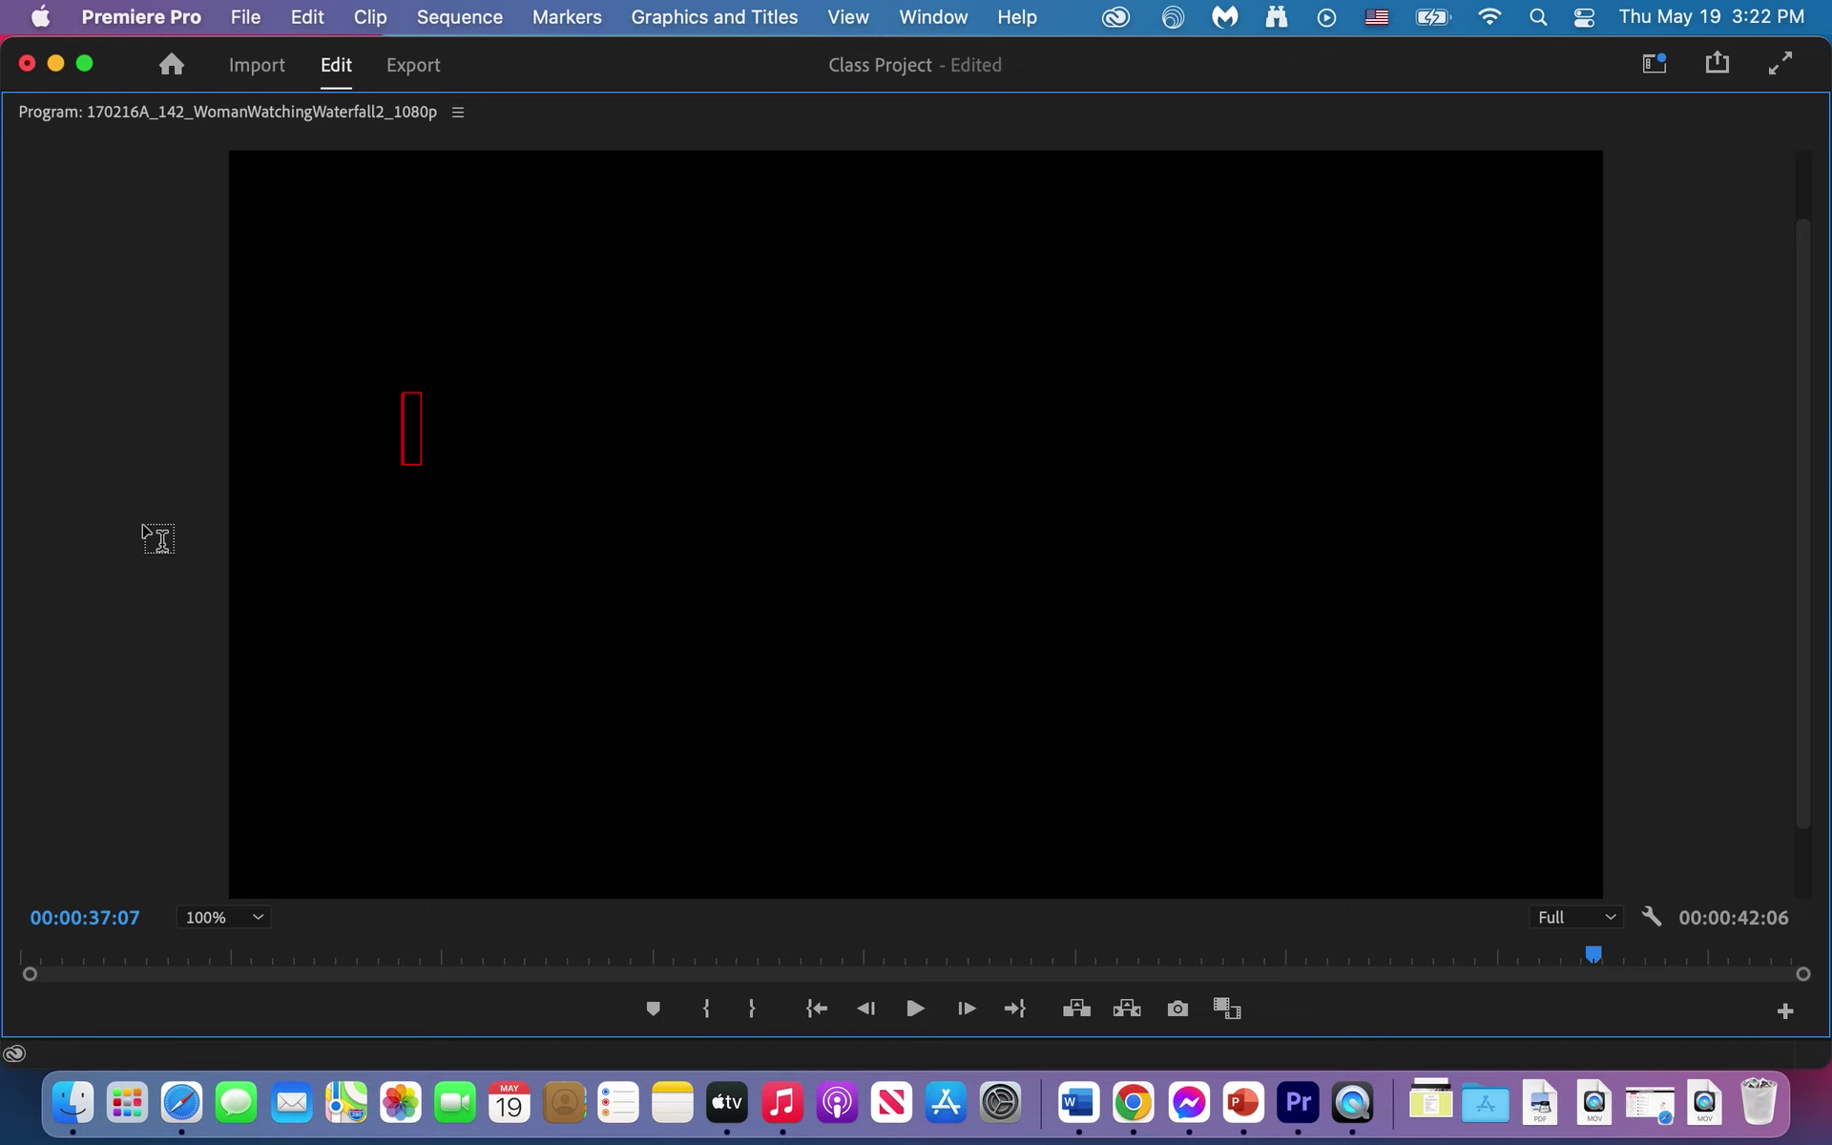
{"action": "key", "text": "super+z"}
{"action": "key", "text": "grave"}
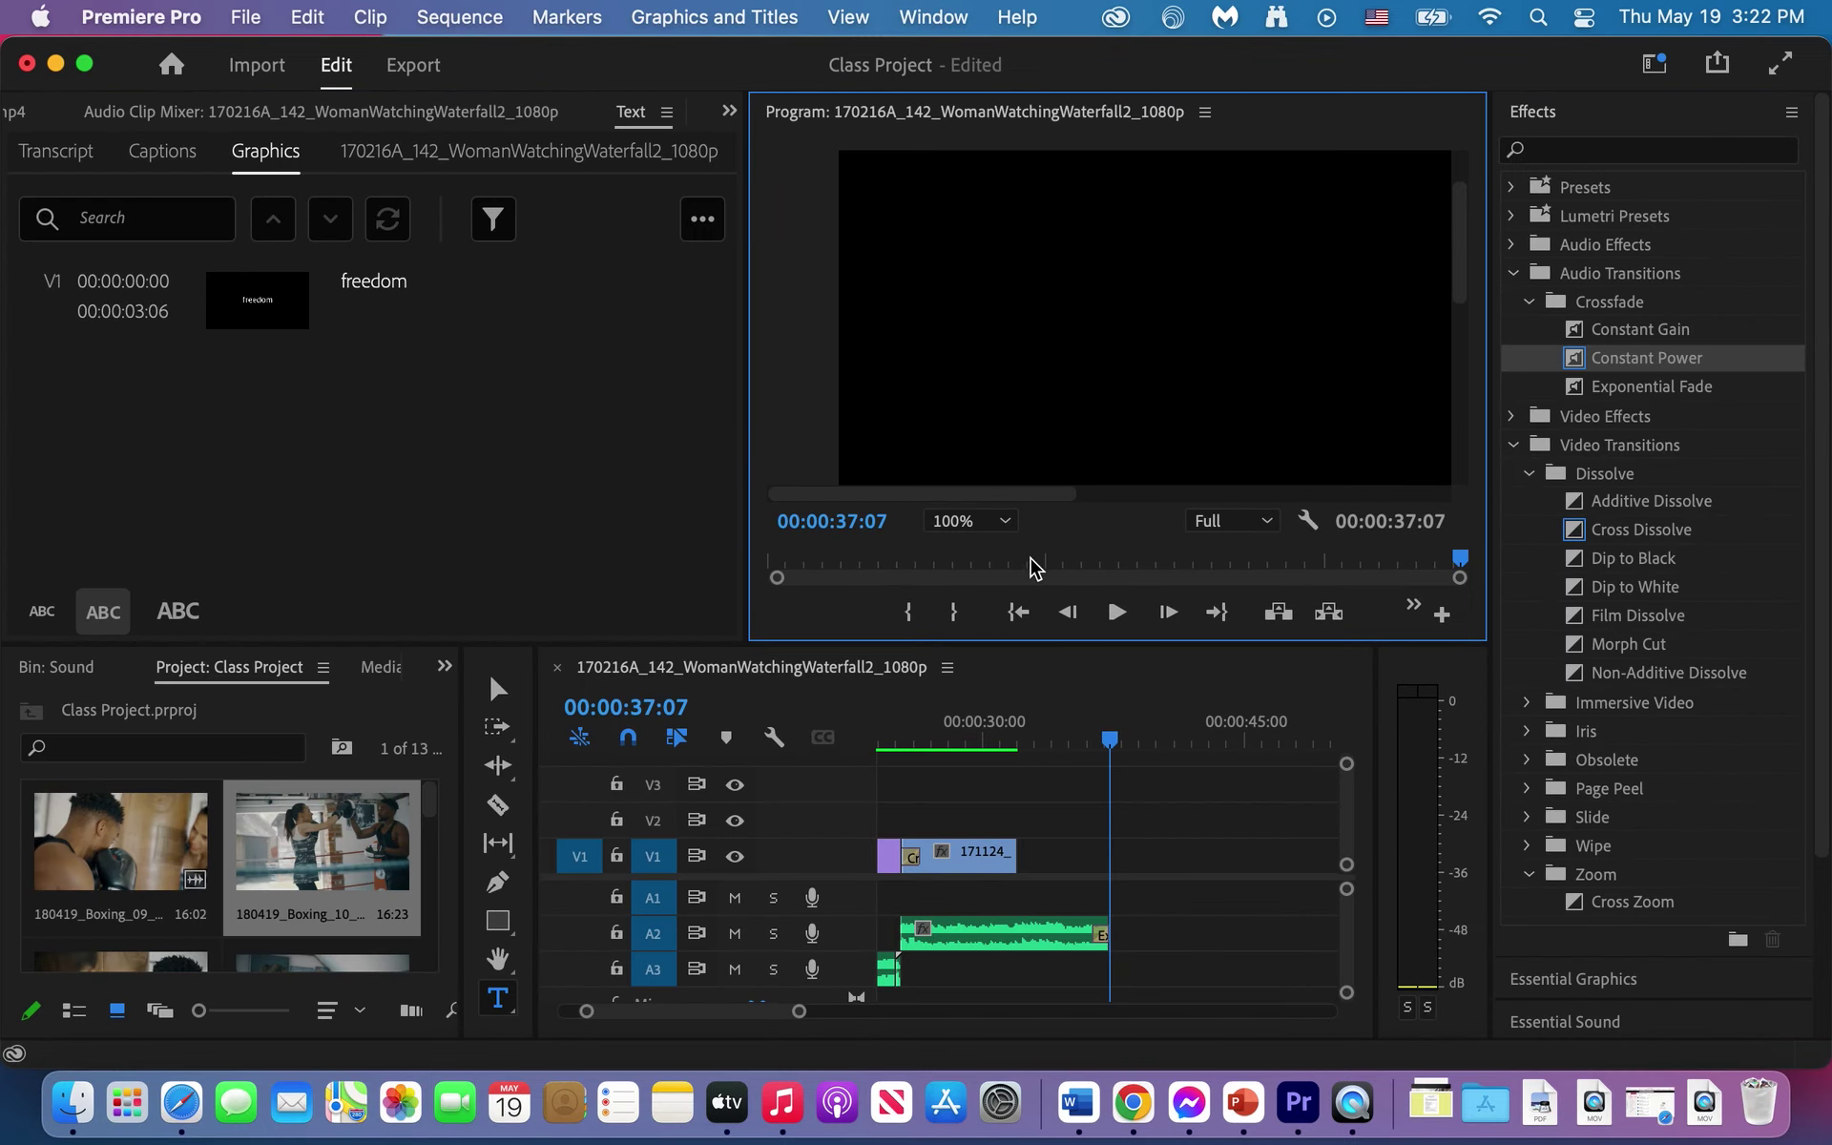
Step: Move the playhead to 00:00:33:18 and drop the Film Lower Third Right Two Line template onto V1
{"action": "left_click_drag", "start_coordinate": [1111, 745], "coordinate": [1047, 741]}
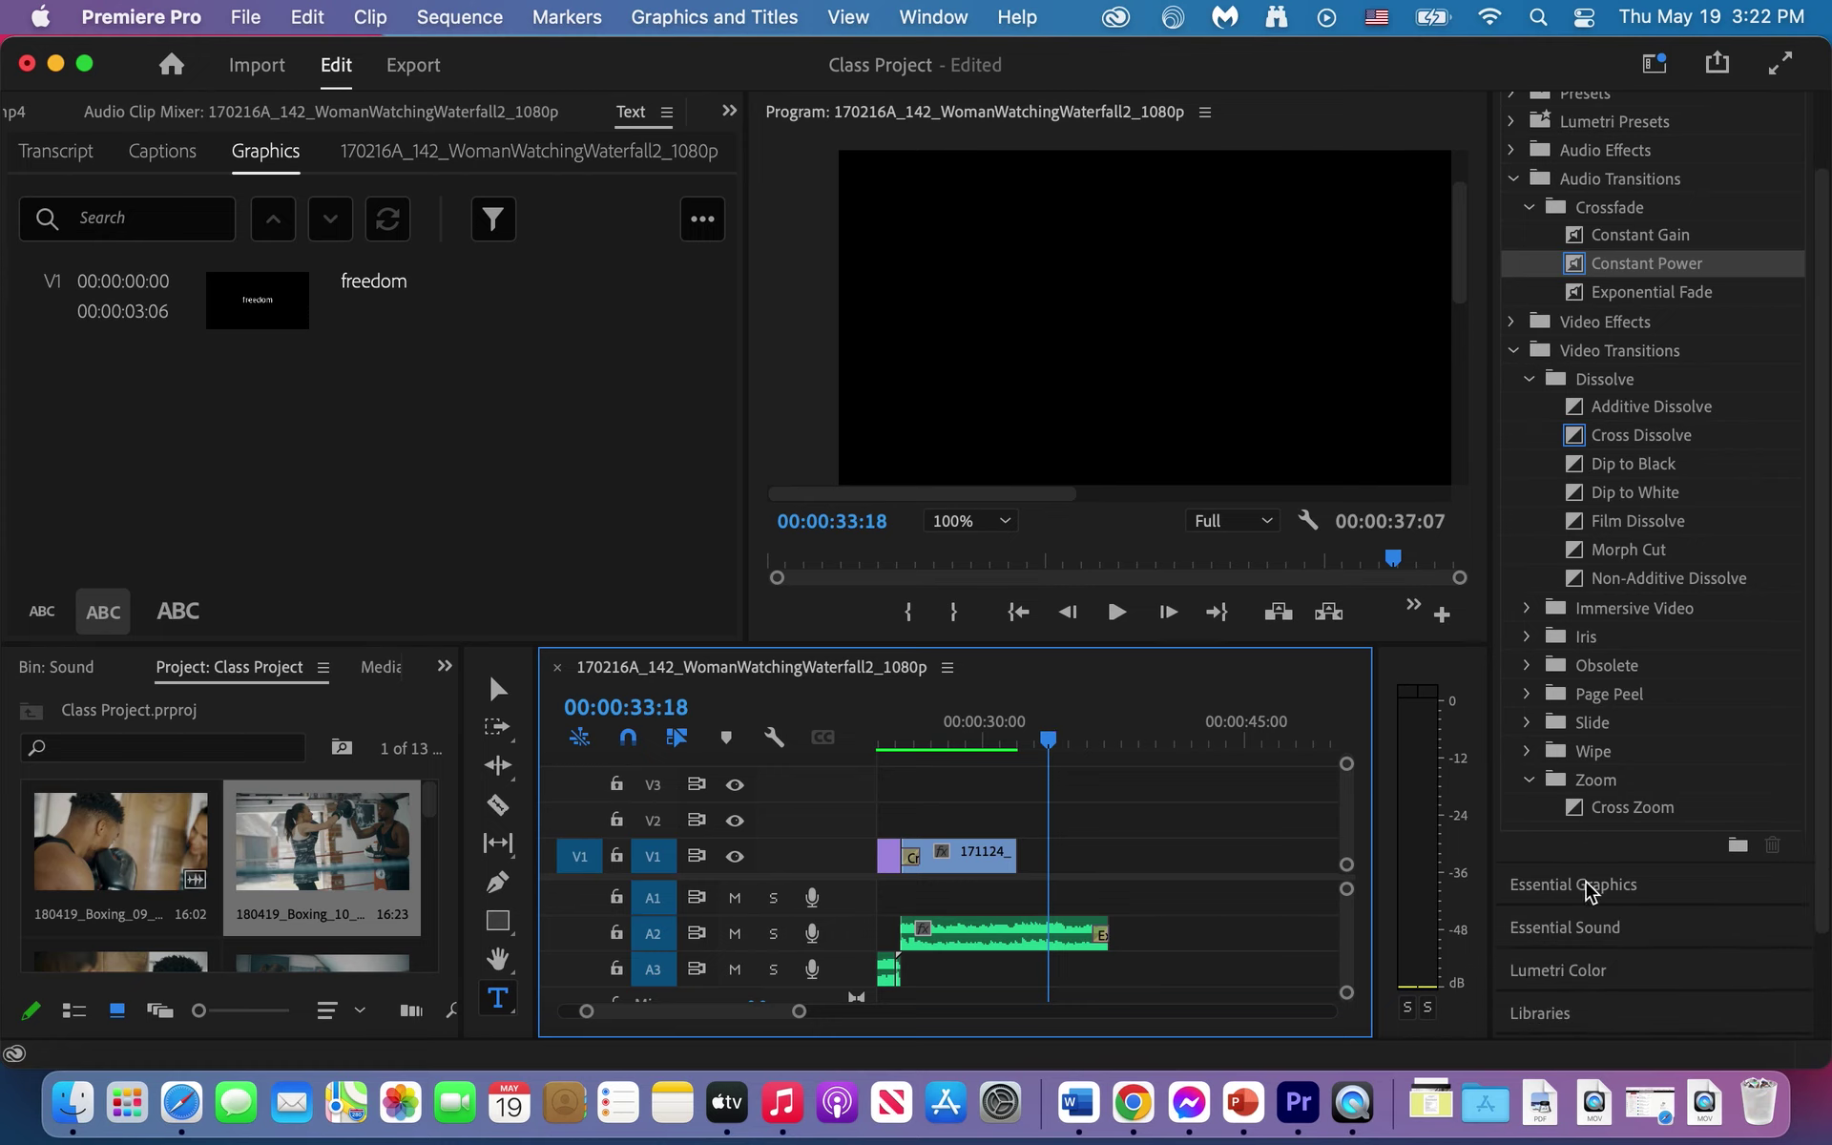
{"action": "left_click", "coordinate": [1587, 883]}
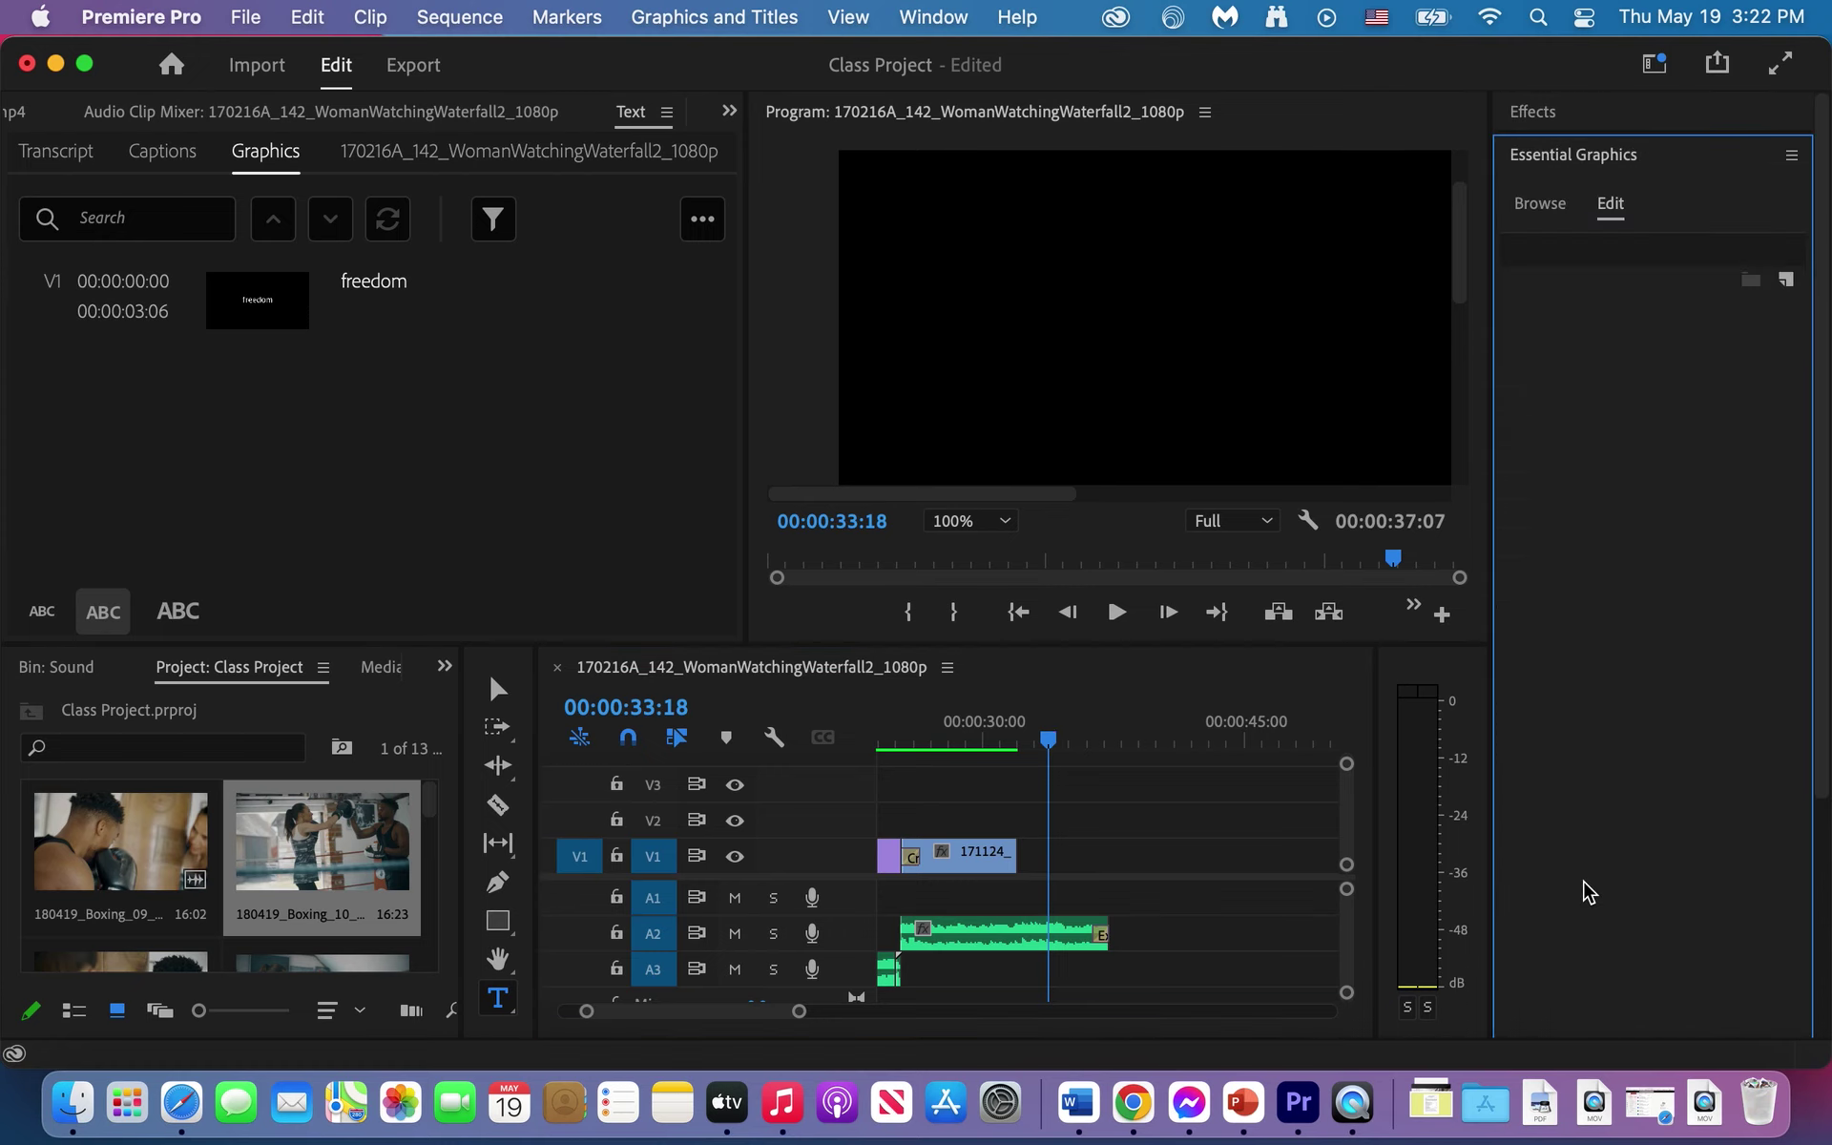
{"action": "left_click", "coordinate": [1538, 212]}
{"action": "left_click_drag", "start_coordinate": [1812, 533], "coordinate": [1803, 710]}
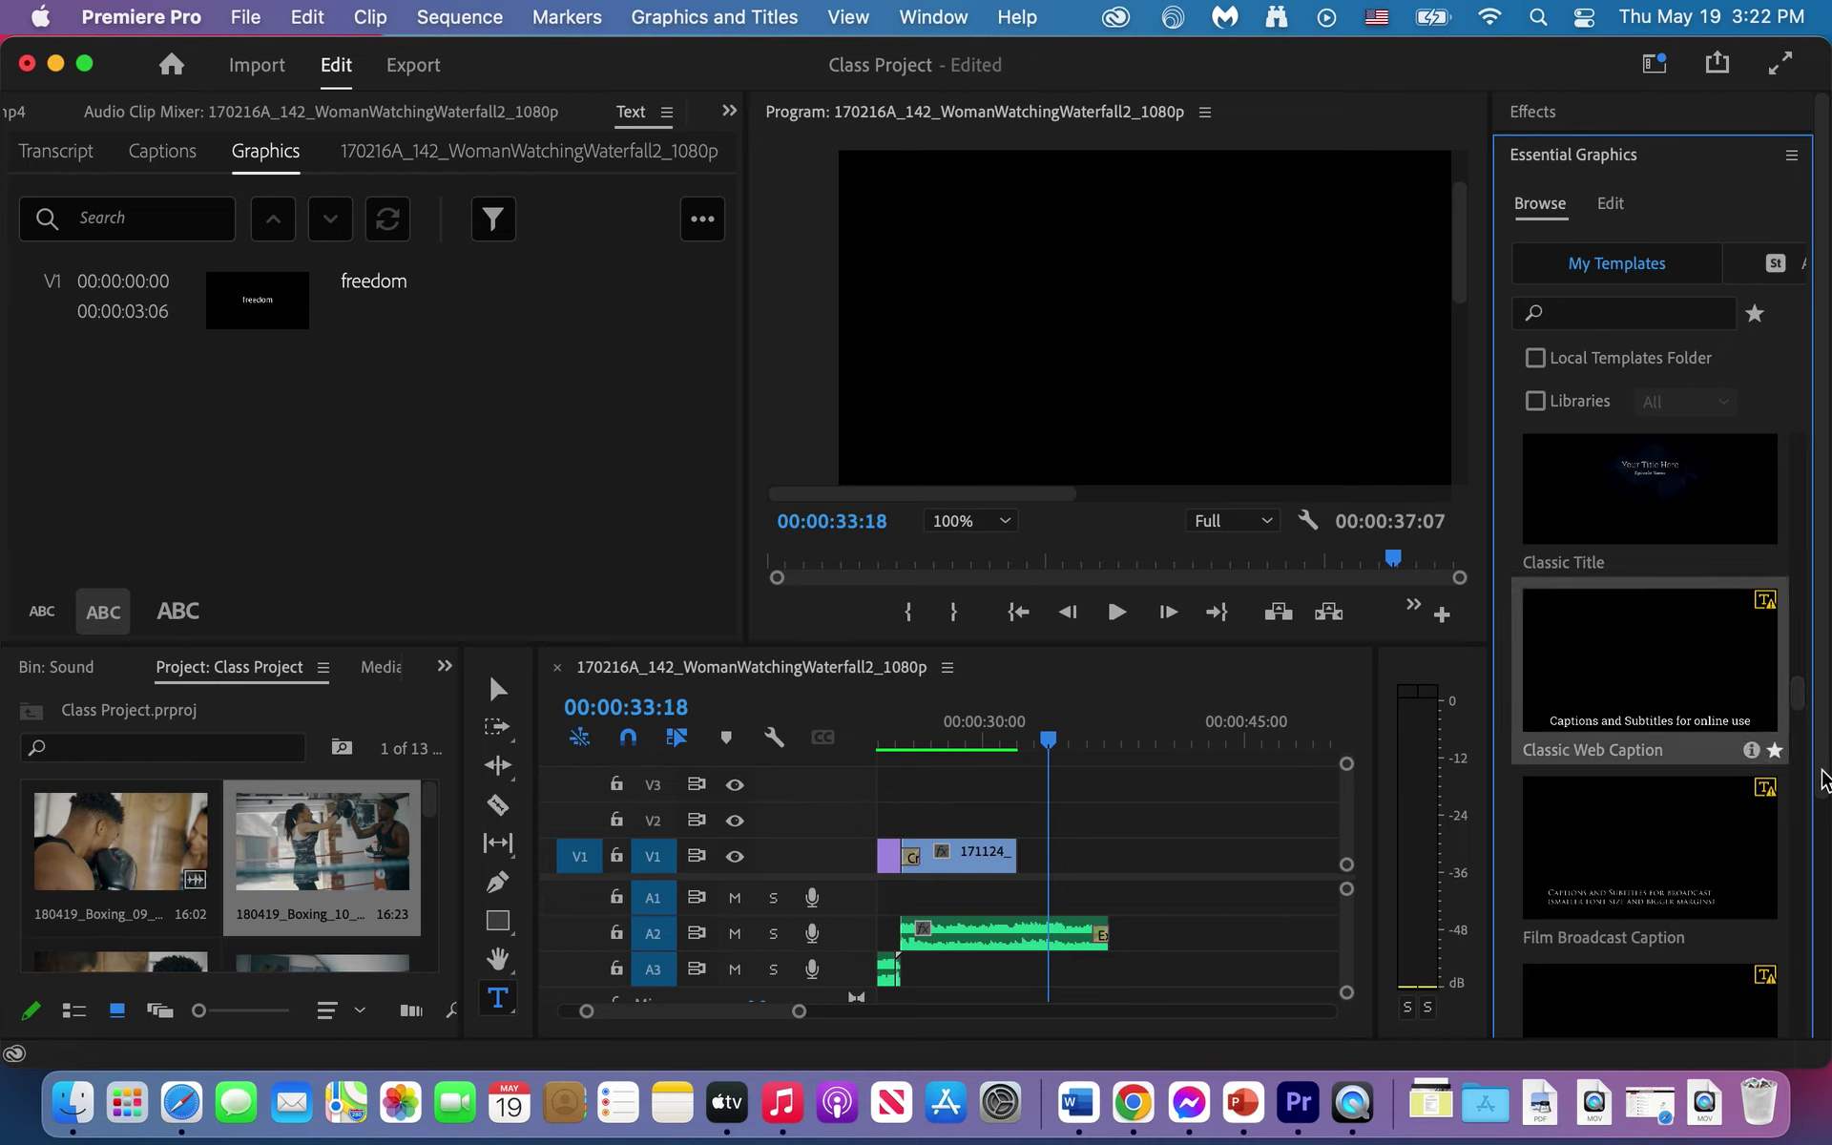
{"action": "left_click_drag", "start_coordinate": [1803, 711], "coordinate": [1799, 765]}
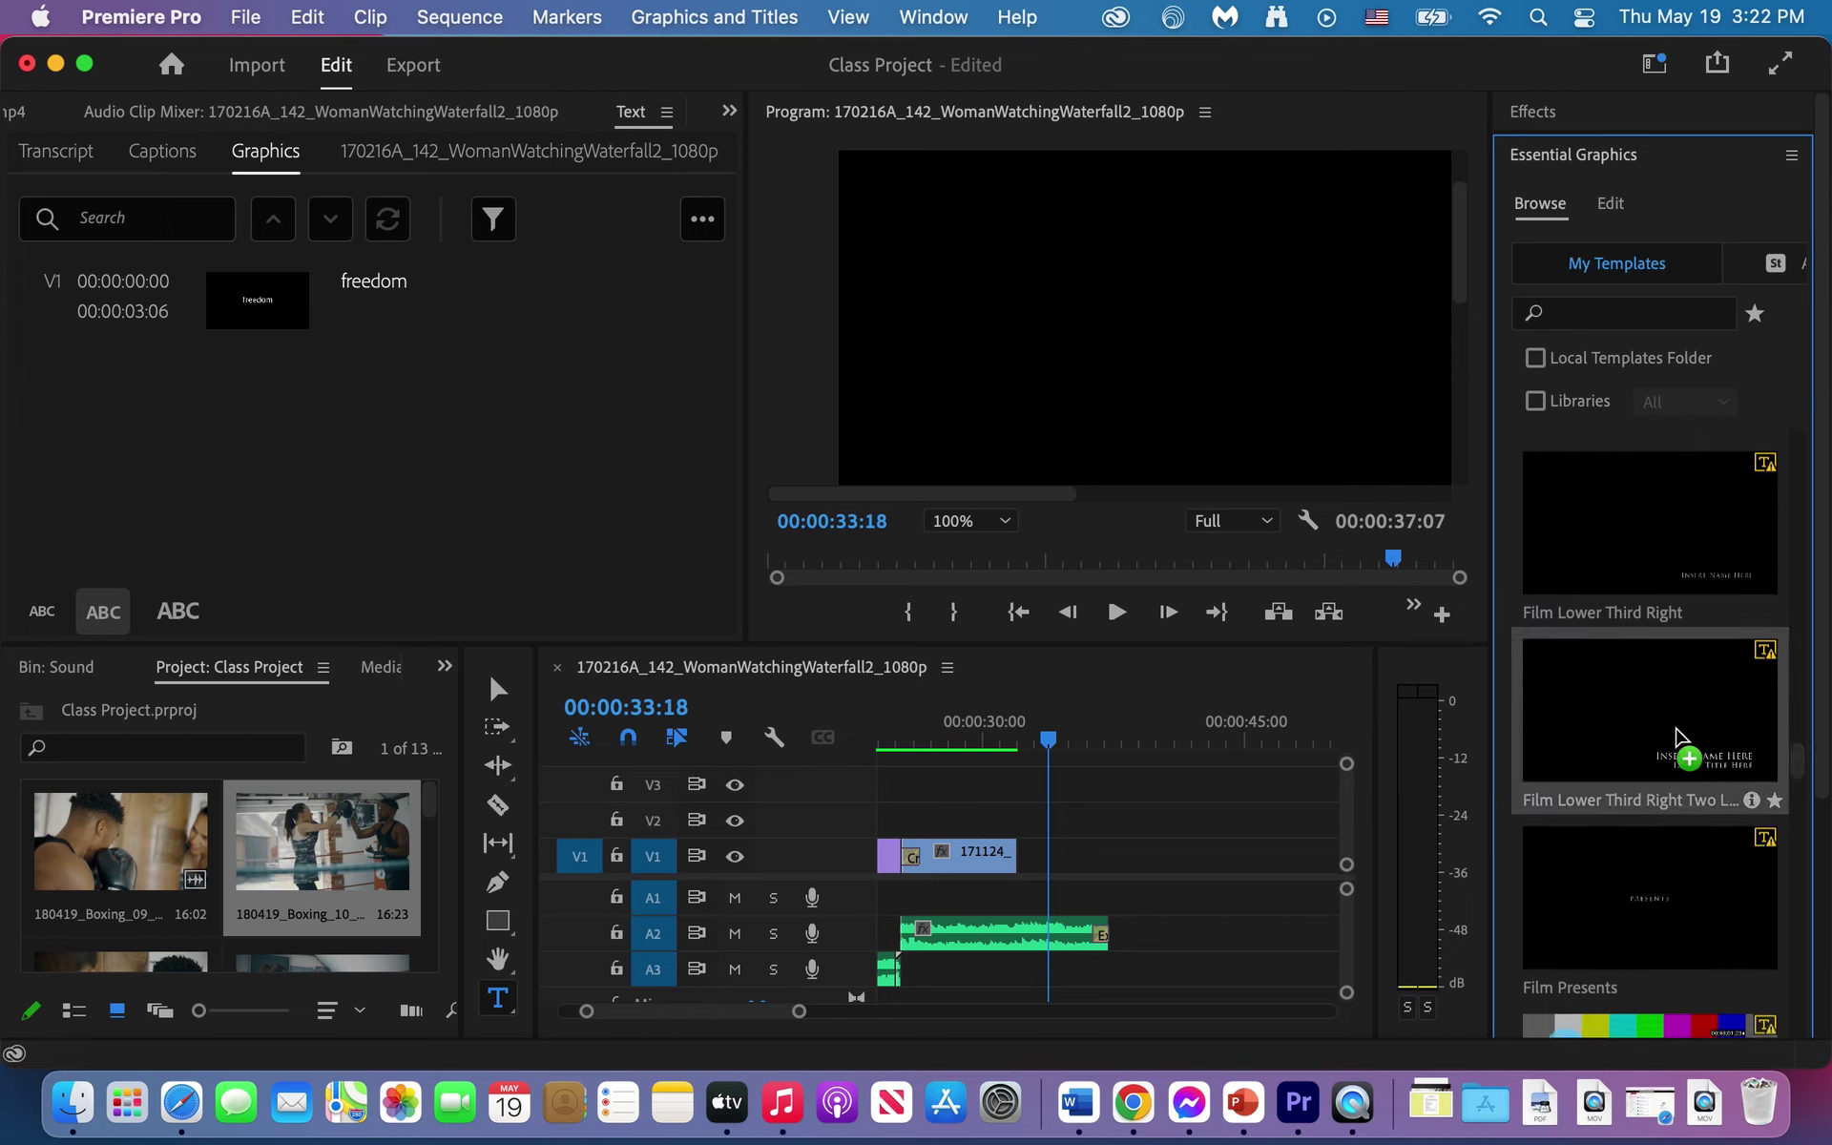
{"action": "left_click_drag", "start_coordinate": [1667, 703], "coordinate": [1045, 850]}
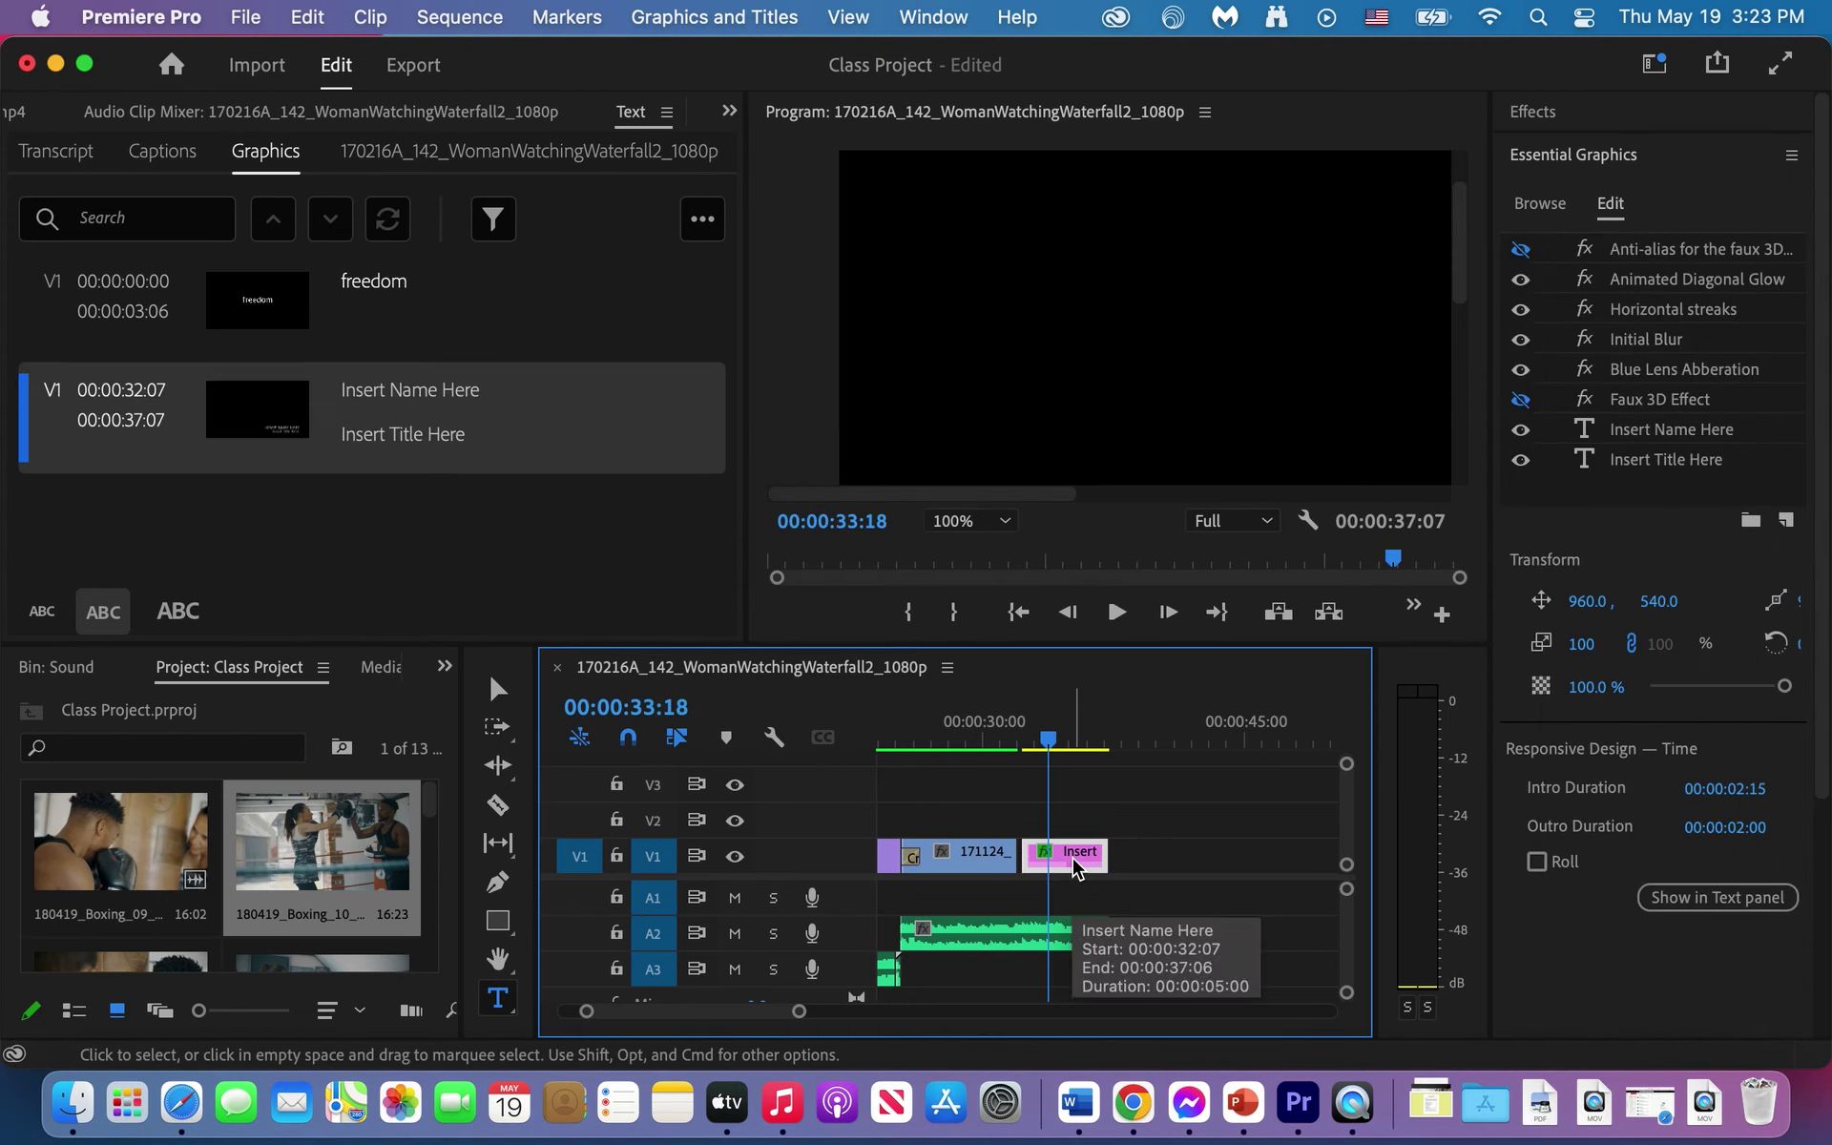
Step: Change the Insert Name Here placeholder line to read 'Film by'
{"action": "double_click", "coordinate": [451, 393]}
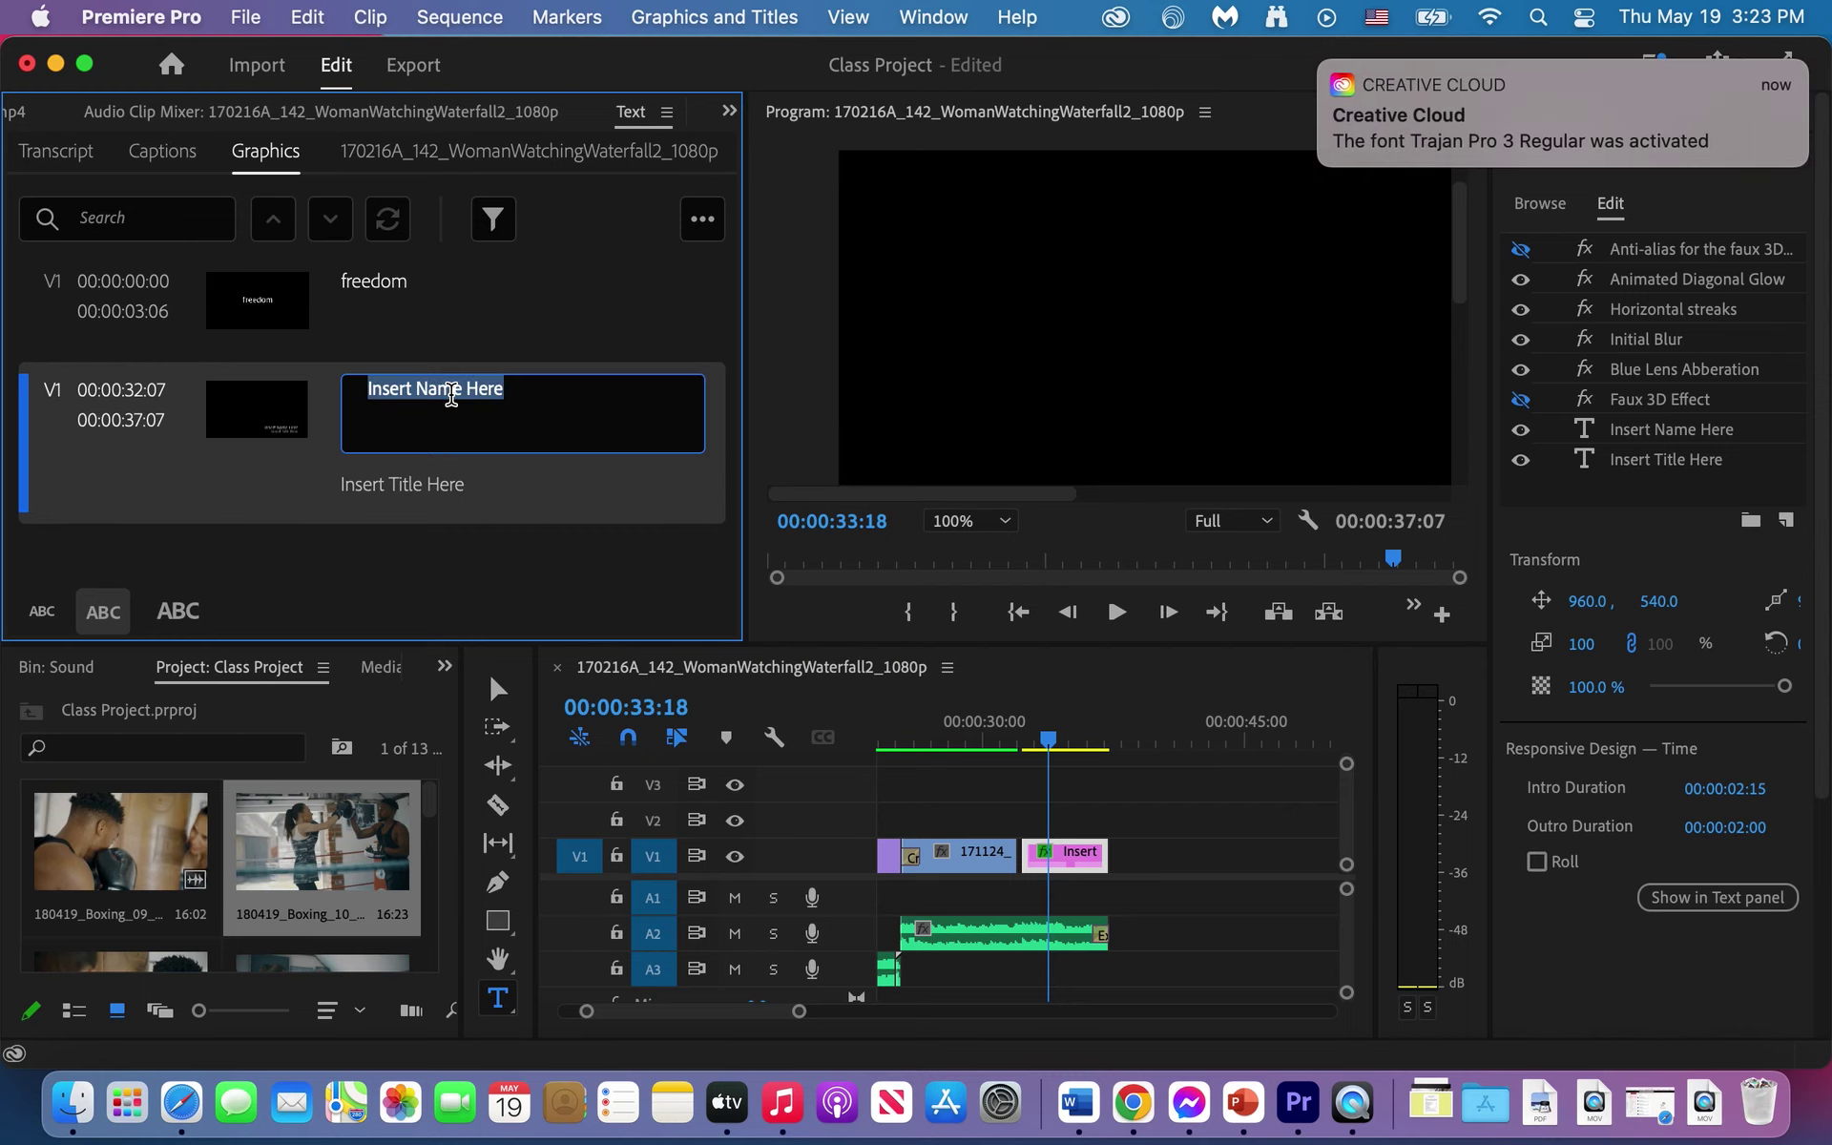
{"action": "type", "text": "Fi"}
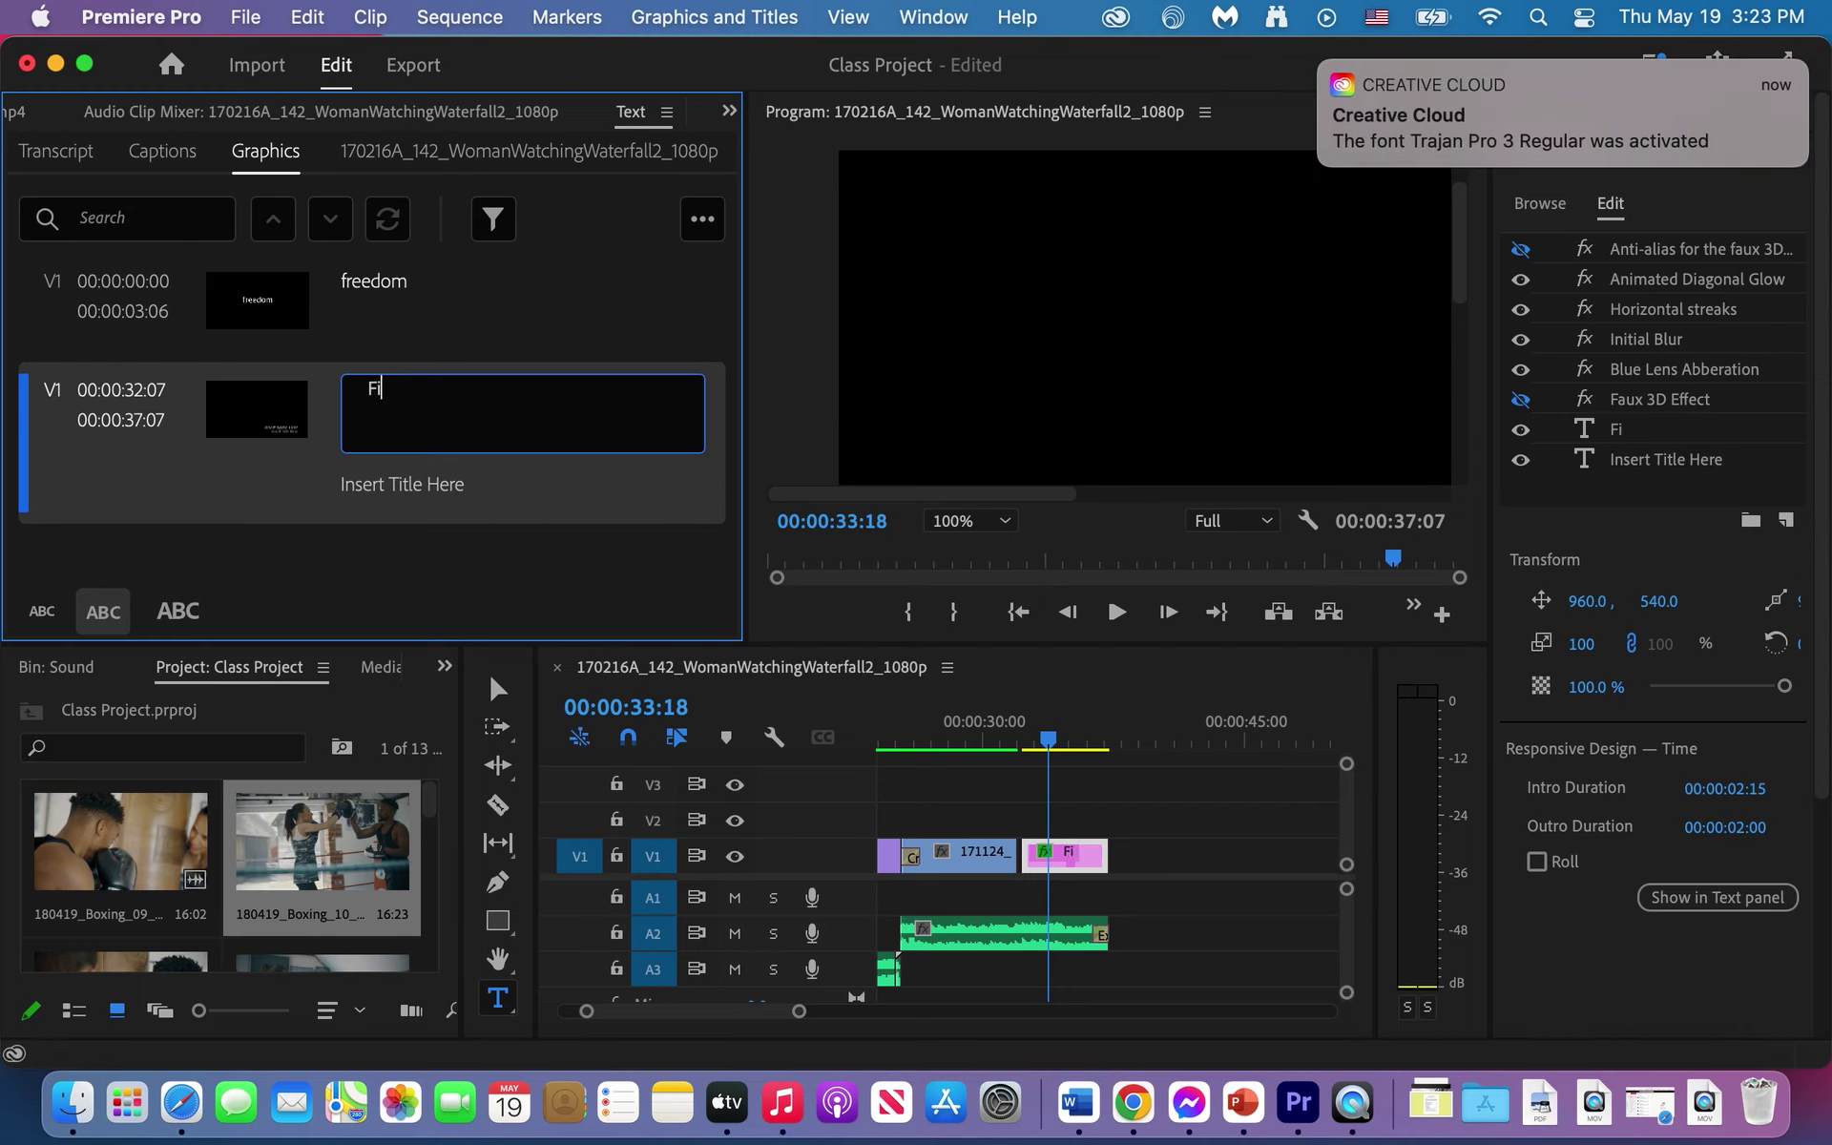
{"action": "type", "text": "lm by Kate Stepaniuc"}
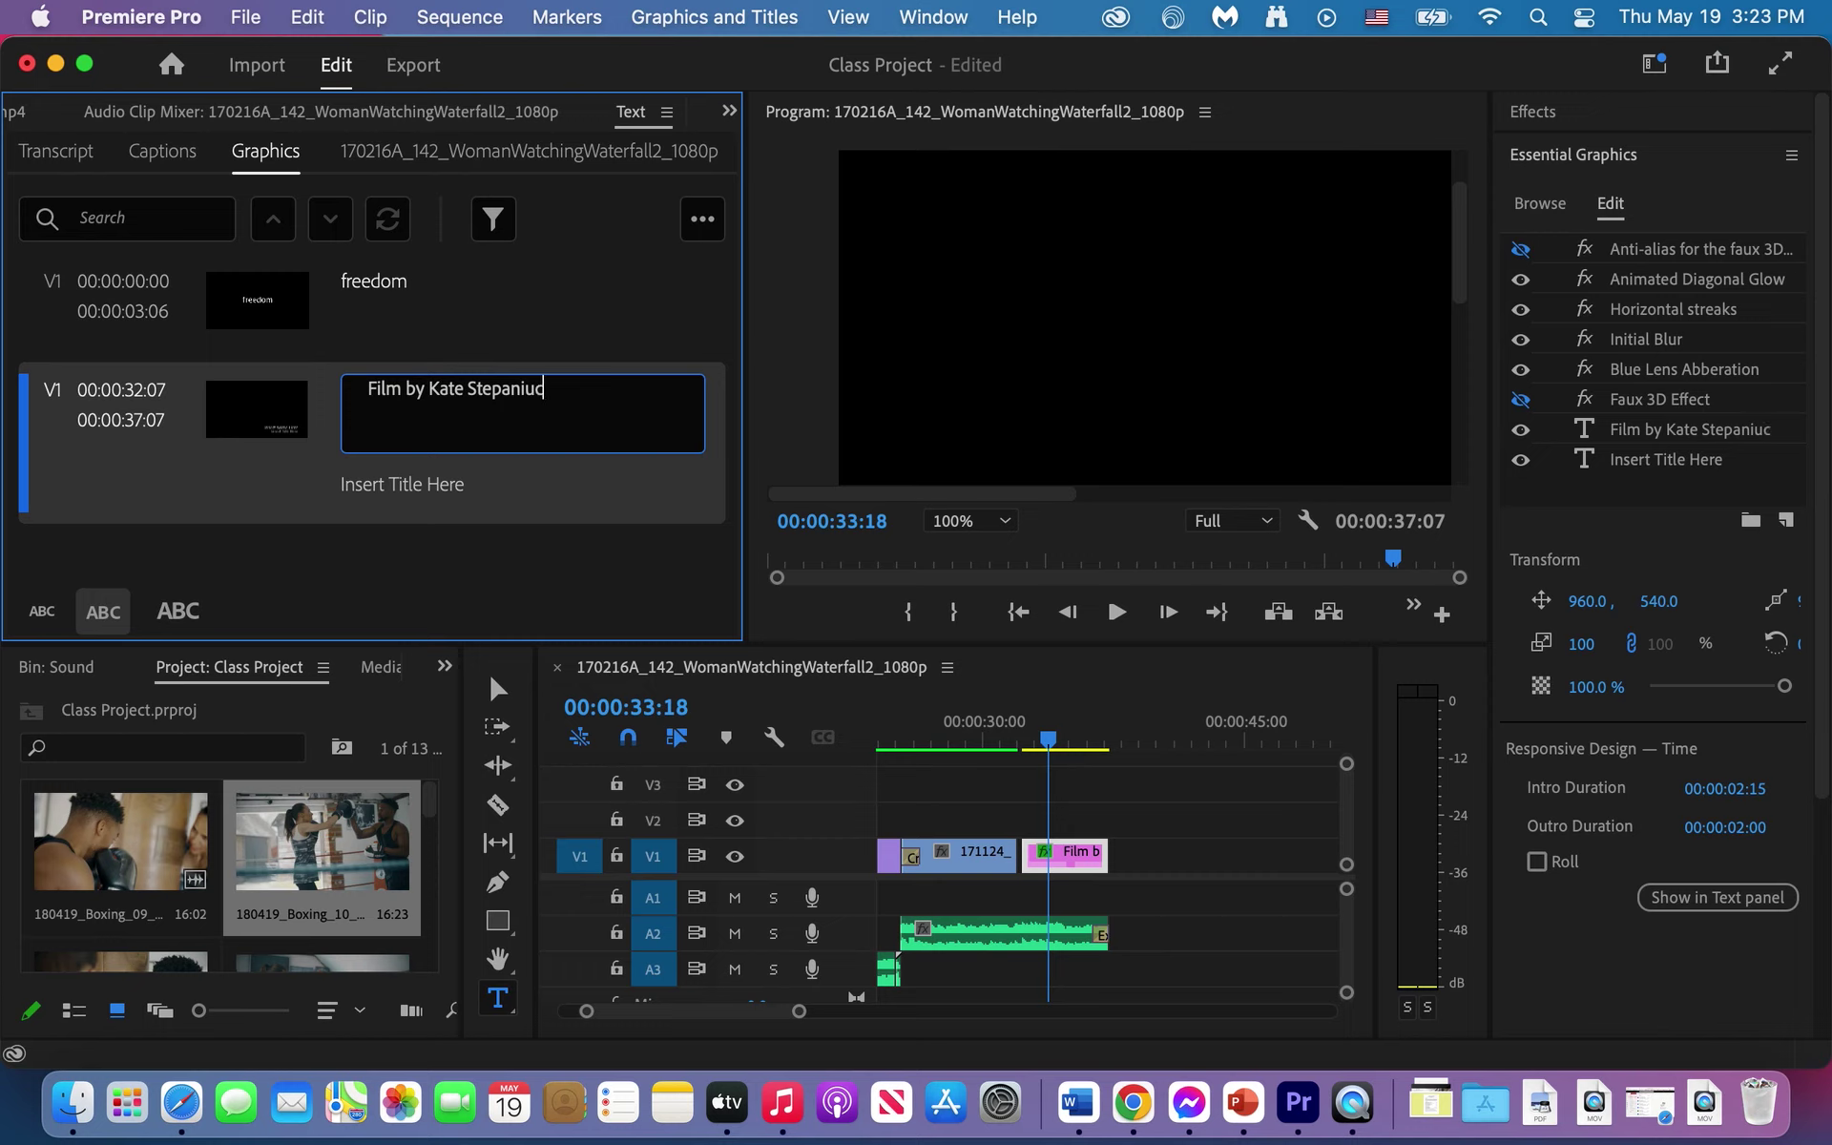
{"action": "left_click", "coordinate": [568, 623]}
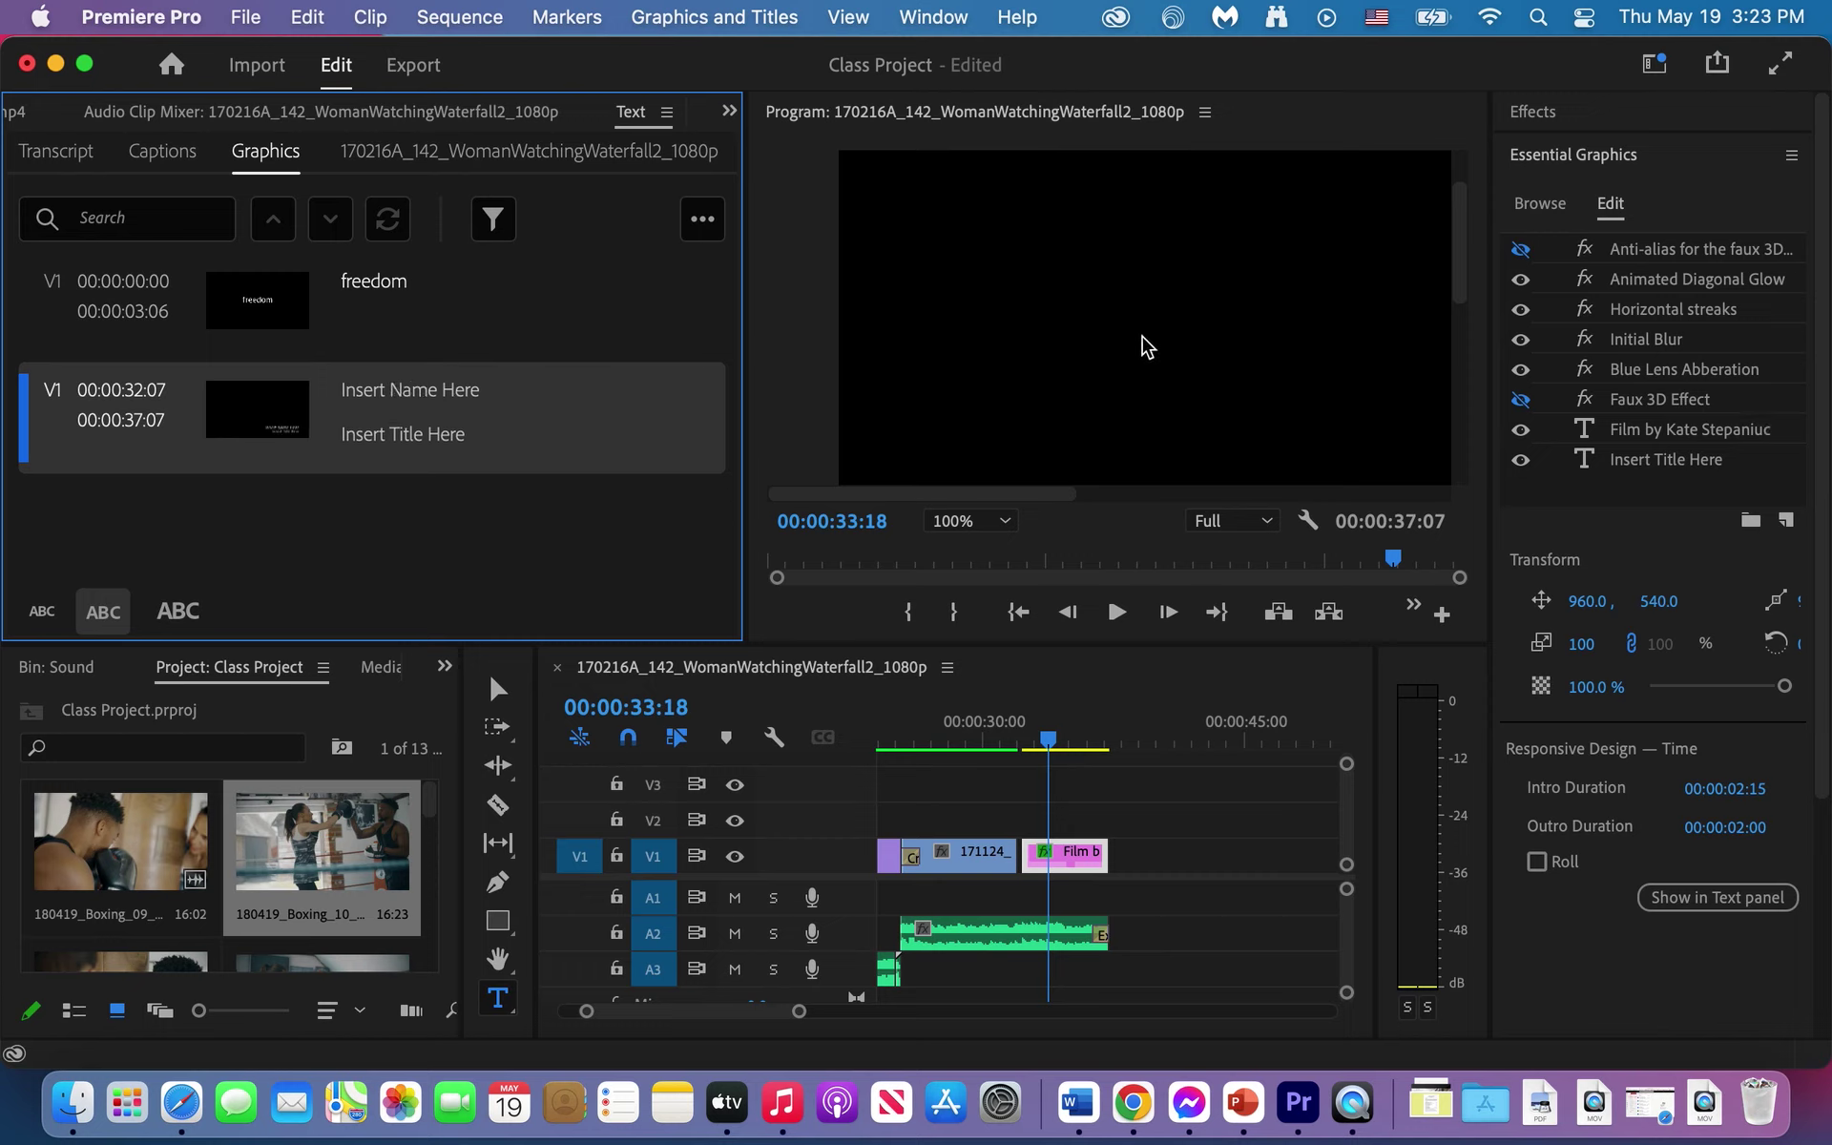
Step: Set the graphic preview zoom level to 25%
{"action": "left_click", "coordinate": [1157, 353]}
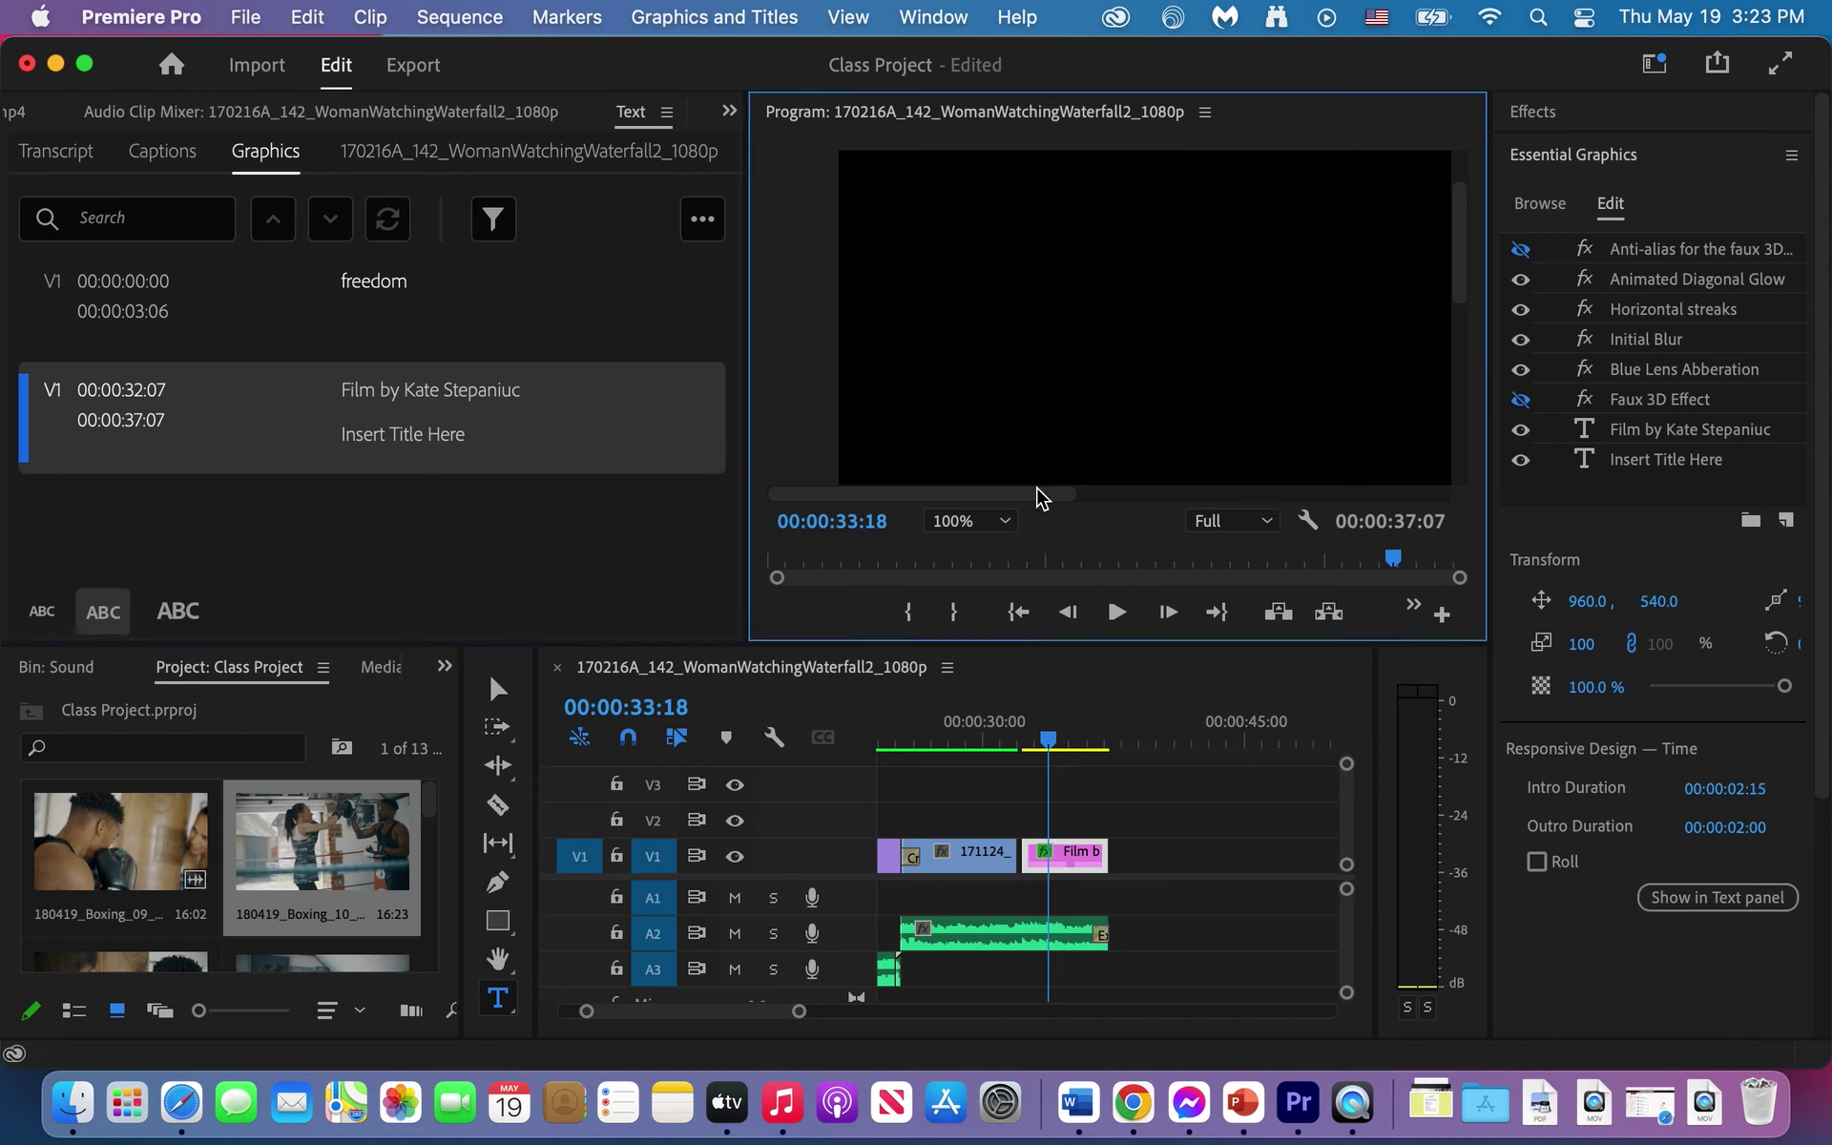
{"action": "left_click", "coordinate": [1005, 525]}
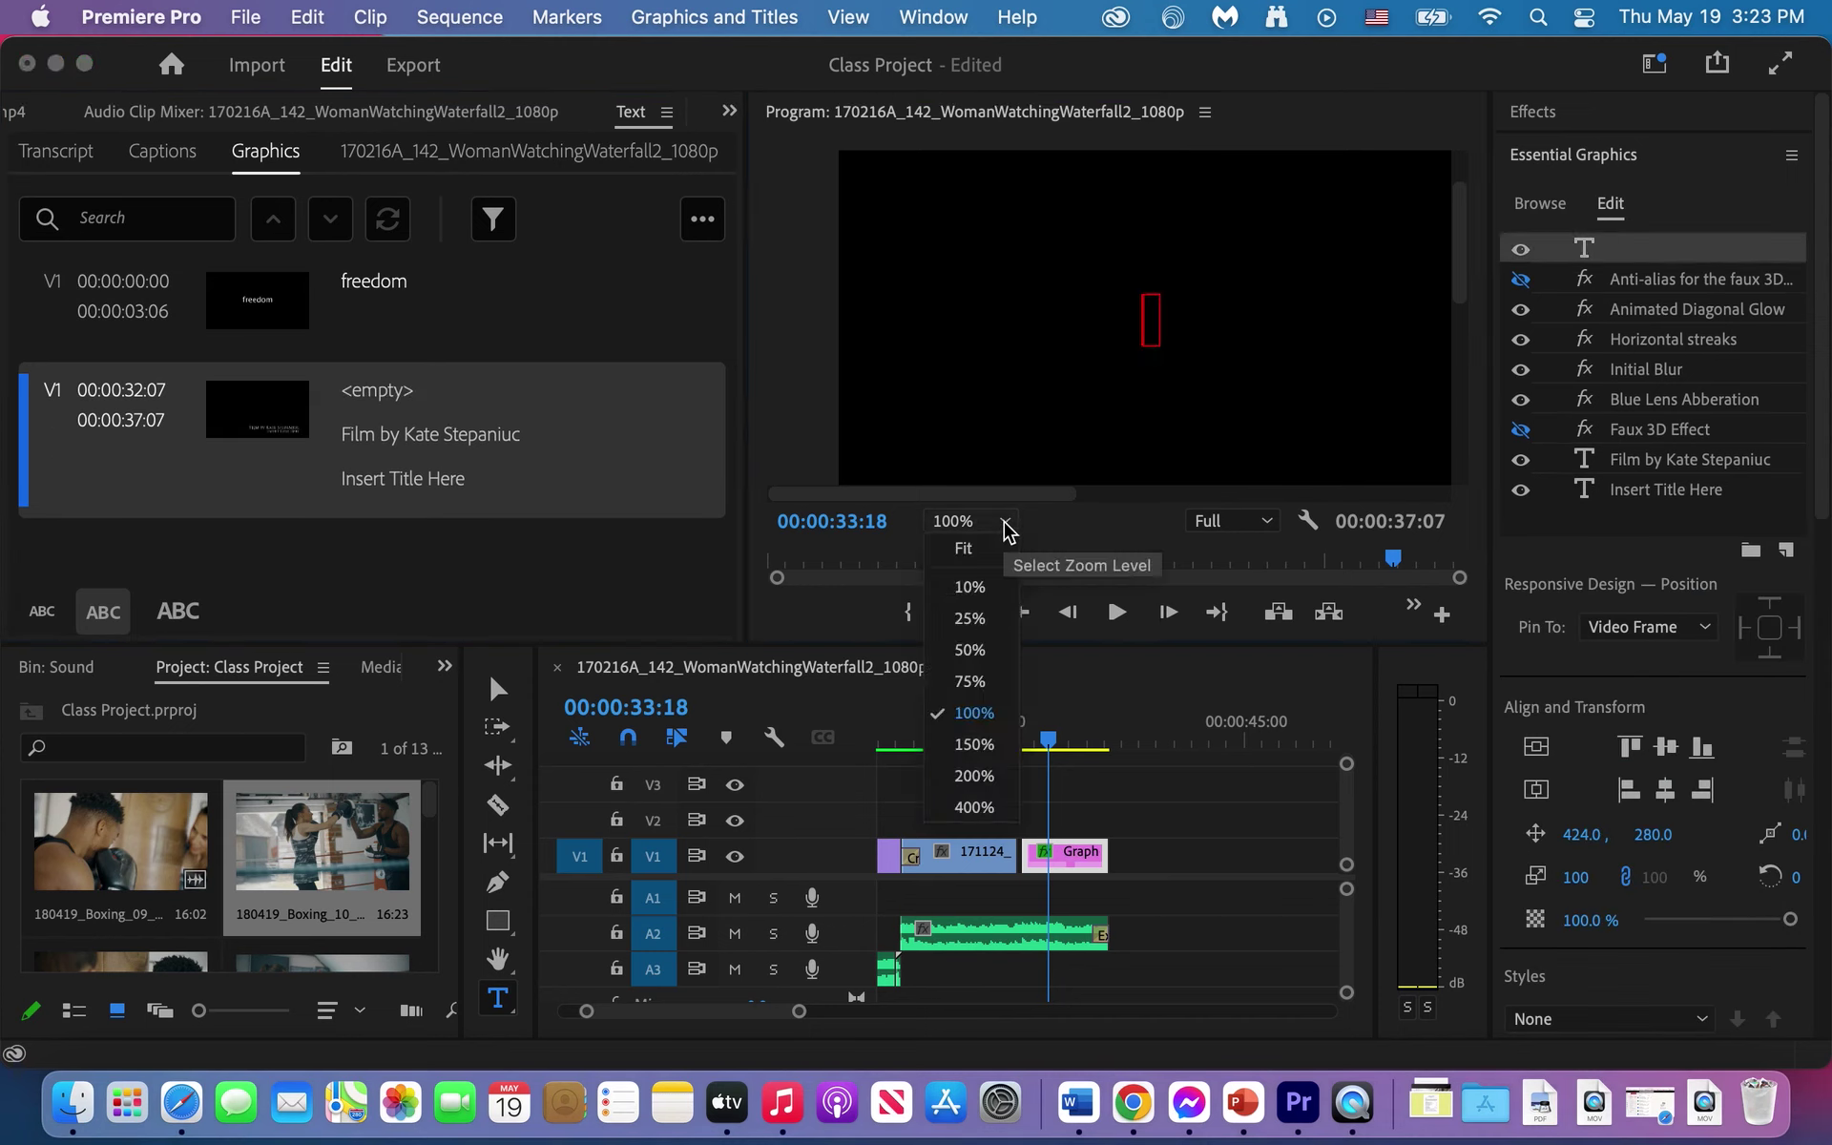
{"action": "left_click", "coordinate": [973, 623]}
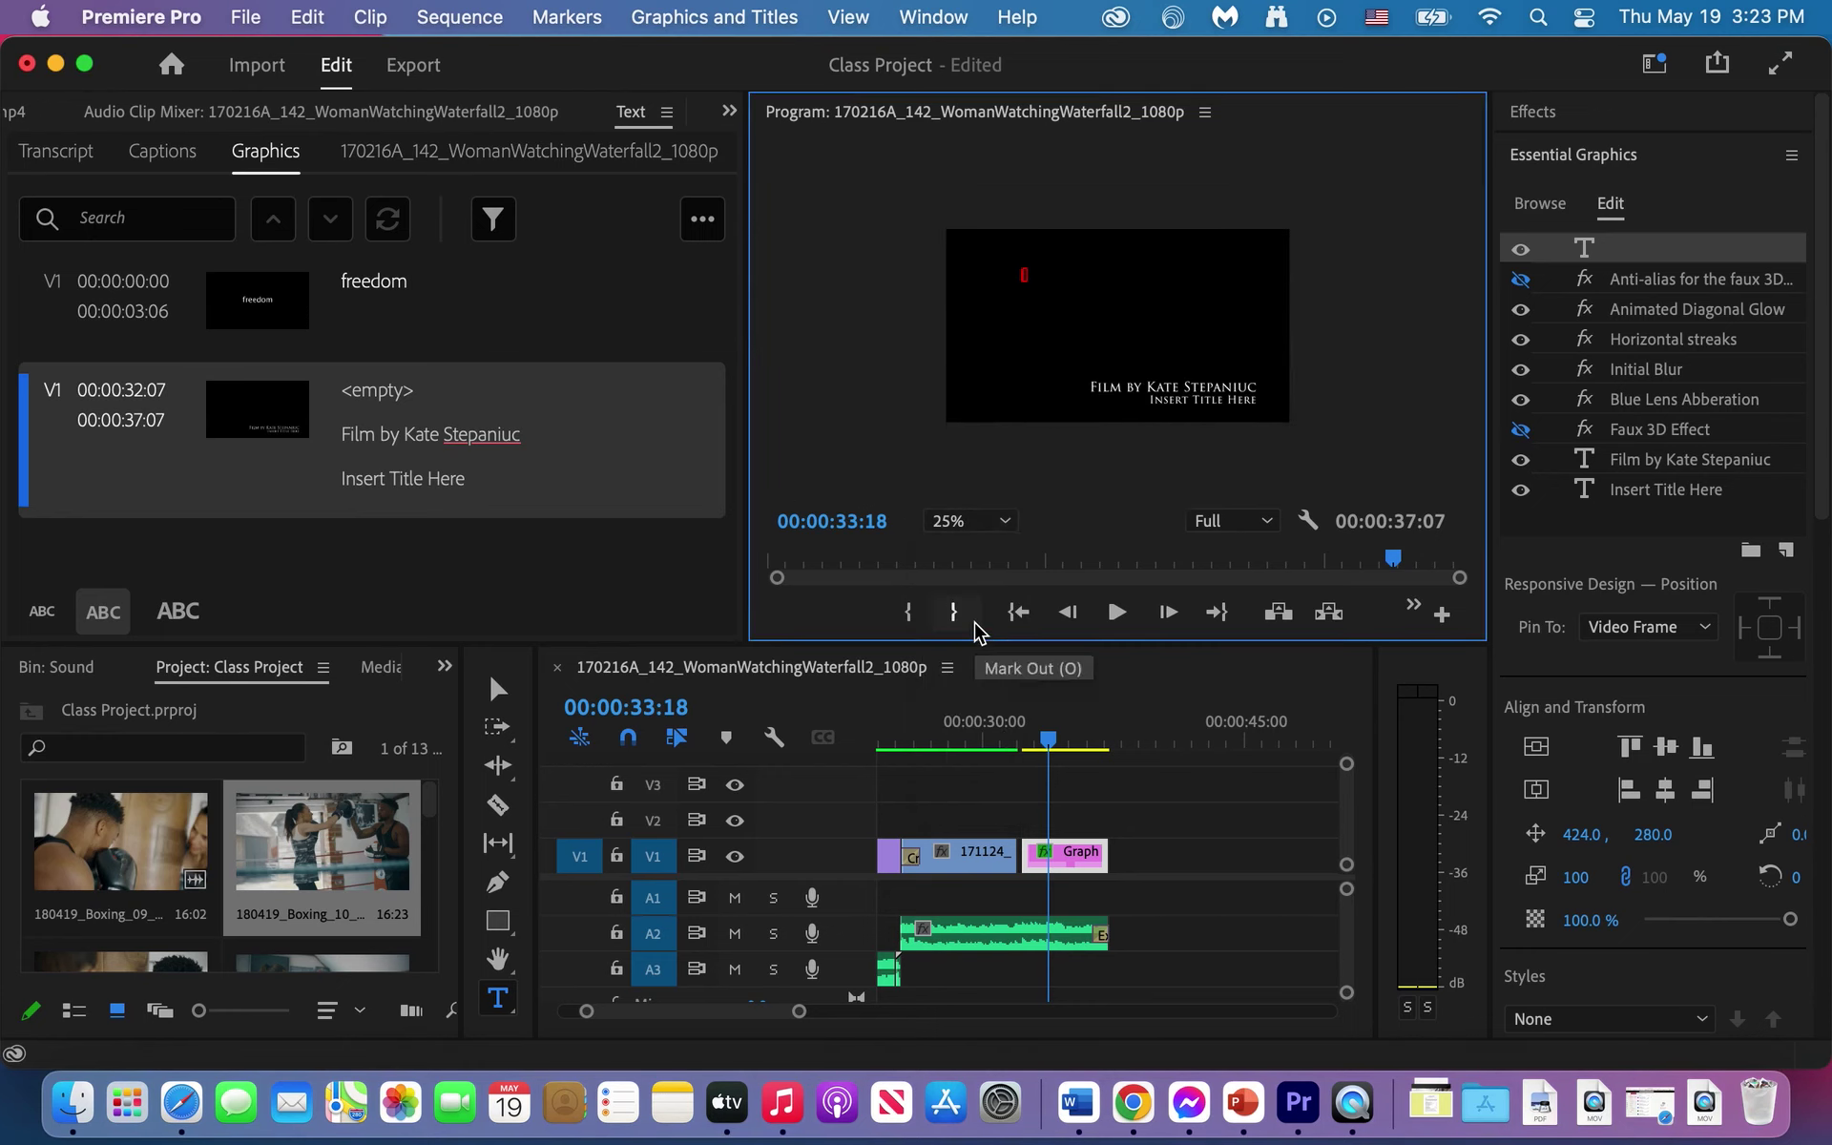
{"action": "key", "text": "Escape"}
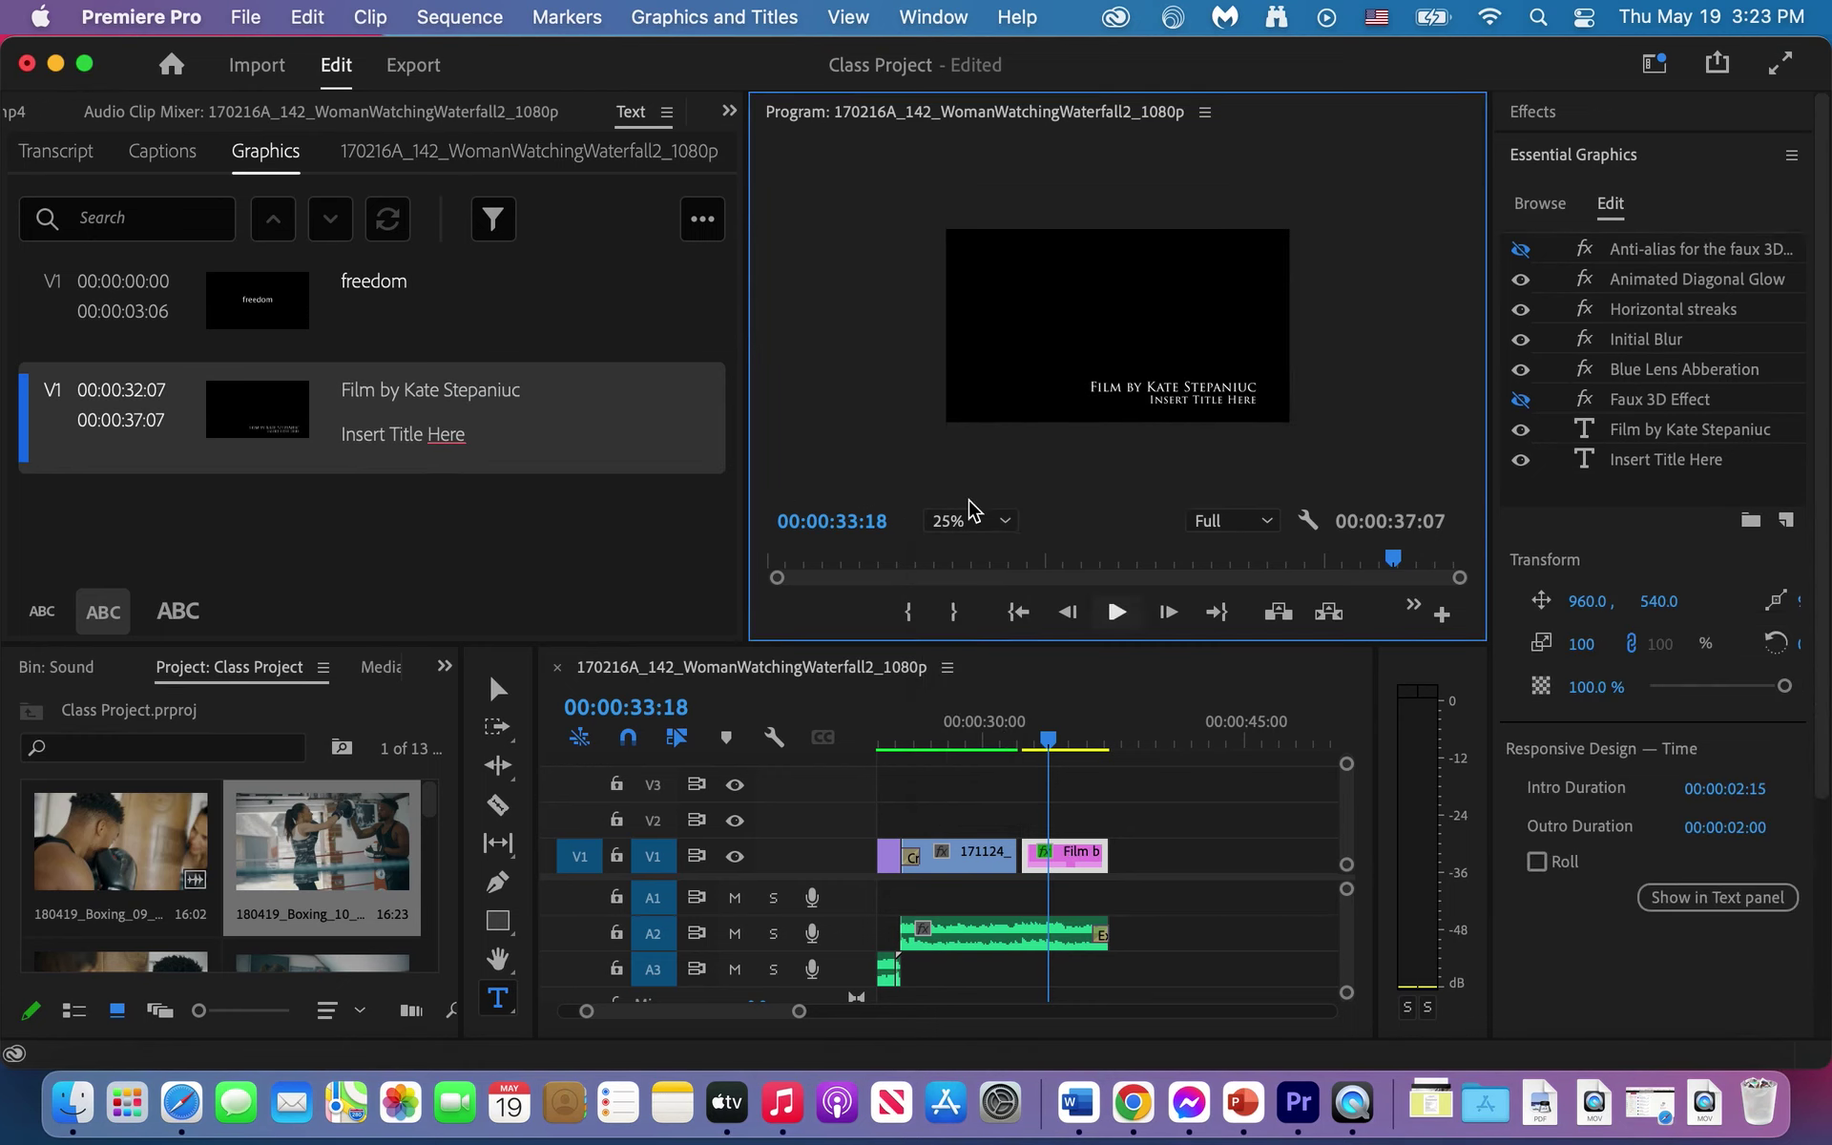
Step: Clear the Insert Title Here text from the credit's second line
{"action": "left_click", "coordinate": [1226, 395]}
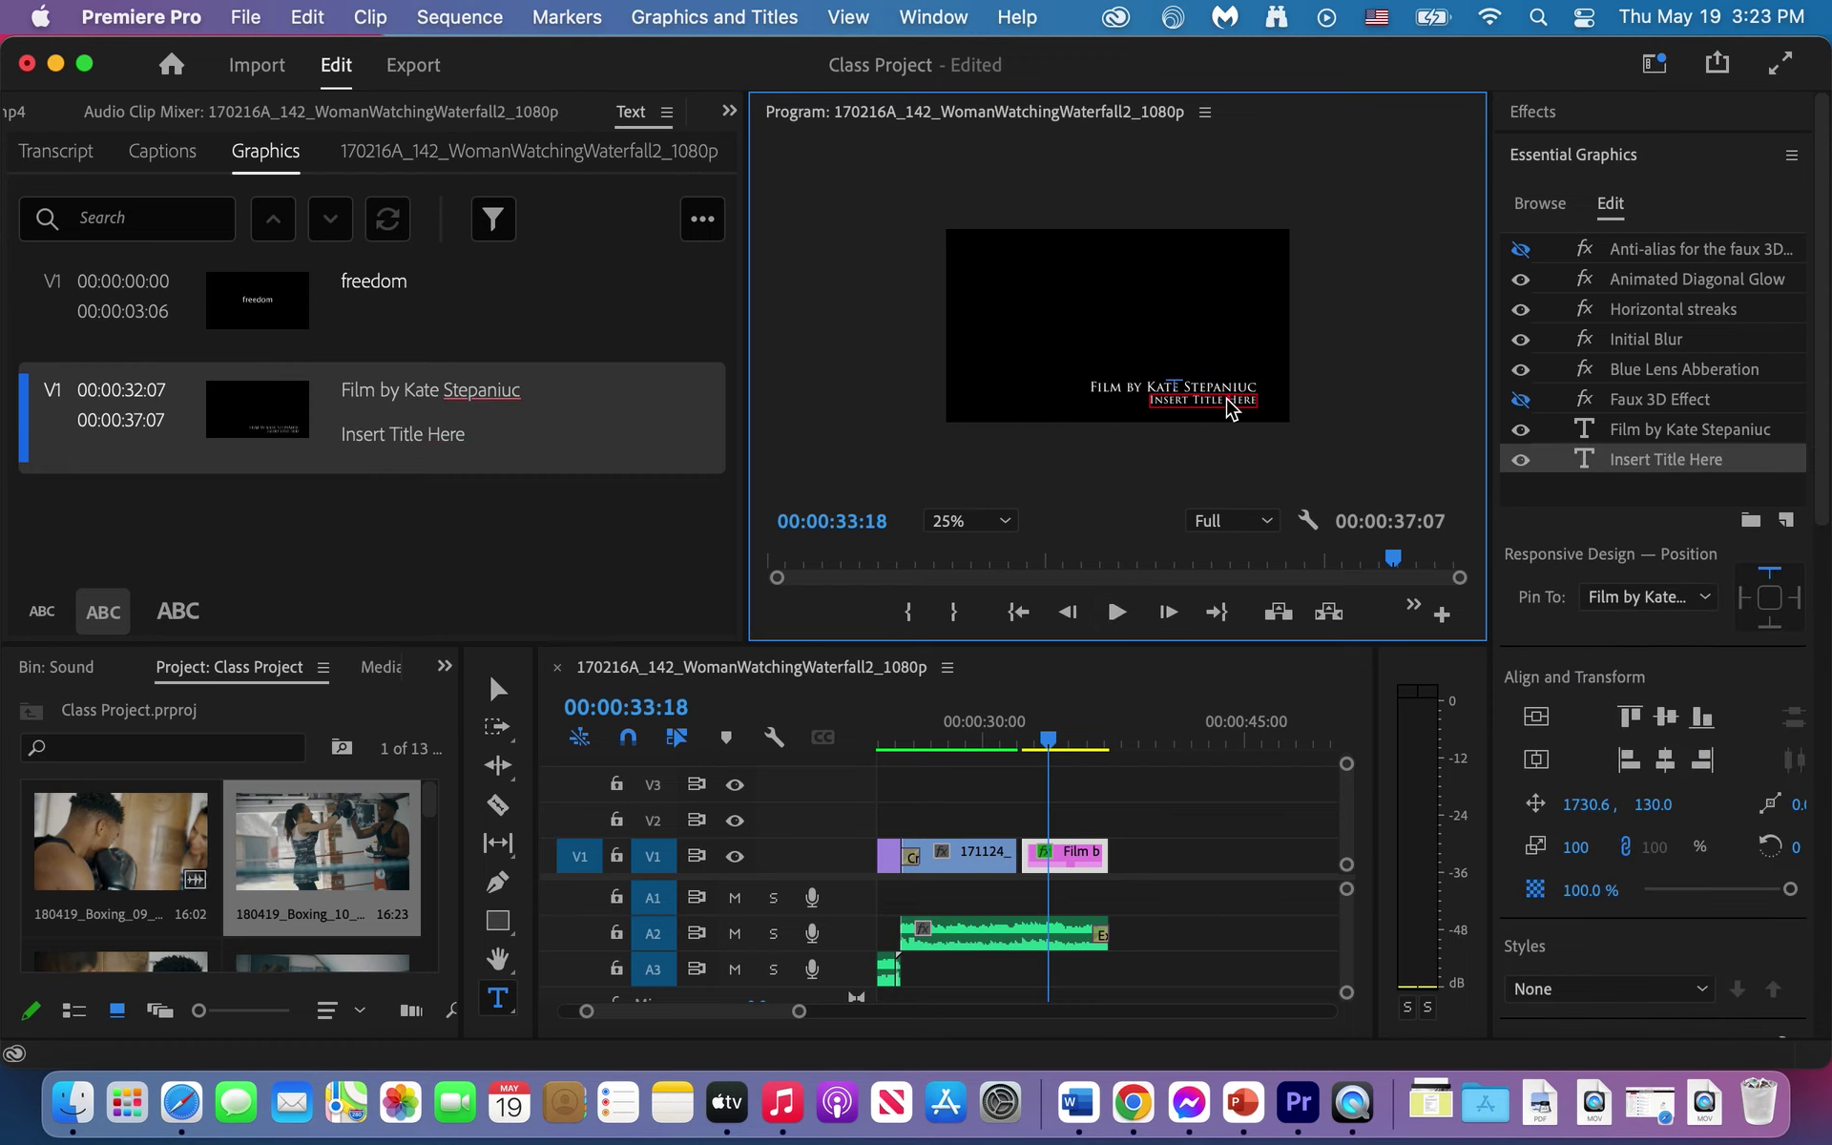
{"action": "double_click", "coordinate": [1227, 395]}
{"action": "type", "text": "May"}
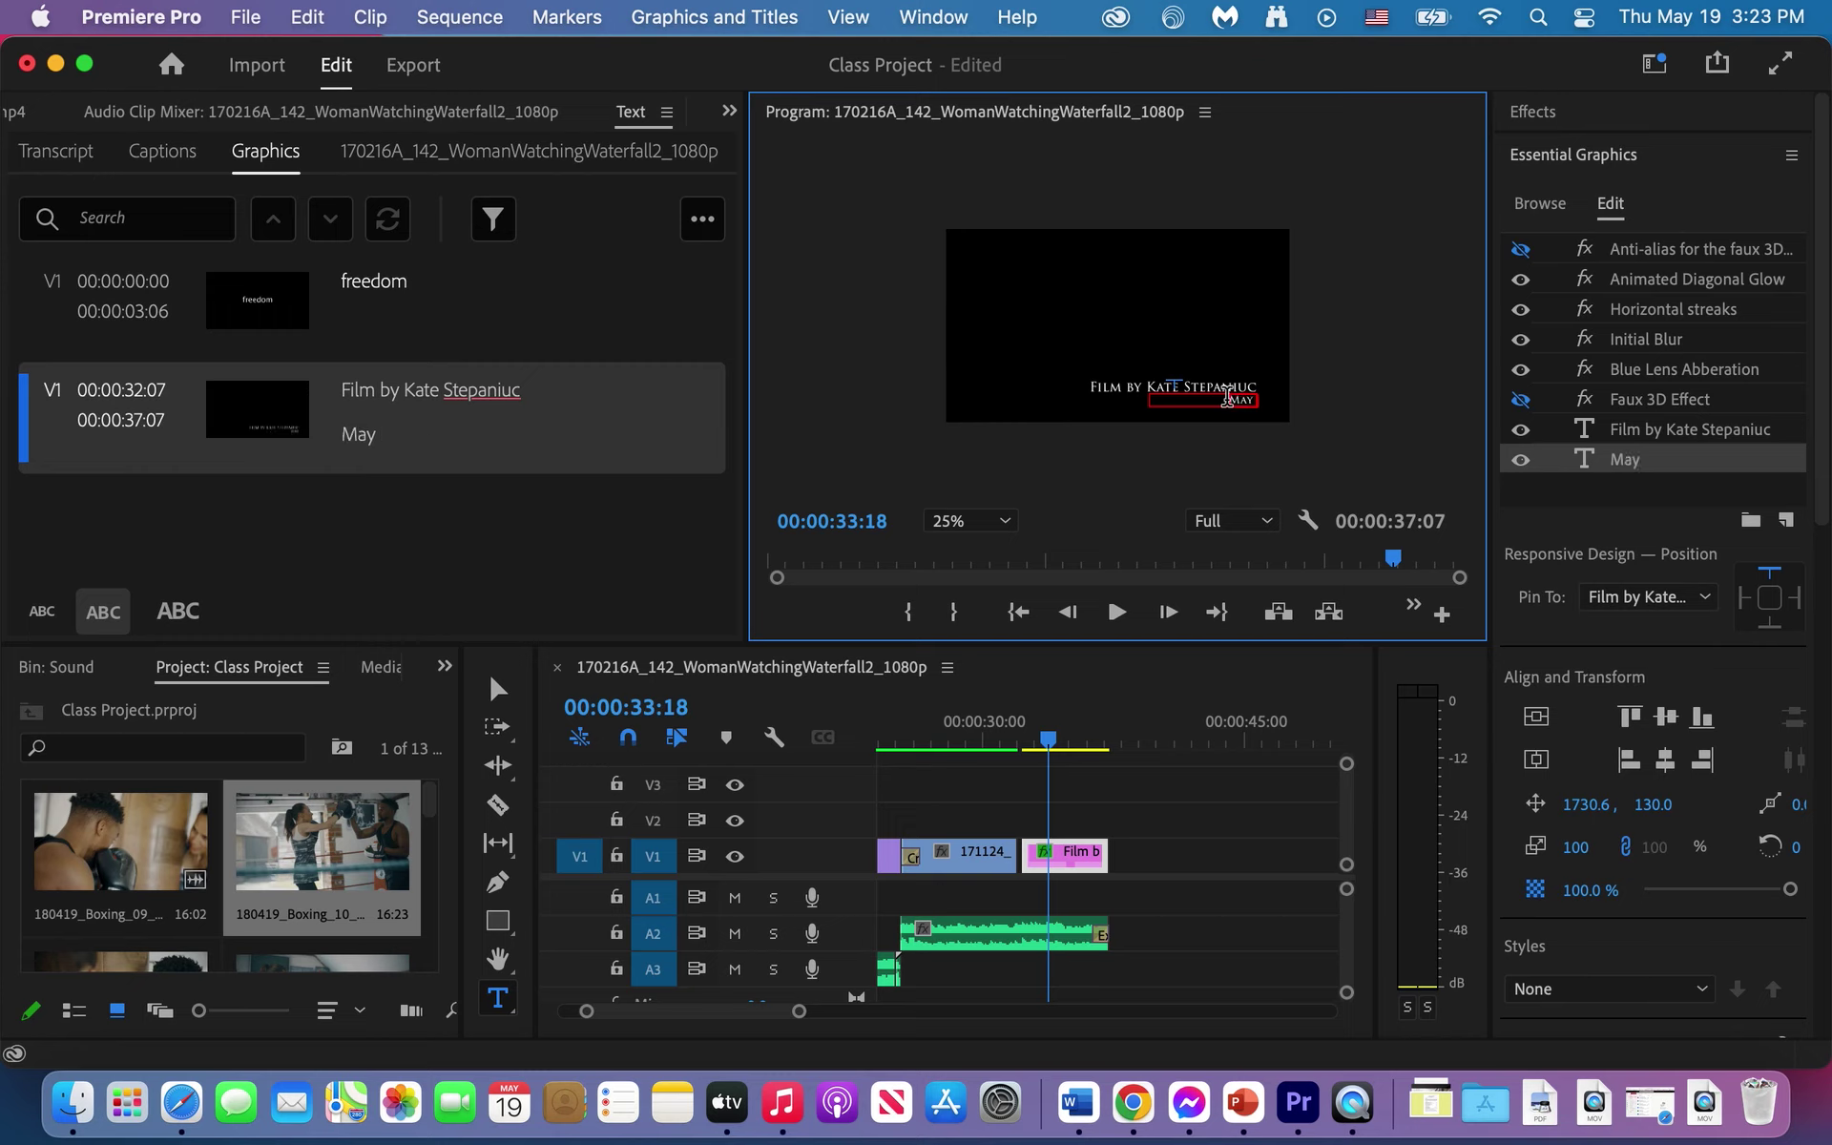
{"action": "key", "text": "BackSpace"}
{"action": "key", "text": "BackSpace"}
{"action": "left_click", "coordinate": [1377, 397]}
Step: Ripple-delete the gap before the credit on V1 and save the project
{"action": "left_click", "coordinate": [1389, 474]}
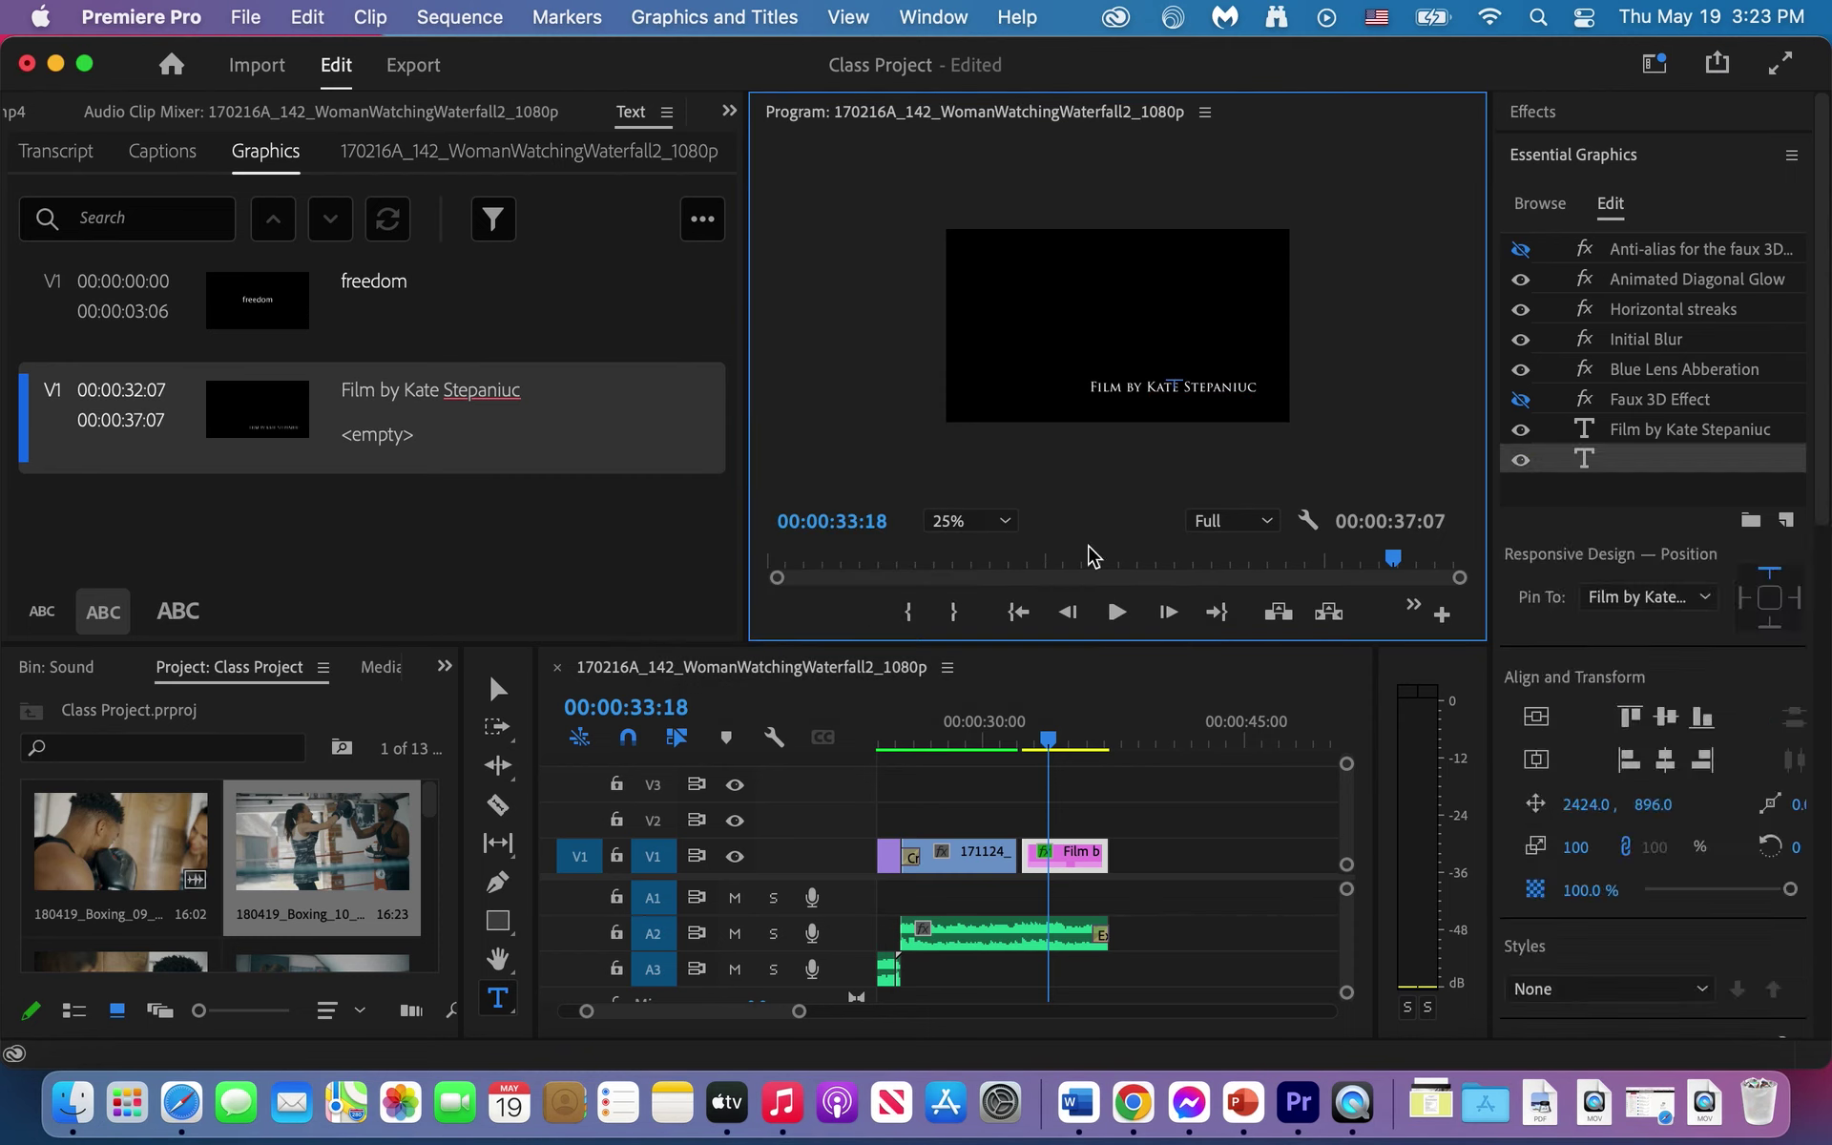
{"action": "left_click", "coordinate": [1053, 749]}
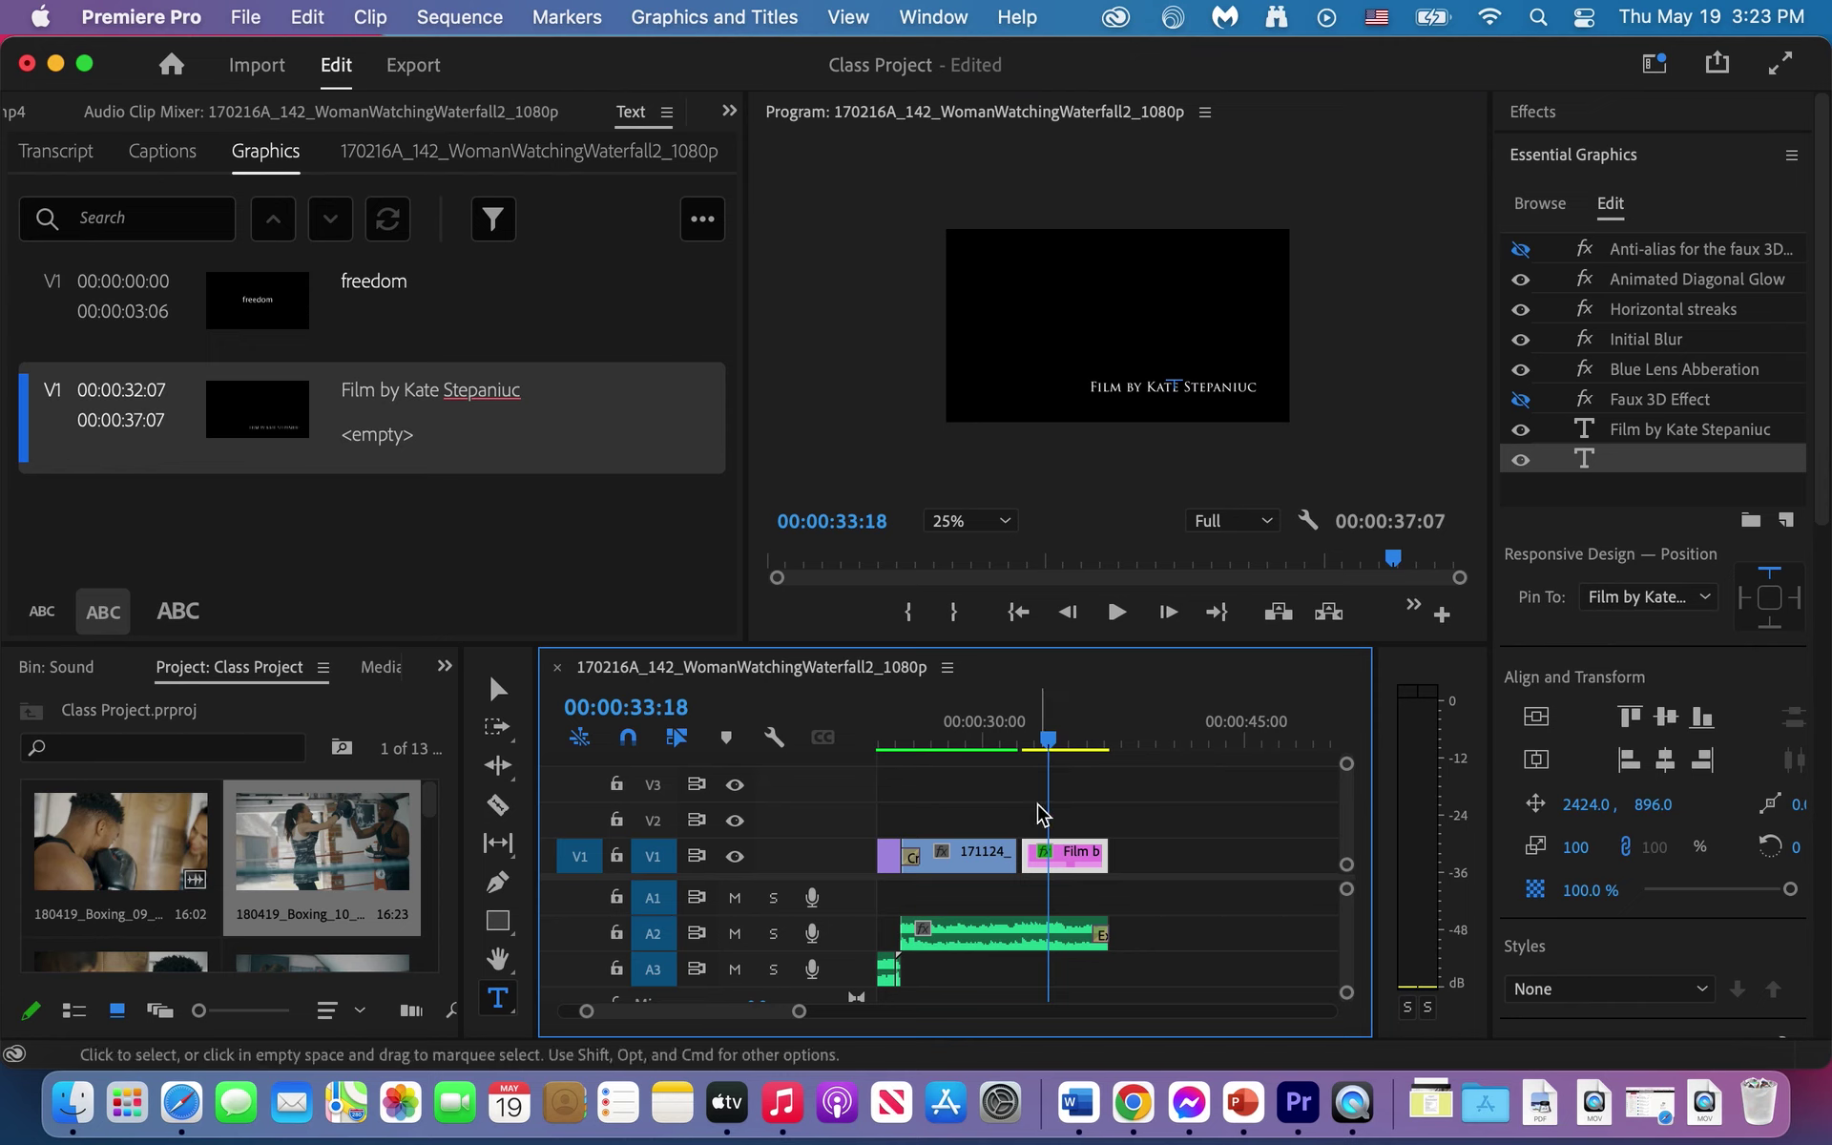
{"action": "scroll", "coordinate": [1039, 807], "scroll_direction": "up", "scroll_amount": 5}
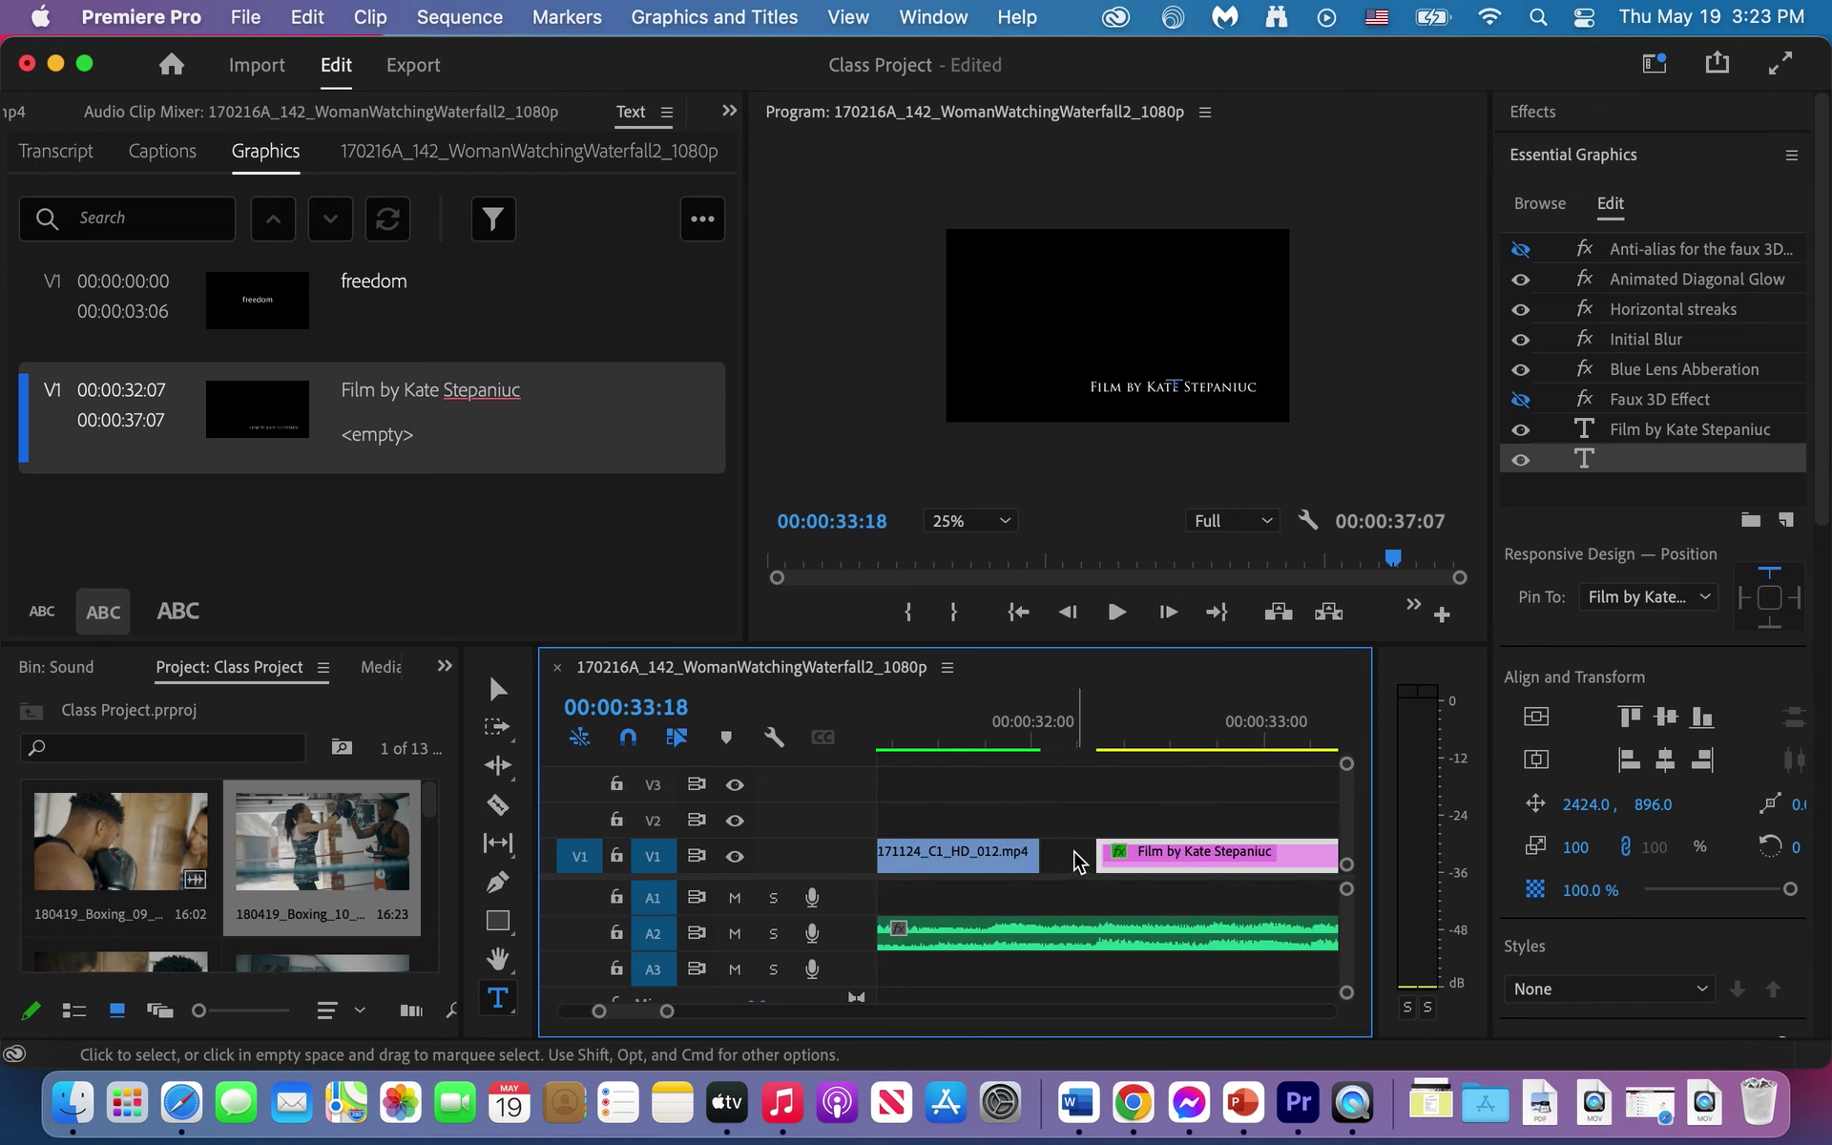
{"action": "left_click", "coordinate": [1074, 859]}
{"action": "right_click", "coordinate": [1057, 860]}
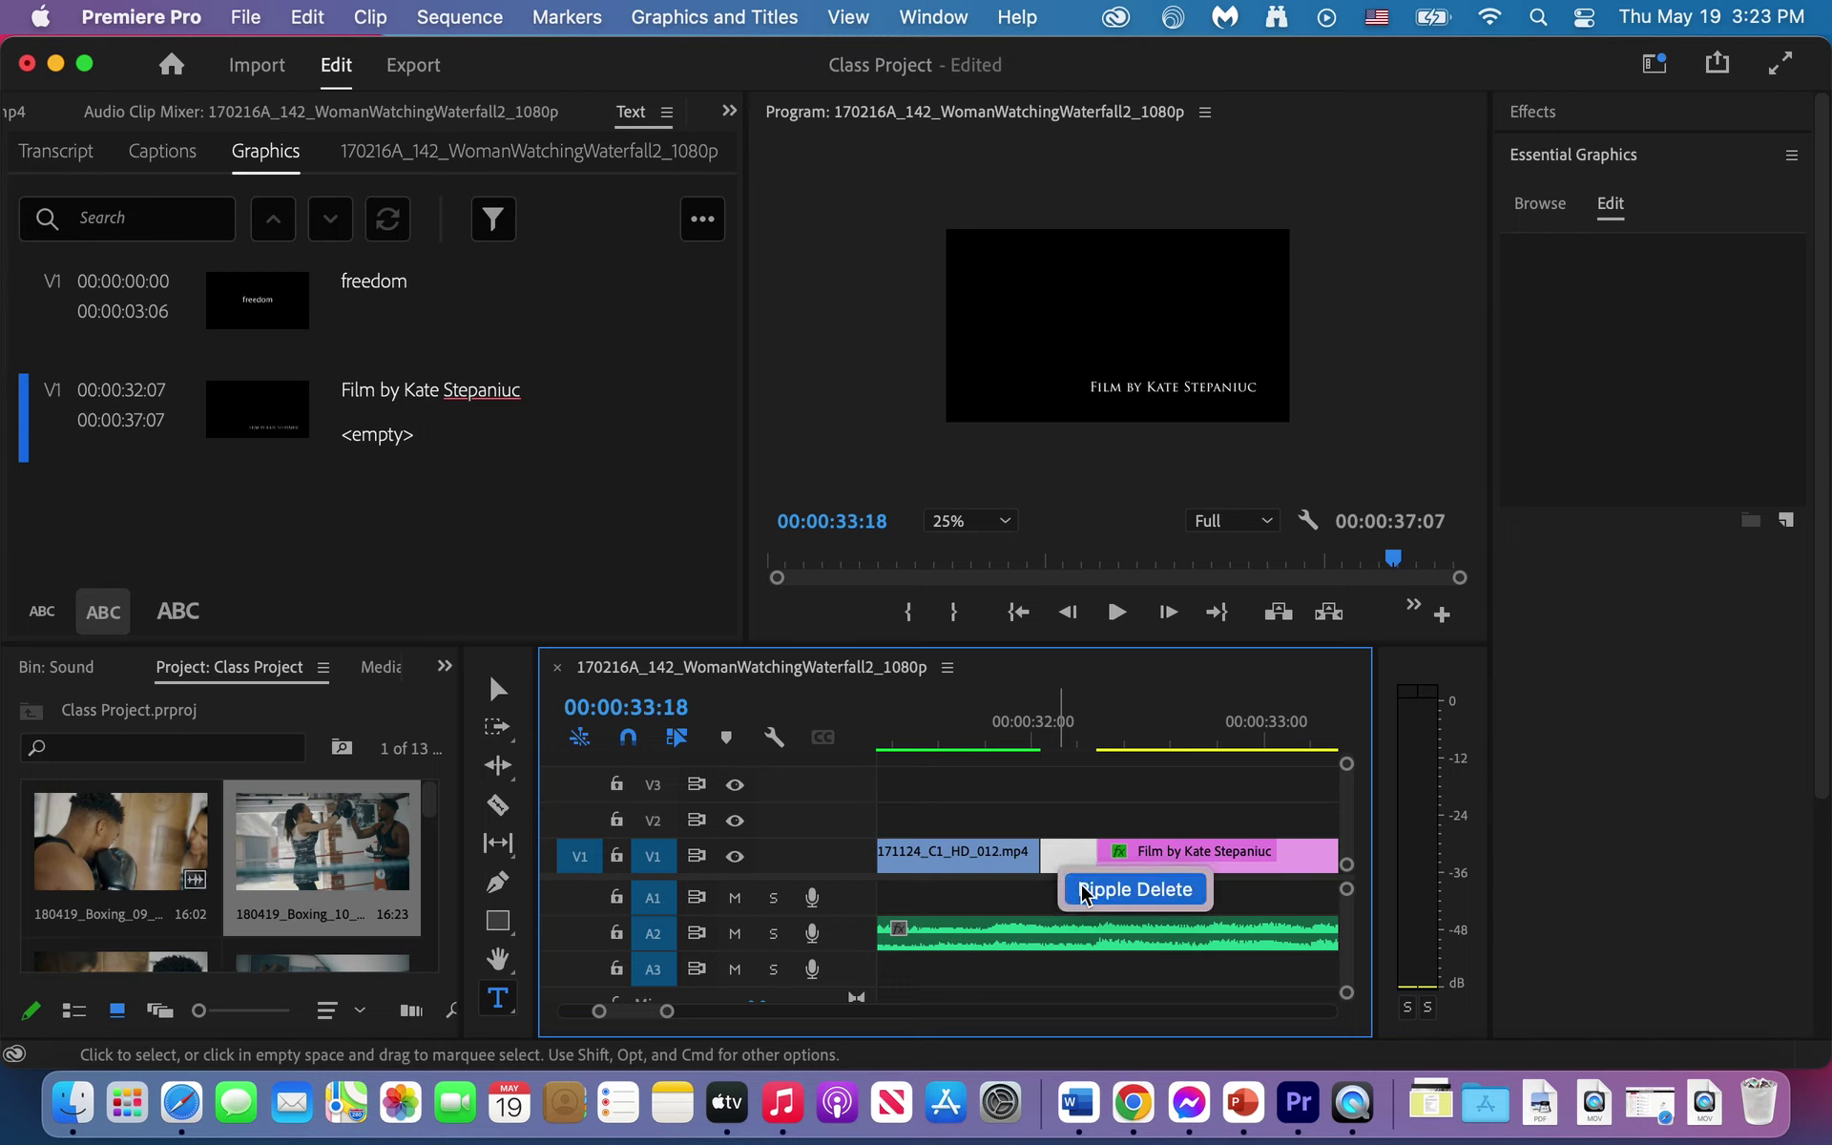
{"action": "left_click", "coordinate": [1083, 889]}
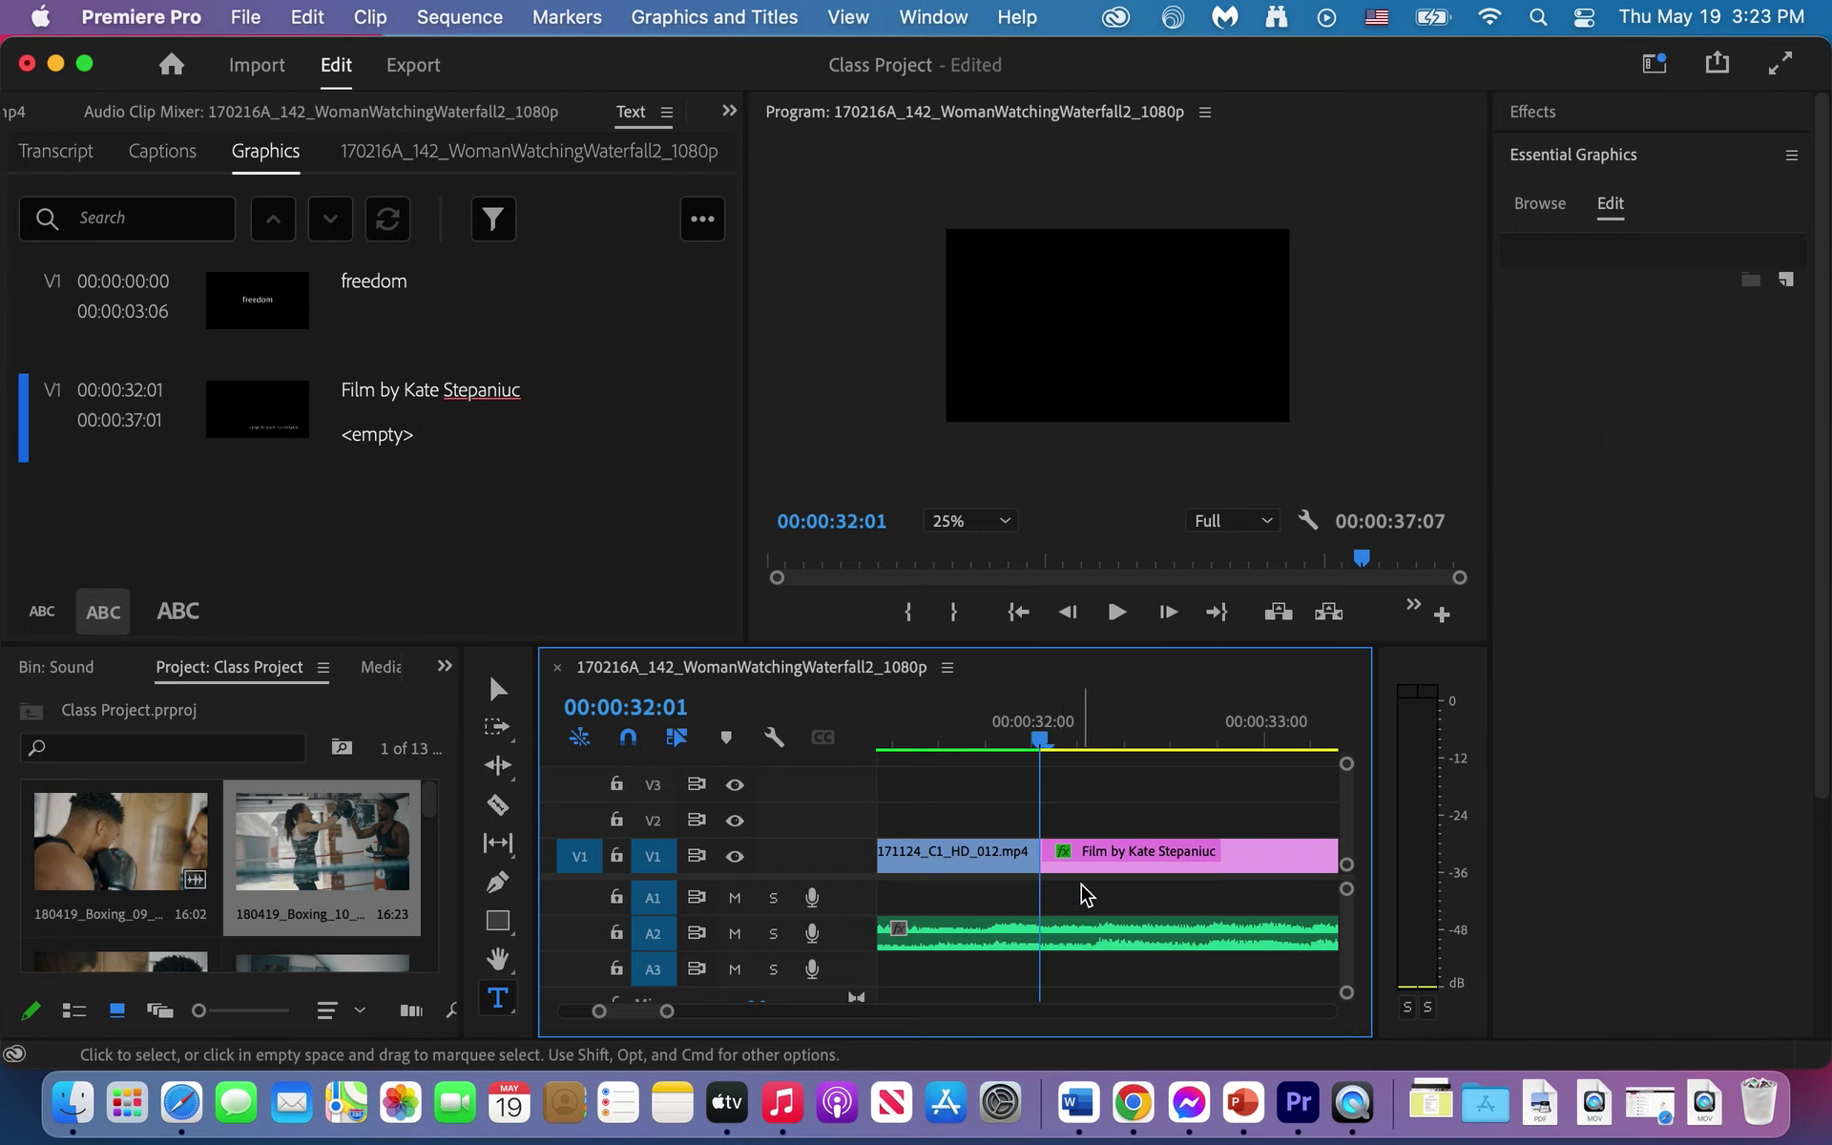
{"action": "key", "text": "super+s"}
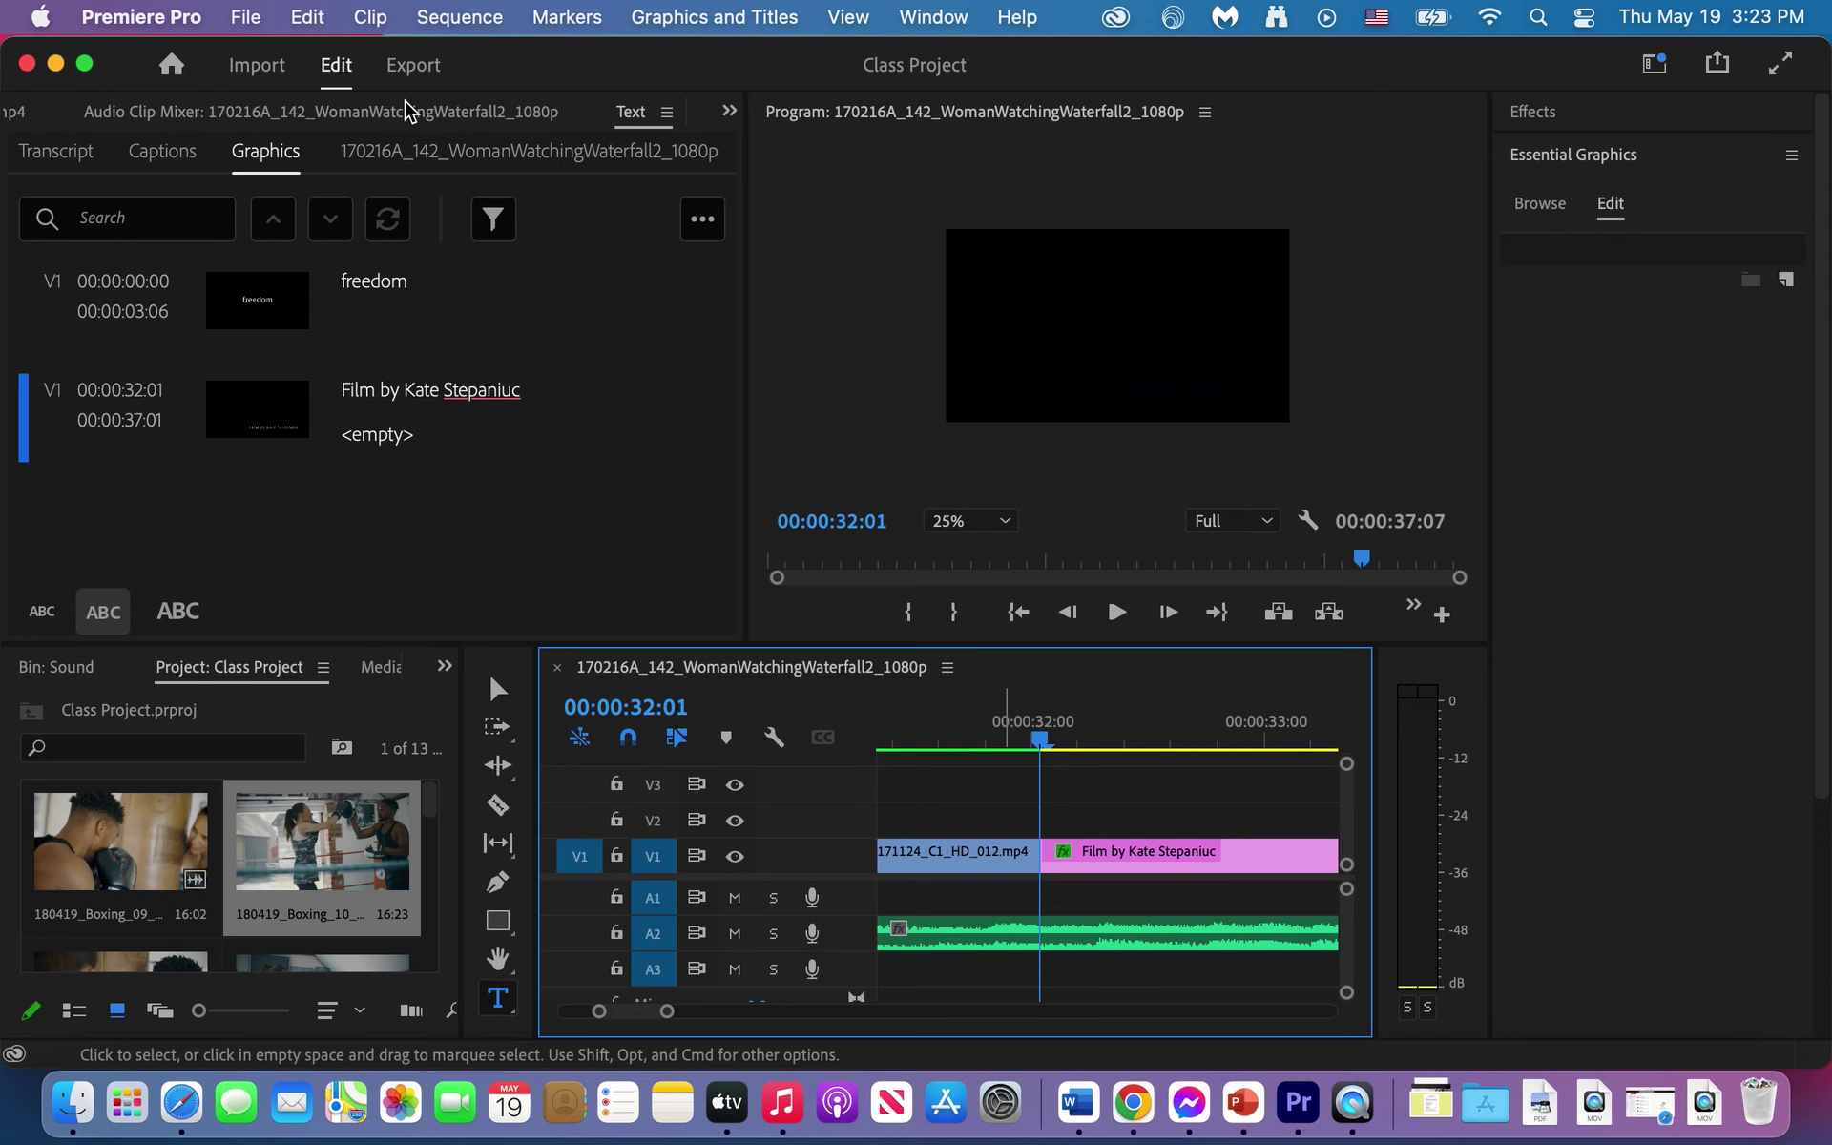
Step: Render the sequence In to Out again to refresh all 3 video previews
{"action": "left_click", "coordinate": [461, 21]}
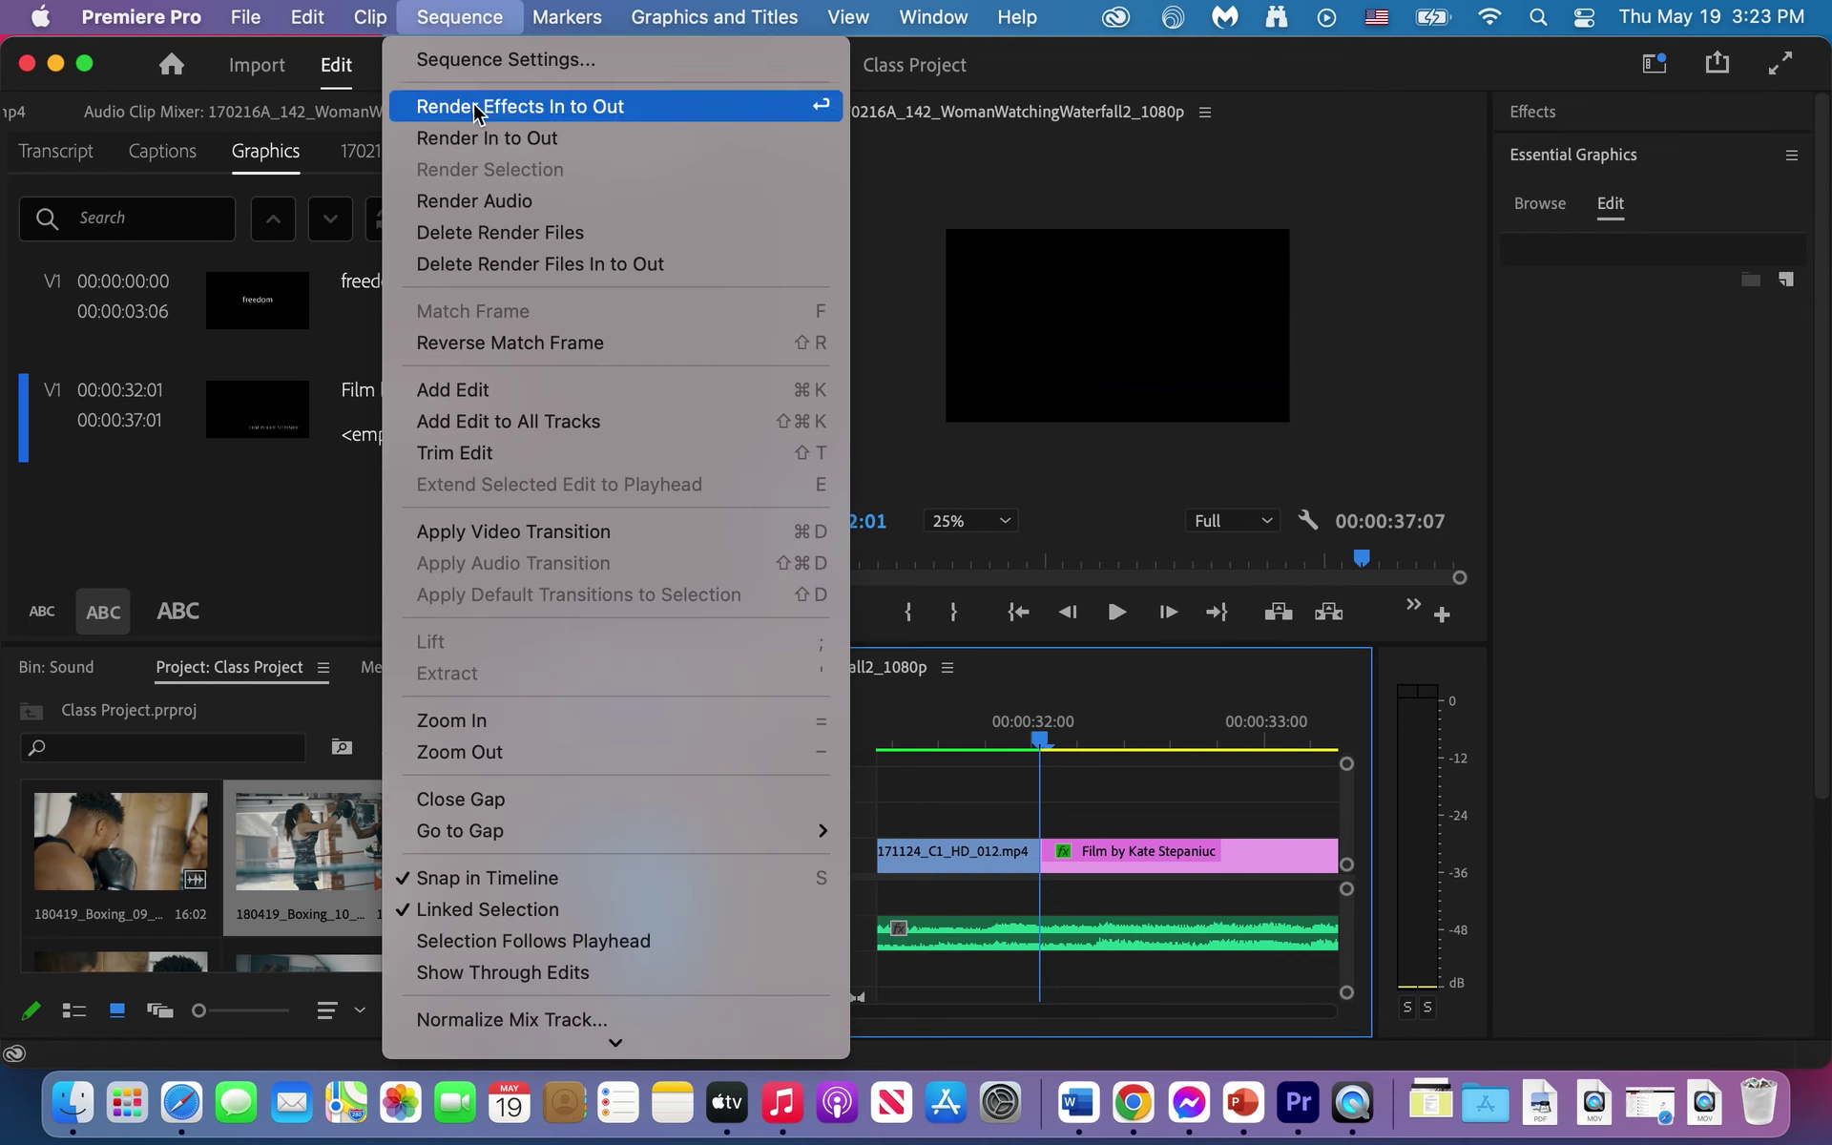
{"action": "left_click", "coordinate": [477, 141]}
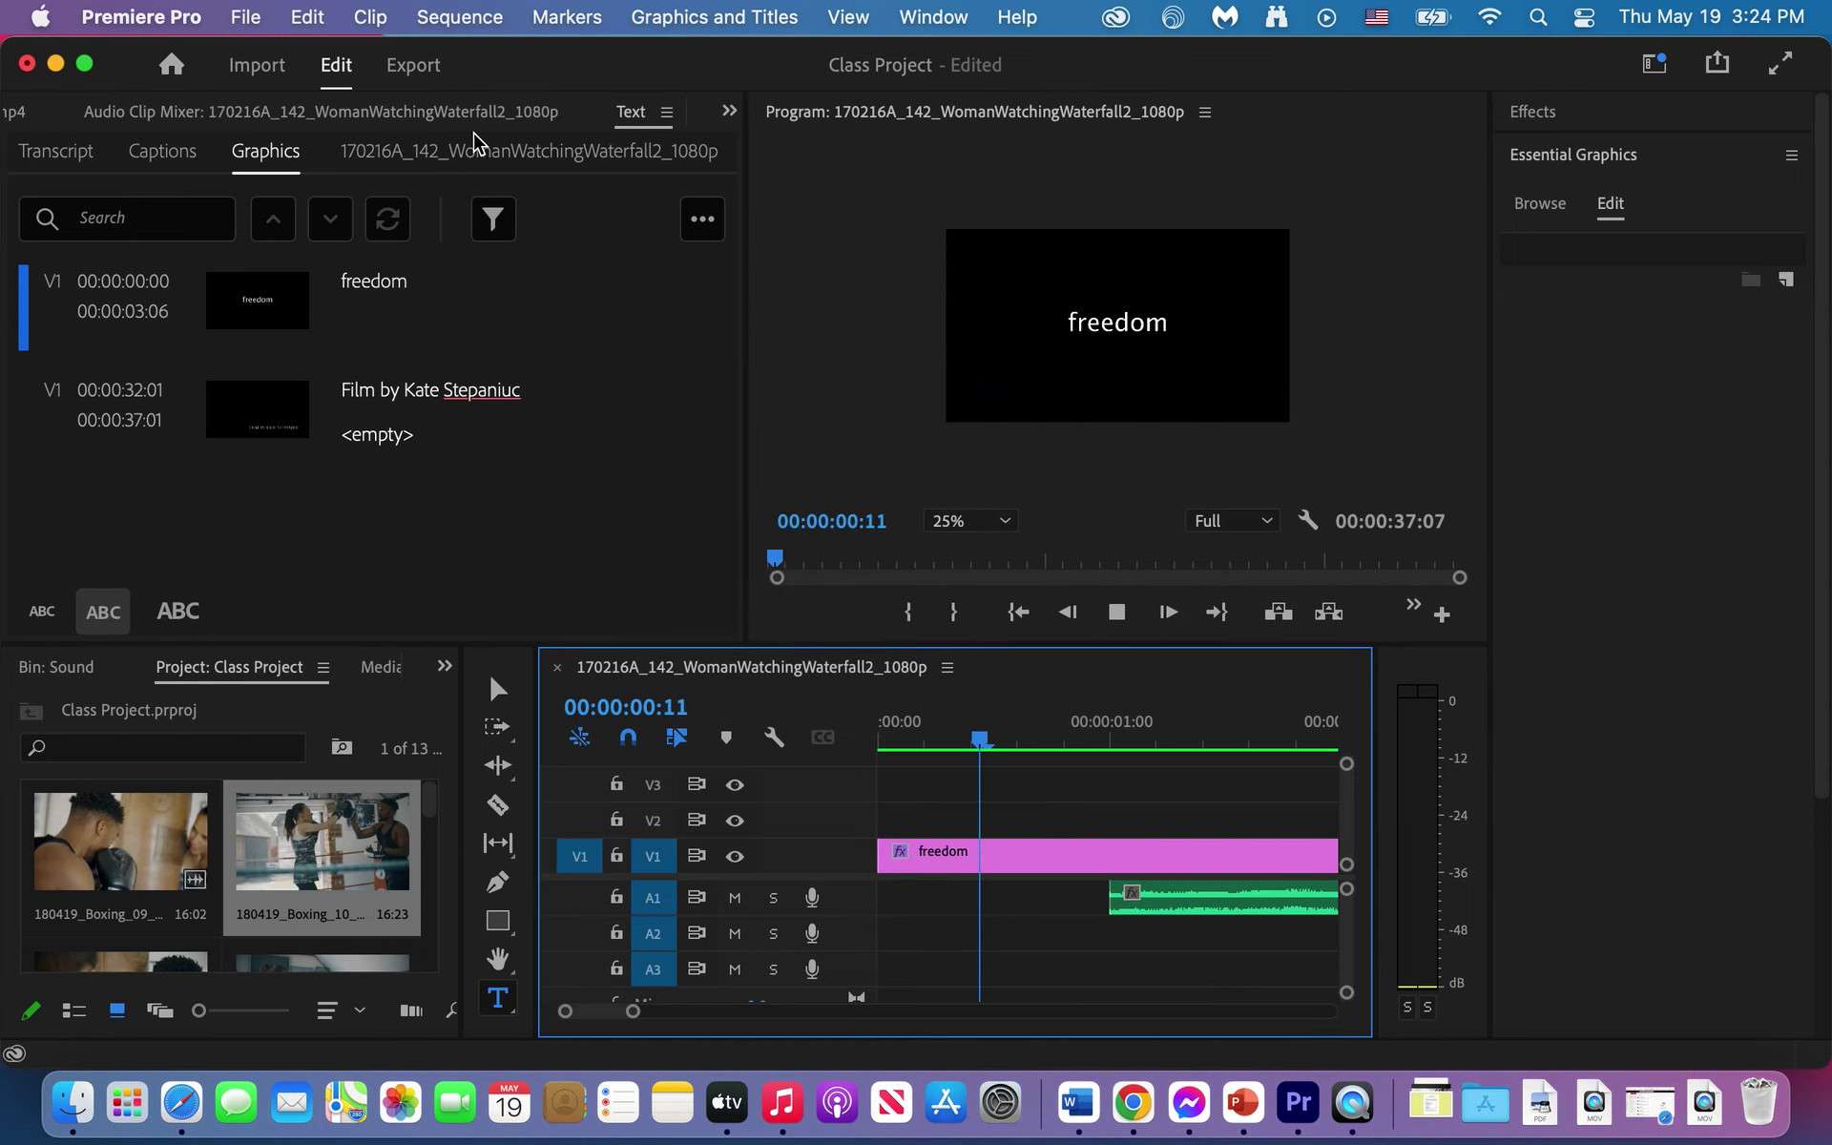
Step: Open the Export Media settings for the sequence from the File > Export menu
{"action": "left_click", "coordinate": [245, 17]}
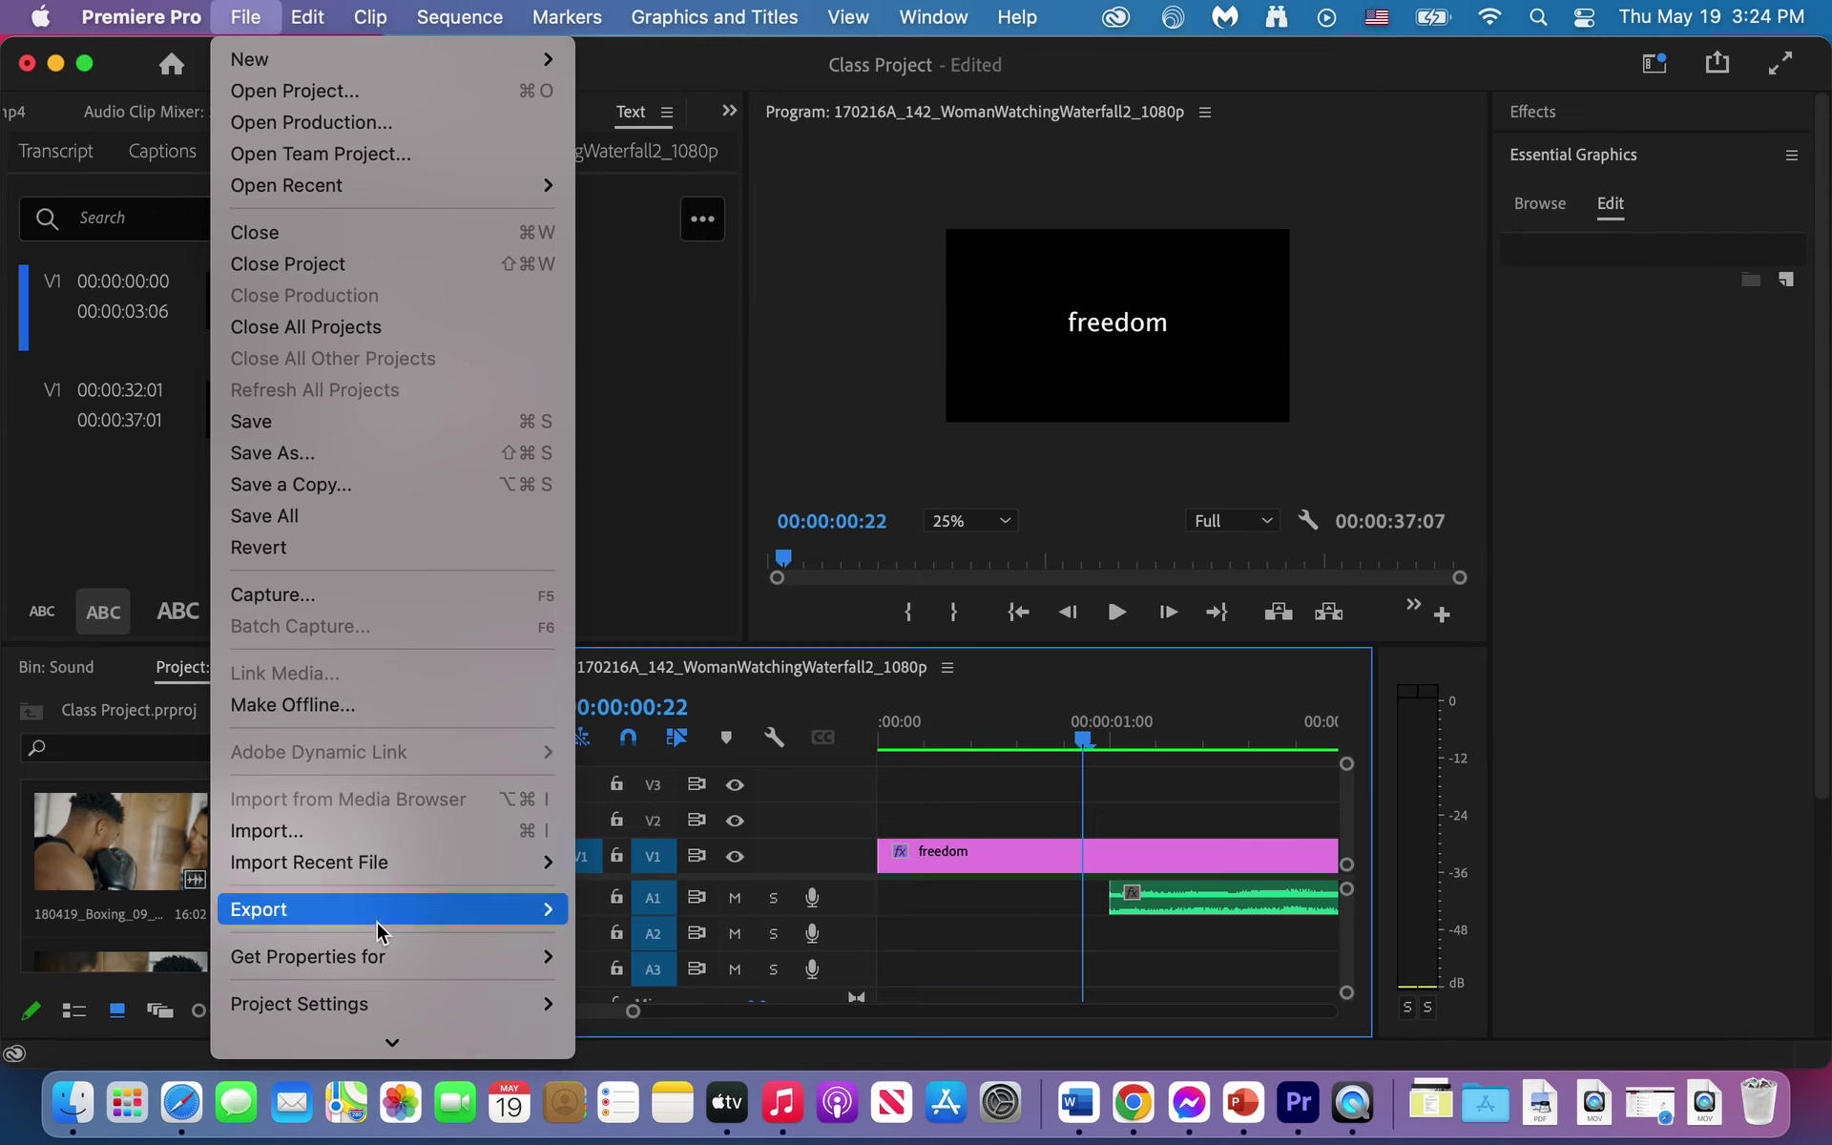
{"action": "mouse_move", "coordinate": [397, 928]}
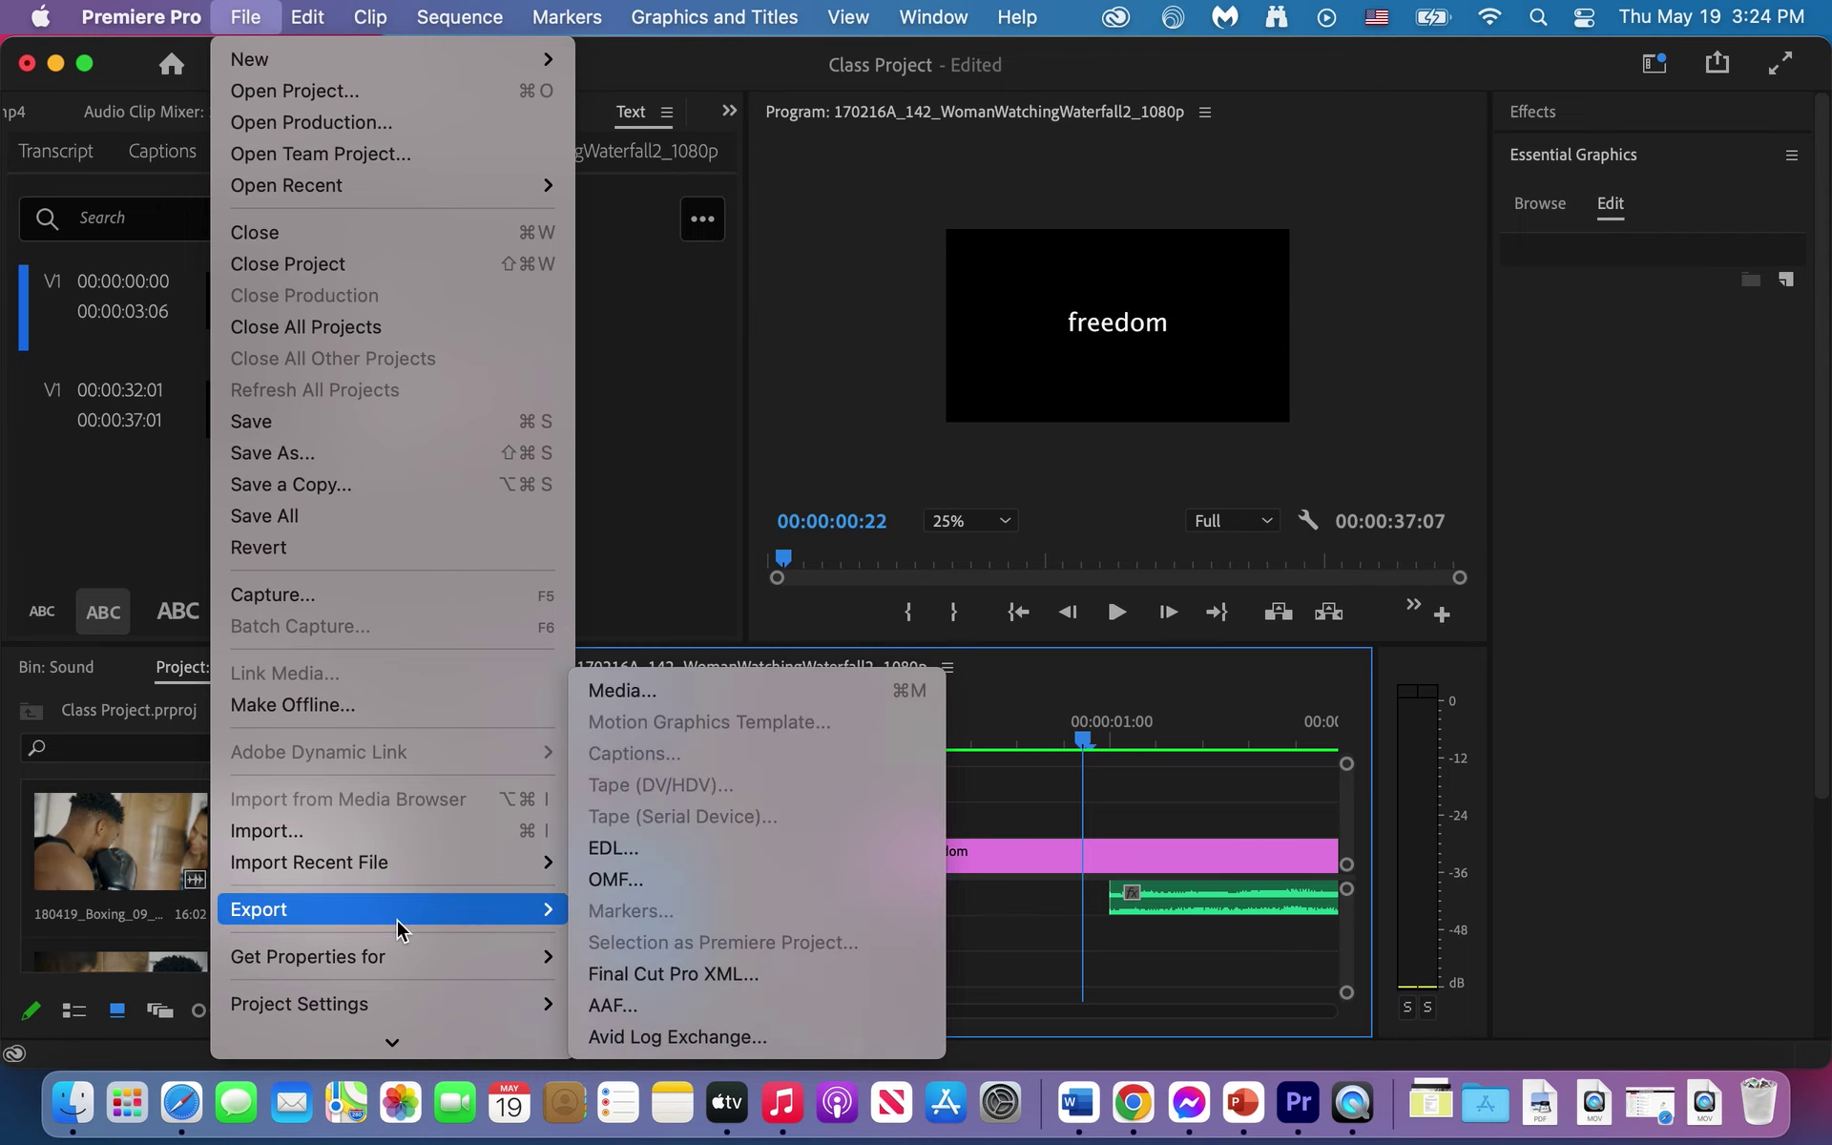
{"action": "left_click", "coordinate": [617, 689]}
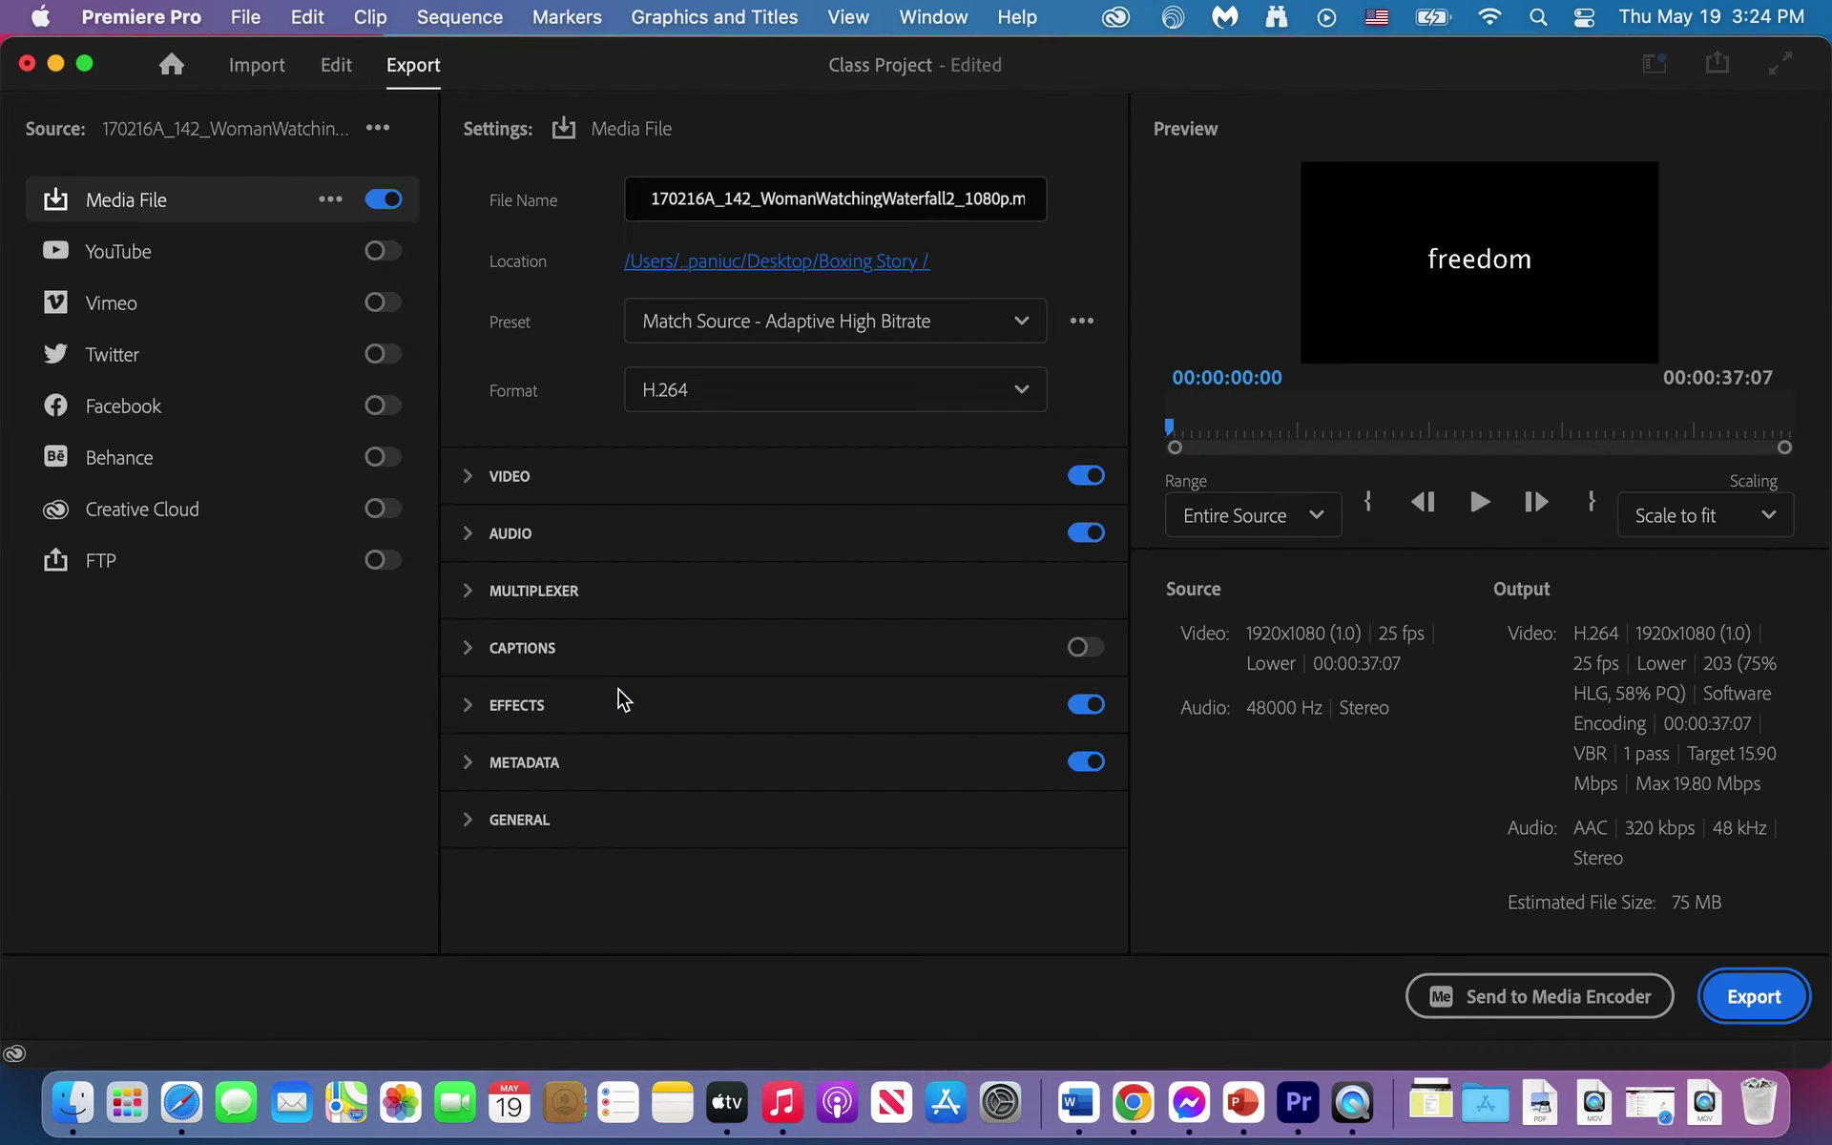
Step: Name the export 'Final Movie' and set its save location to the Desktop
{"action": "left_click", "coordinate": [791, 203]}
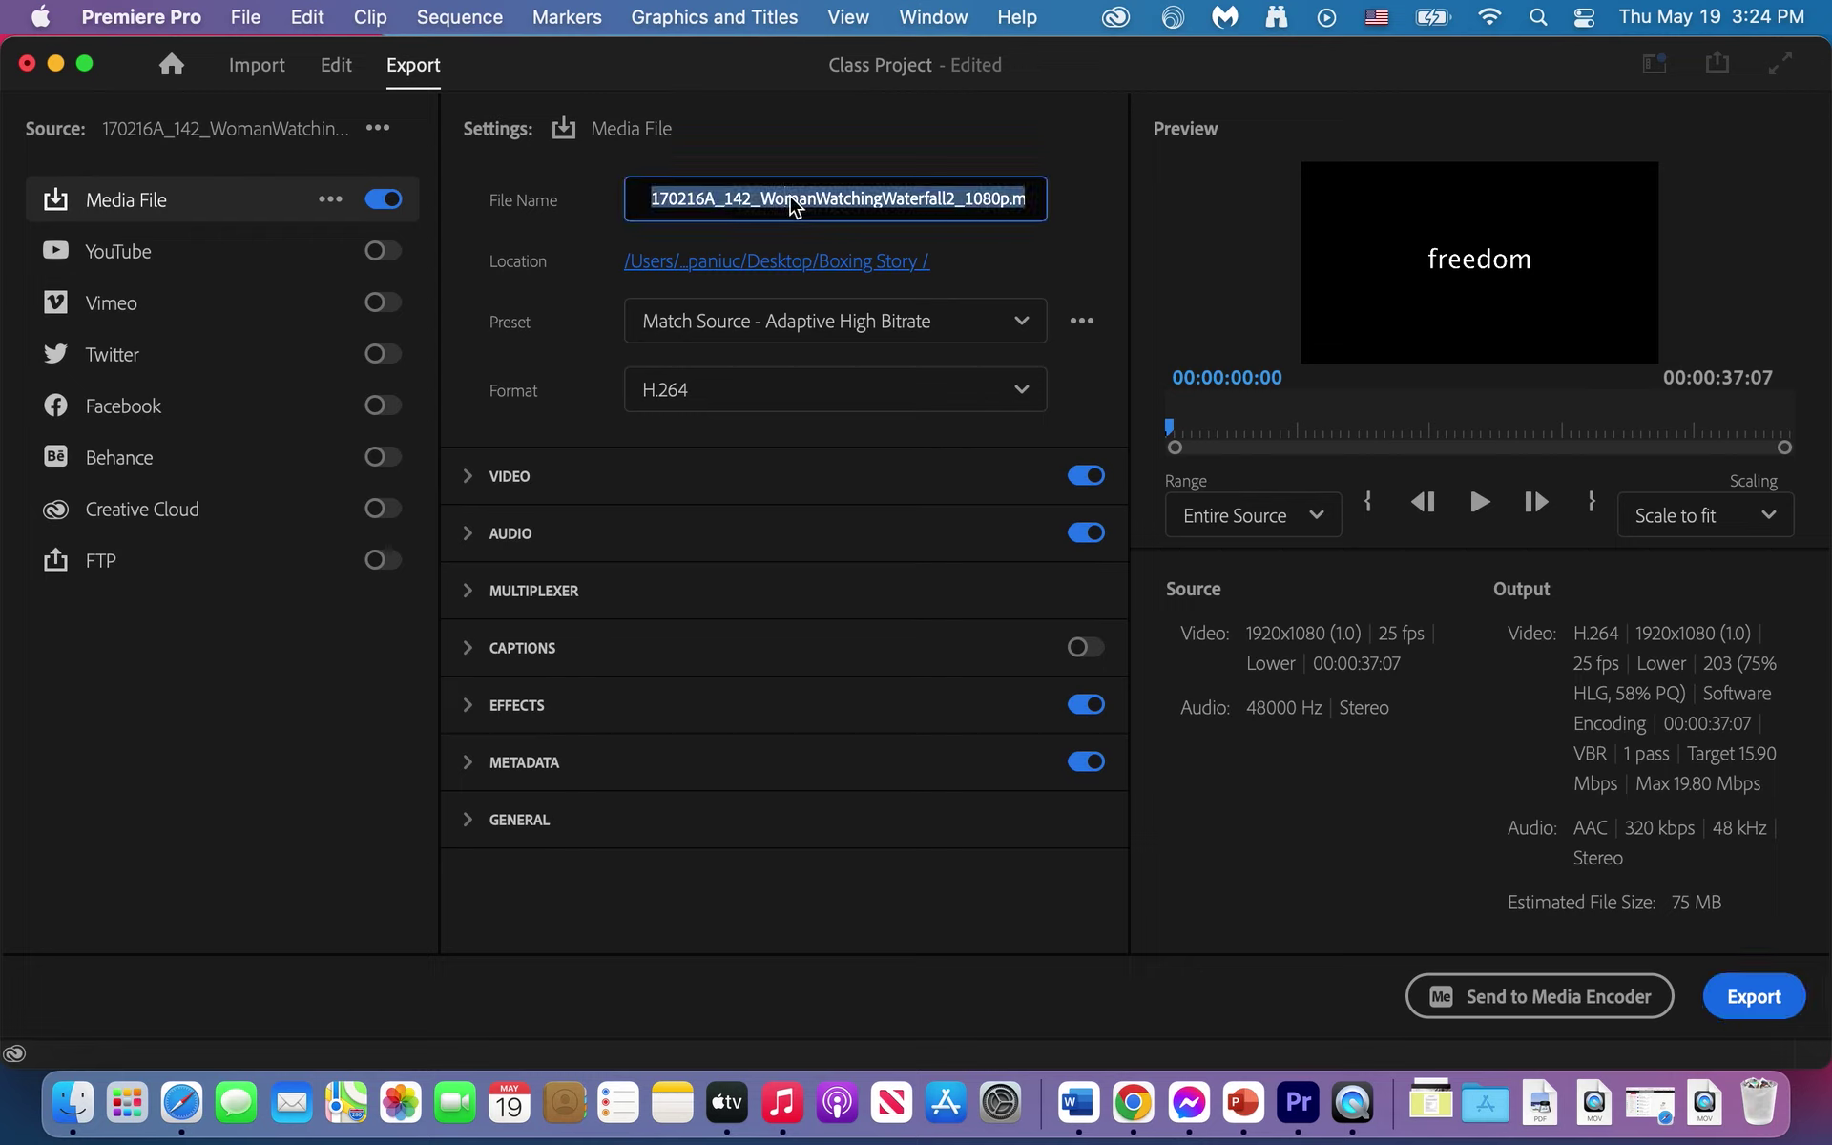
{"action": "type", "text": "Final Movie"}
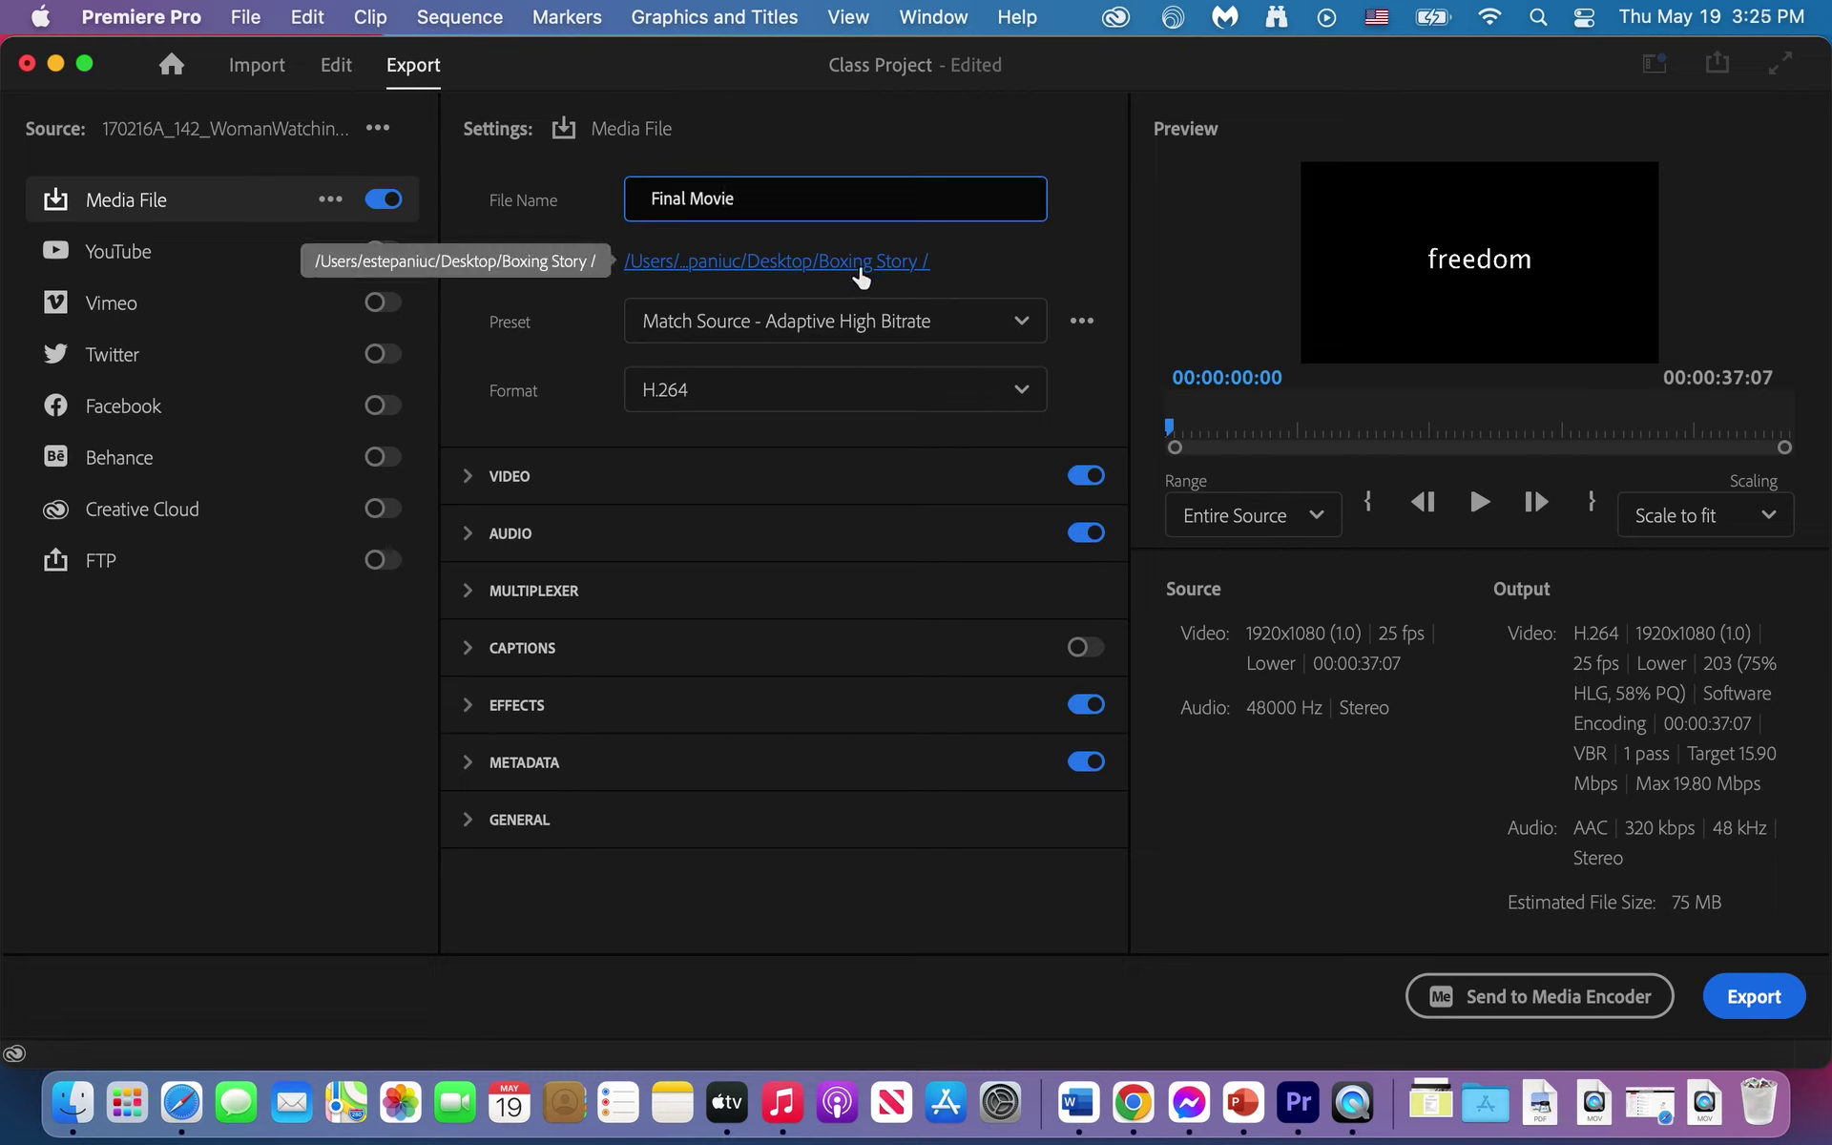
{"action": "key", "text": "Return"}
{"action": "left_click", "coordinate": [862, 267]}
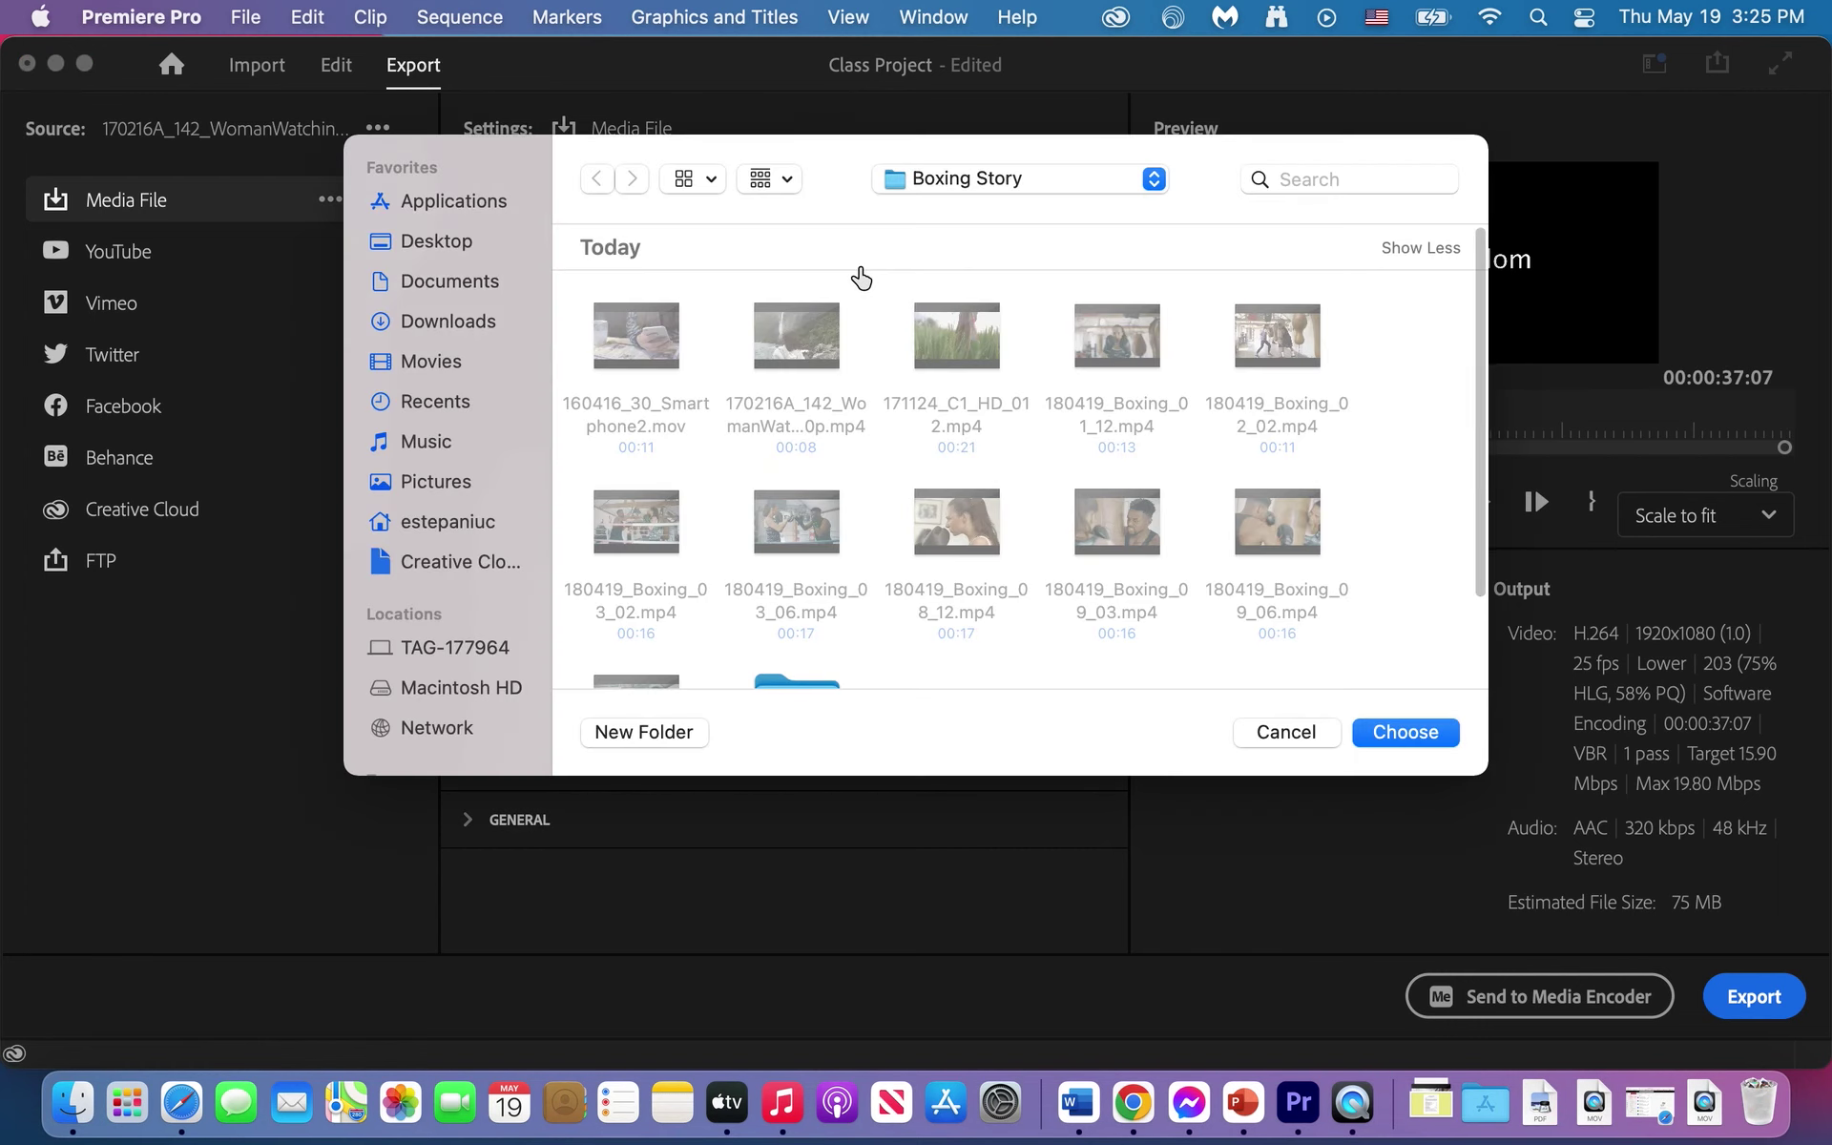
{"action": "left_click", "coordinate": [442, 238]}
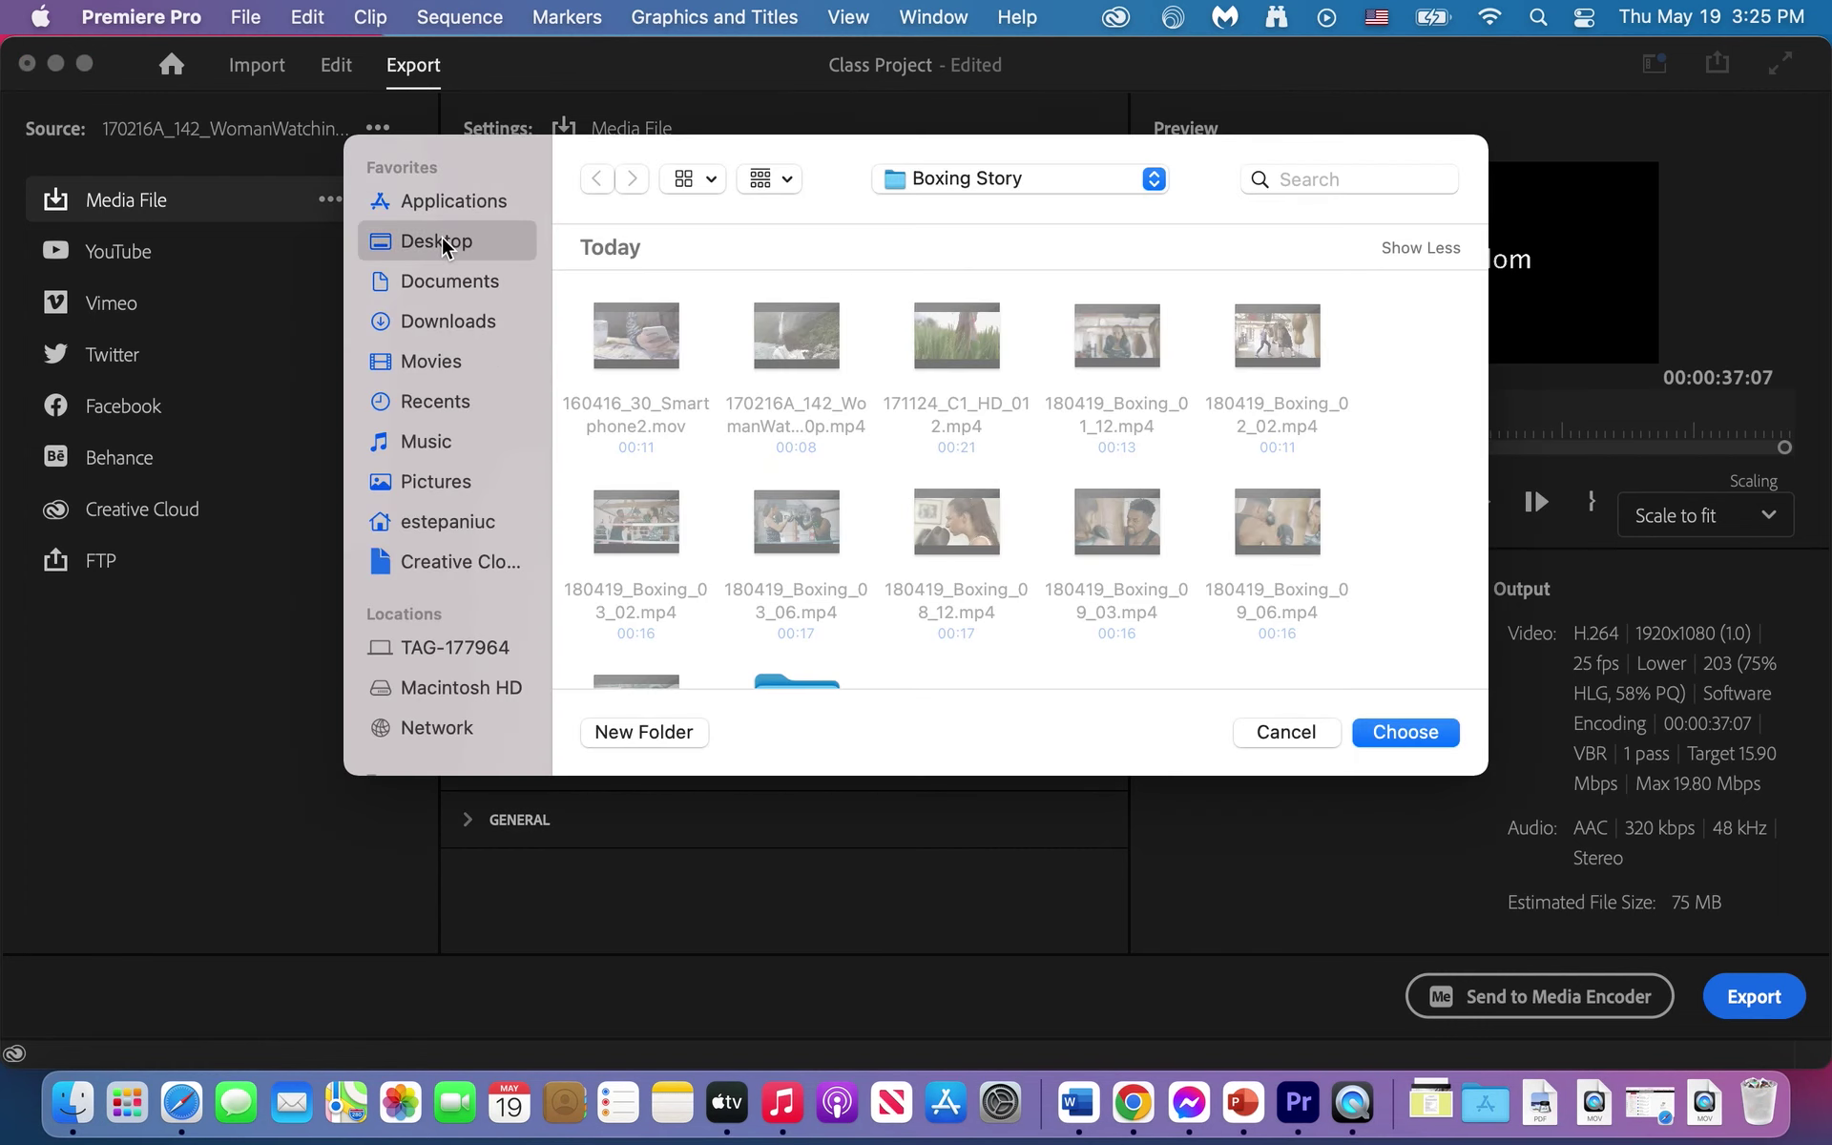
{"action": "left_click", "coordinate": [1388, 729]}
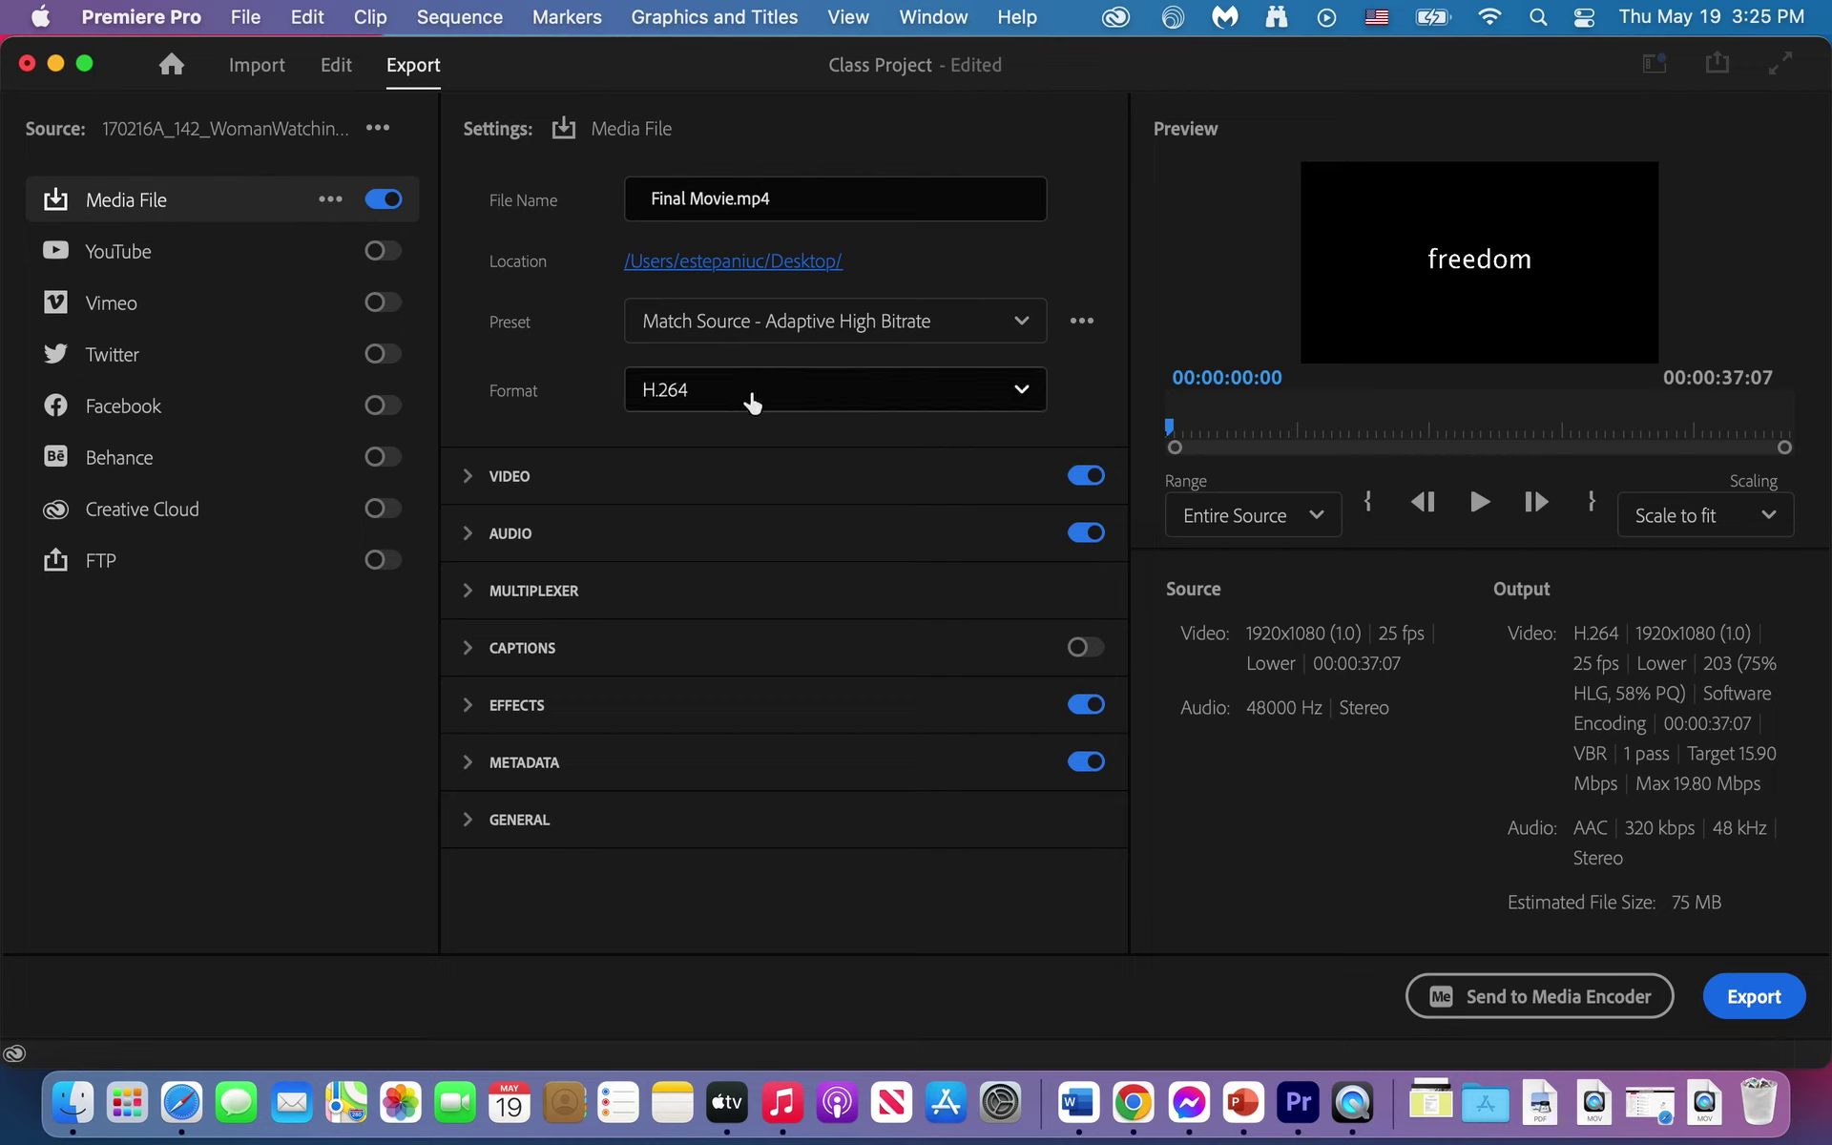
Step: Keep H.264 as the export format and expand the General and Effects sections
{"action": "left_click", "coordinate": [1016, 395]}
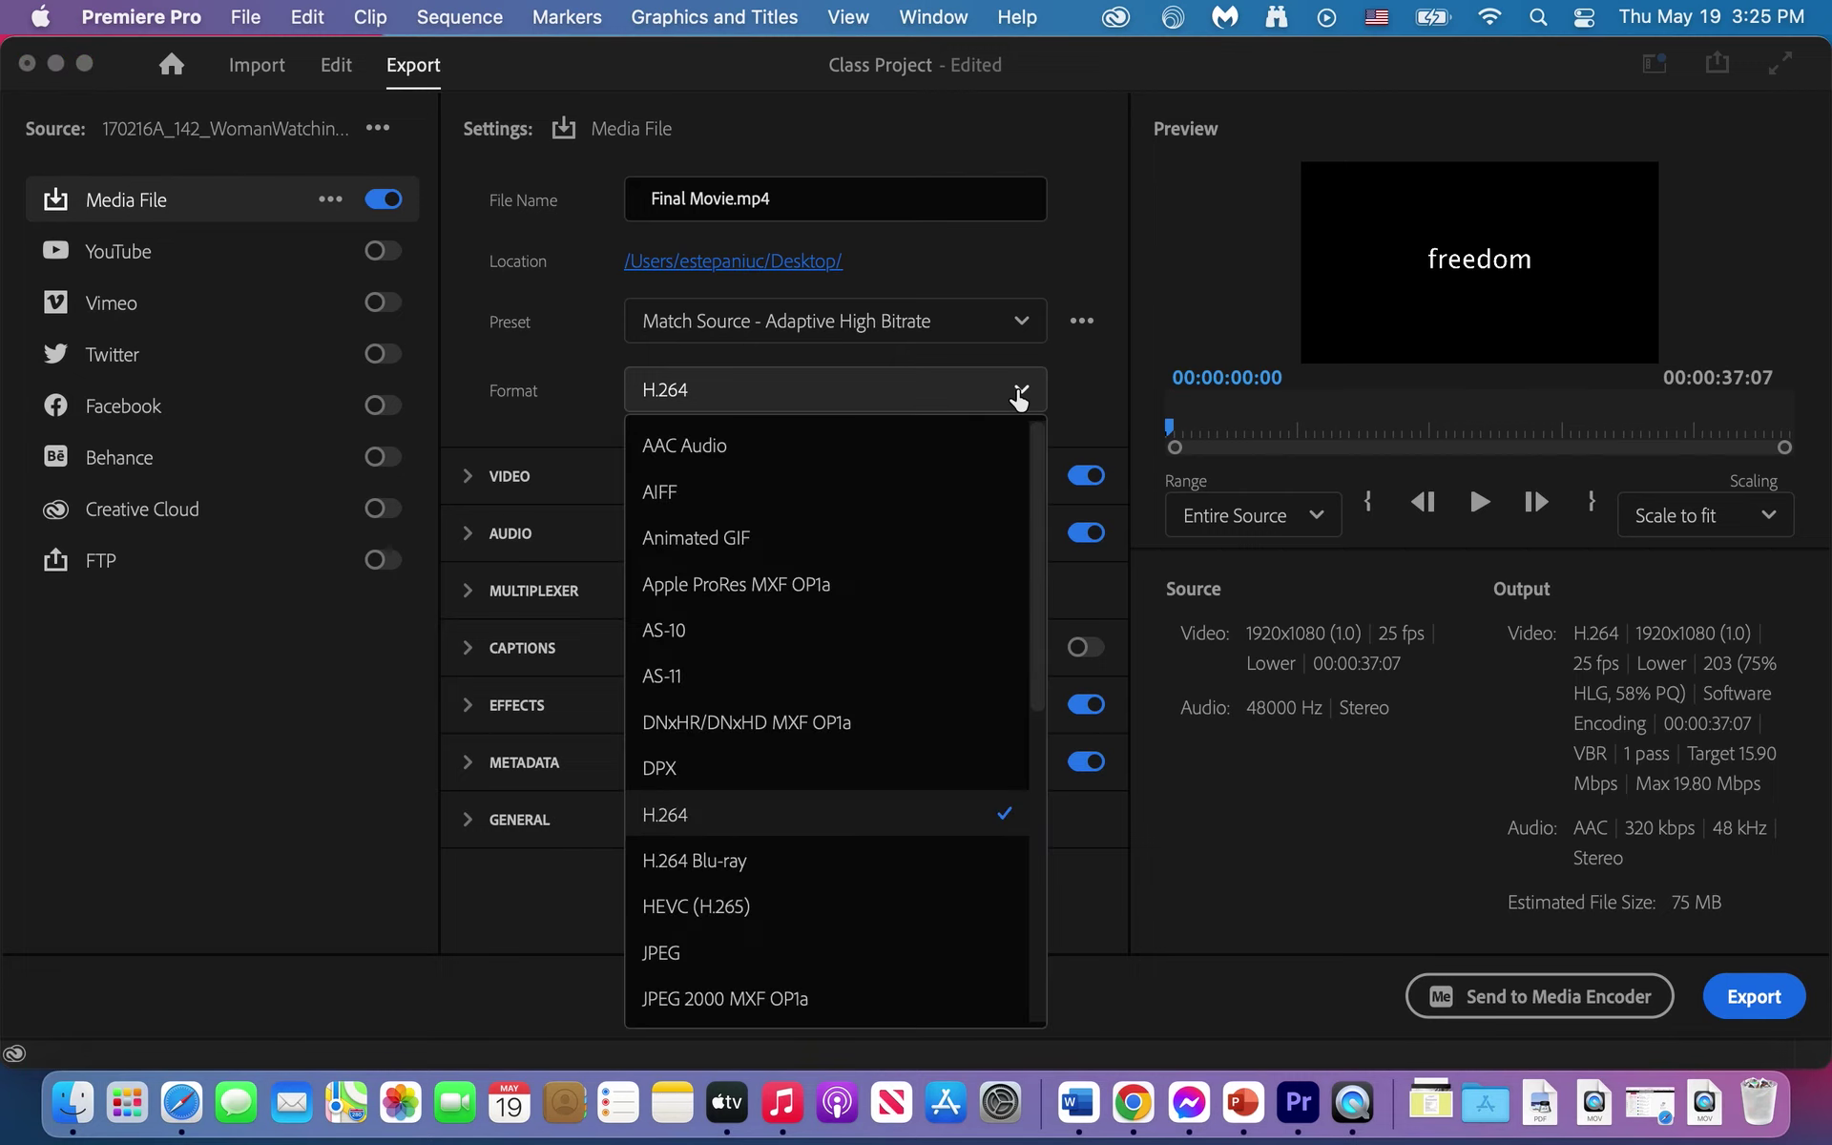
{"action": "left_click", "coordinate": [582, 916]}
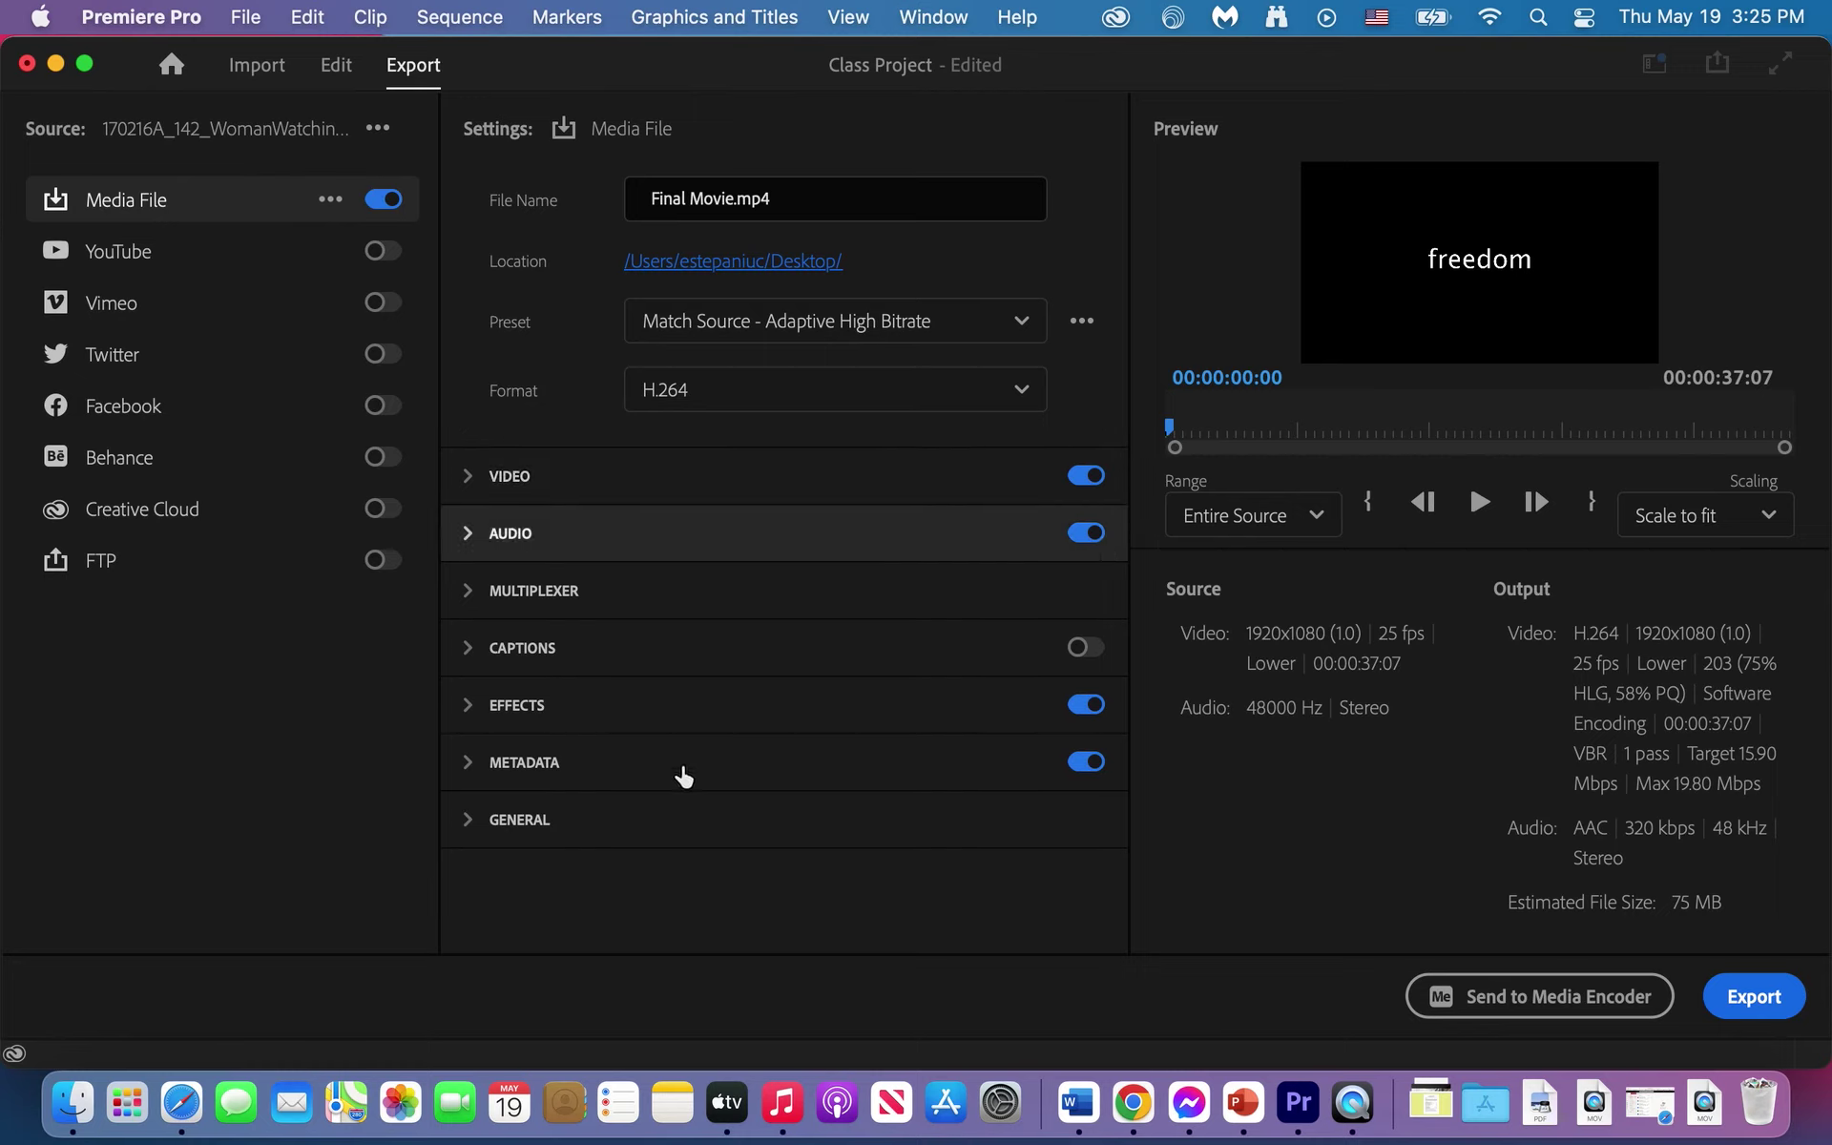
{"action": "left_click", "coordinate": [465, 828]}
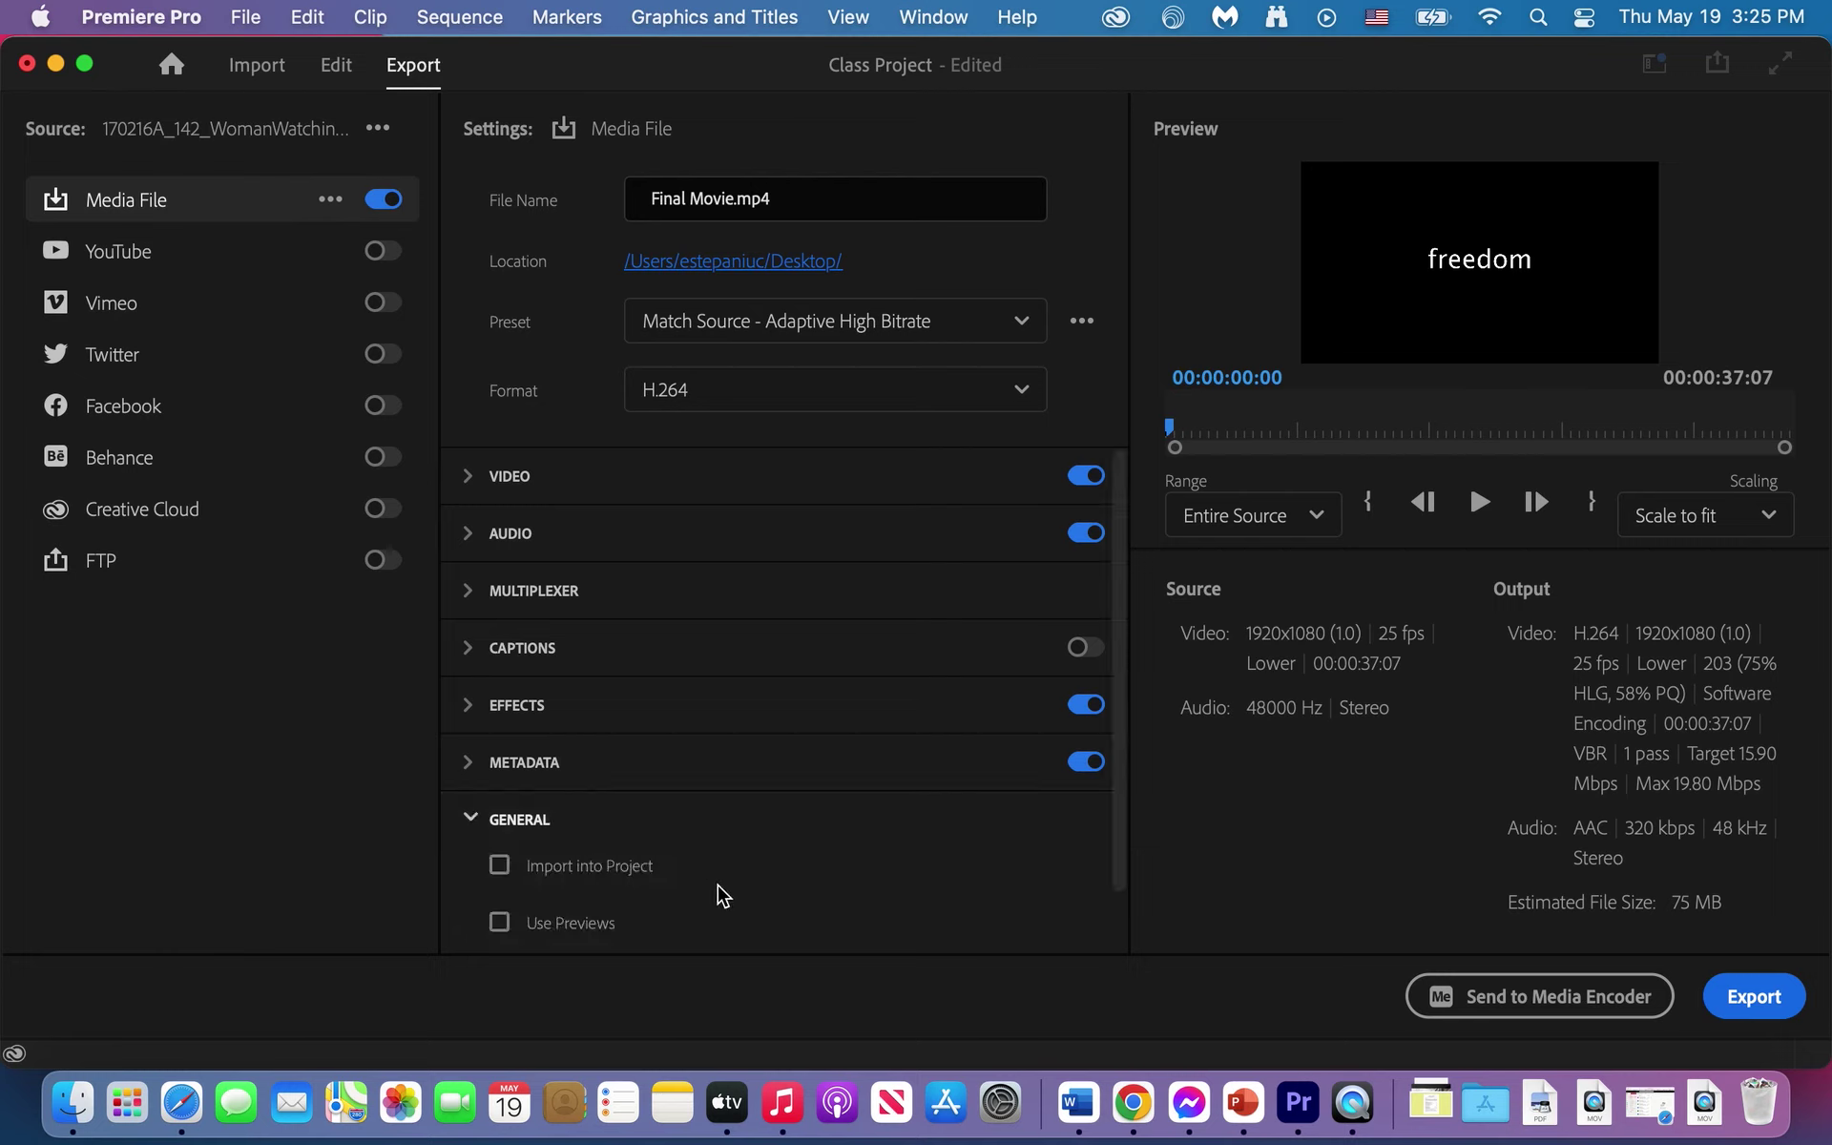
{"action": "scroll", "coordinate": [716, 891], "scroll_direction": "down", "scroll_amount": 1}
{"action": "scroll", "coordinate": [723, 895], "scroll_direction": "up", "scroll_amount": 1}
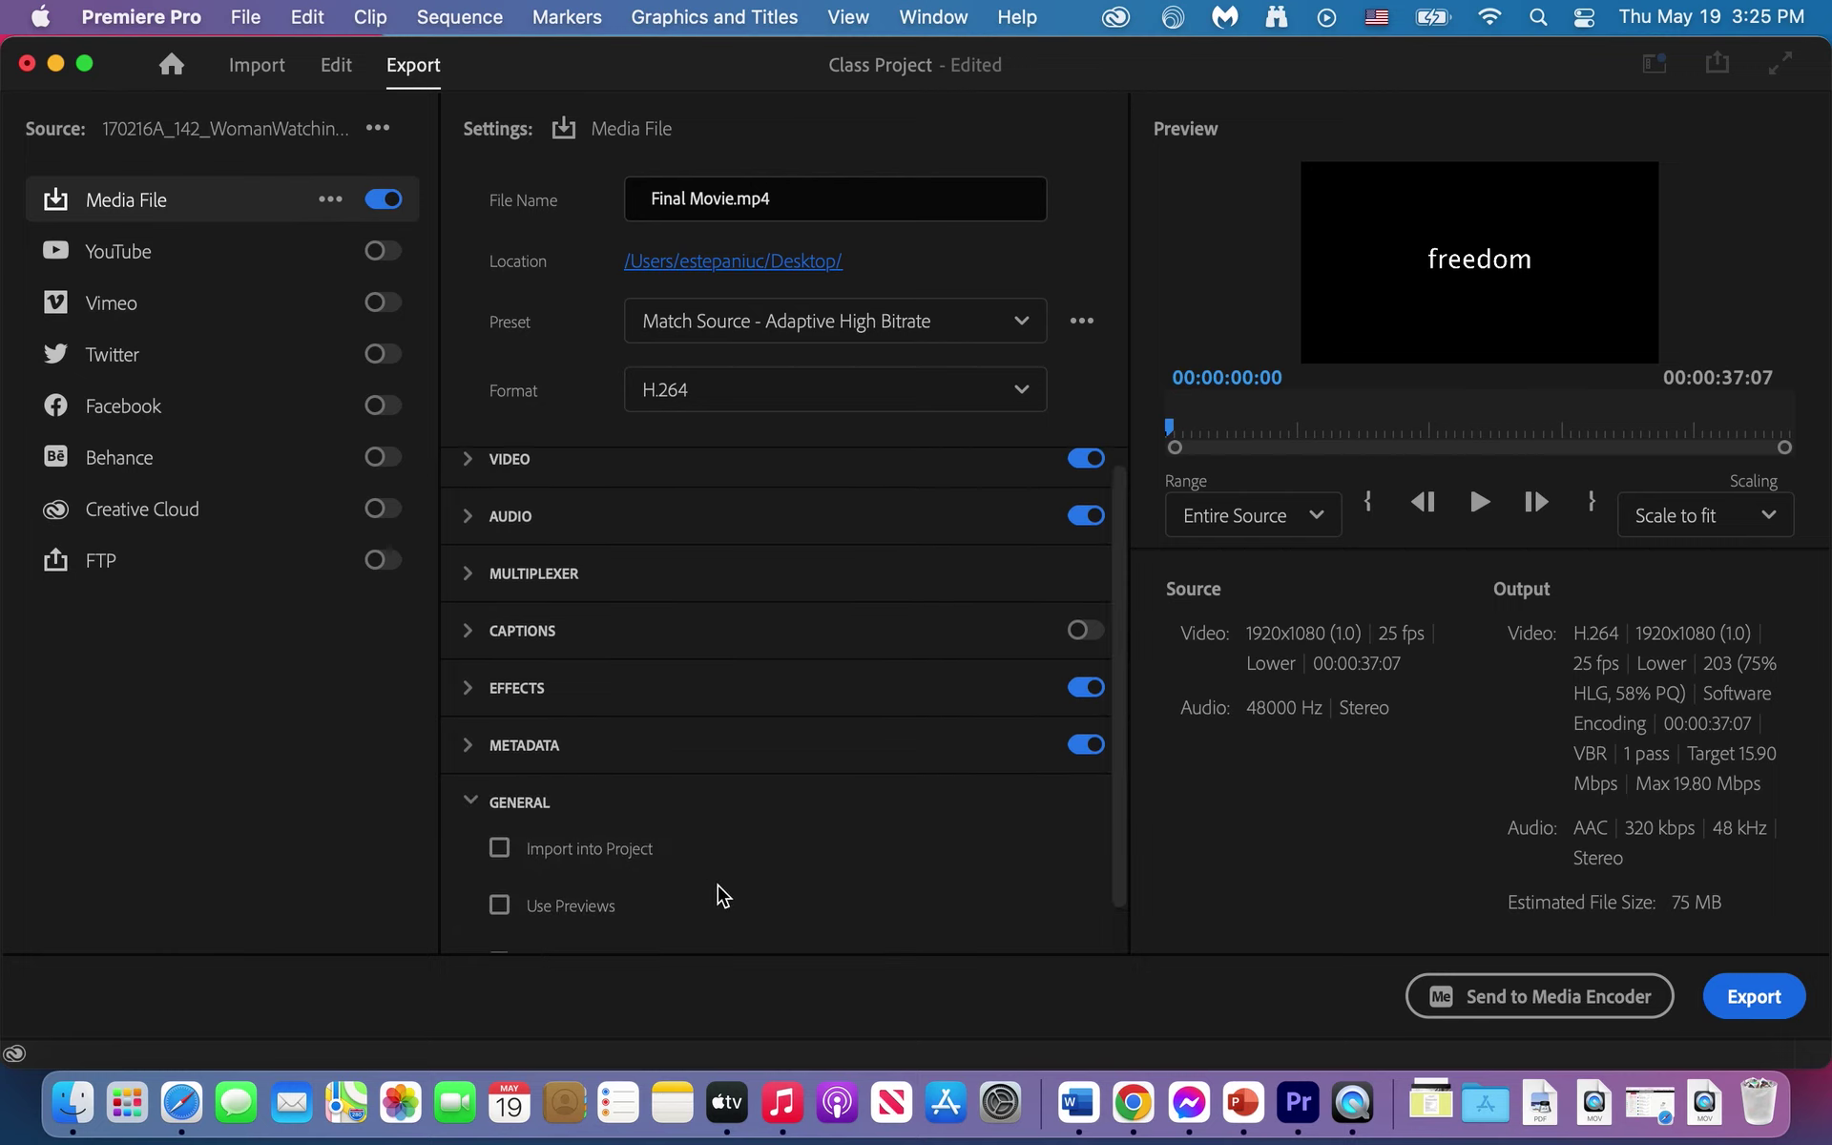
{"action": "left_click", "coordinate": [467, 704]}
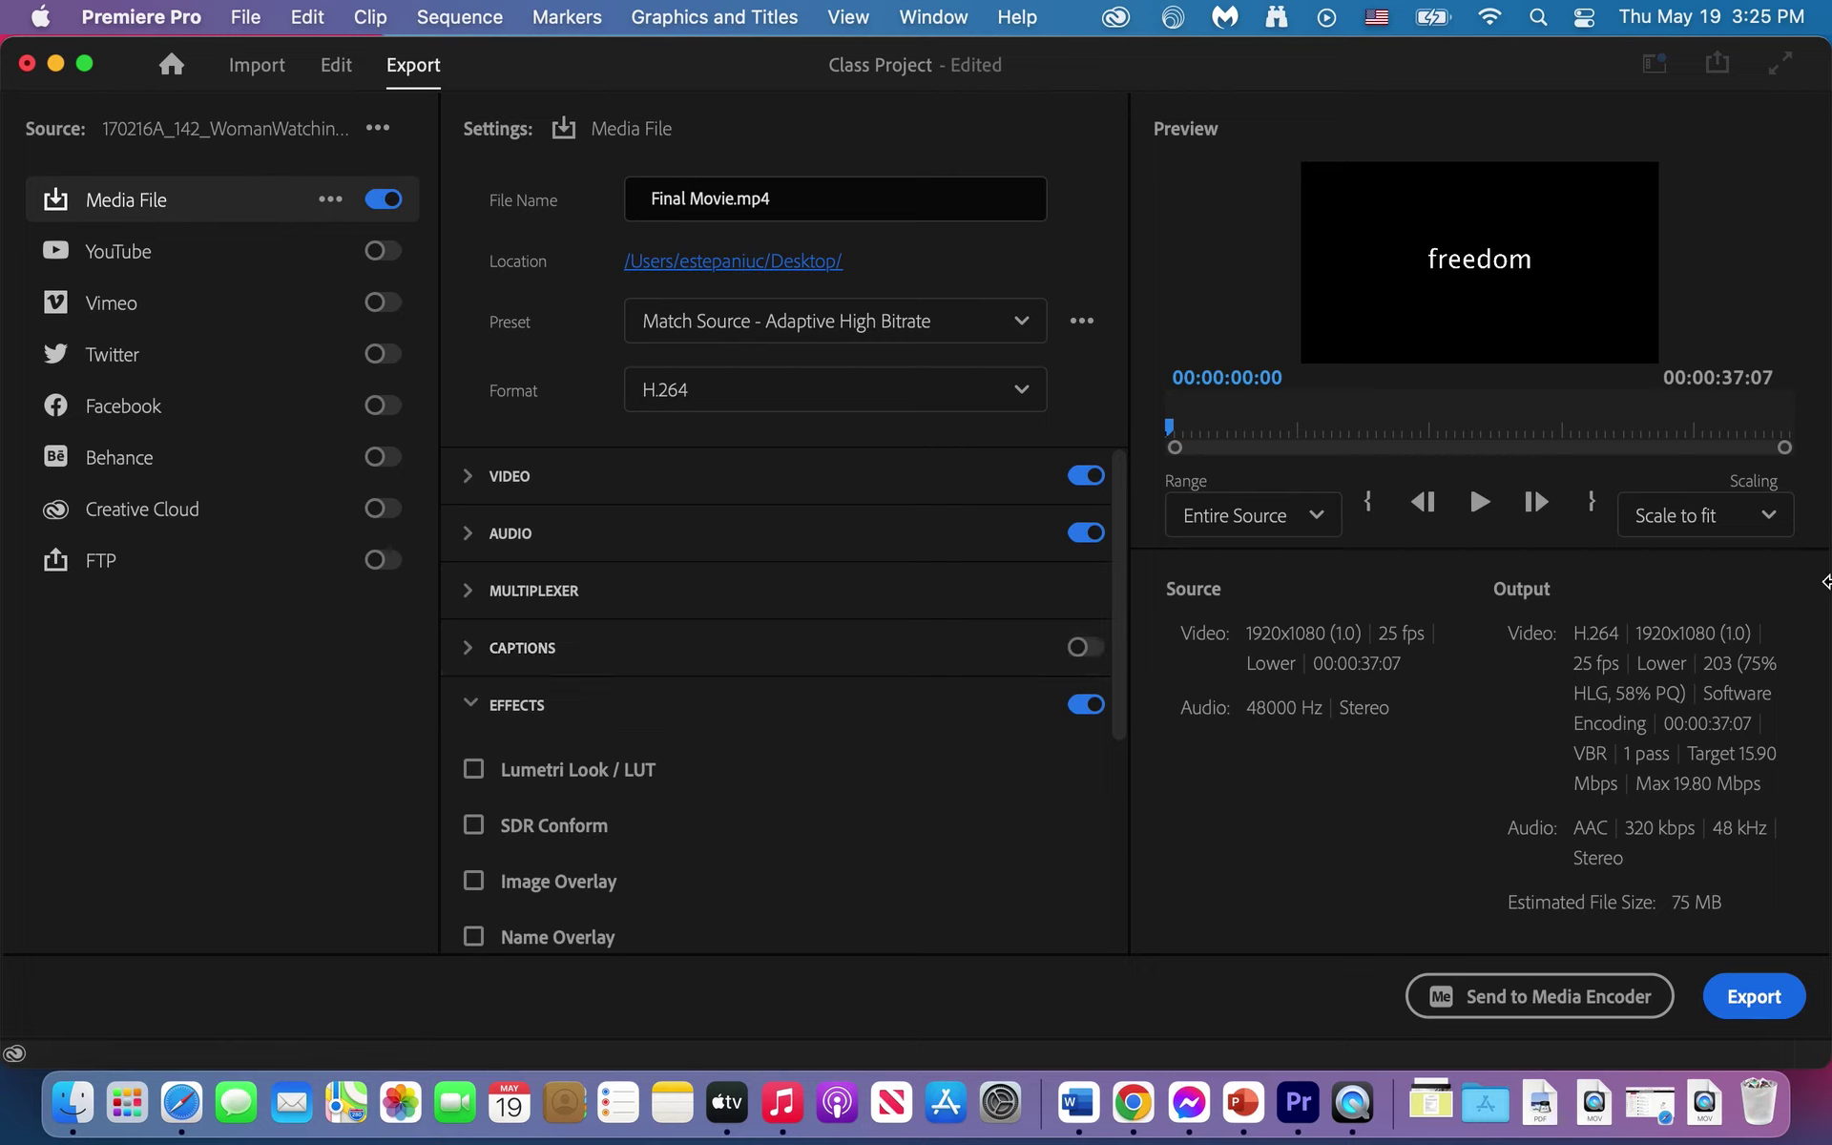
Step: Start exporting Final Movie.mp4 as a 1920x1080, 25 fps H.264 file to the Desktop
{"action": "left_click", "coordinate": [1750, 1010]}
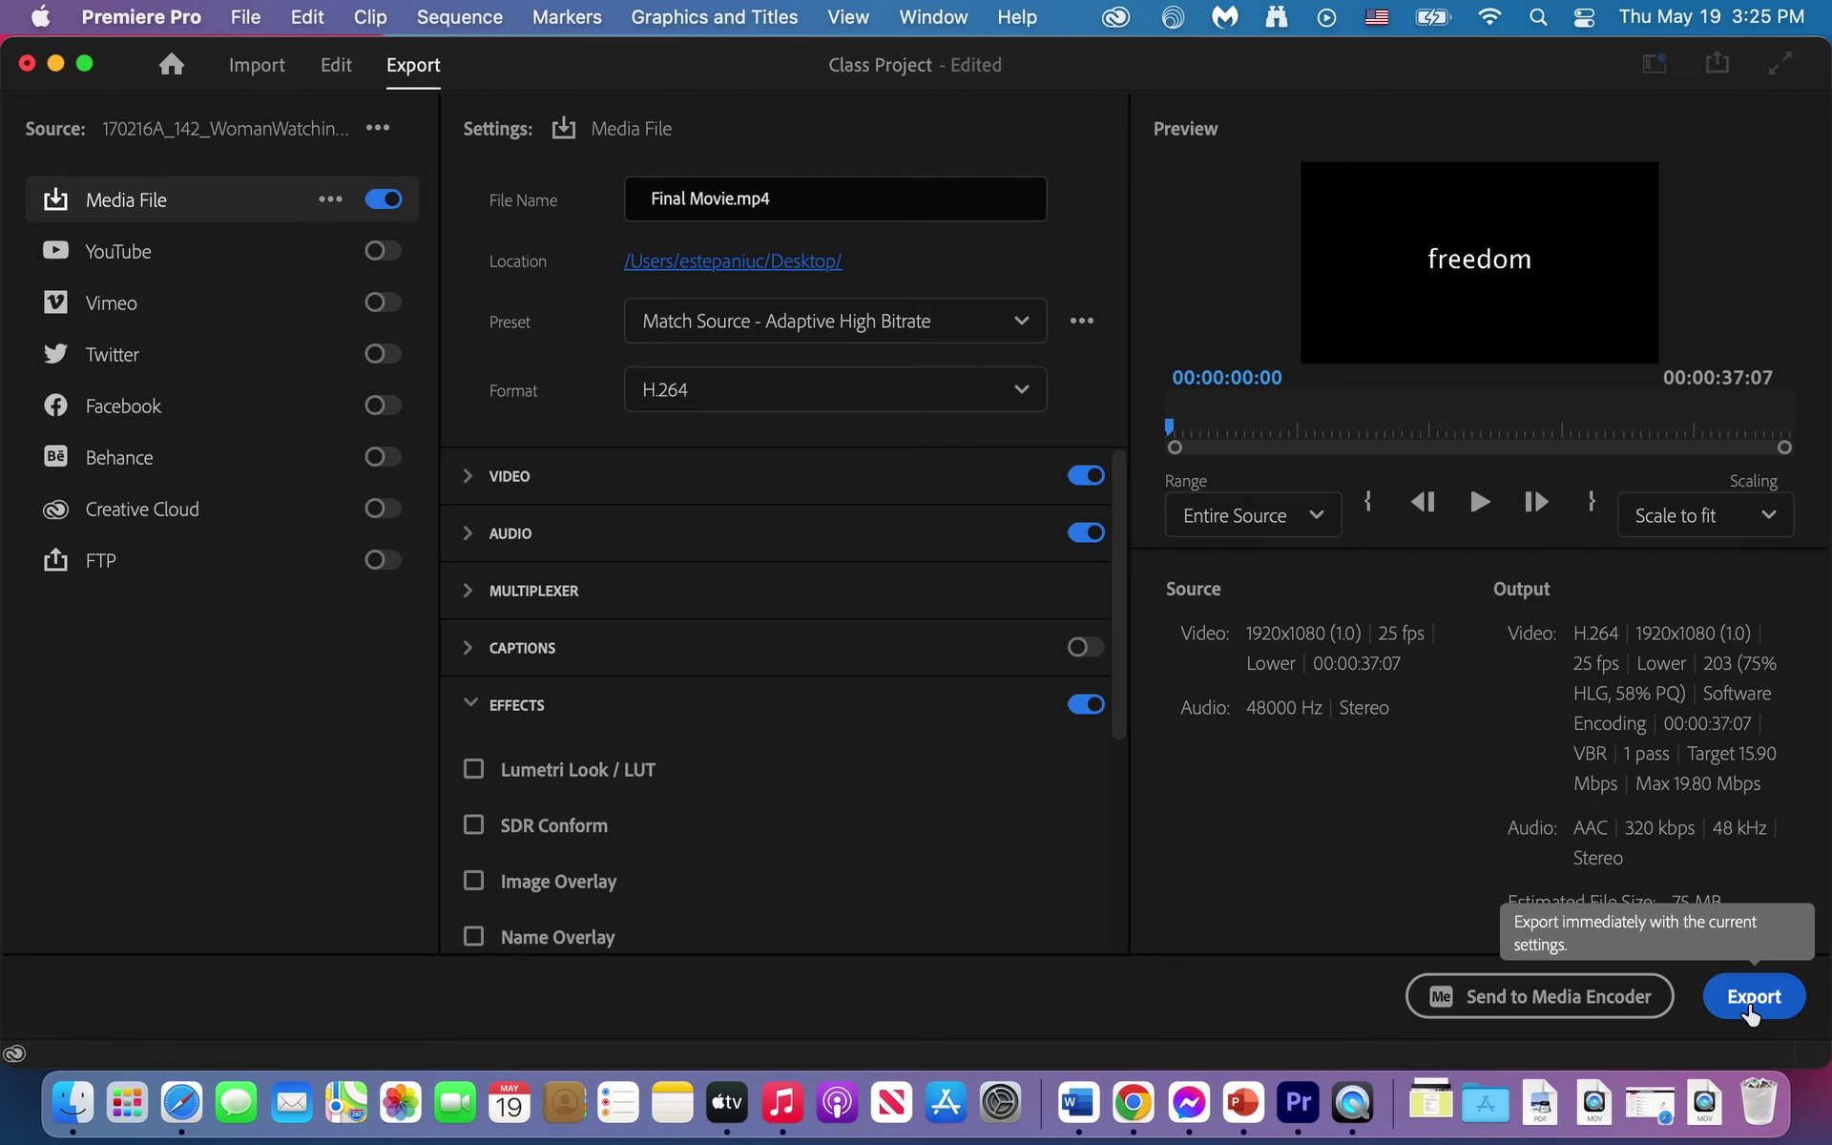